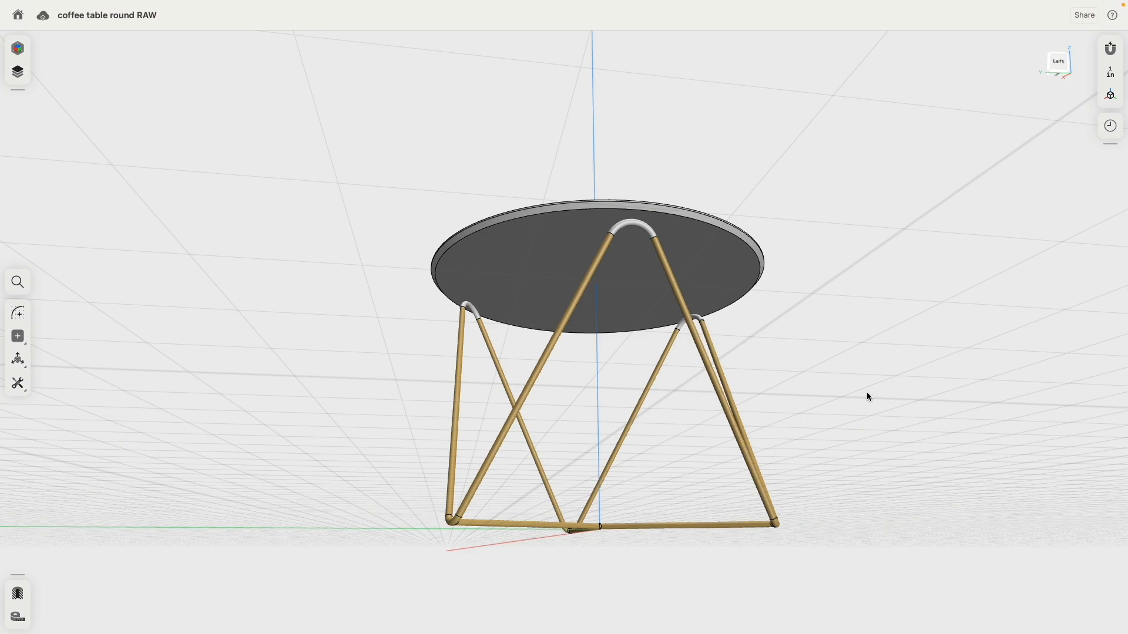
Inspect the finished table and briefly show the Imported scan over it for comparison
right_click_drag(908, 313, 867, 243)
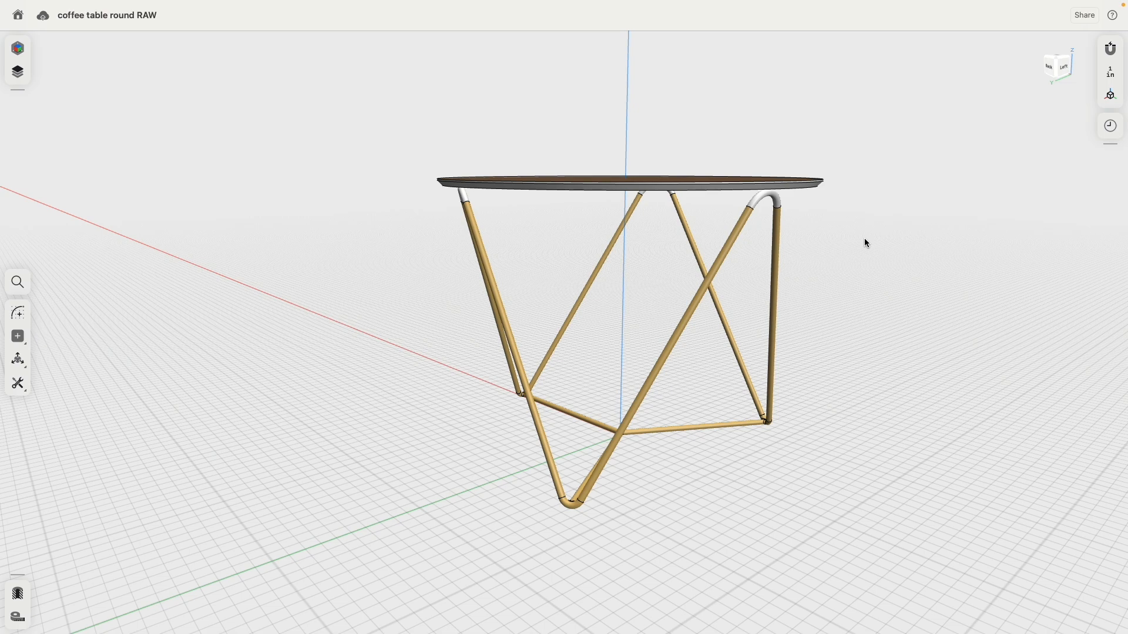
right_click_drag(863, 233, 861, 252)
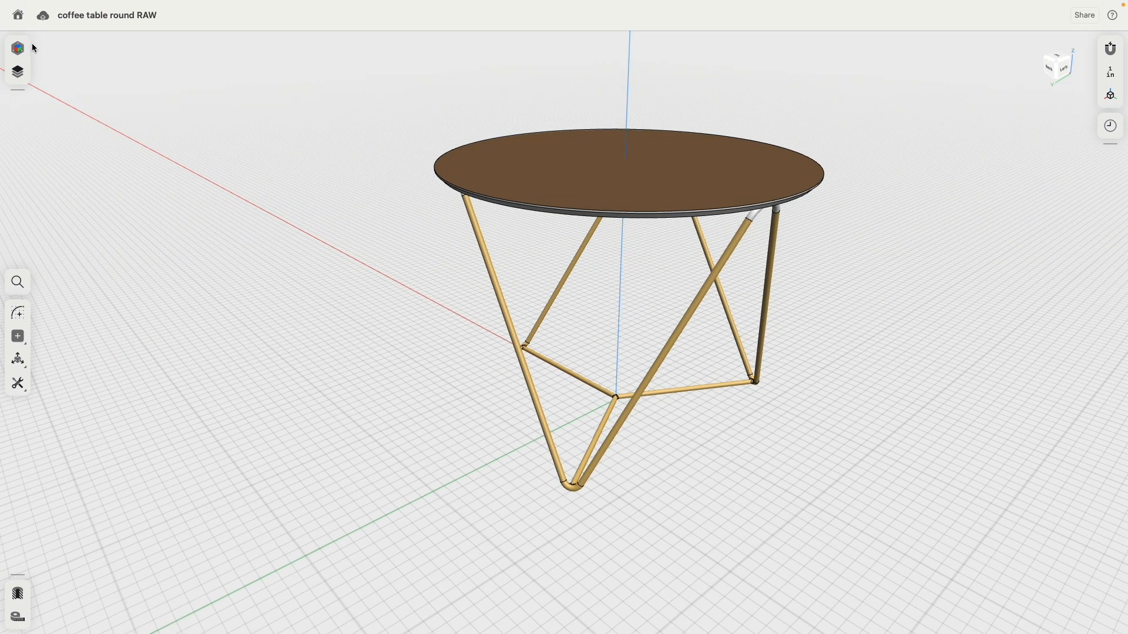
left_click(21, 73)
left_click(158, 155)
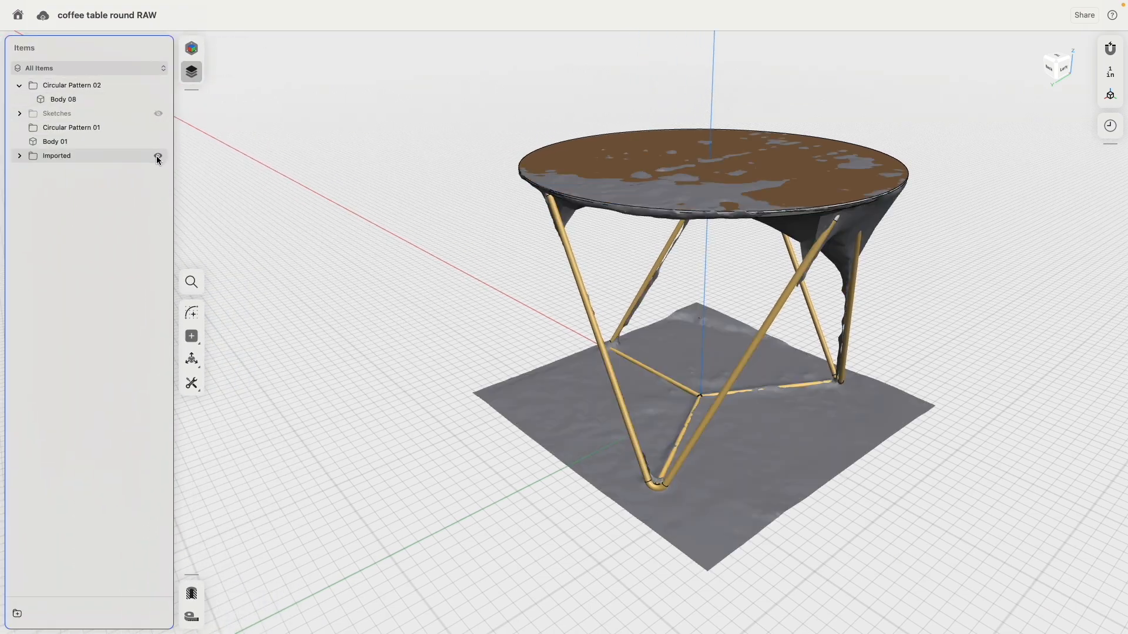
left_click(158, 156)
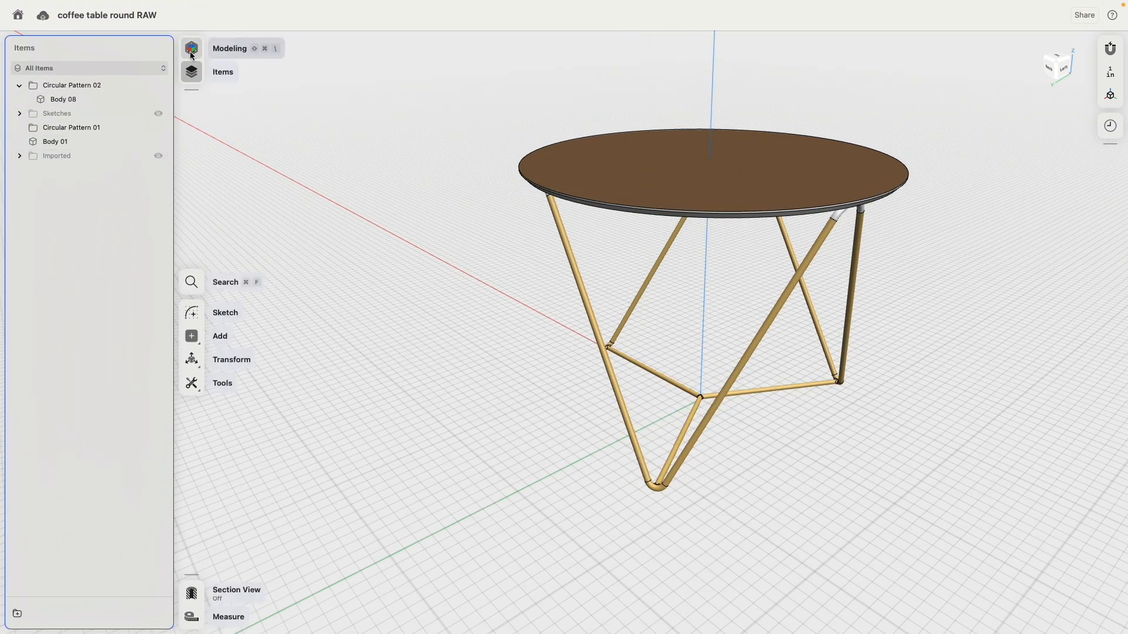
Switch to the Visualization workspace and view the finished table with its rendered materials, hiding the items list
left_click(191, 51)
left_click(98, 82)
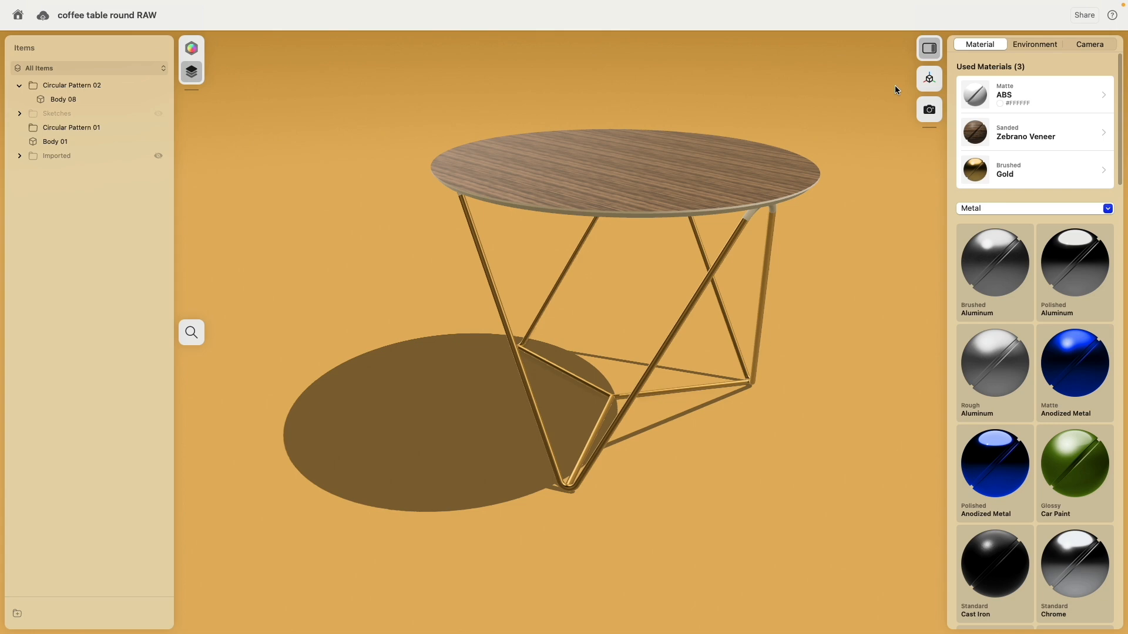
left_click(192, 72)
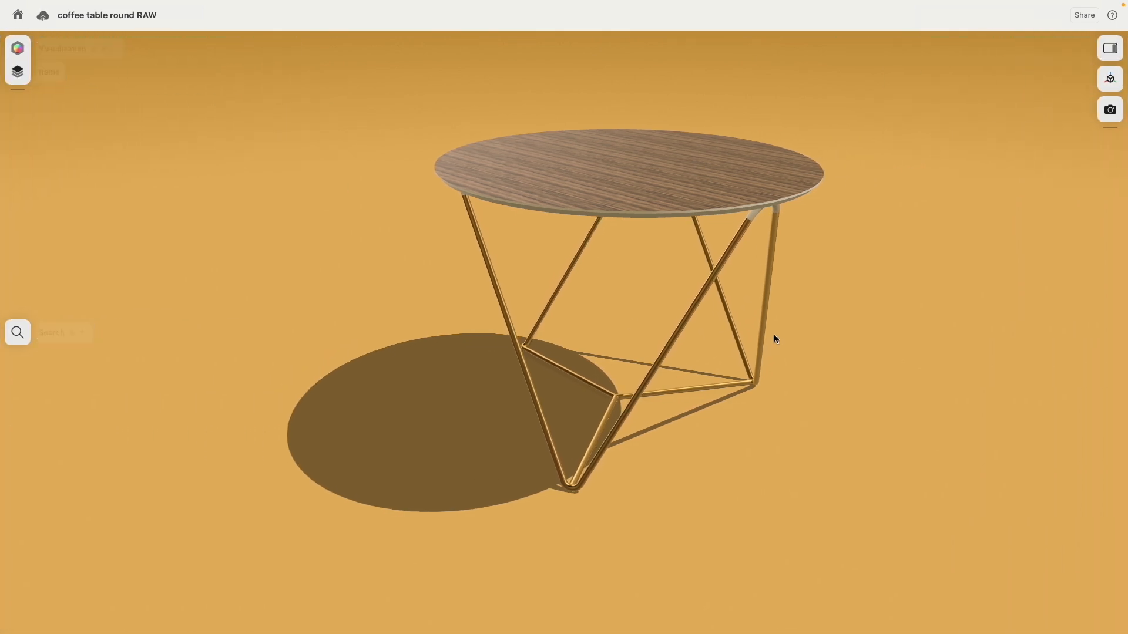
right_click_drag(773, 334, 746, 355)
scroll(872, 279, "up", 5)
middle_click_drag(872, 279, 851, 348)
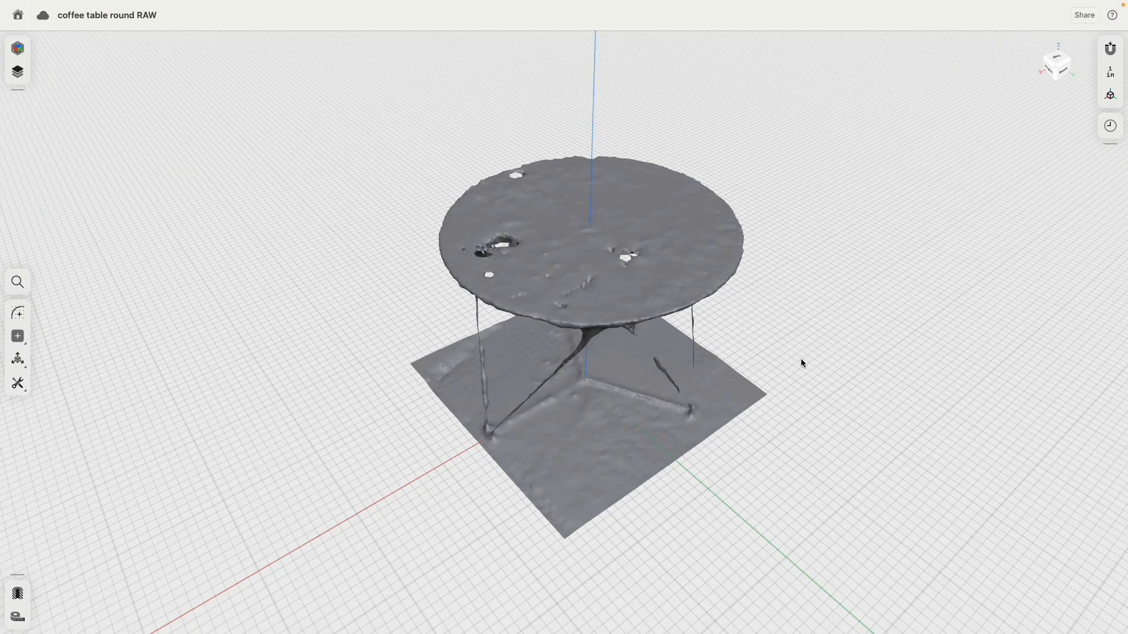
Examine the raw scanned table mesh from several sides, including the tabletop, the legs and the floor patch
mouse_move(802, 366)
right_mouse_down()
mouse_move(799, 315)
mouse_move(812, 351)
mouse_move(888, 343)
mouse_move(887, 322)
mouse_move(831, 311)
mouse_move(805, 384)
mouse_move(799, 365)
right_mouse_up()
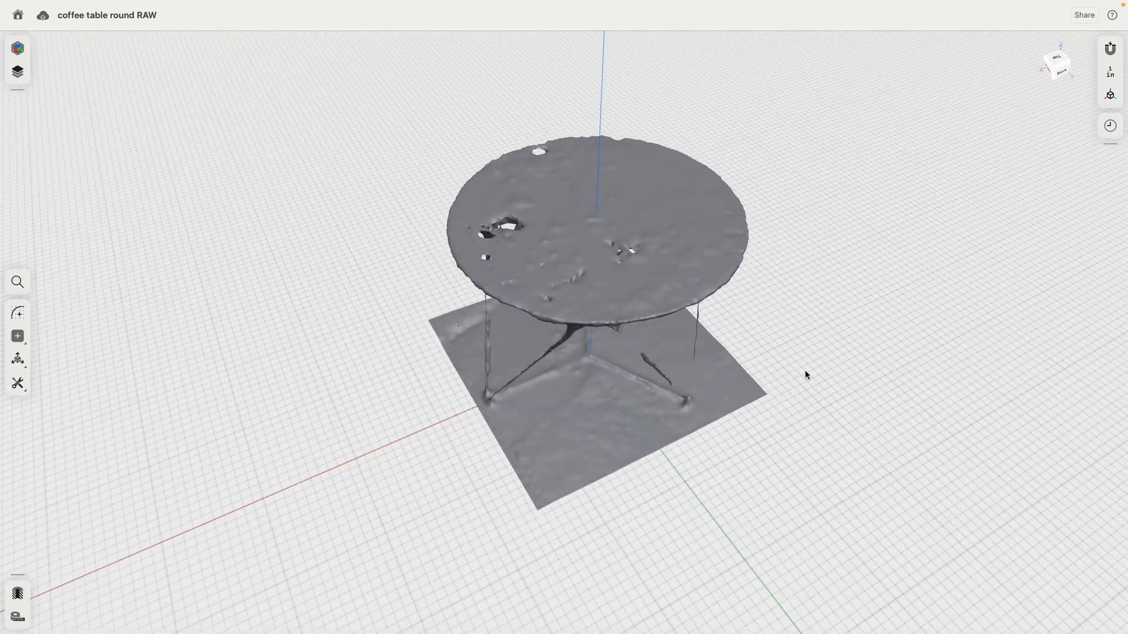
scroll(793, 403, "up", 3)
middle_click_drag(794, 368, 843, 384)
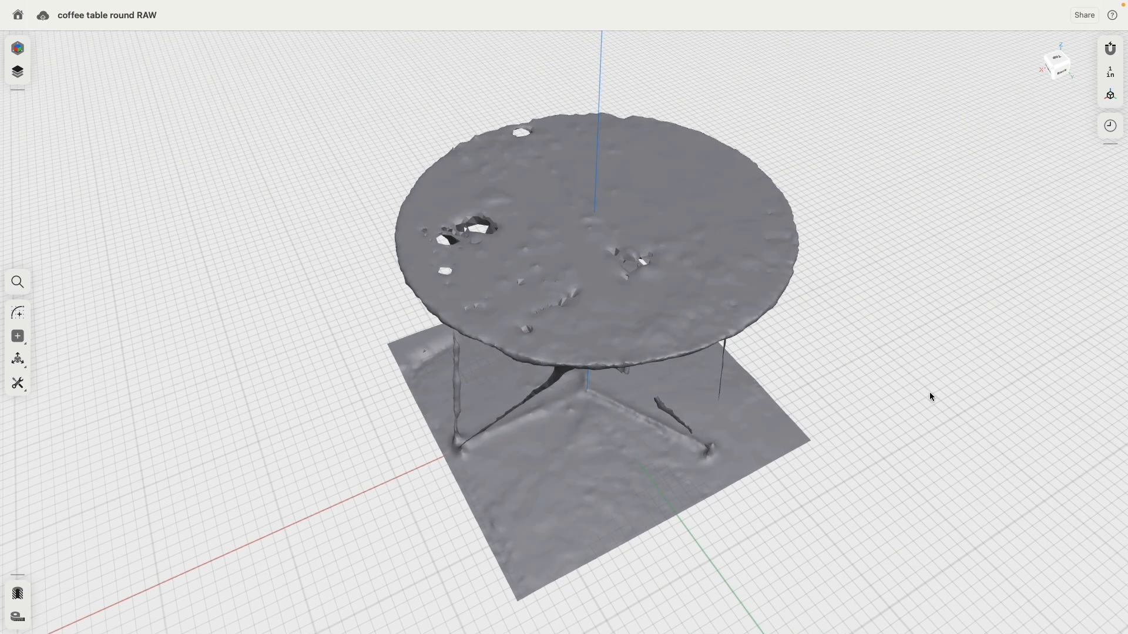
mouse_move(939, 421)
right_mouse_down()
mouse_move(924, 403)
mouse_move(927, 423)
right_mouse_up()
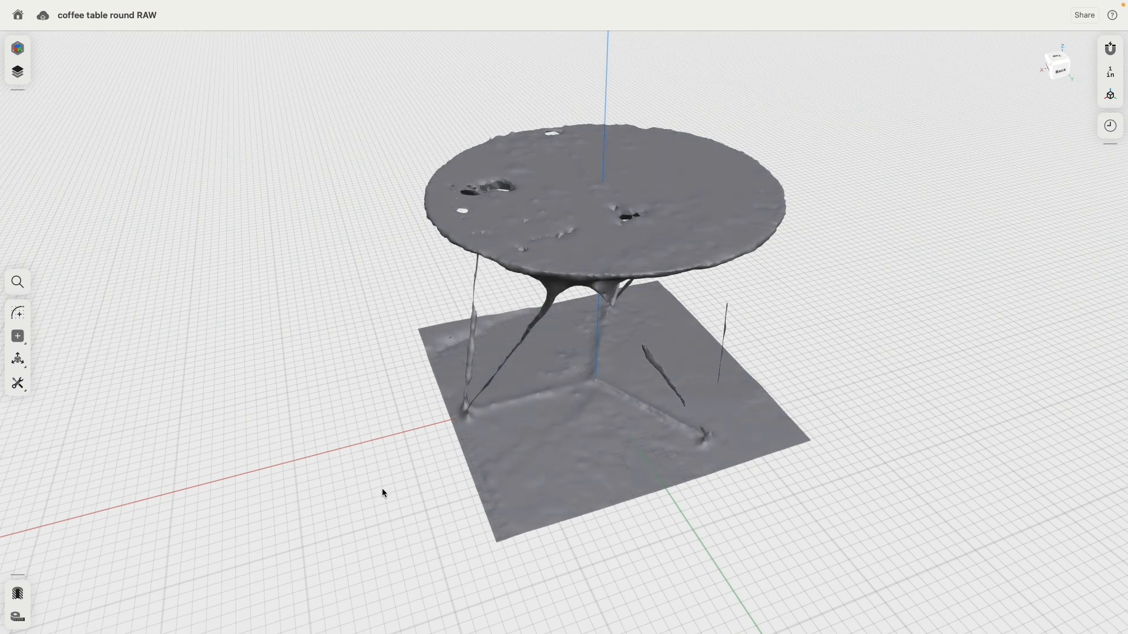
right_click_drag(383, 494, 399, 423)
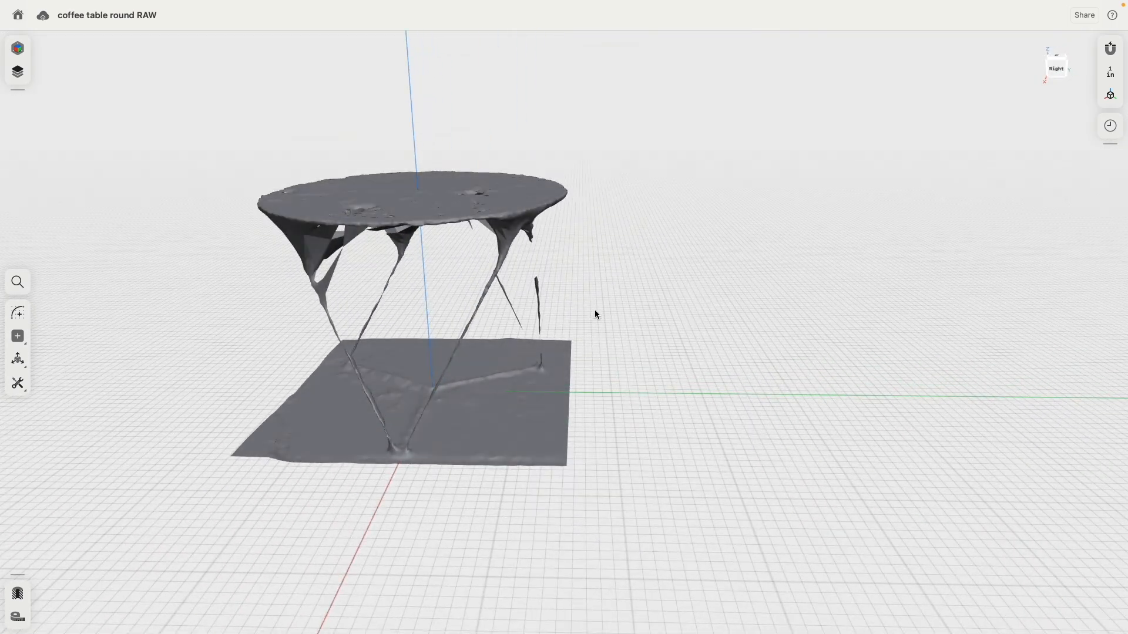
middle_click_drag(708, 302, 833, 298)
right_click_drag(833, 297, 804, 303)
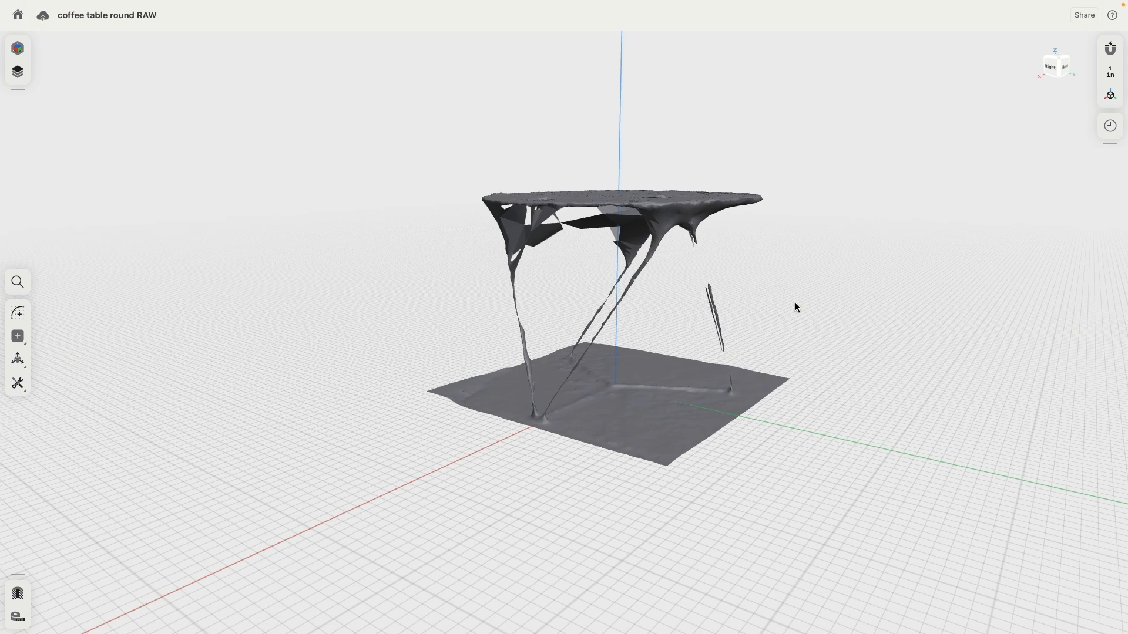
right_click_drag(795, 304, 778, 326)
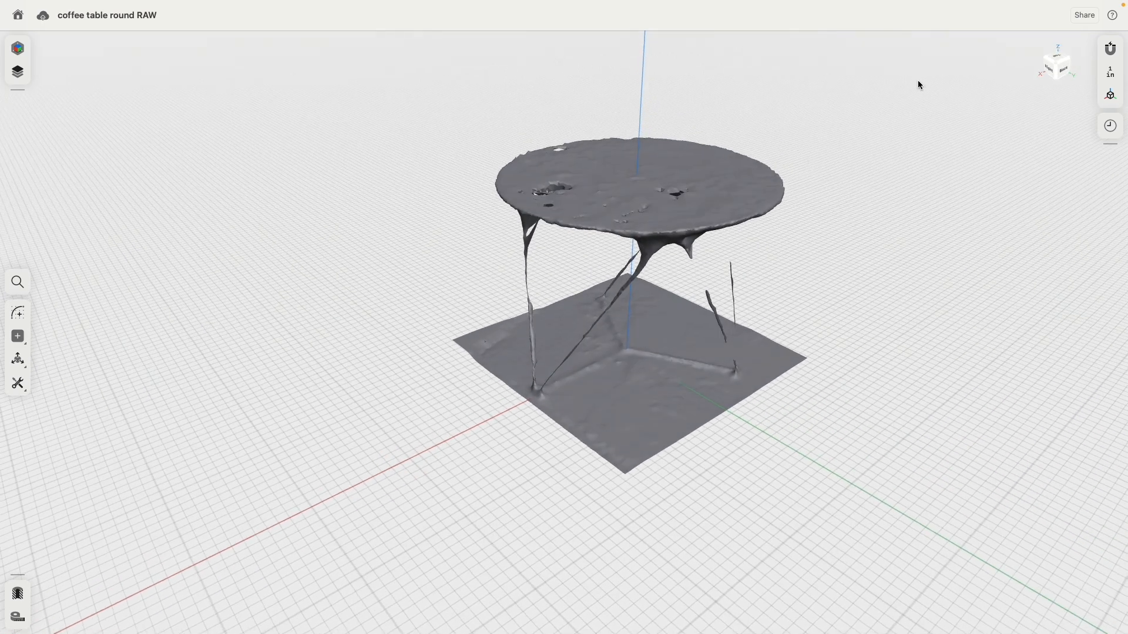
From the top view, sketch a 30-inch diameter circle centred on the origin to match the scanned tabletop's outline
left_click(1061, 59)
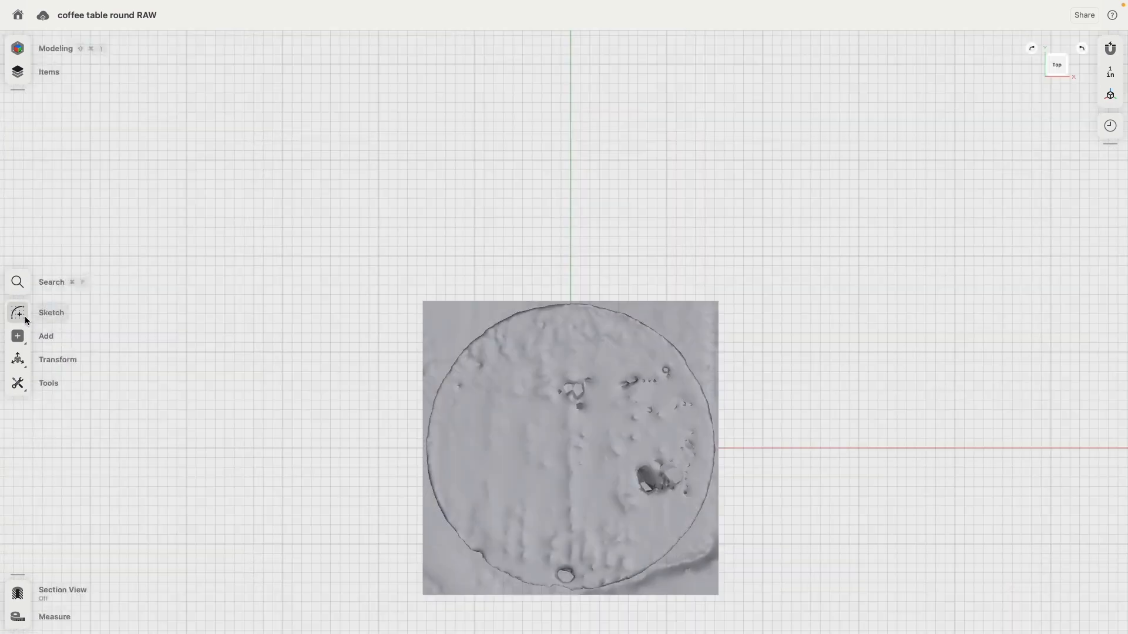
left_click(18, 313)
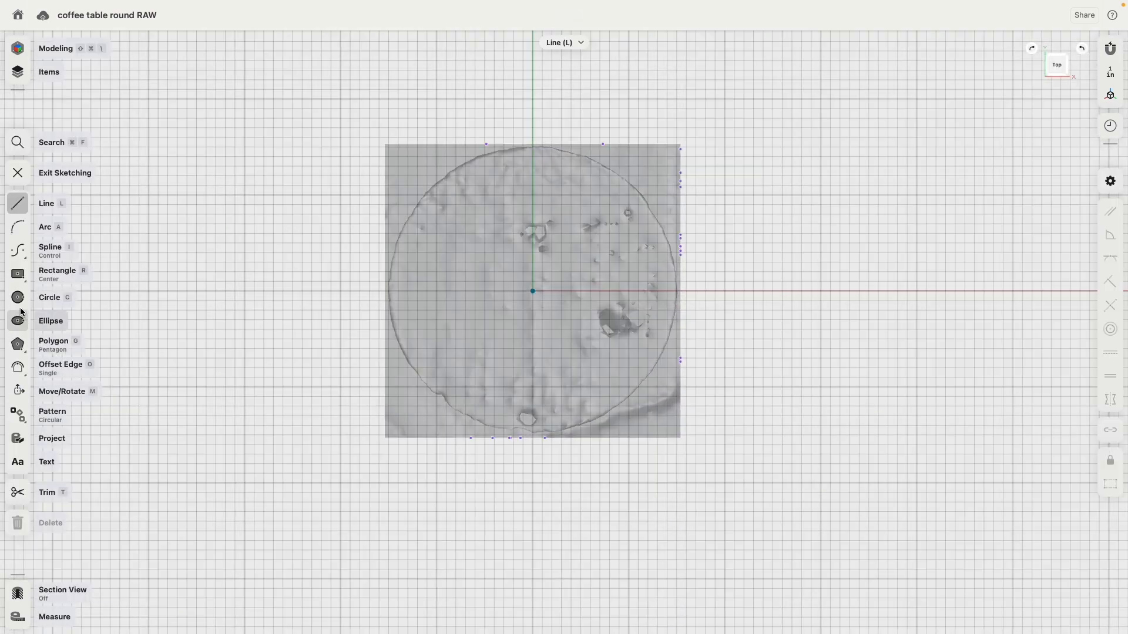
left_click(19, 298)
left_click(532, 290)
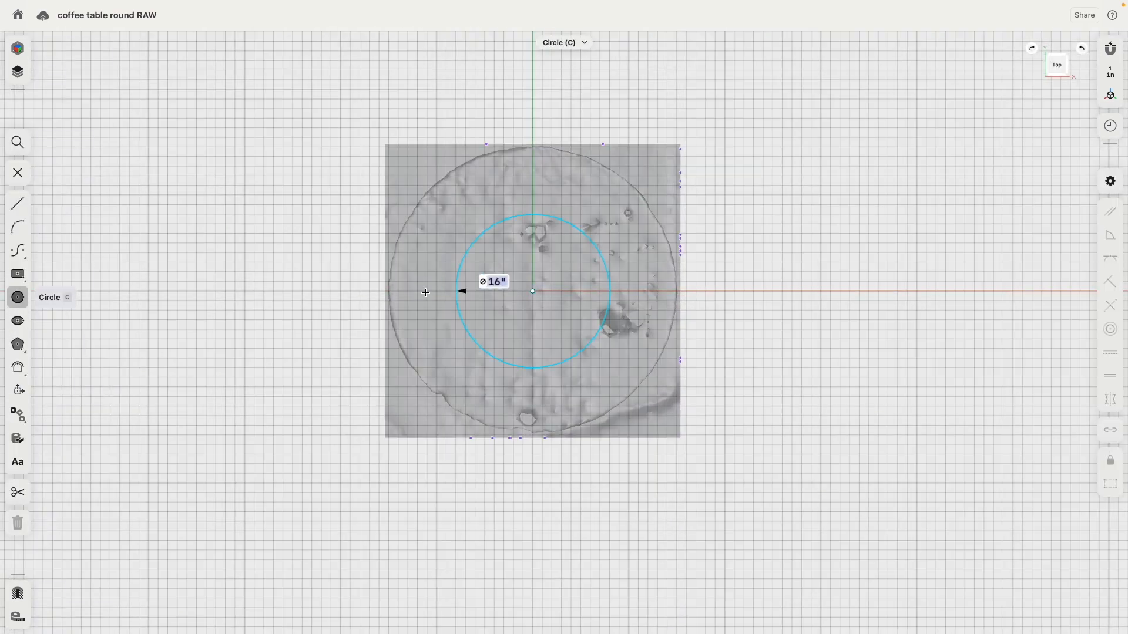
left_click(388, 292)
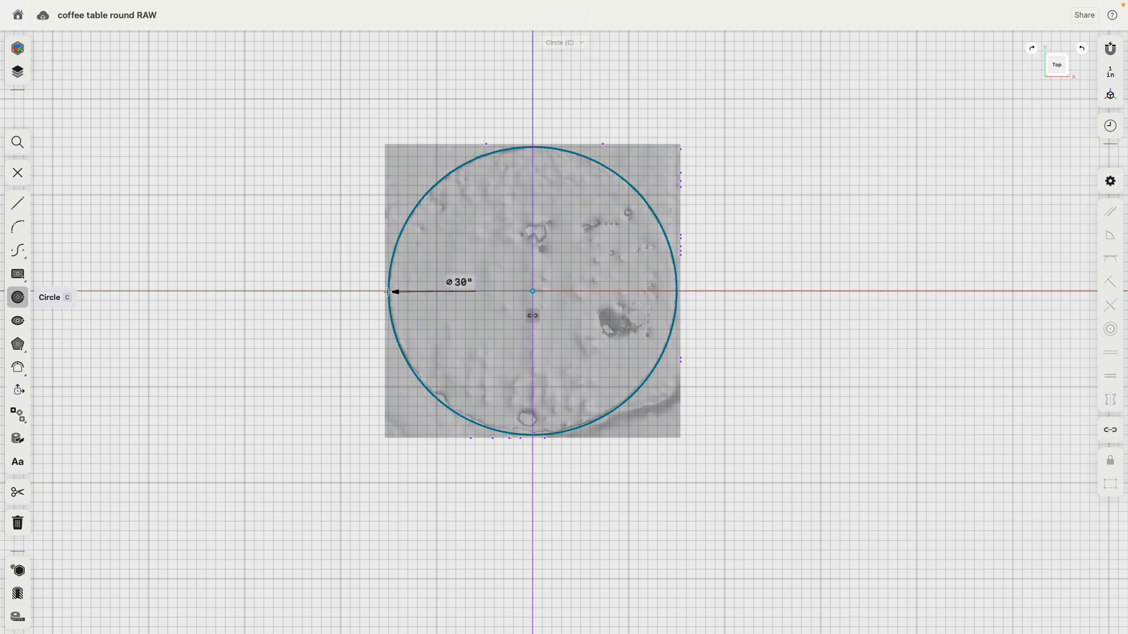
left_click(18, 173)
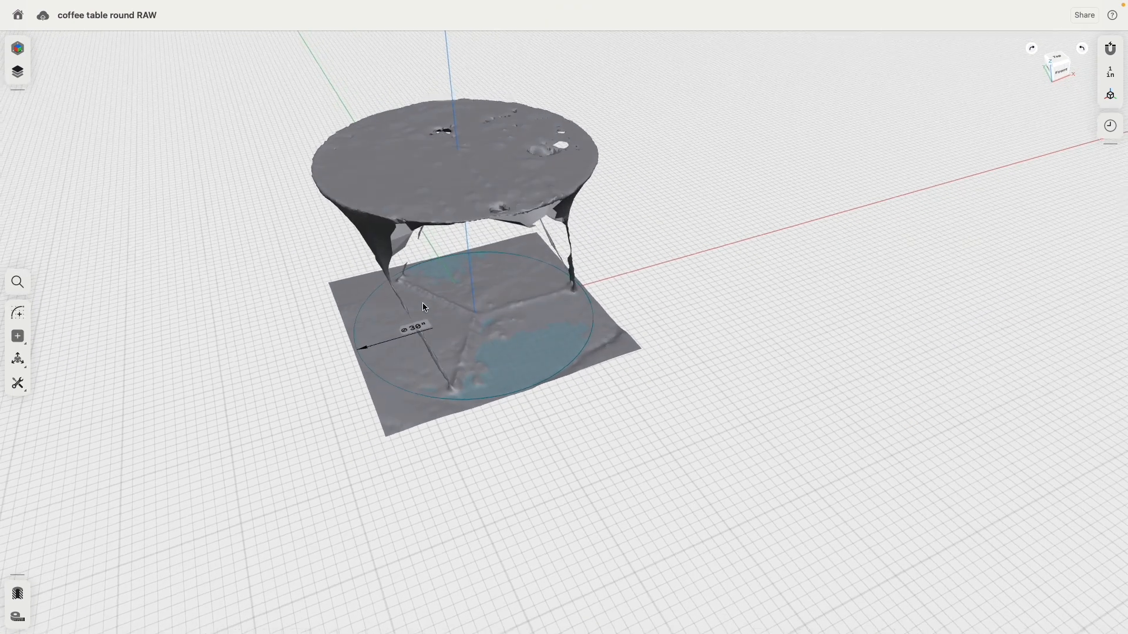
Move the 30-inch circle straight up about 22.25 inches to the level of the scanned tabletop
left_click(482, 398)
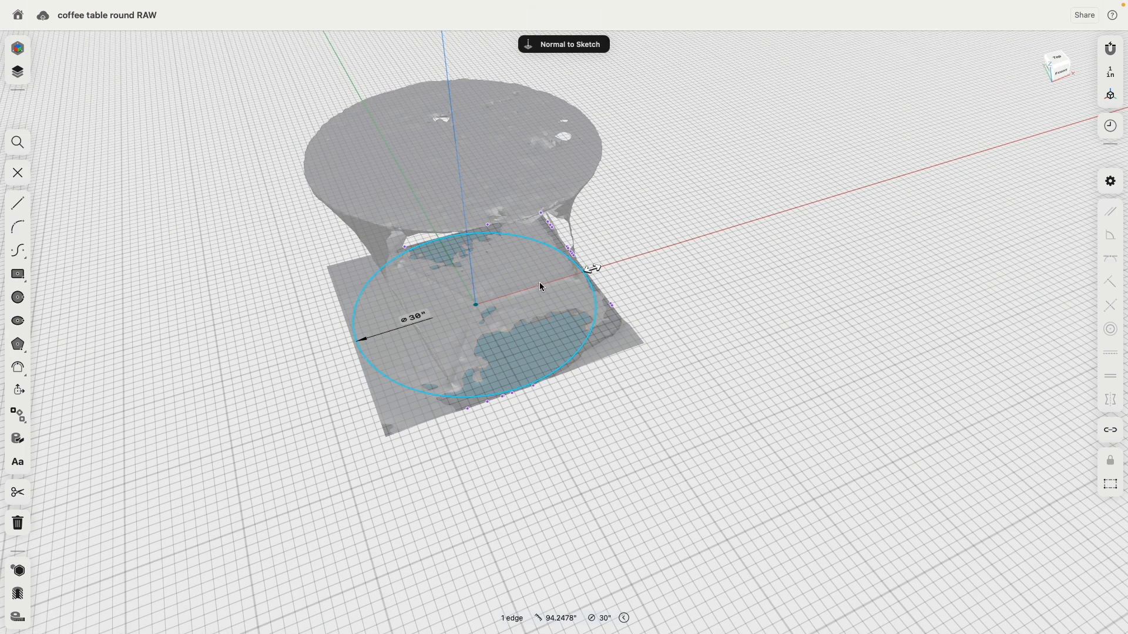
left_click(18, 173)
left_click_drag(470, 281, 483, 117)
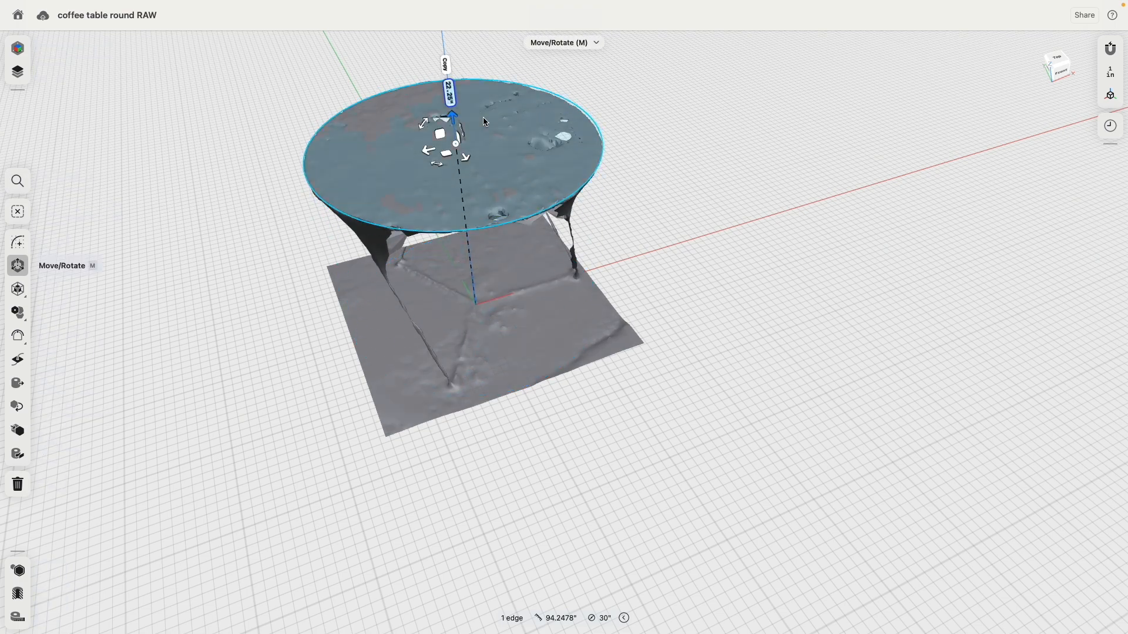
Extrude the raised circular face 0.5 inch downward to form the tabletop body
scroll(429, 211, "up", 3)
left_click(403, 233)
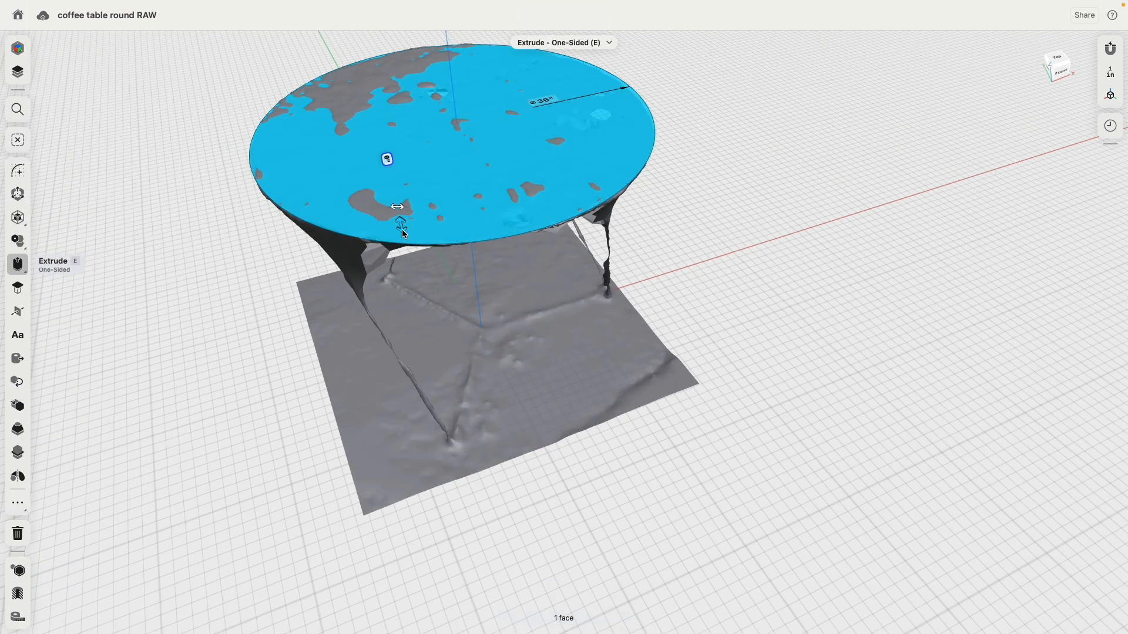
left_click_drag(403, 232, 405, 250)
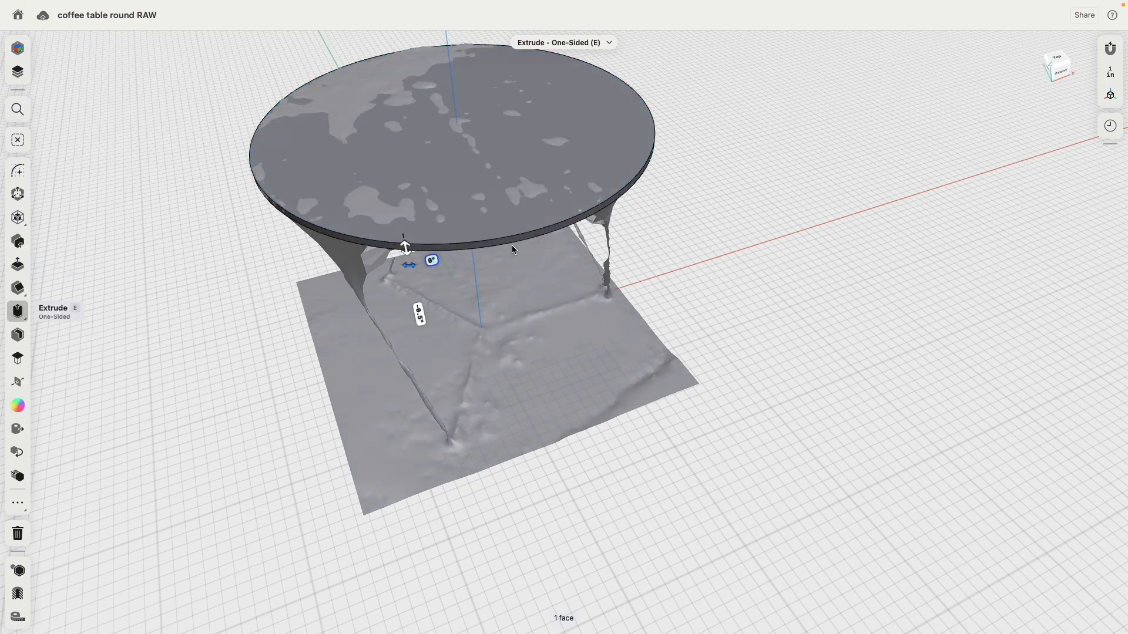
Chamfer the tabletop's lower outer edge by 0.375 inch
left_click(512, 246)
right_click_drag(513, 245, 570, 206)
scroll(520, 257, "up", 5)
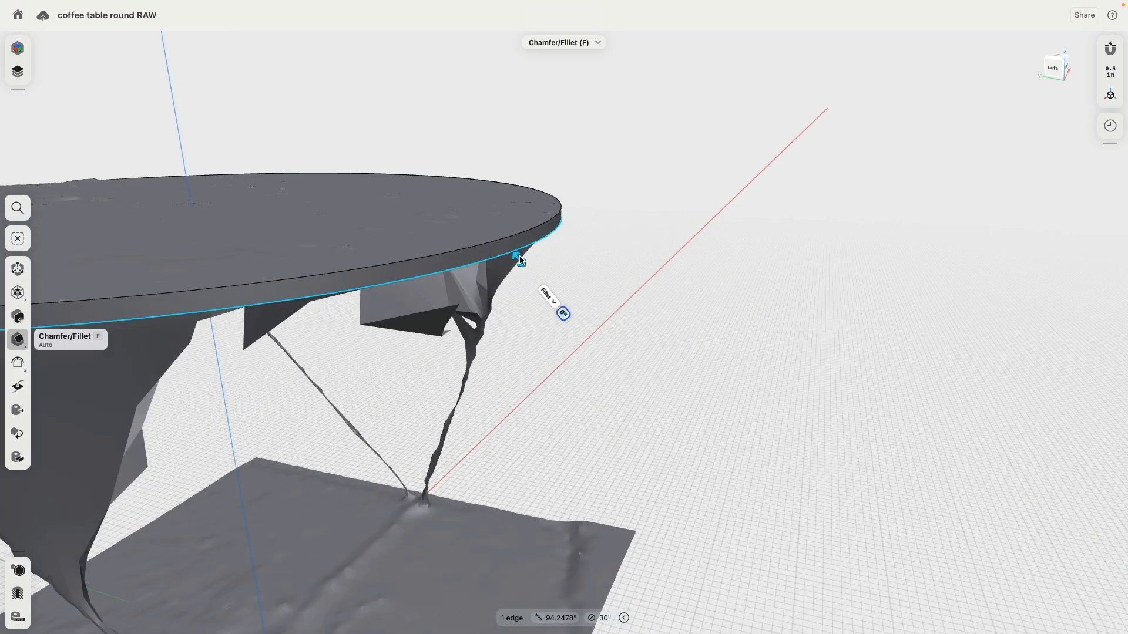
left_click_drag(520, 258, 513, 254)
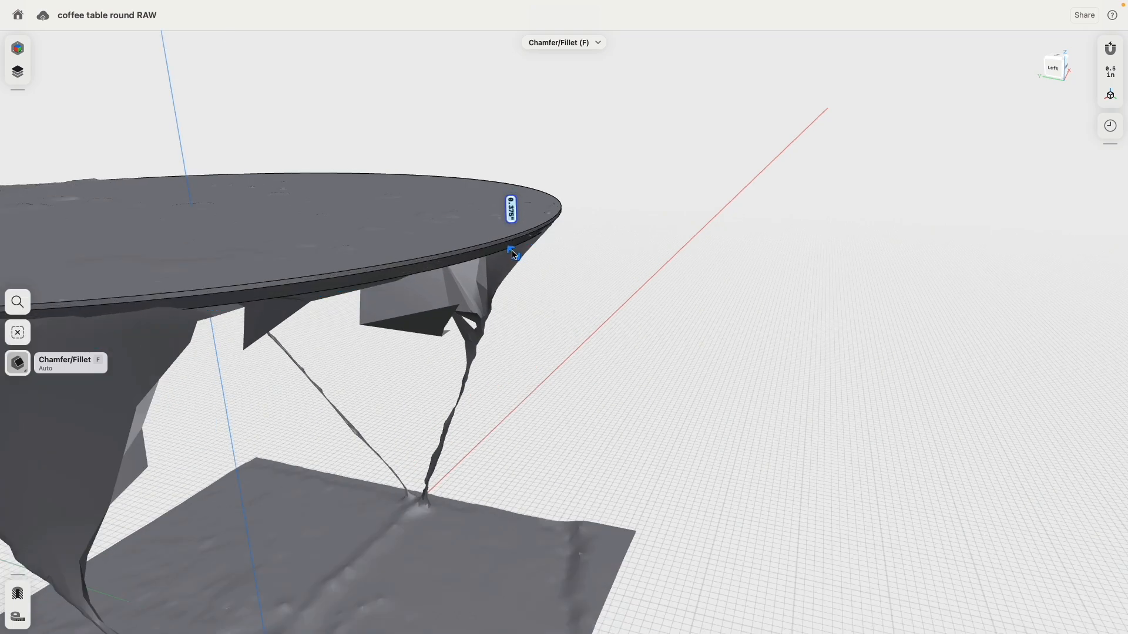
scroll(557, 290, "down", 4)
left_click(560, 291)
middle_click_drag(635, 288, 680, 270)
right_click_drag(681, 274, 727, 271)
middle_click_drag(726, 267, 743, 266)
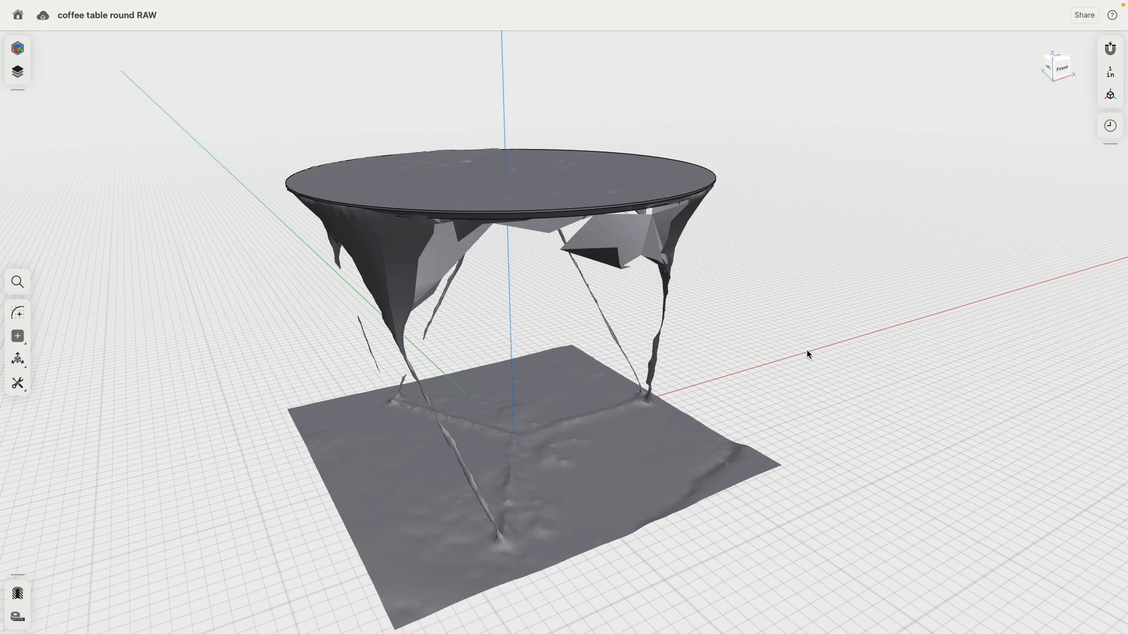
Start a sketch in the Right view and draw a horizontal line about 4 inches long from the origin along the green axis
right_click_drag(881, 416, 758, 428)
middle_click_drag(948, 350, 686, 382)
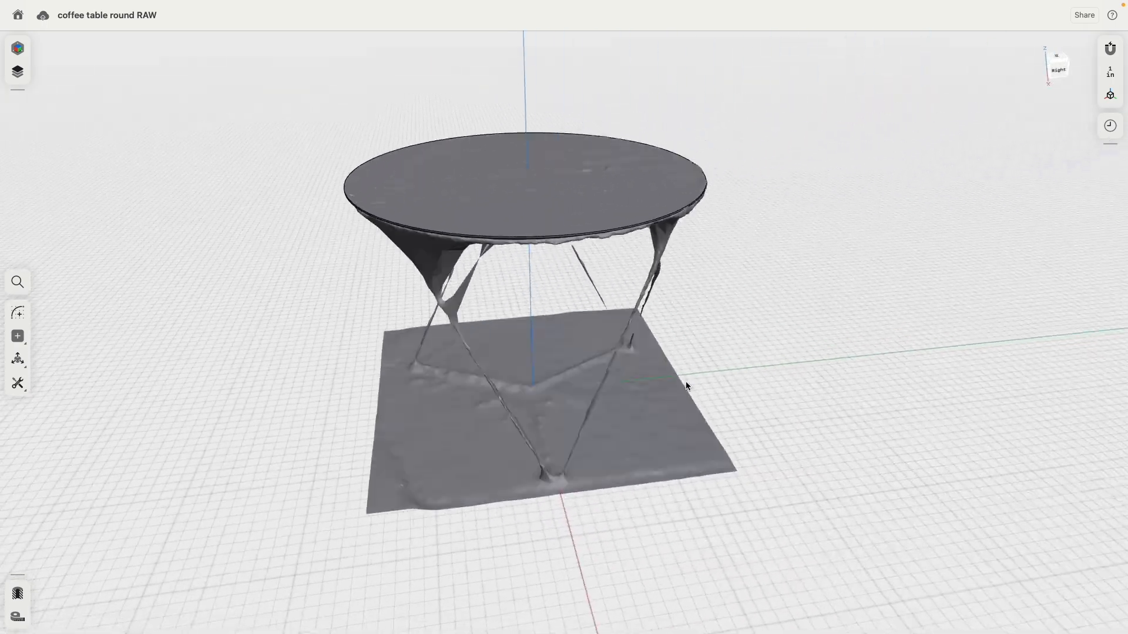
right_click_drag(686, 383, 758, 311)
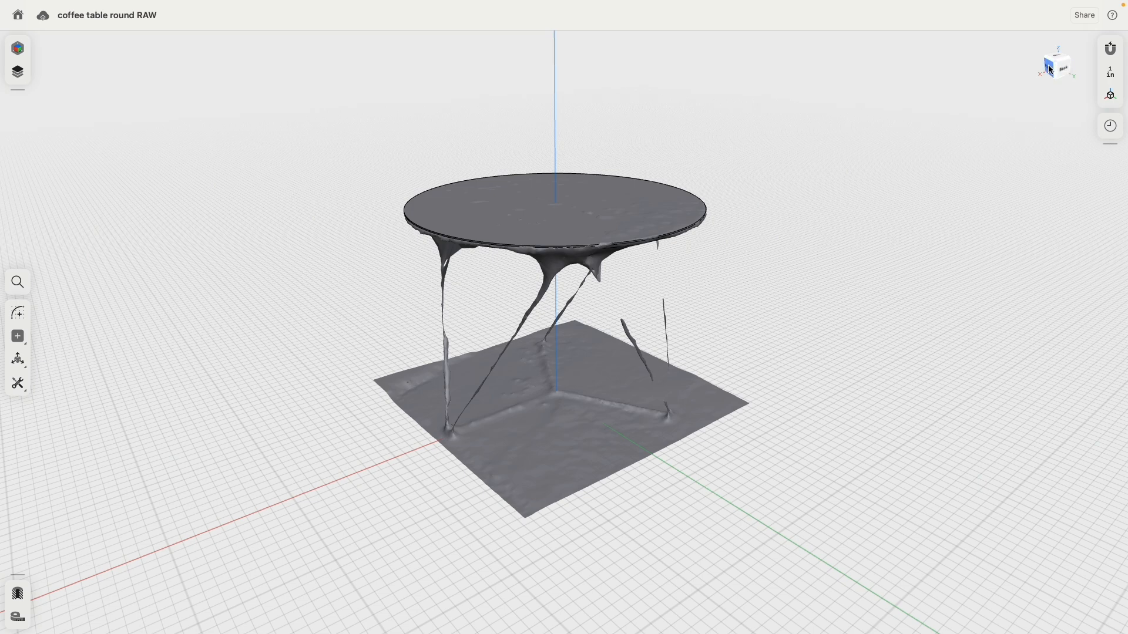
left_click(1051, 69)
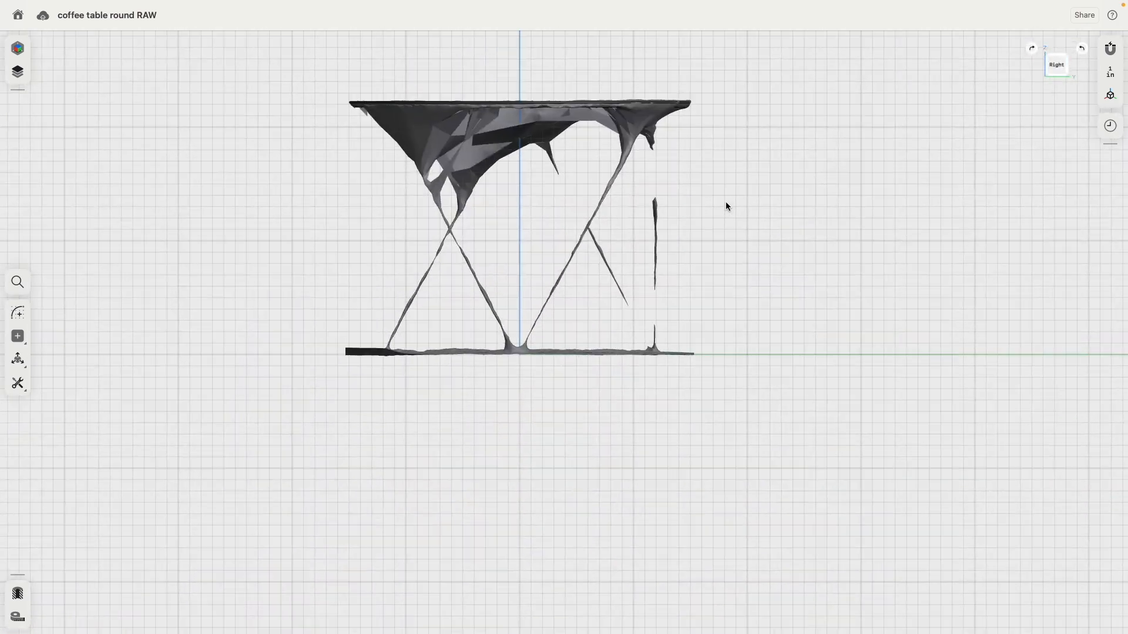
scroll(558, 347, "up", 5)
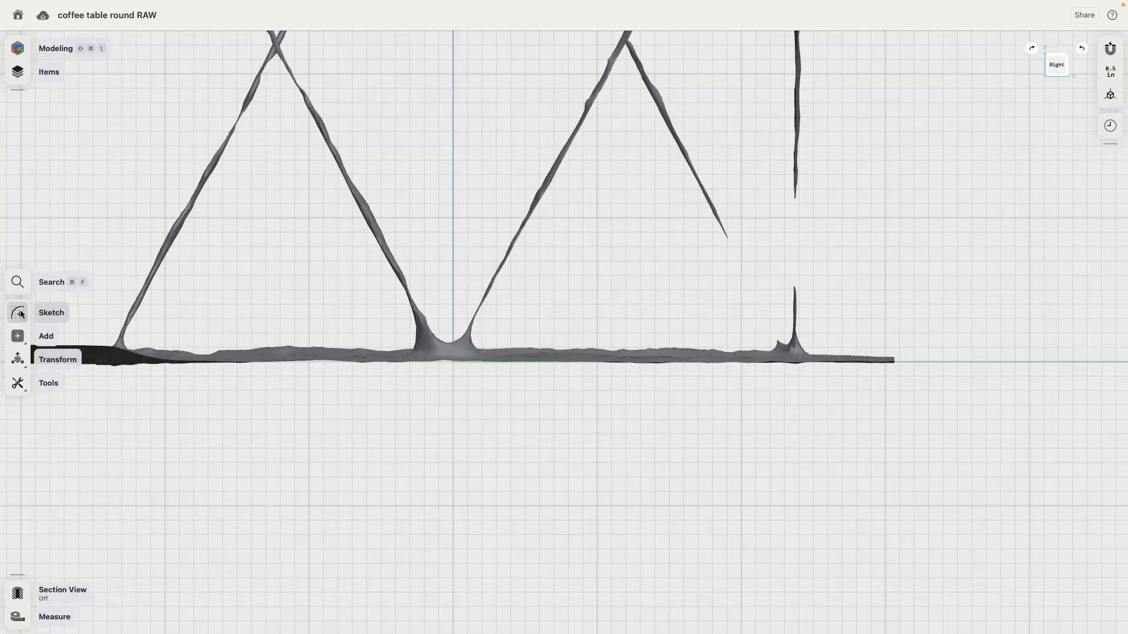
left_click(18, 313)
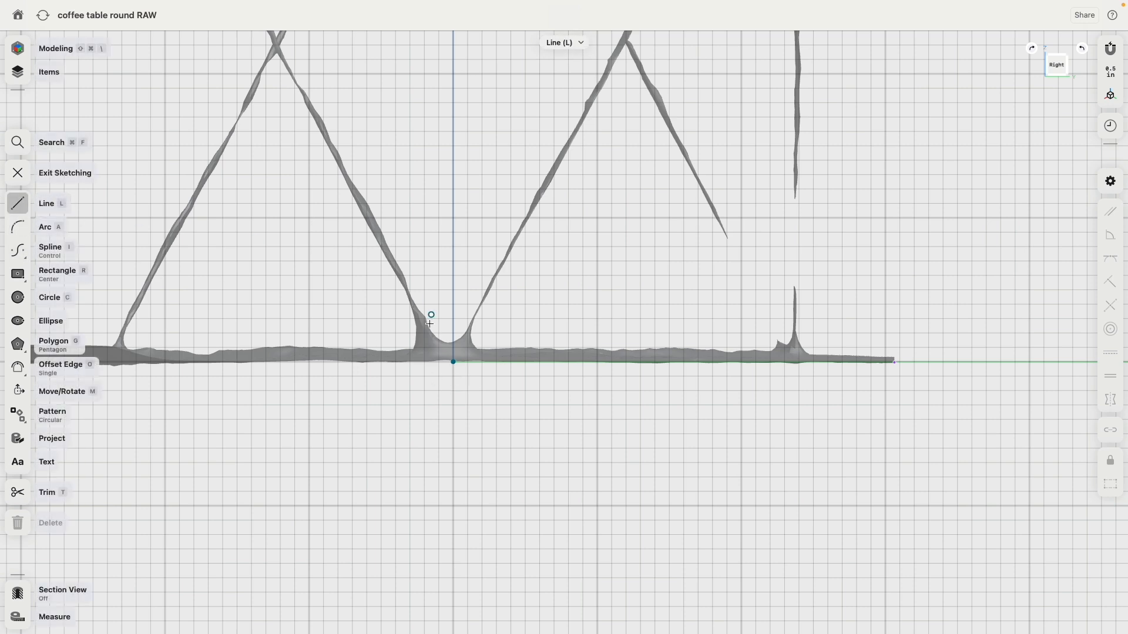
left_click(453, 362)
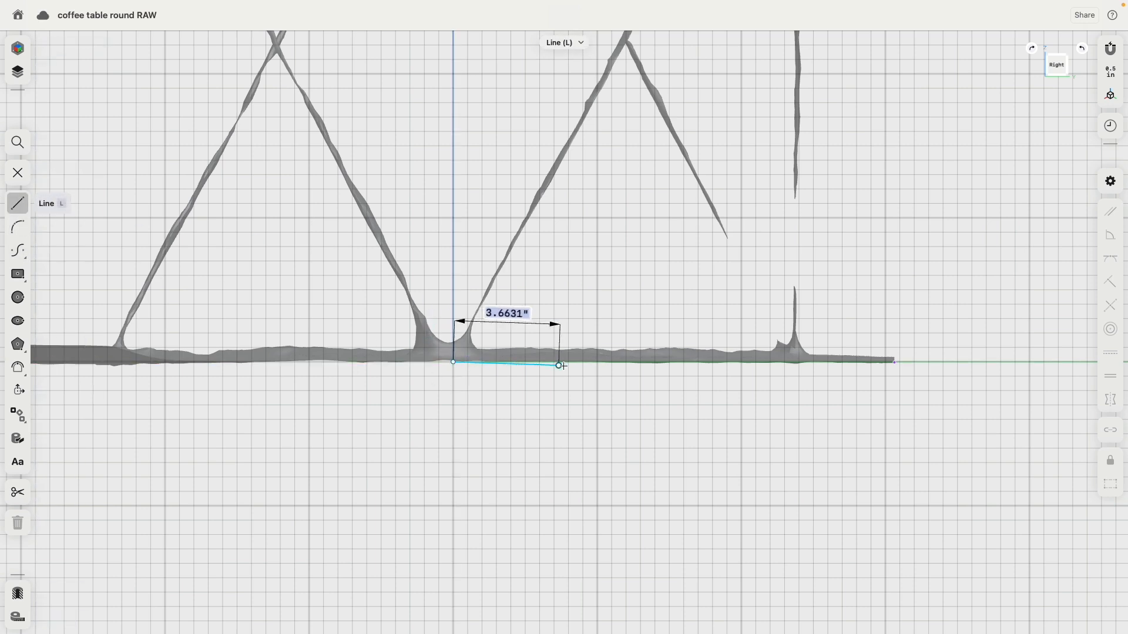
left_click(568, 362)
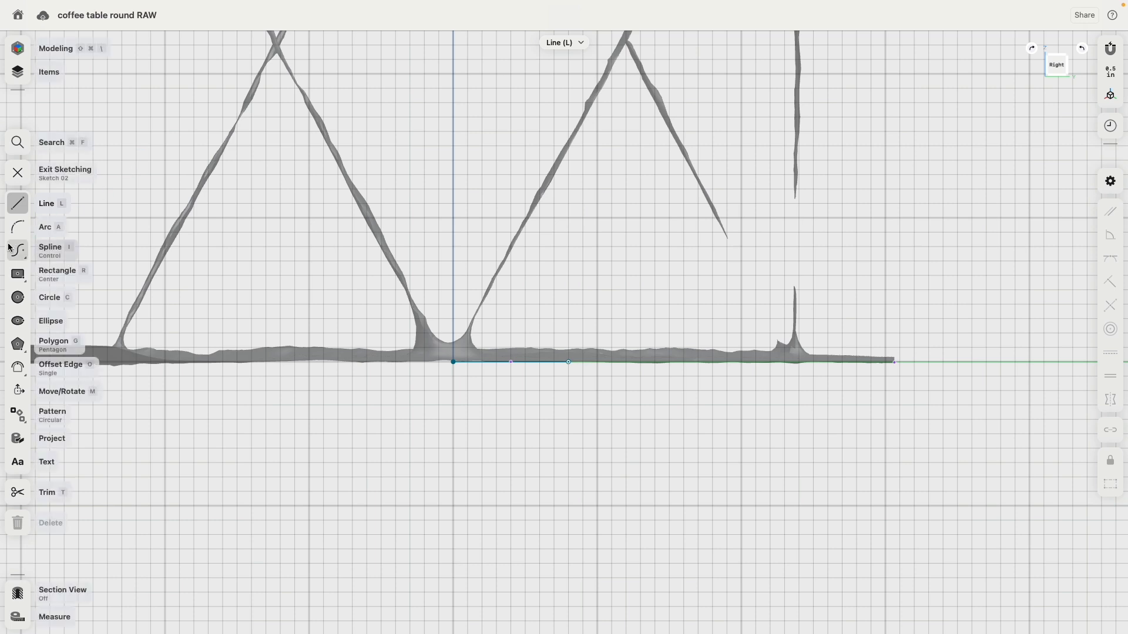
Sketch a circle 3 inches in diameter centred on the vertical axis about 5 inches above the origin, and make it tangent to the horizontal line
left_click(18, 298)
left_click(453, 218)
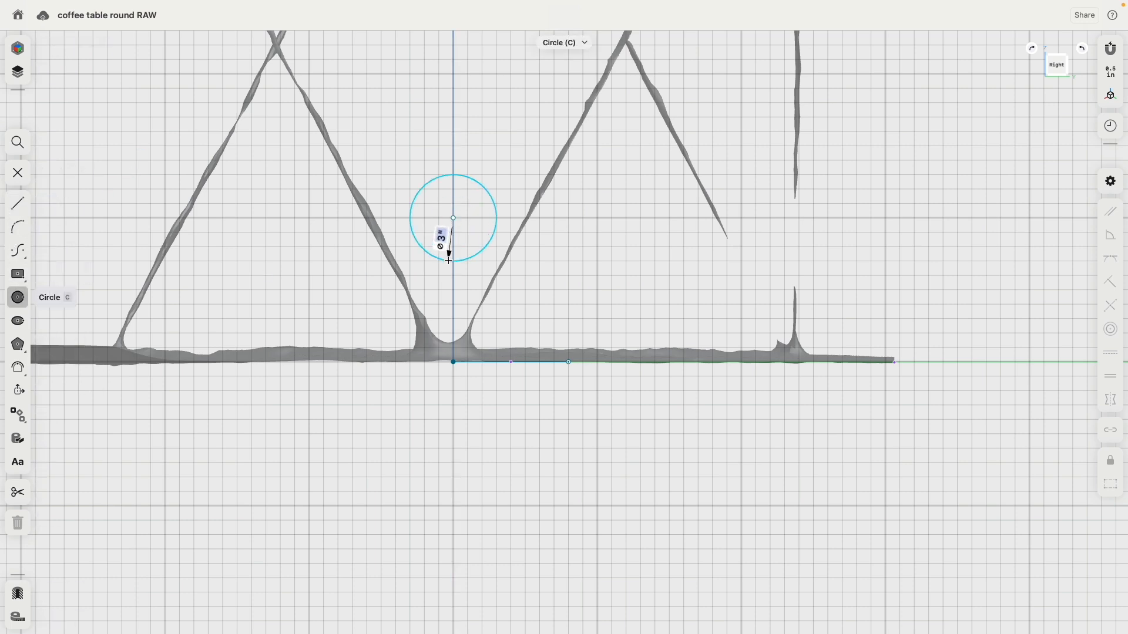
left_click(449, 259)
left_click(497, 221)
left_click(546, 361)
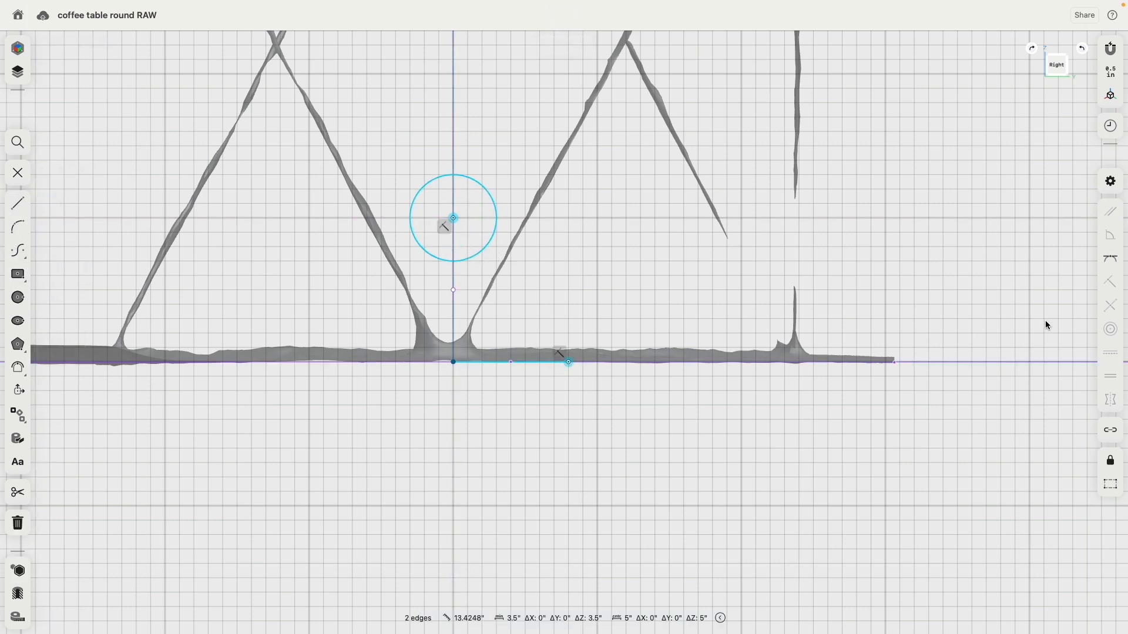
left_click(1110, 258)
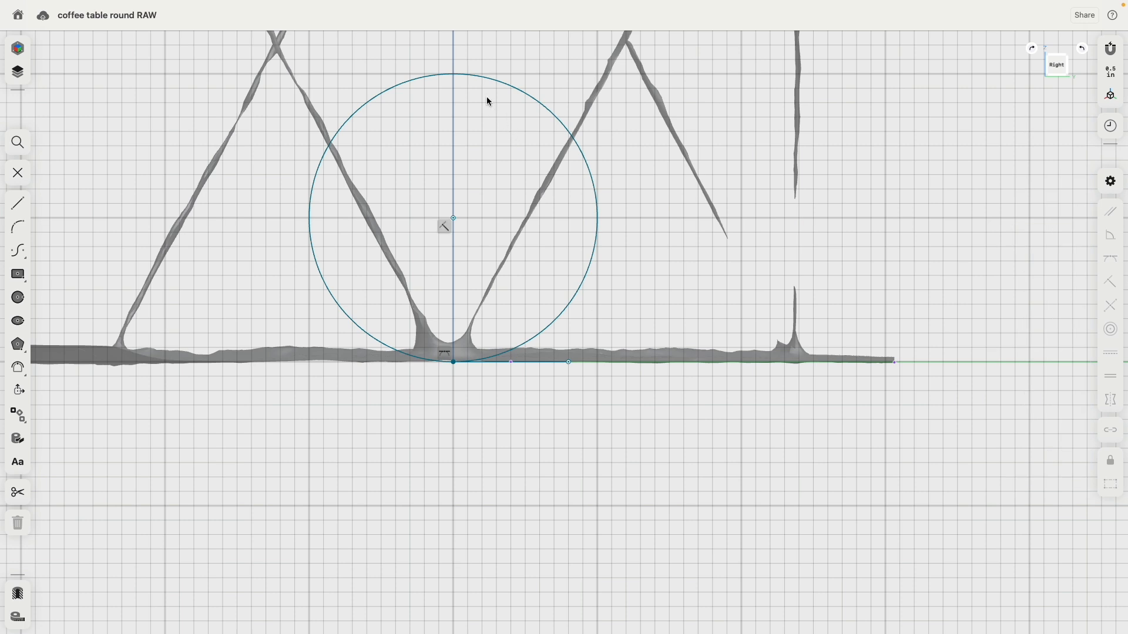
Set the sketched circle's diameter to 0.5 inch
left_click(461, 74)
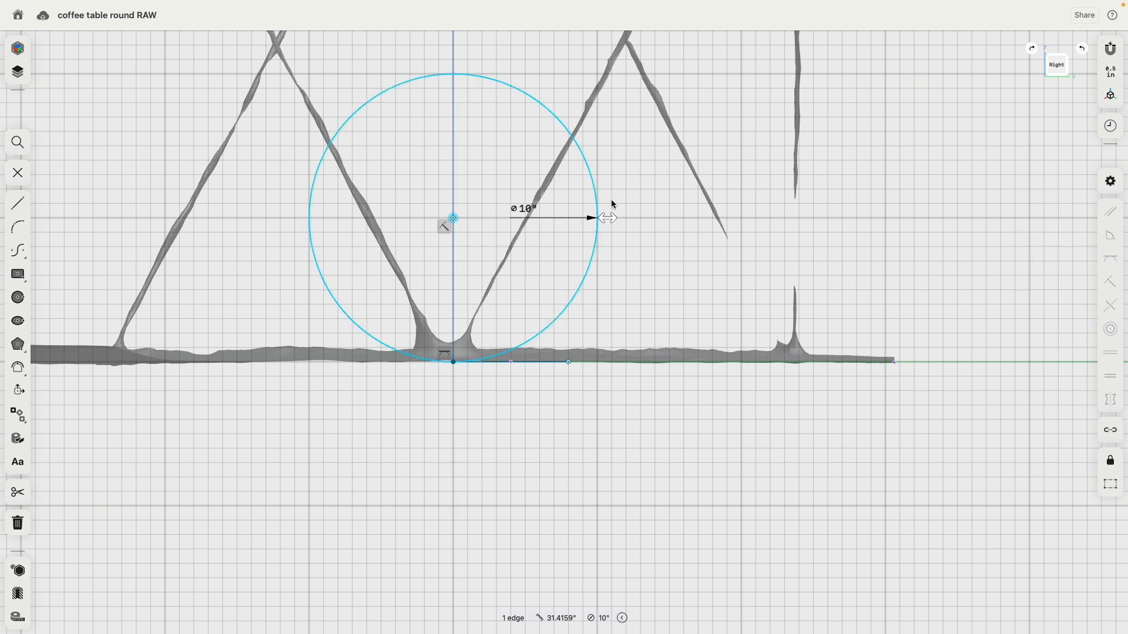
left_click_drag(611, 218, 483, 279)
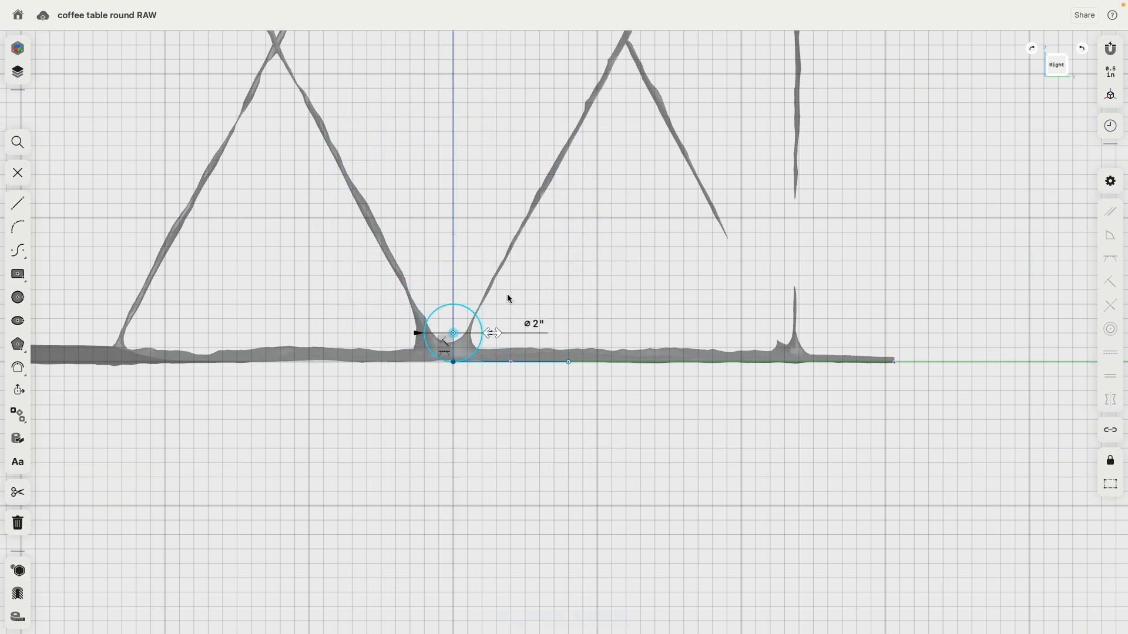
left_click(535, 324)
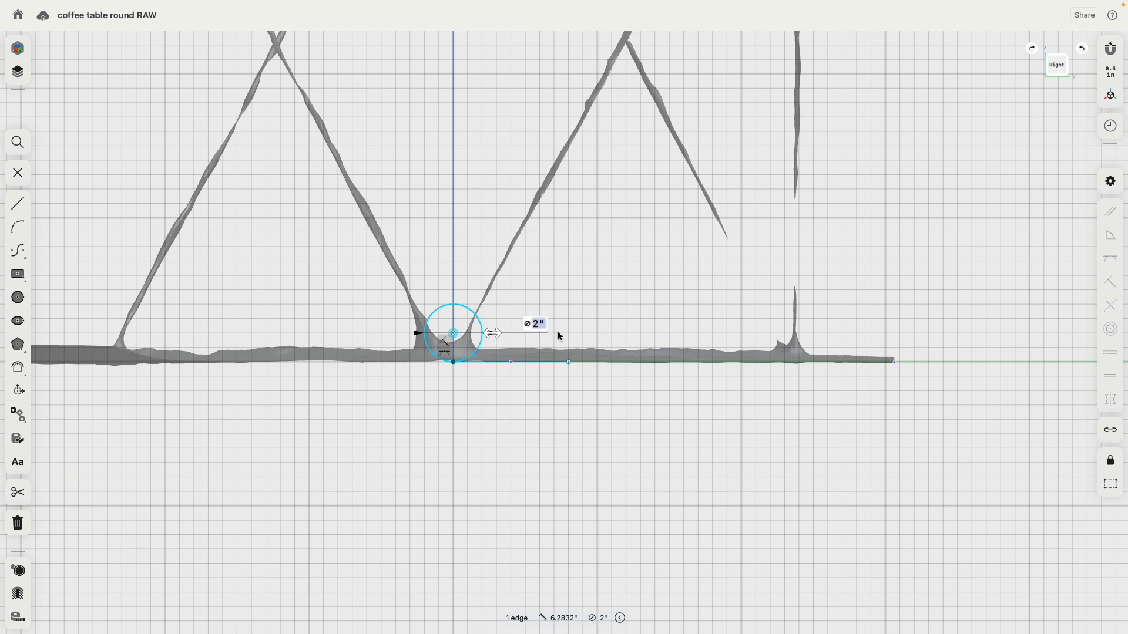
type(".5")
key("Return")
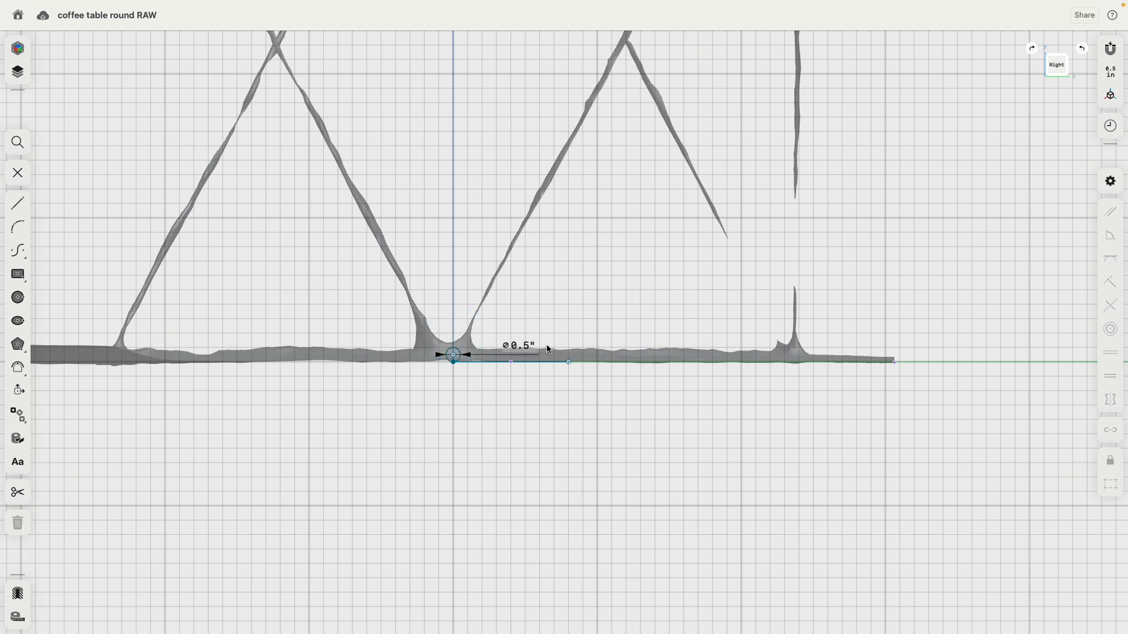
Extrude the 0.5 inch circle 14 inches along the red axis to form the first base tube
scroll(550, 350, "down", 5)
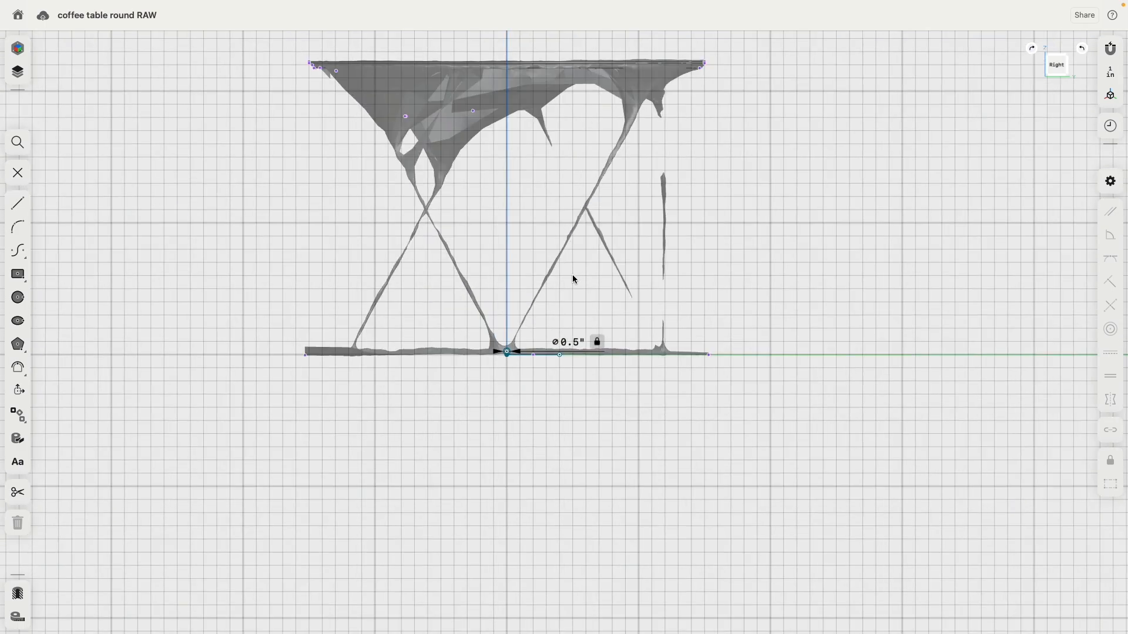
mouse_move(574, 280)
right_mouse_down()
mouse_move(463, 355)
mouse_move(639, 306)
right_mouse_up()
scroll(531, 252, "up", 8)
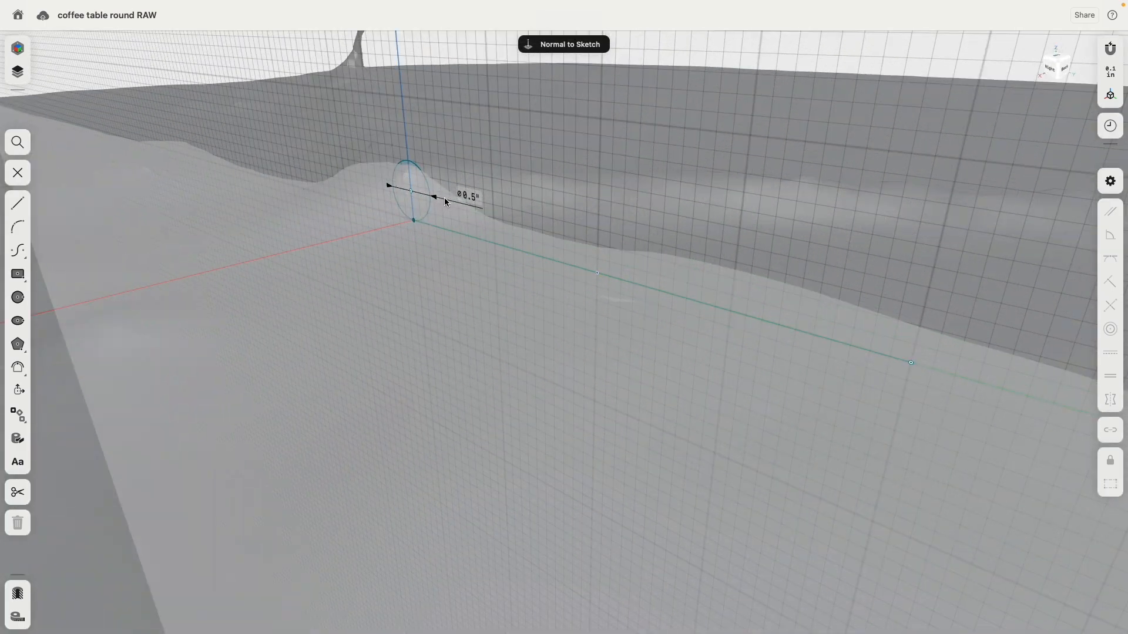
left_click(404, 167)
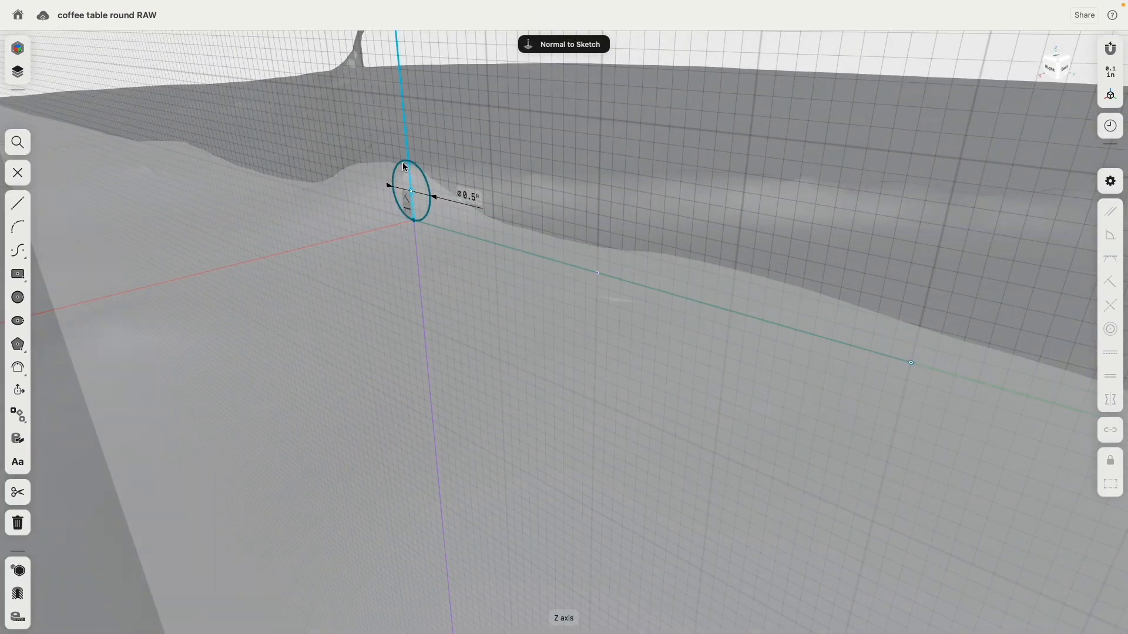
left_click(403, 163)
scroll(404, 164, "up", 3)
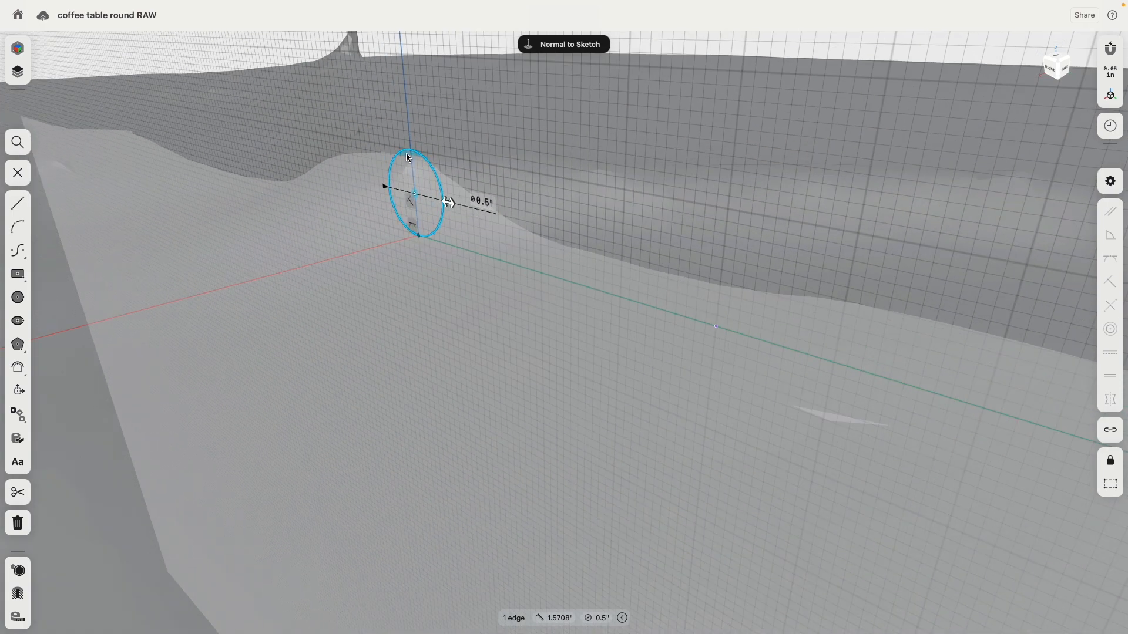
key("e")
scroll(396, 233, "down", 10)
middle_click_drag(396, 235, 485, 242)
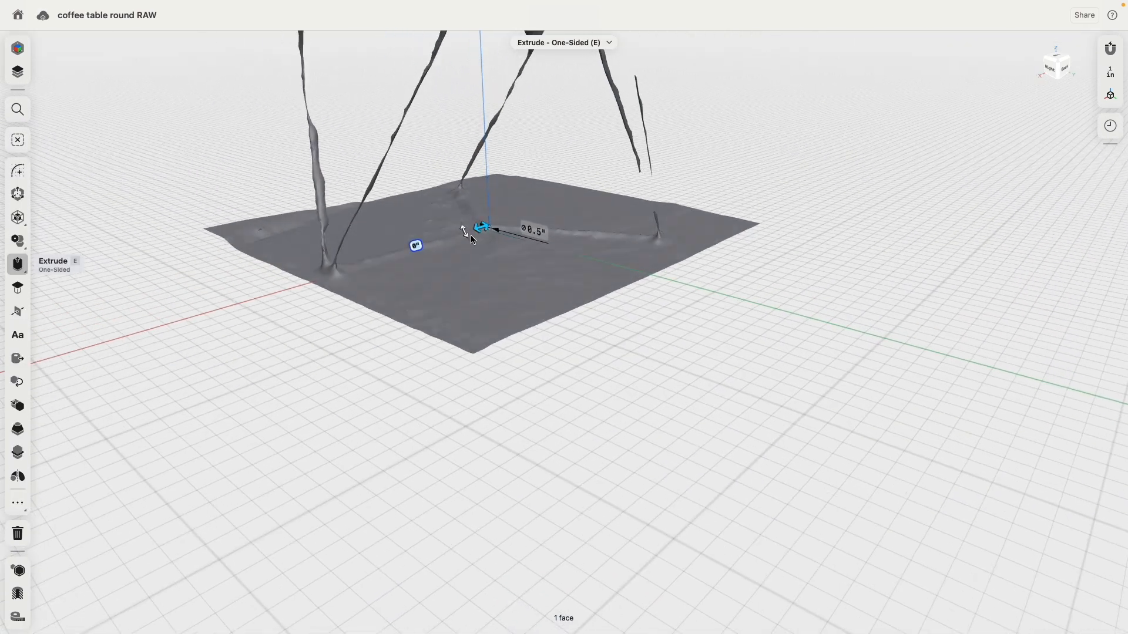
left_click_drag(473, 240, 402, 422)
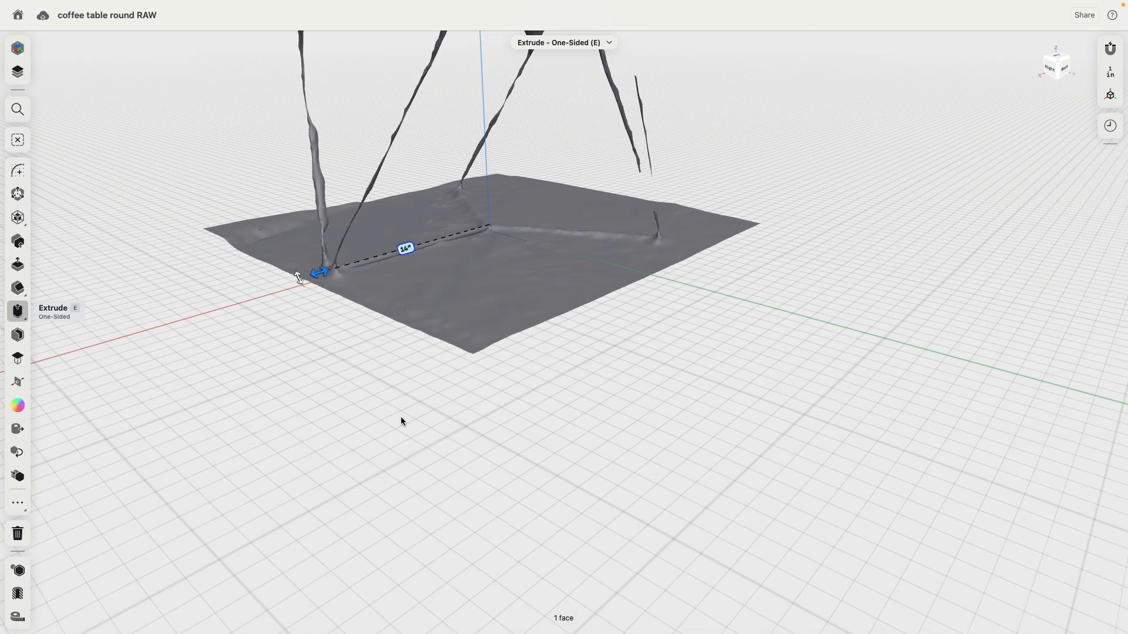
right_click_drag(402, 422, 403, 336)
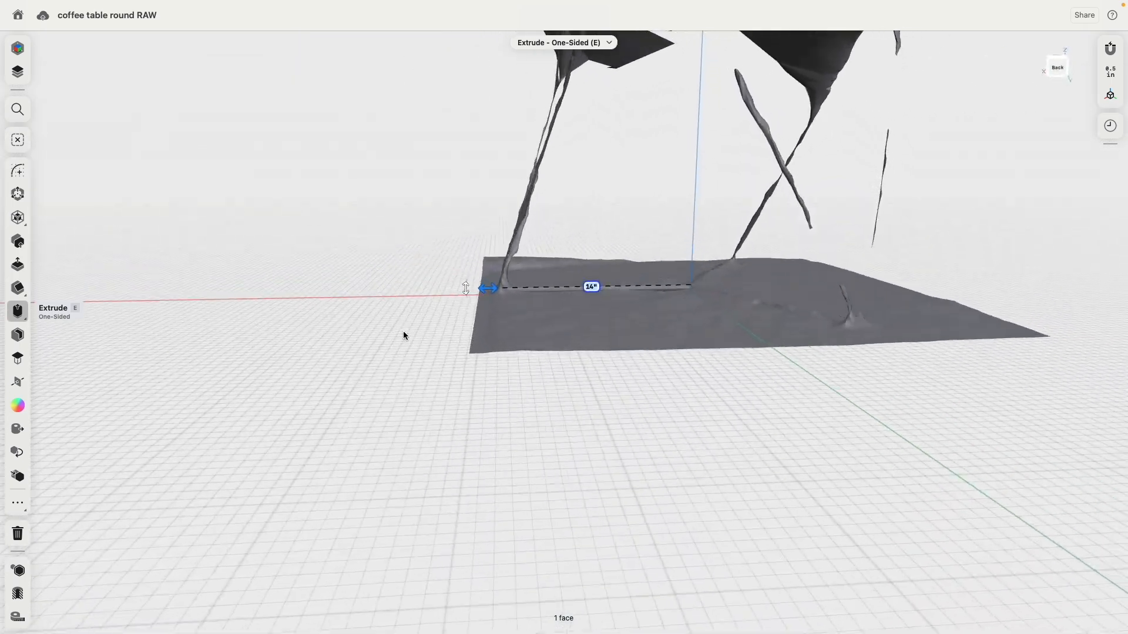
middle_click_drag(404, 332, 262, 419)
right_click_drag(262, 419, 247, 346)
left_click(204, 295)
right_click_drag(204, 295, 281, 235)
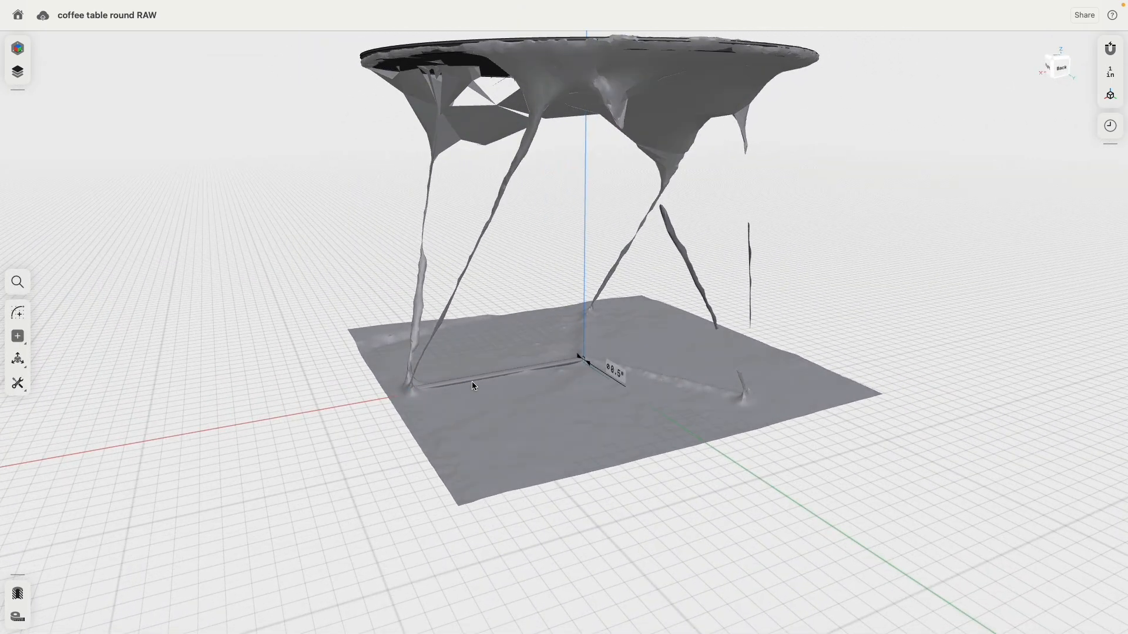
Hide the imported scan and circular-pattern the base tube around the vertical axis at the origin, with quantity 3 over a total of 360°
double_click(473, 381)
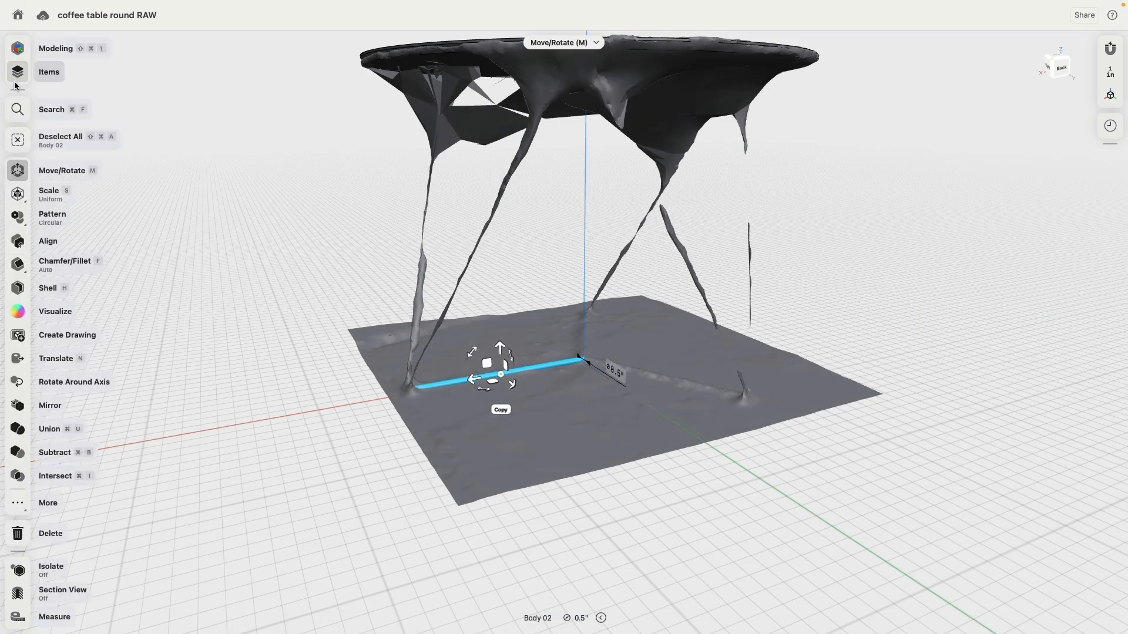
left_click(17, 72)
left_click(158, 141)
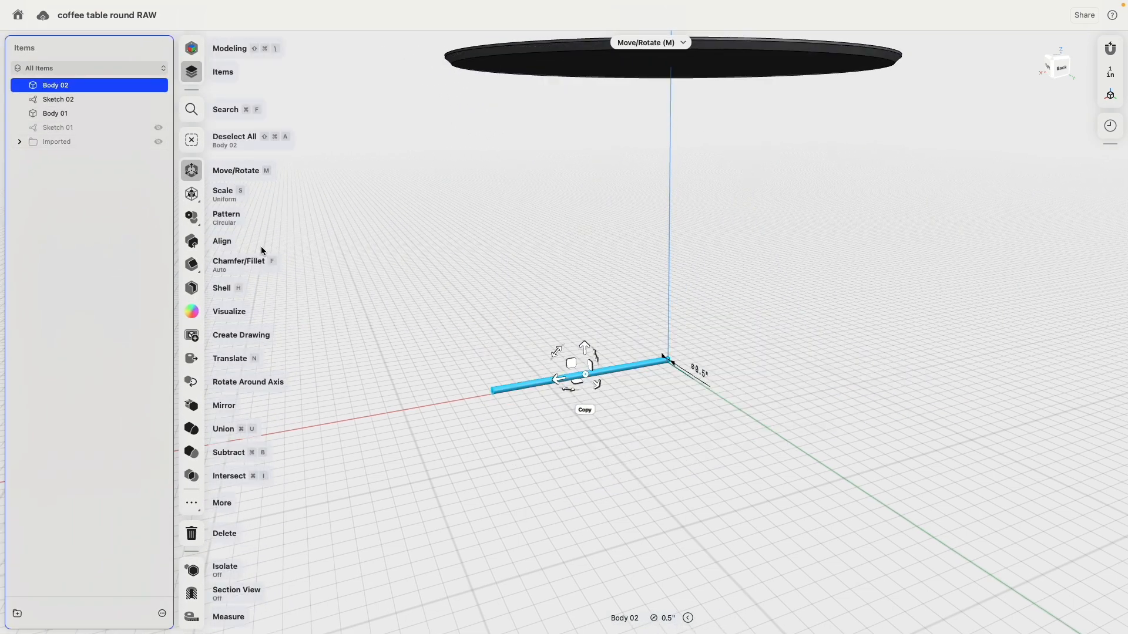
left_click(230, 216)
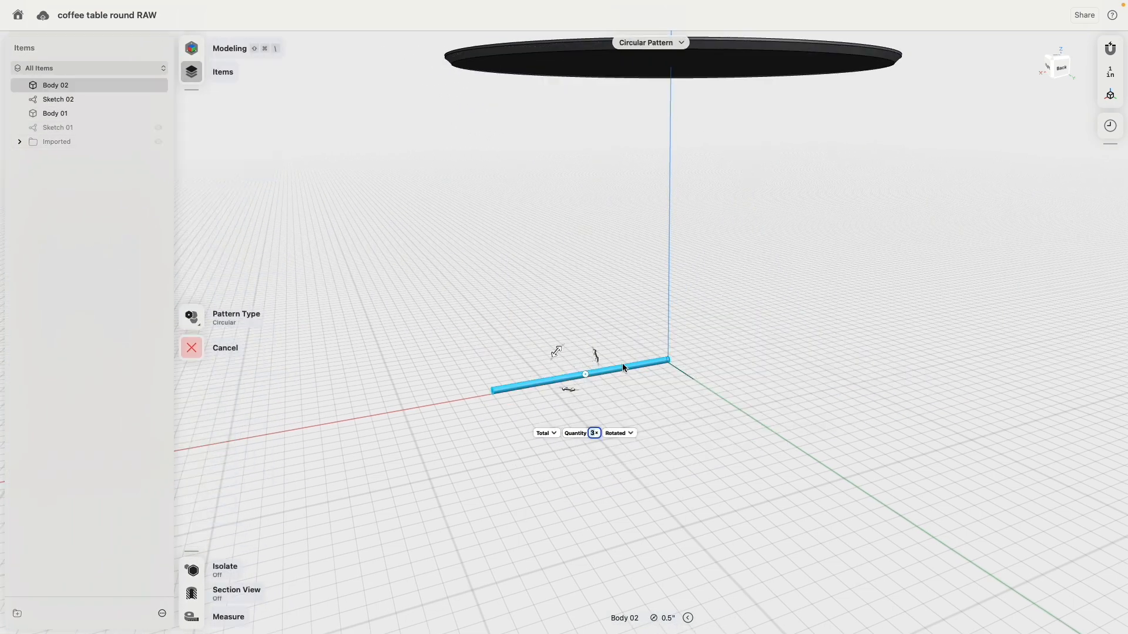
left_click(668, 360)
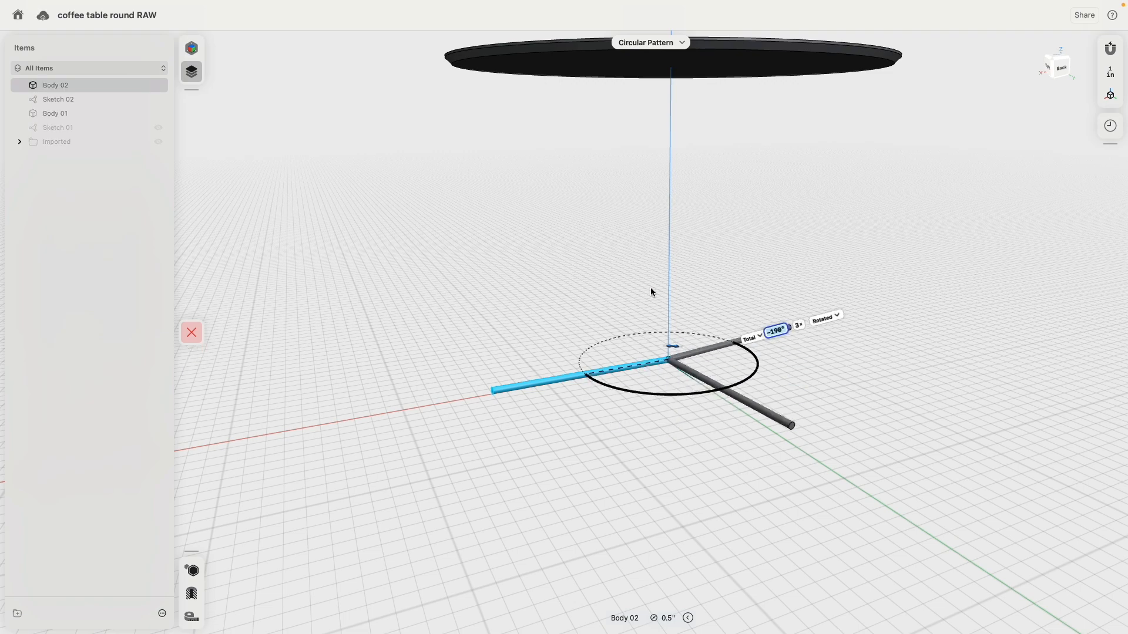
left_click(612, 418)
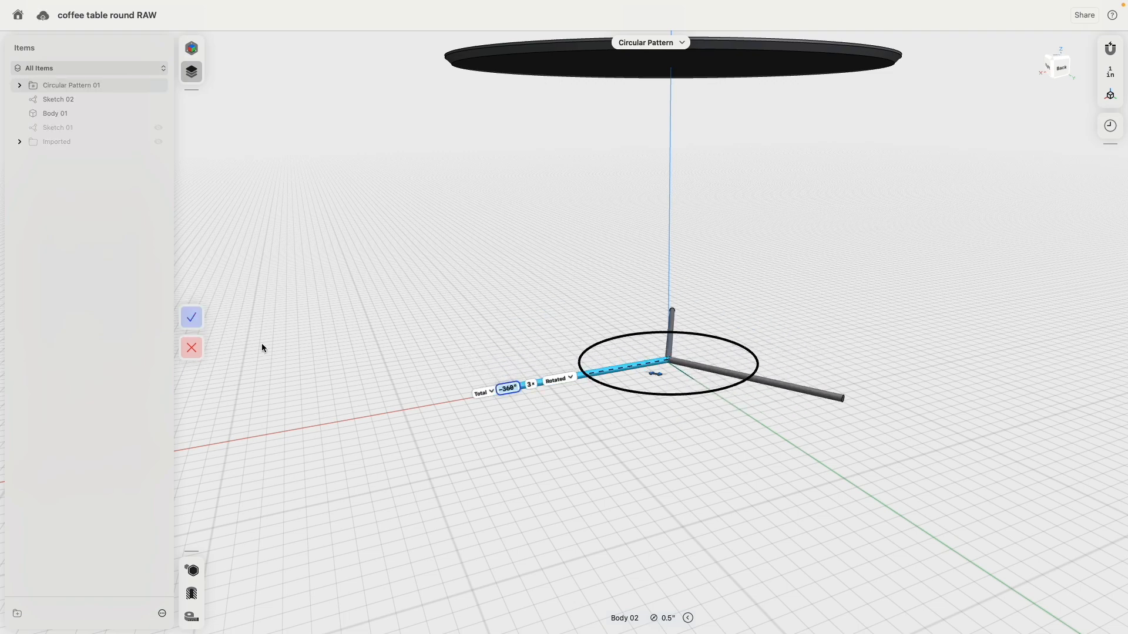
left_click(192, 317)
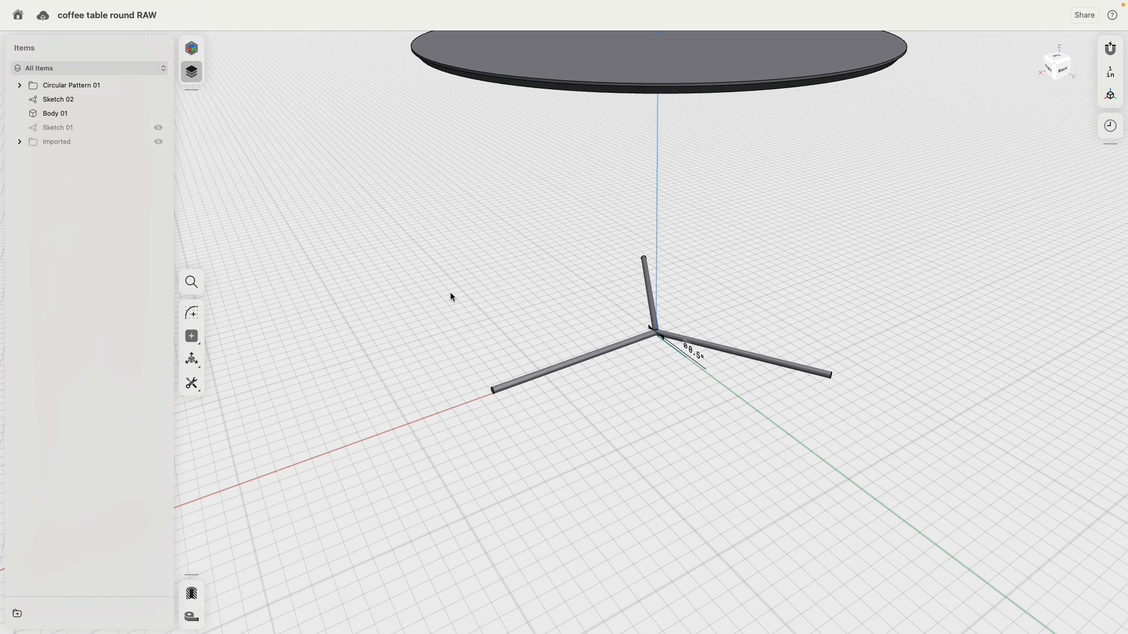
Show the imported scan again and examine how its leg rods run relative to the base tubes and tabletop
middle_click_drag(452, 296, 459, 342)
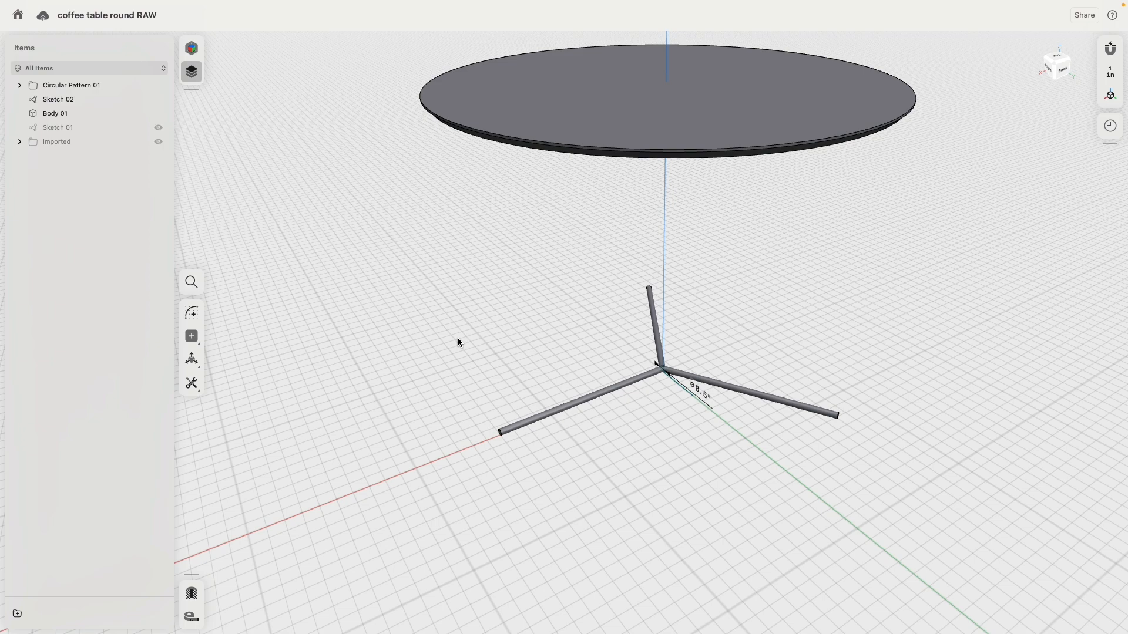
left_click(158, 142)
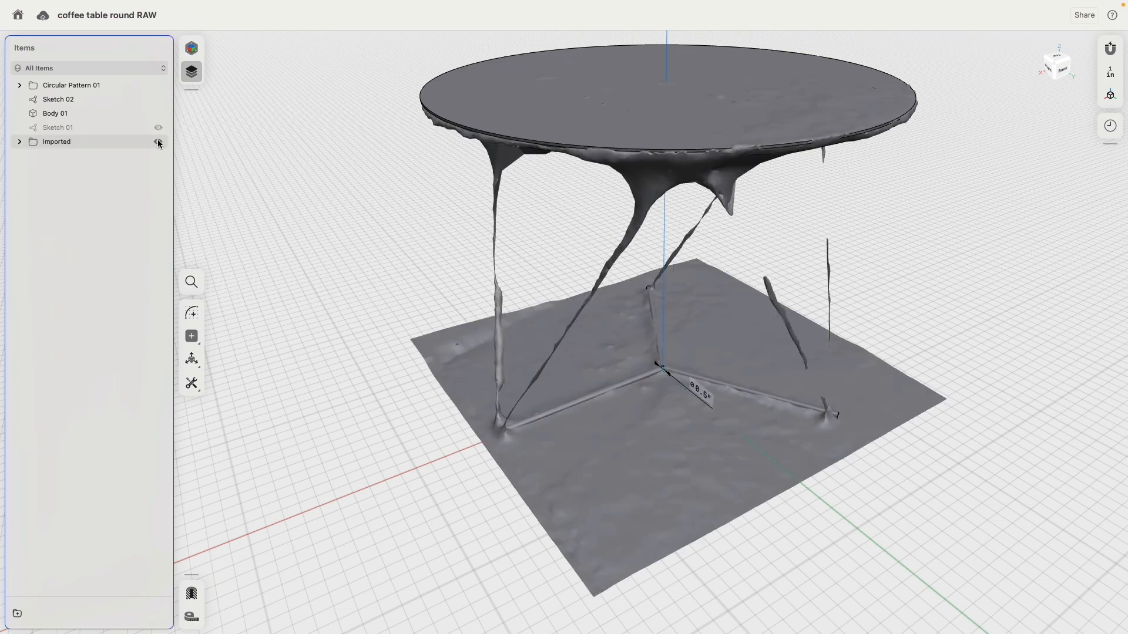
right_click_drag(392, 281, 419, 255)
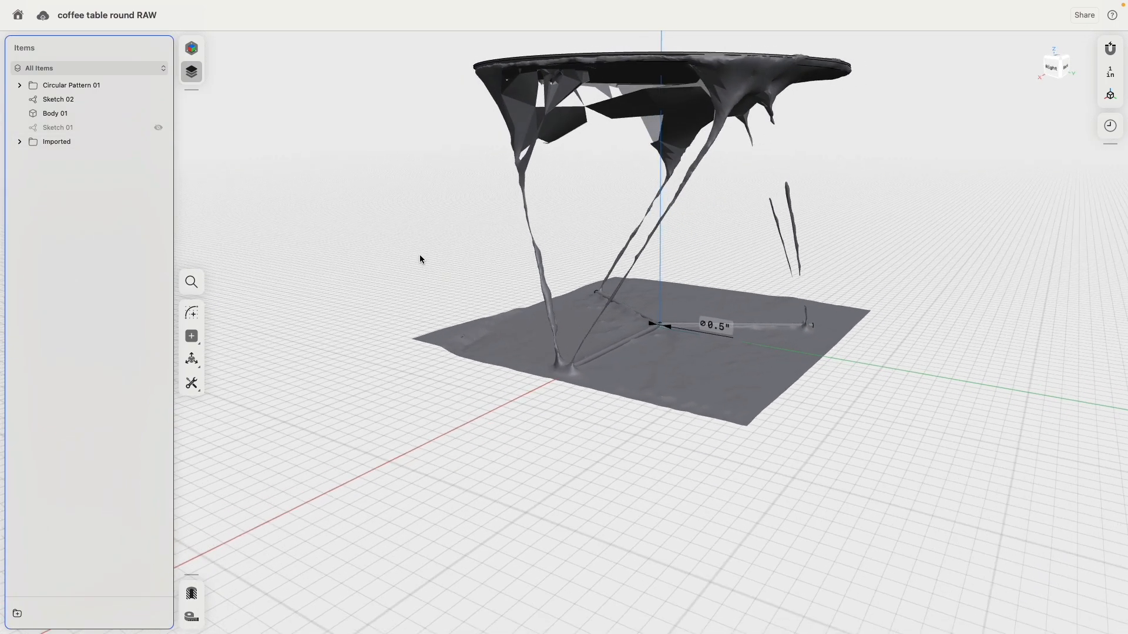
left_click(1054, 69)
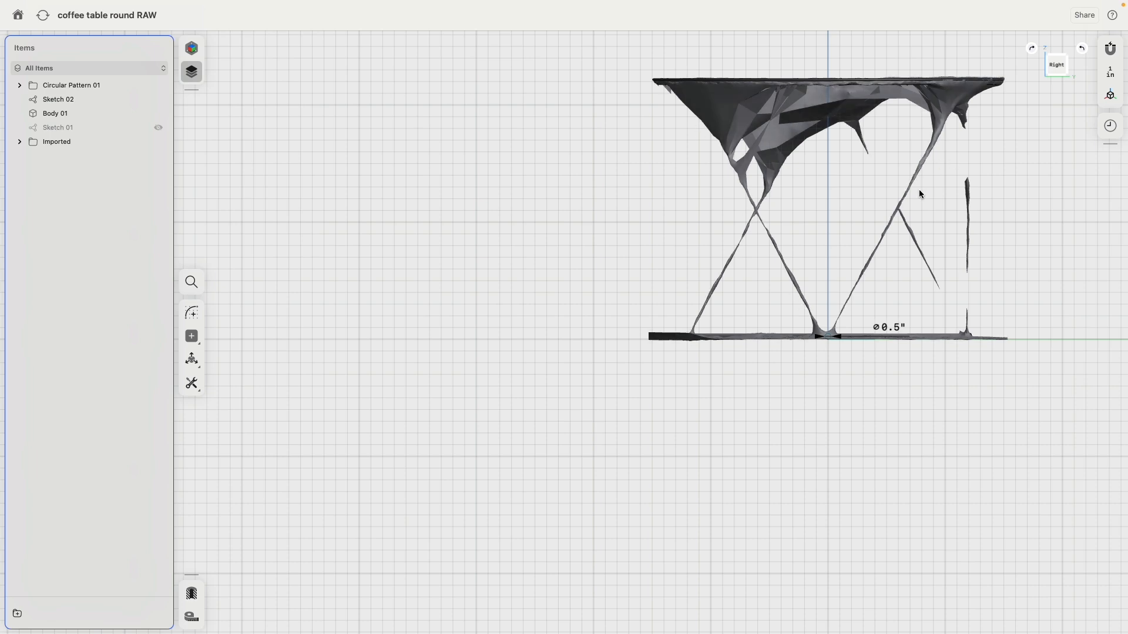
right_click_drag(996, 161, 903, 169)
In the Back view, hide the scan and sketch a vertical 0.5 inch line across the outer end of the base tube on the red axis
left_click(1060, 69)
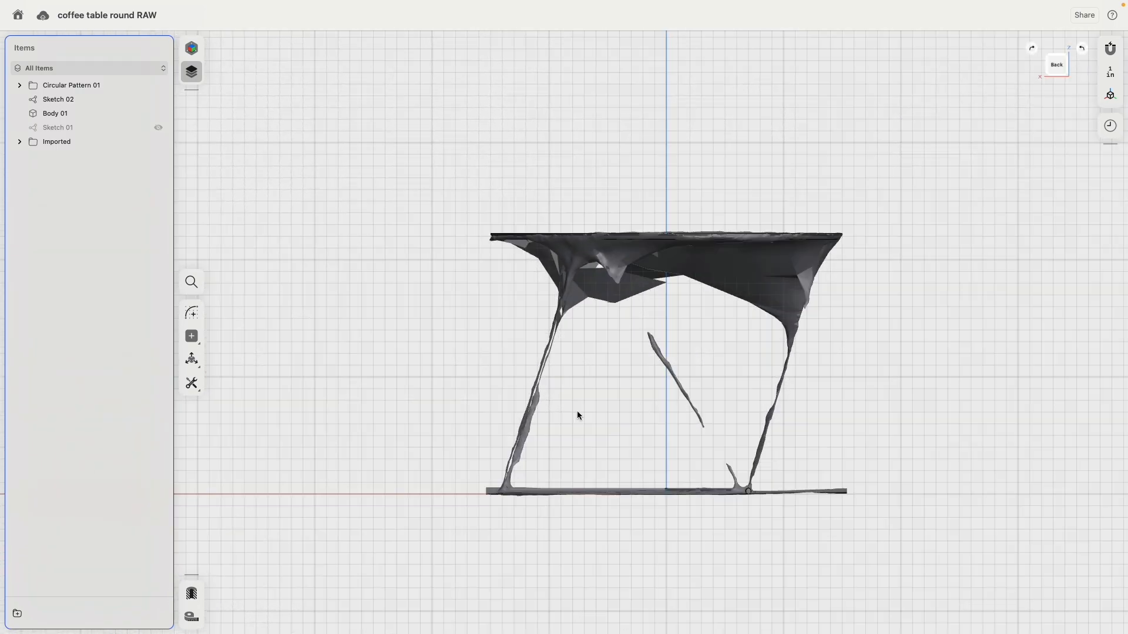
left_click(158, 142)
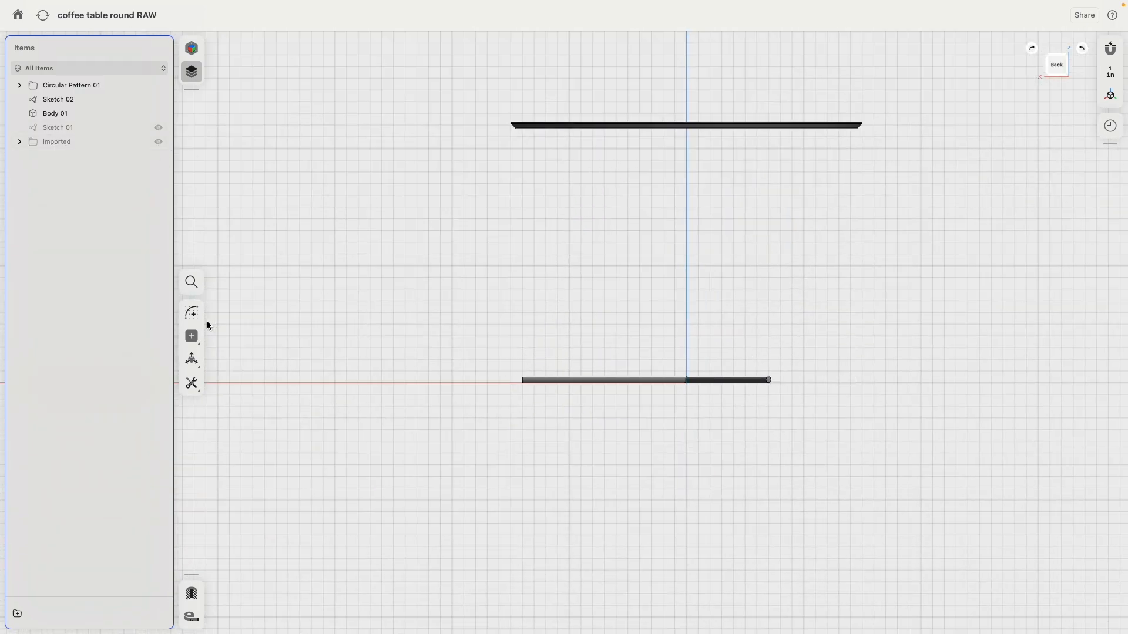
left_click(192, 312)
scroll(522, 345, "up", 10)
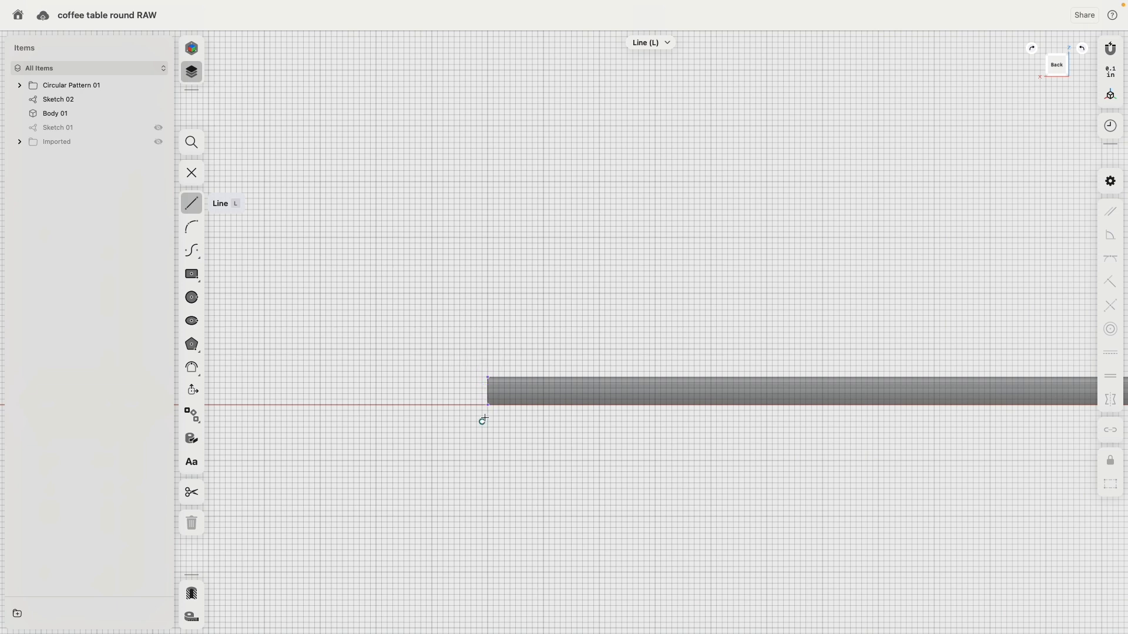
scroll(482, 421, "up", 5)
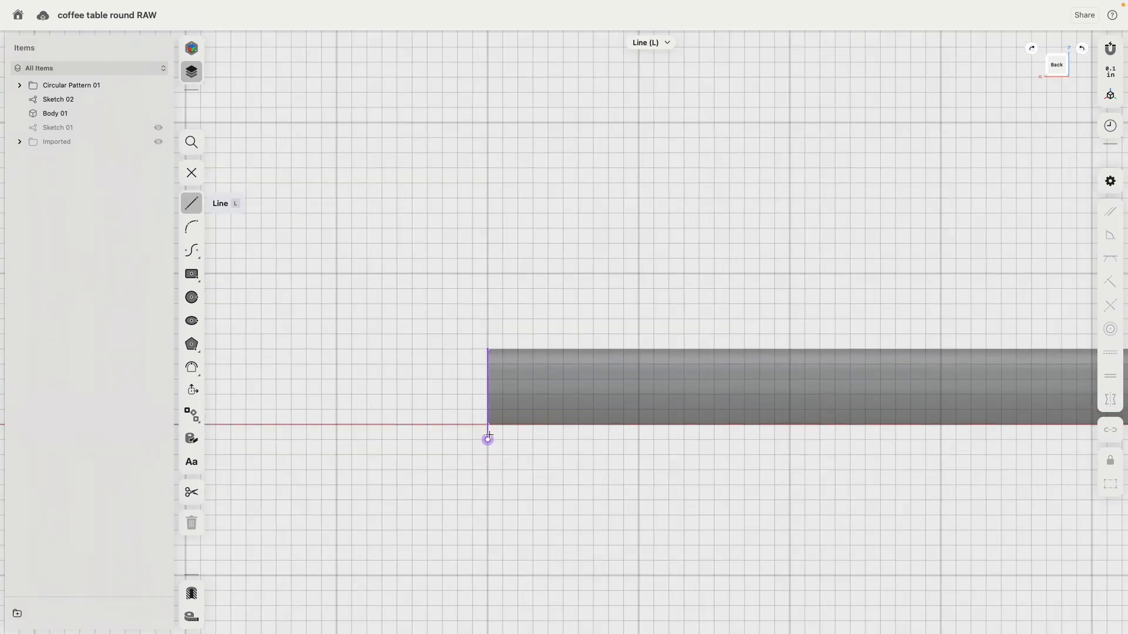
scroll(485, 426, "down", 5)
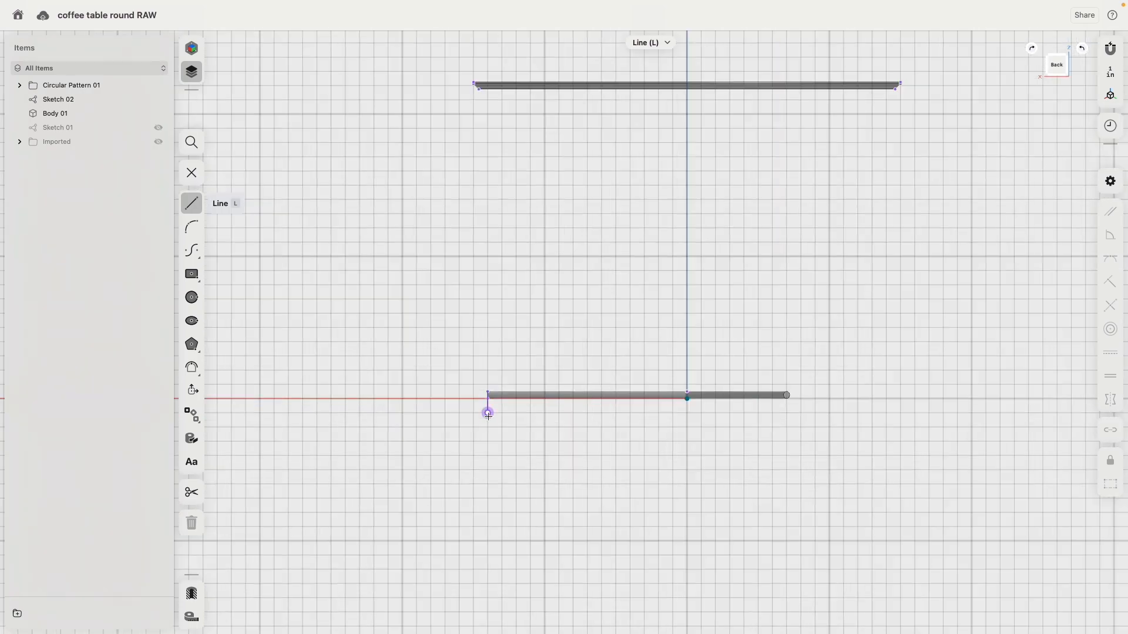
scroll(489, 413, "up", 5)
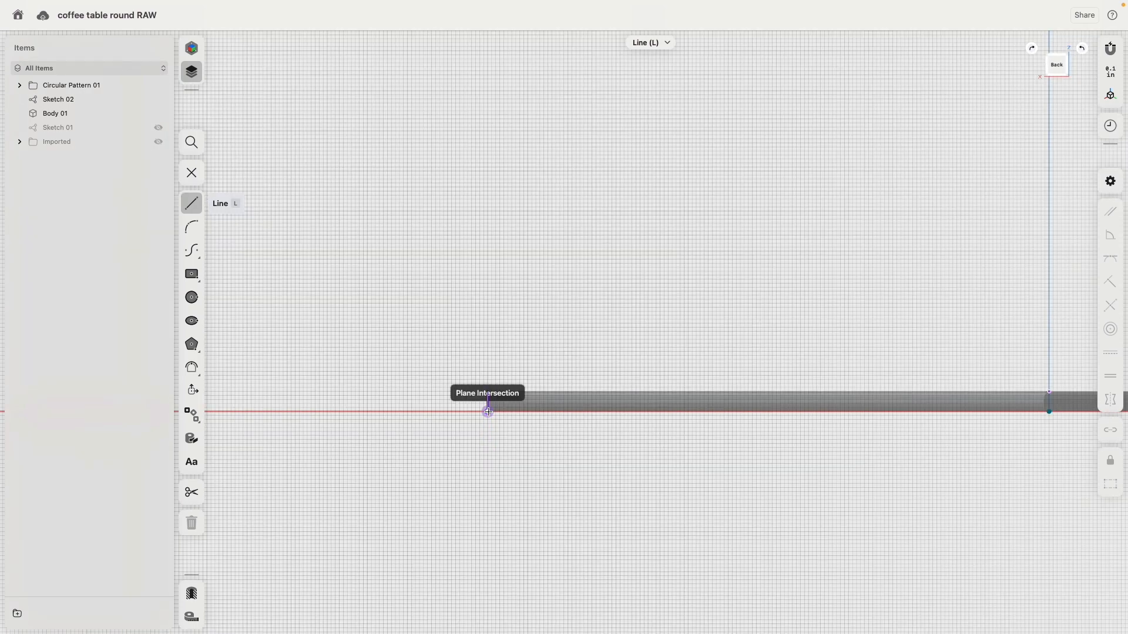
scroll(489, 412, "up", 5)
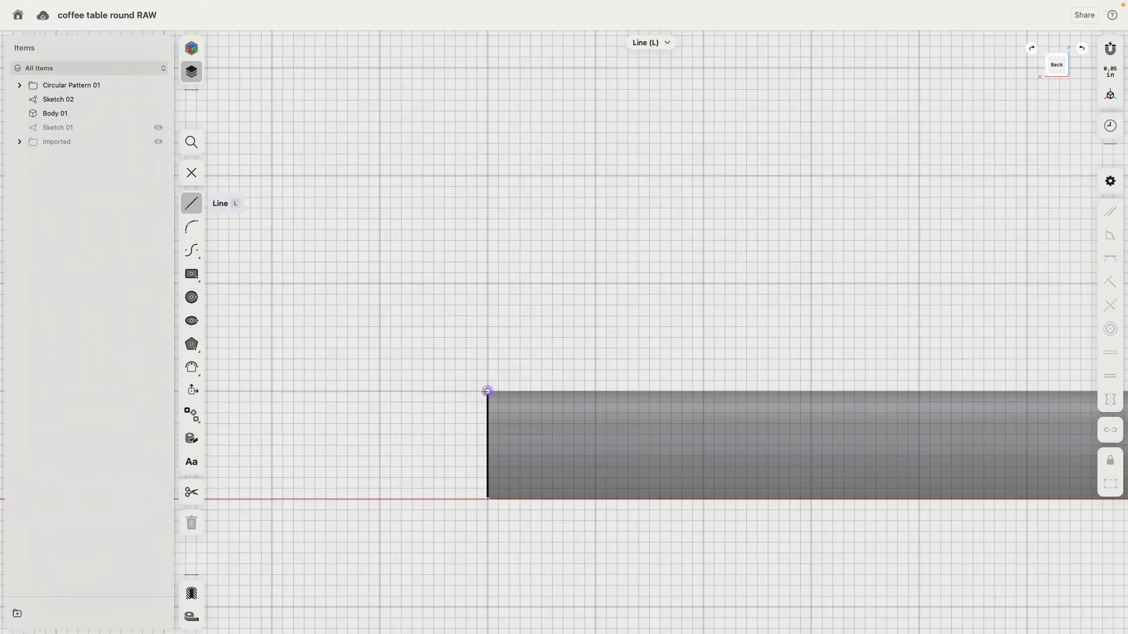
left_click(488, 391)
left_click(487, 500)
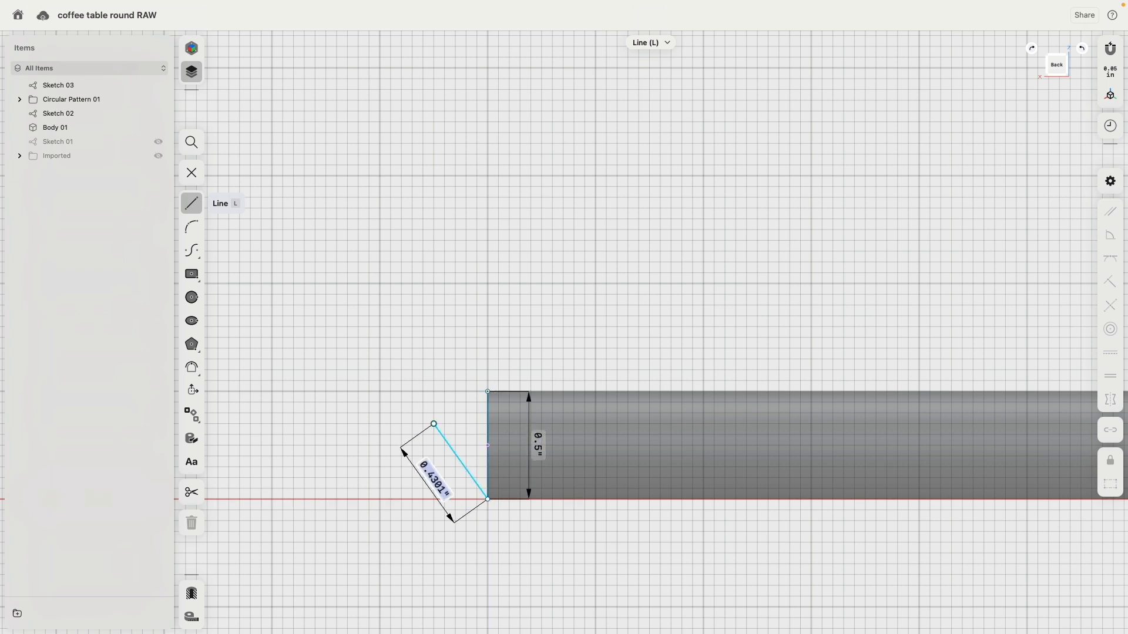
key("Escape")
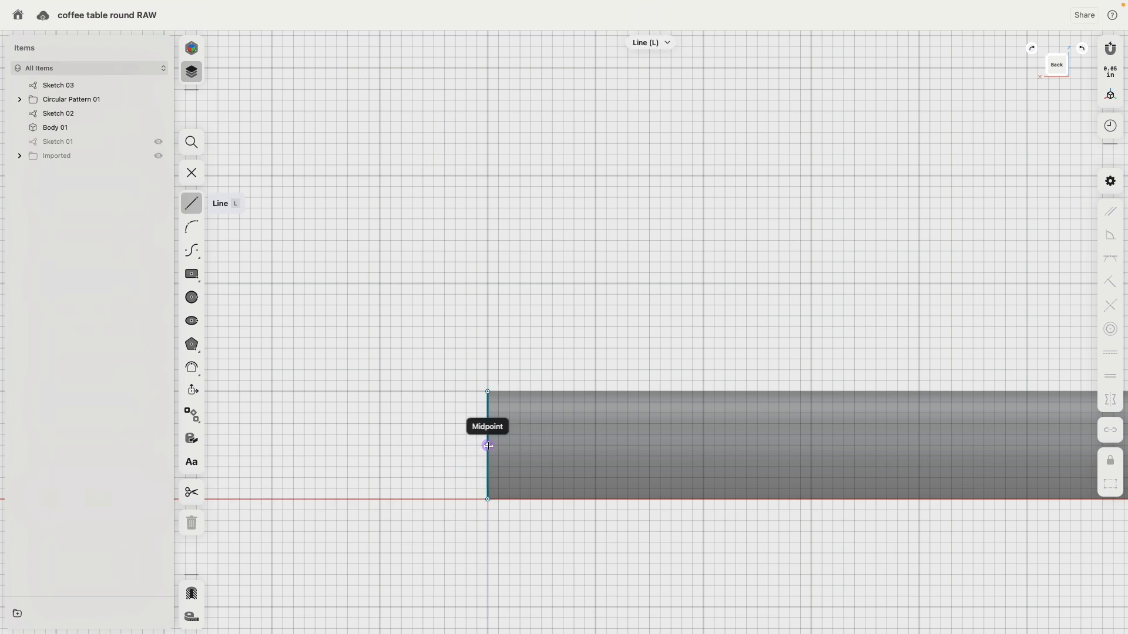
Draw an inward-leaning leg line about 21.4 inches long from the end line's midpoint to just below the tabletop
left_click(488, 446)
scroll(574, 437, "down", 5)
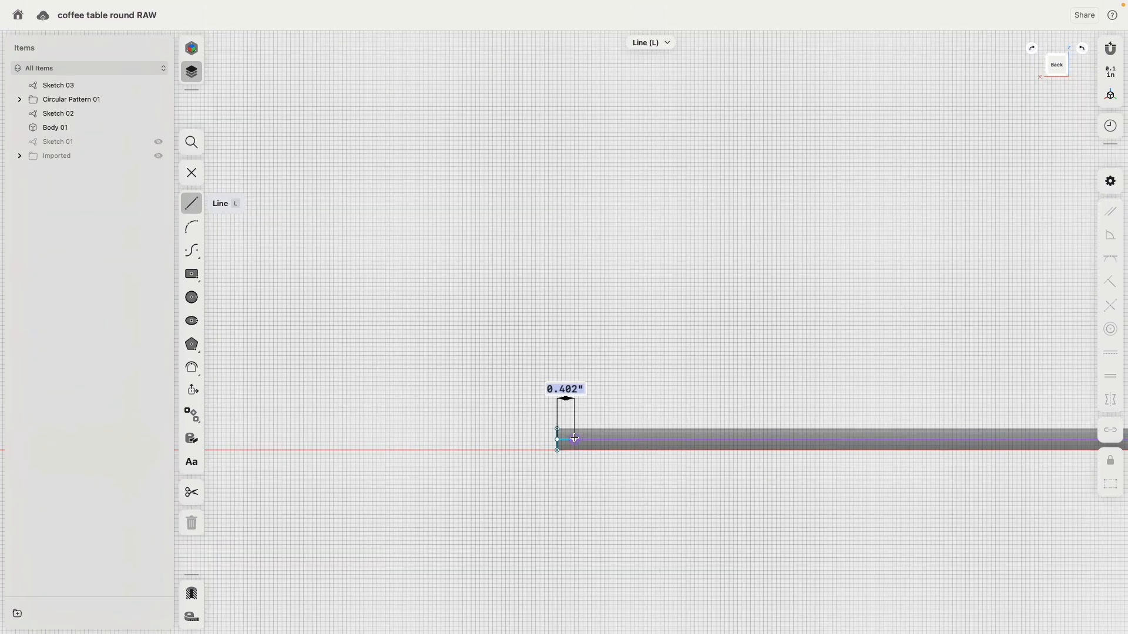
scroll(573, 438, "down", 5)
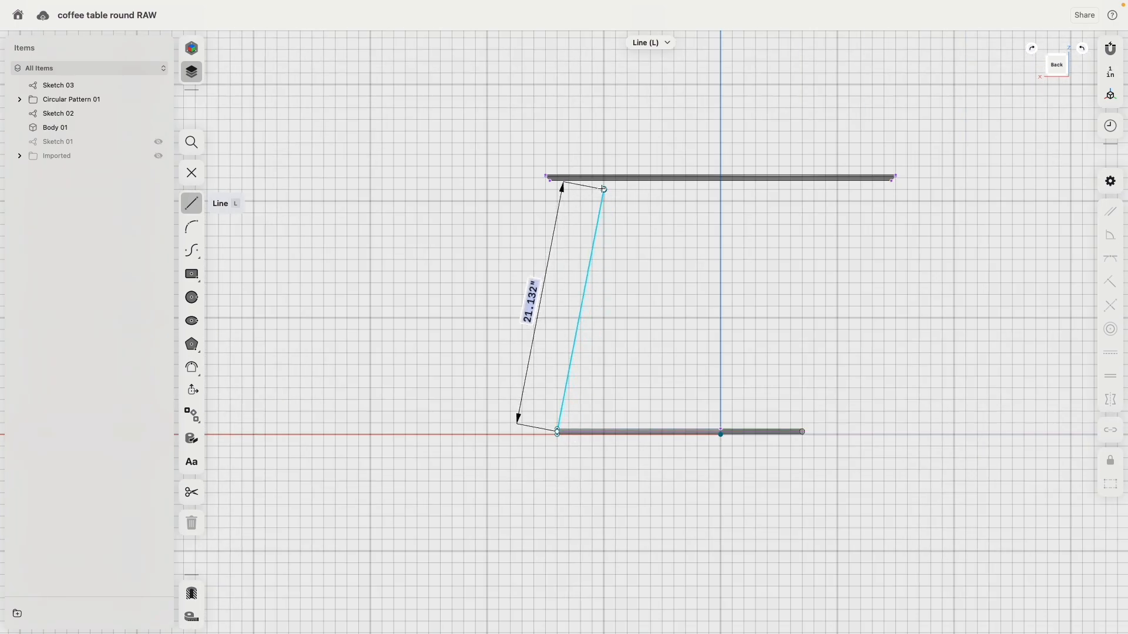
scroll(593, 199, "up", 5)
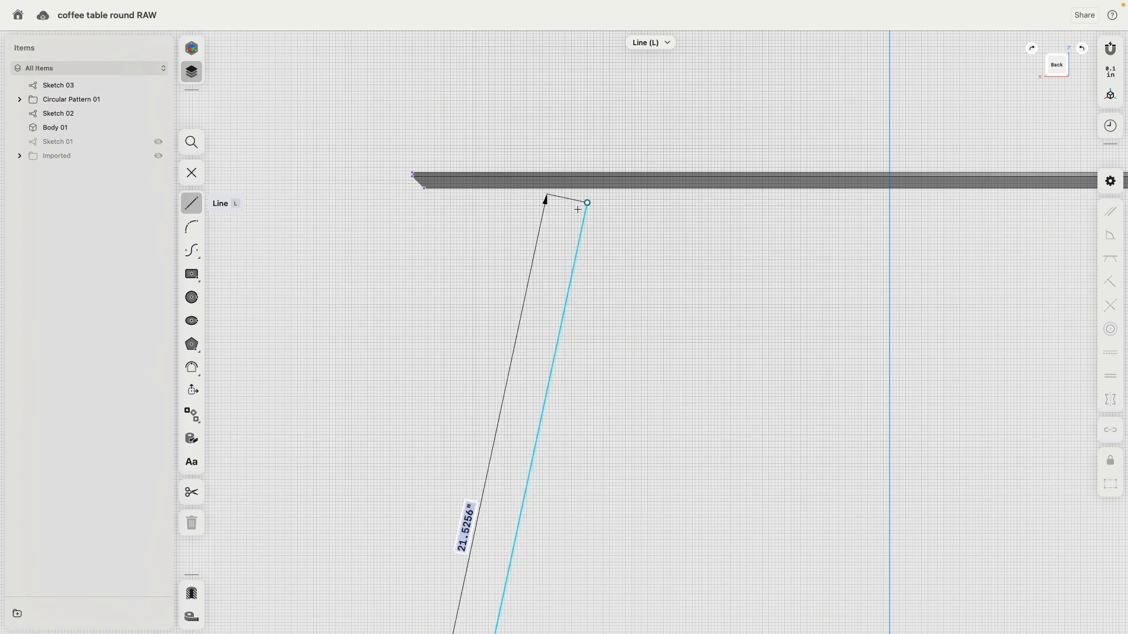
left_click(565, 202)
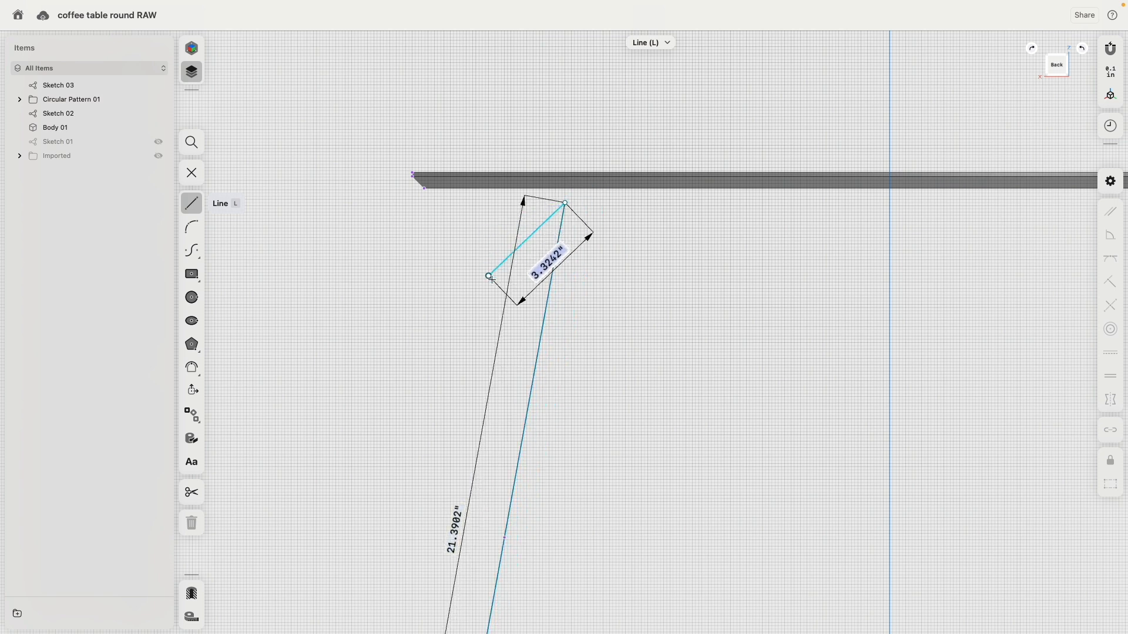
Draw a line from the leg line's upper end to the tabletop's lower chamfer corner and constrain it horizontal
left_click(425, 188)
key("Escape")
key("Escape")
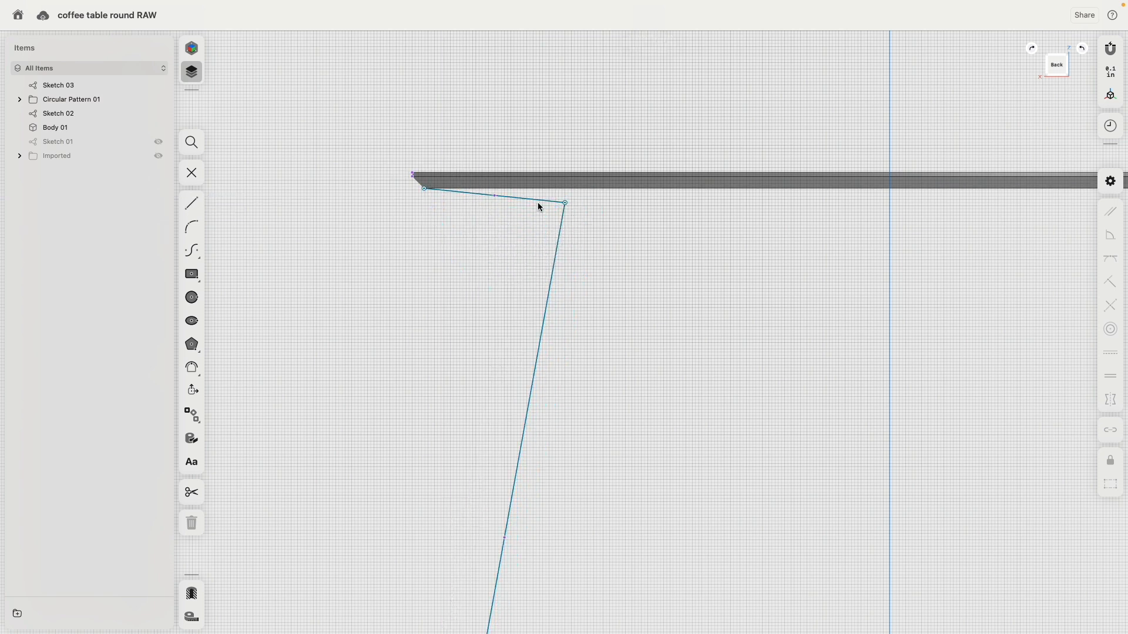
left_click(538, 202)
left_click(1110, 353)
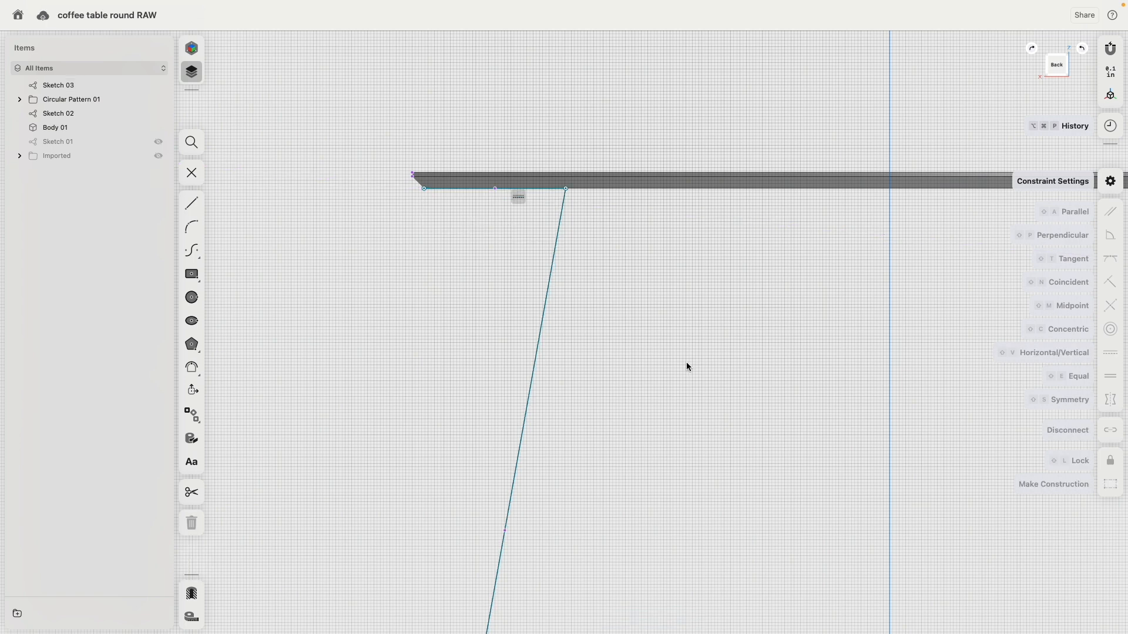
scroll(688, 367, "down", 5)
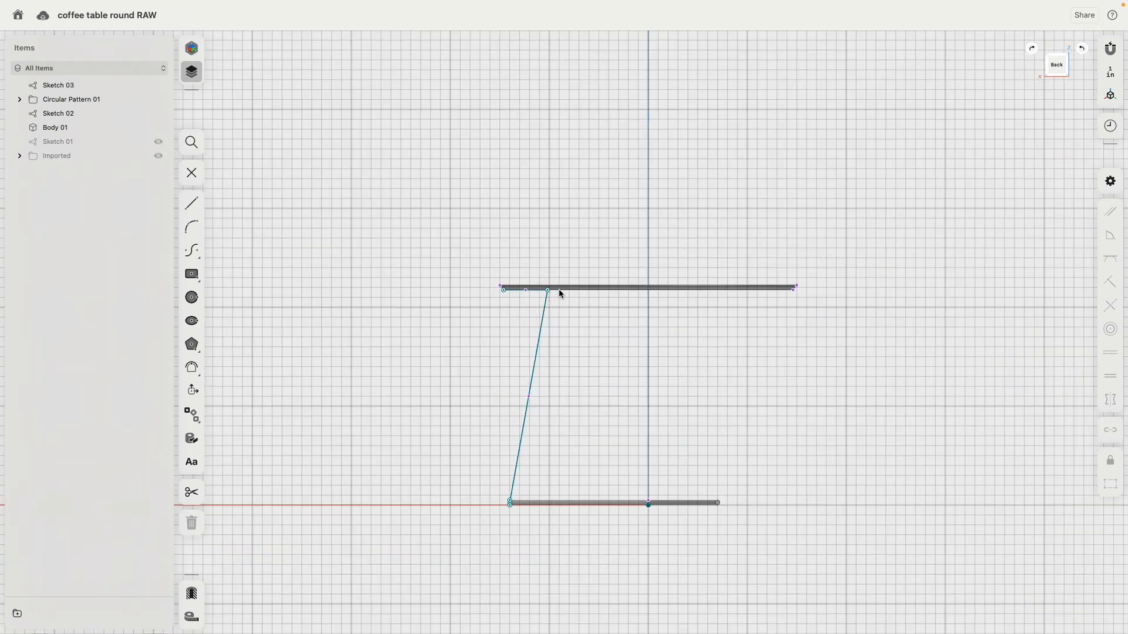
Match the leg line to the shown scan by moving its upper end inward along the tabletop's underside, about 22.5 inches long, and hide the scan again
left_click(159, 156)
scroll(548, 301, "up", 3)
left_click_drag(546, 296, 611, 296)
scroll(483, 384, "down", 3)
middle_click_drag(453, 404, 491, 262)
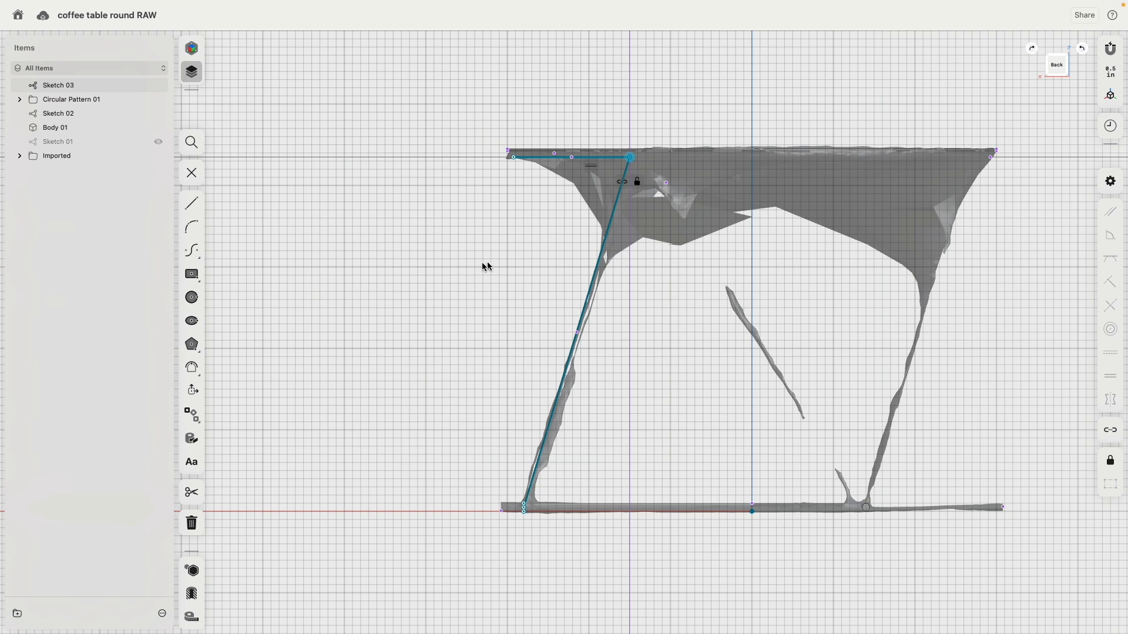
mouse_move(448, 272)
right_mouse_down()
mouse_move(489, 323)
mouse_move(536, 332)
right_mouse_up()
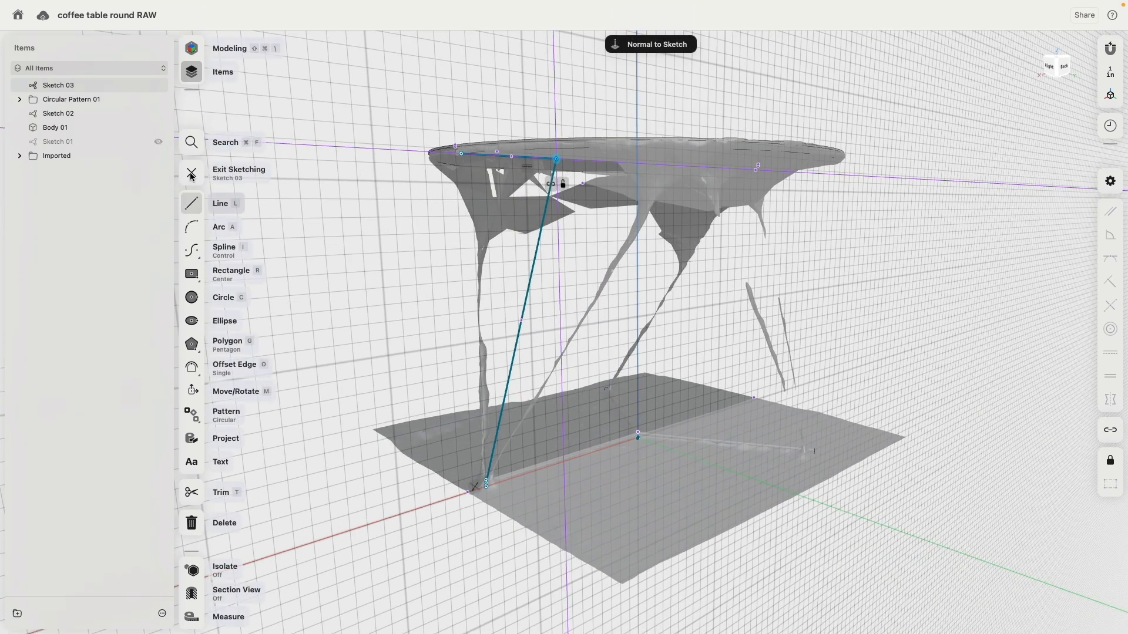
left_click(157, 156)
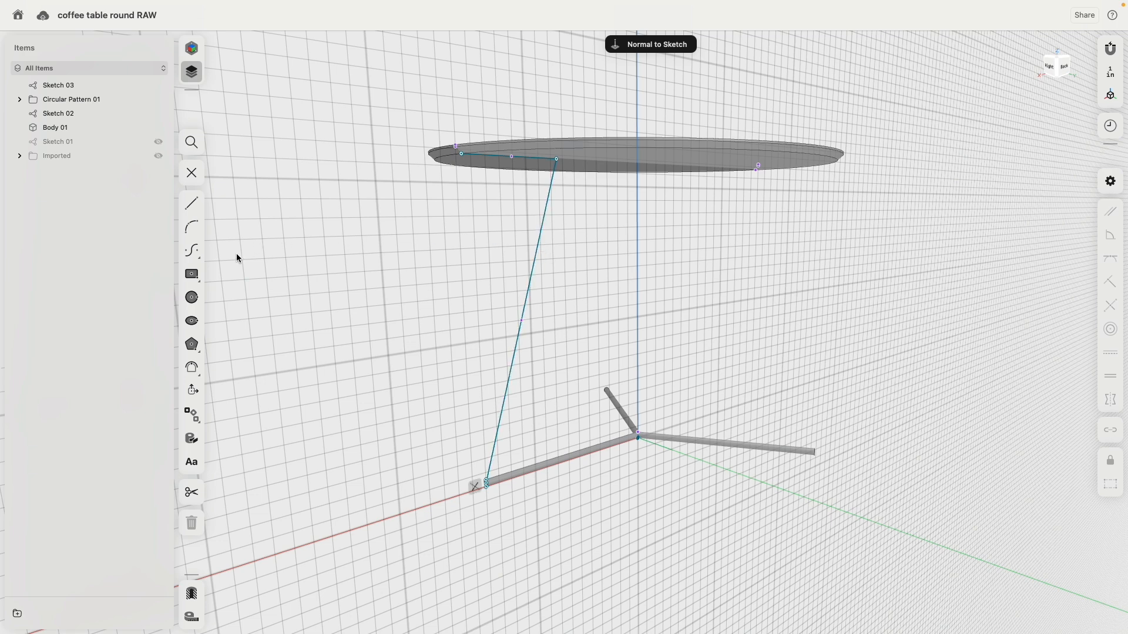
Exit the sketch and create an Along Edge at Angle construction plane through the leg line, at 90° to the XZ plane
left_click(196, 181)
left_click(191, 336)
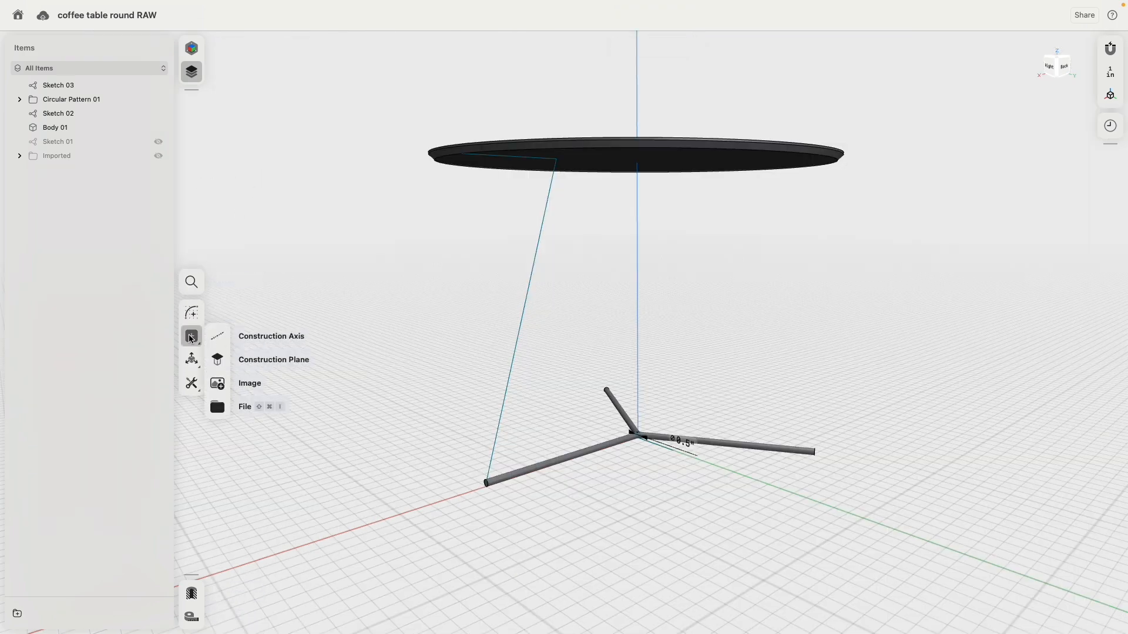
left_click(210, 359)
left_click(193, 318)
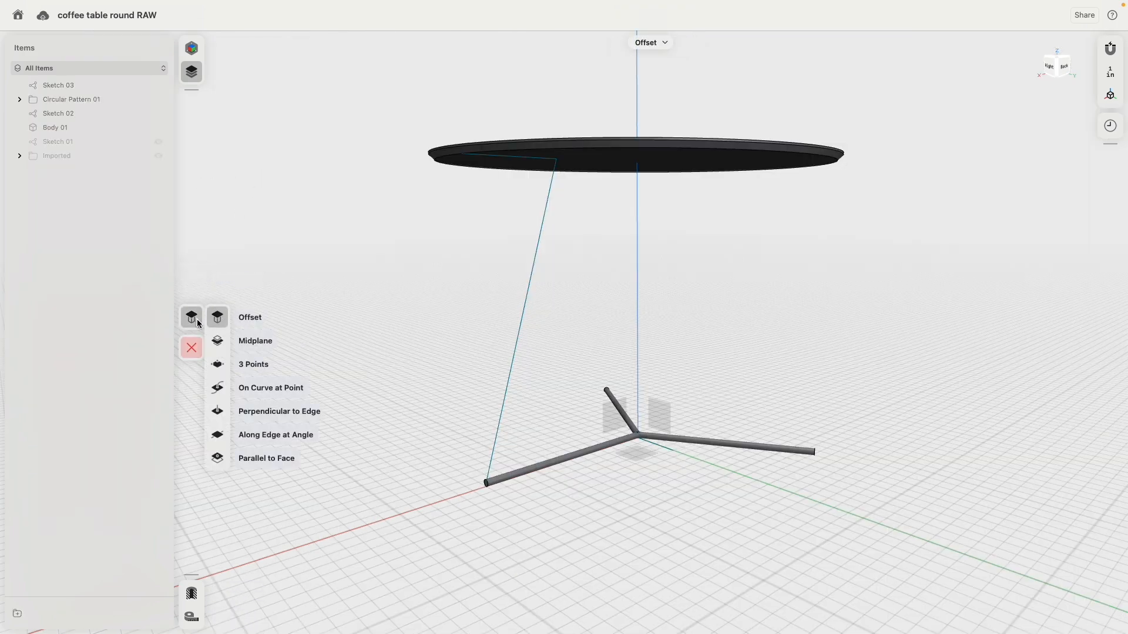
left_click(220, 442)
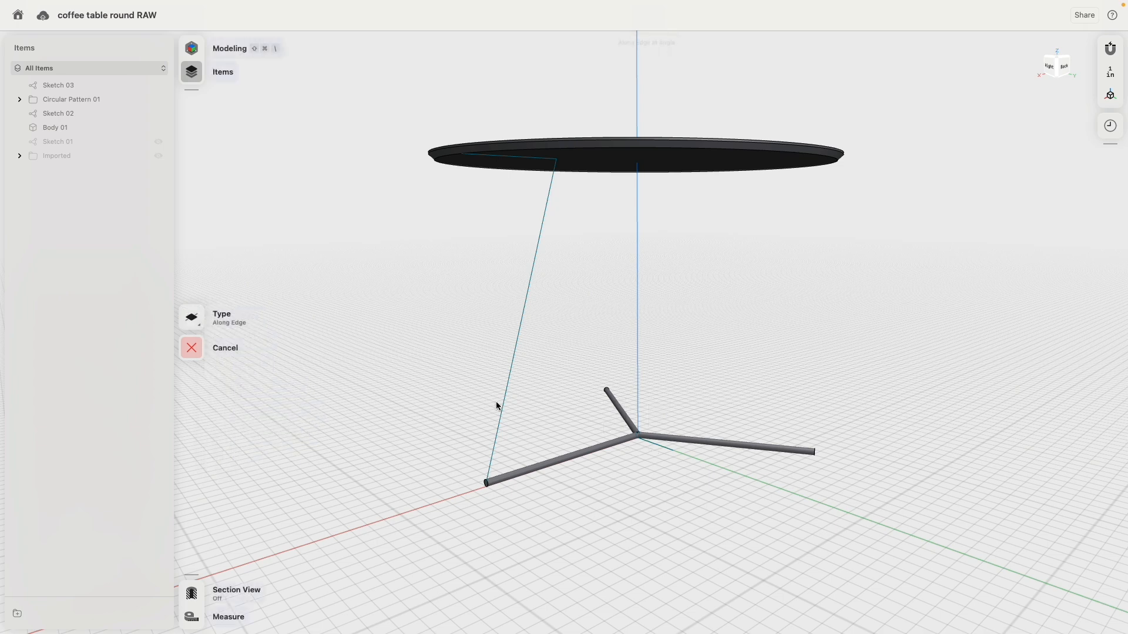
left_click(514, 353)
left_click(201, 303)
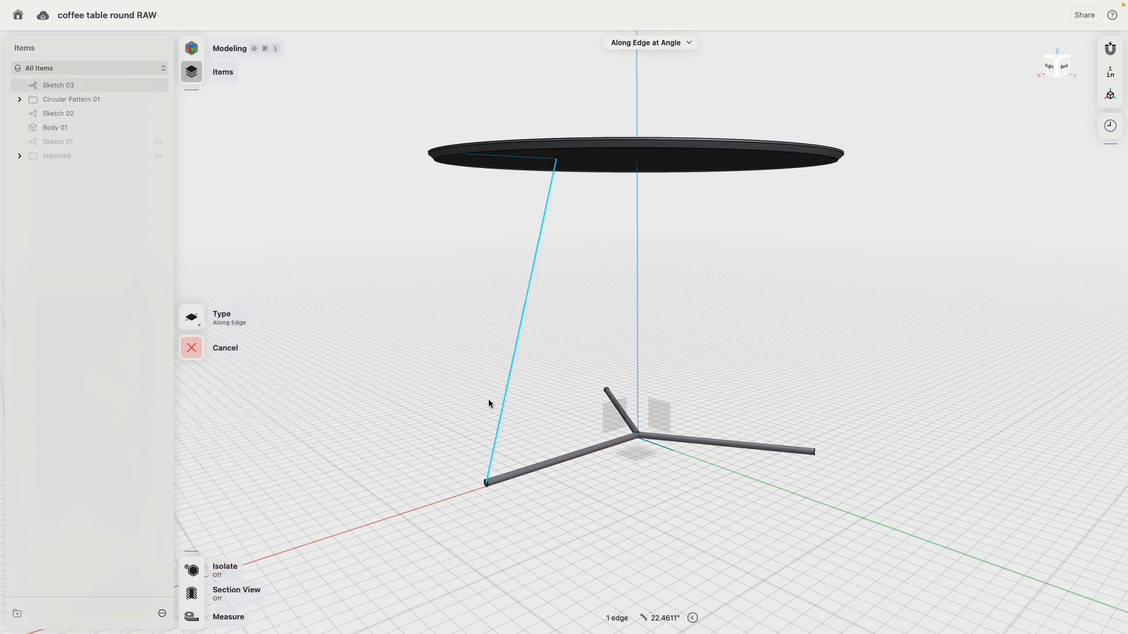
left_click(611, 418)
left_click(221, 311)
right_click_drag(569, 348, 562, 396)
left_click_drag(551, 338, 572, 396)
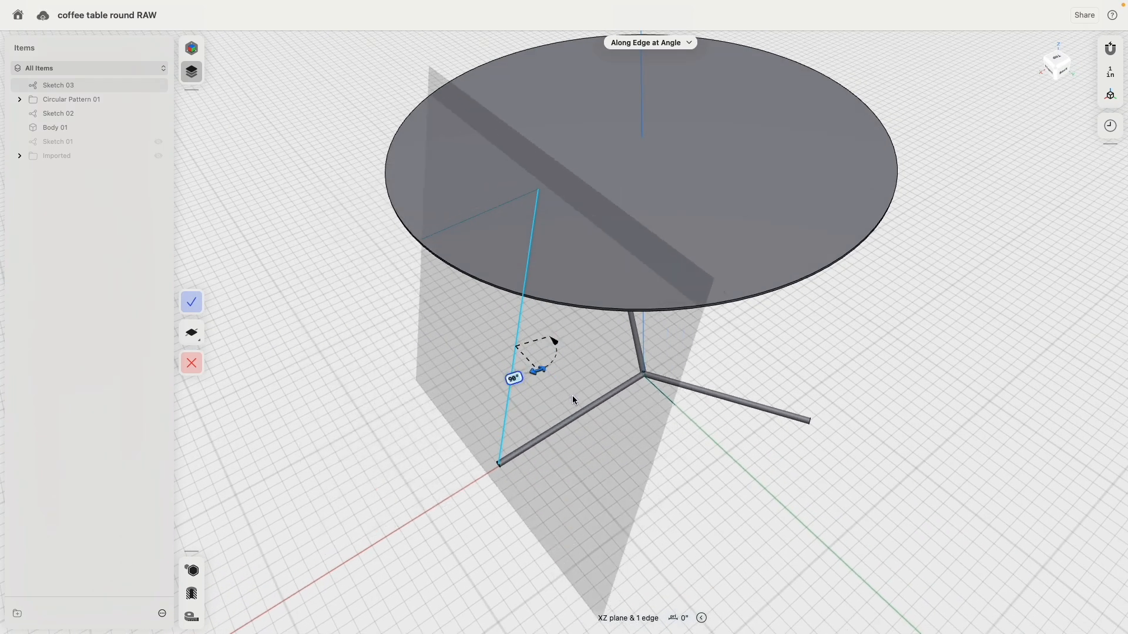
left_click(190, 301)
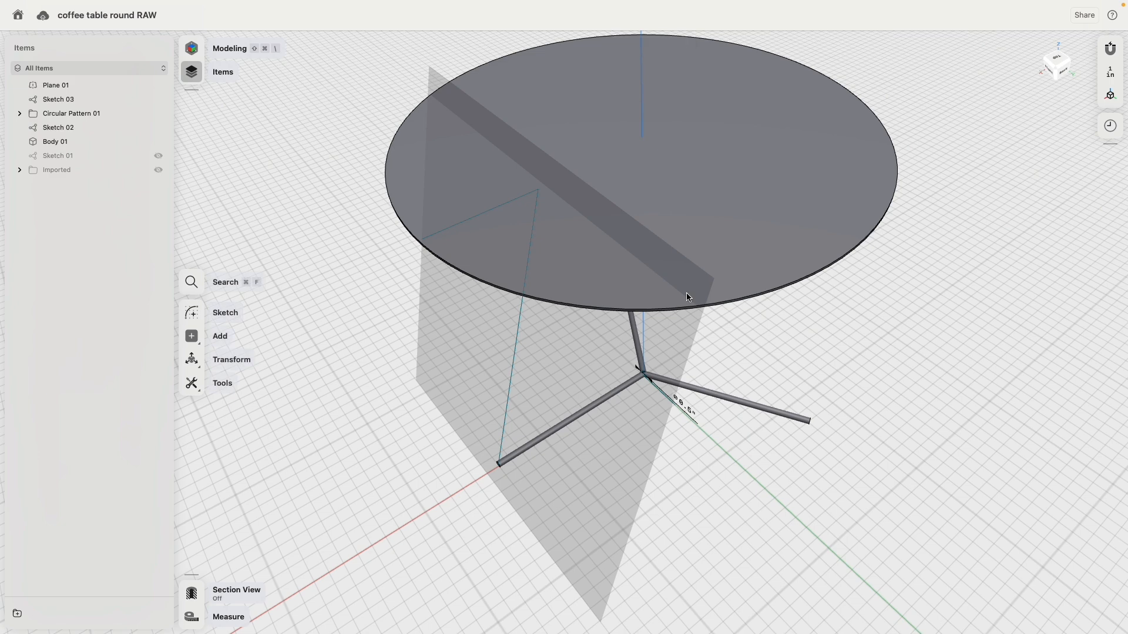
Set the size of the construction plane along the leg line to 5 inches in its history entry
left_click(1110, 125)
left_click(1109, 241)
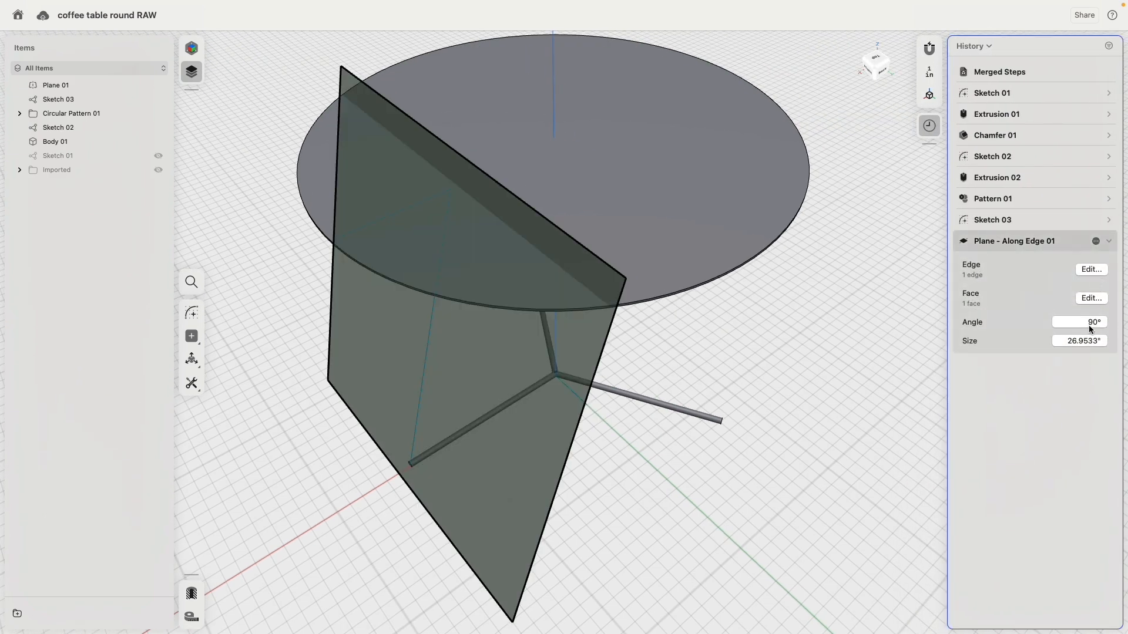
double_click(1091, 340)
type("5")
key("Return")
Start a new sketch on the construction plane along the leg line, facing the base tube's outer end
right_click_drag(280, 463, 354, 414)
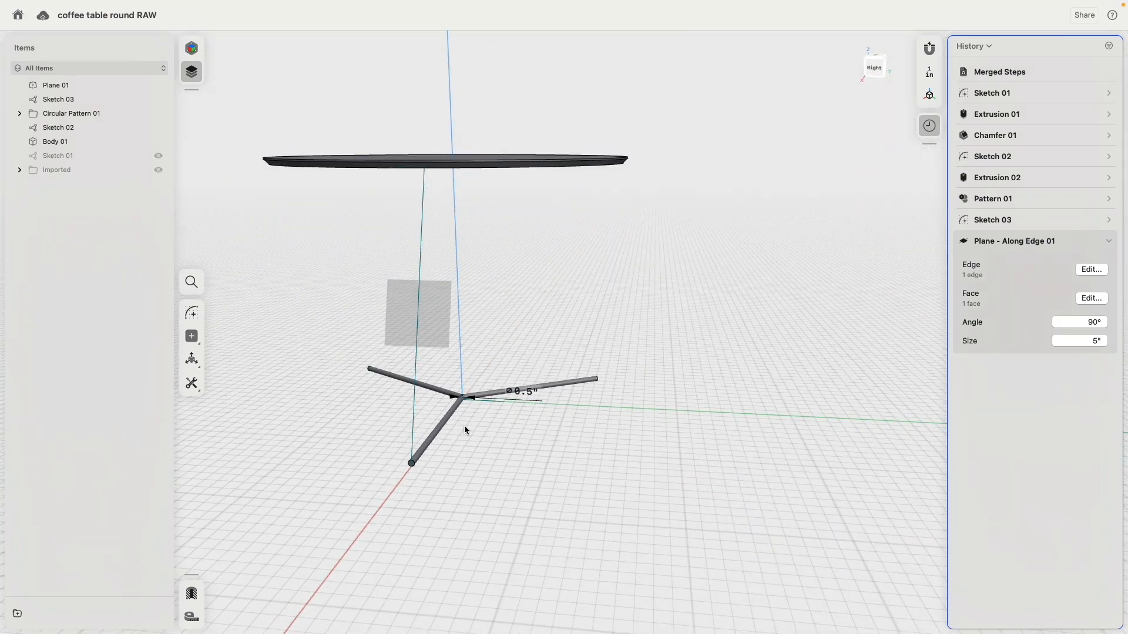
scroll(405, 485, "up", 5)
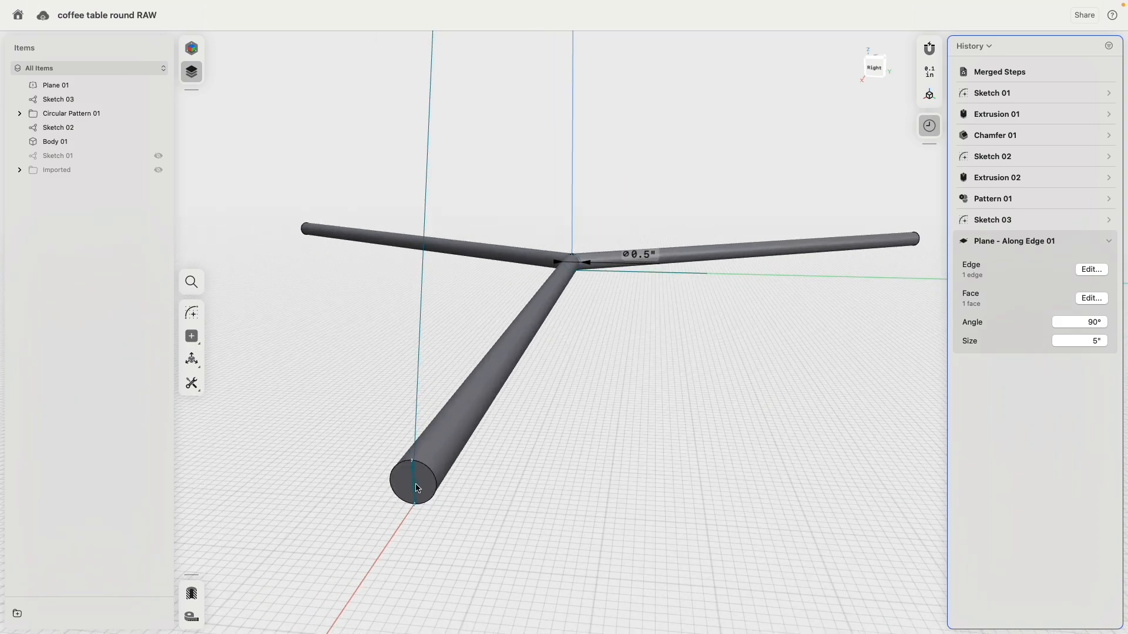
right_click_drag(506, 475, 472, 474)
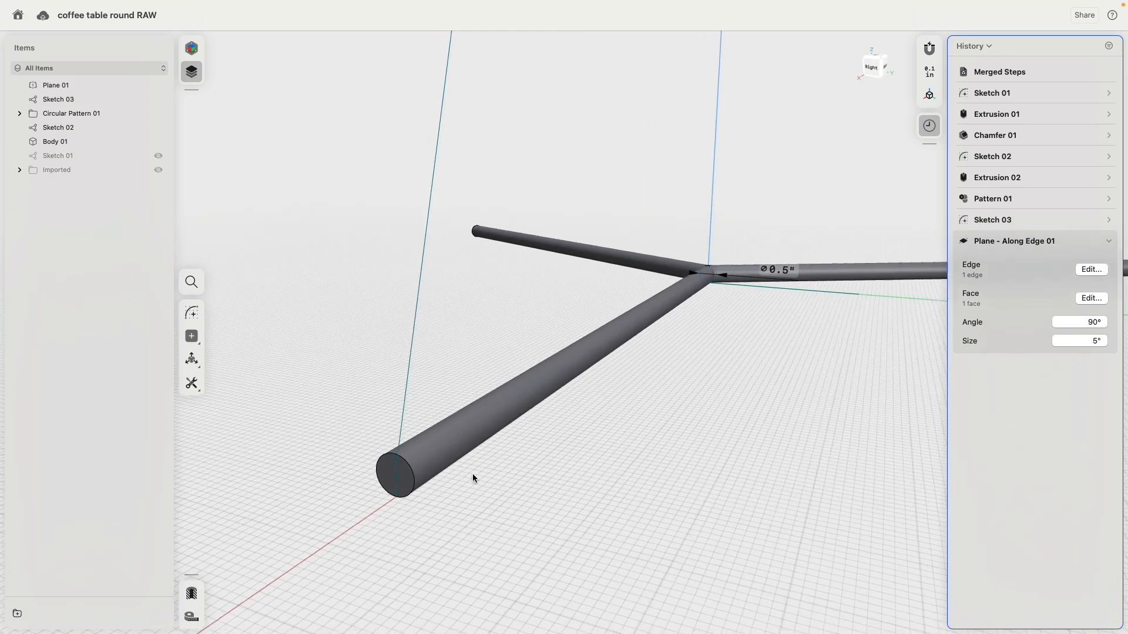
scroll(430, 450, "down", 5)
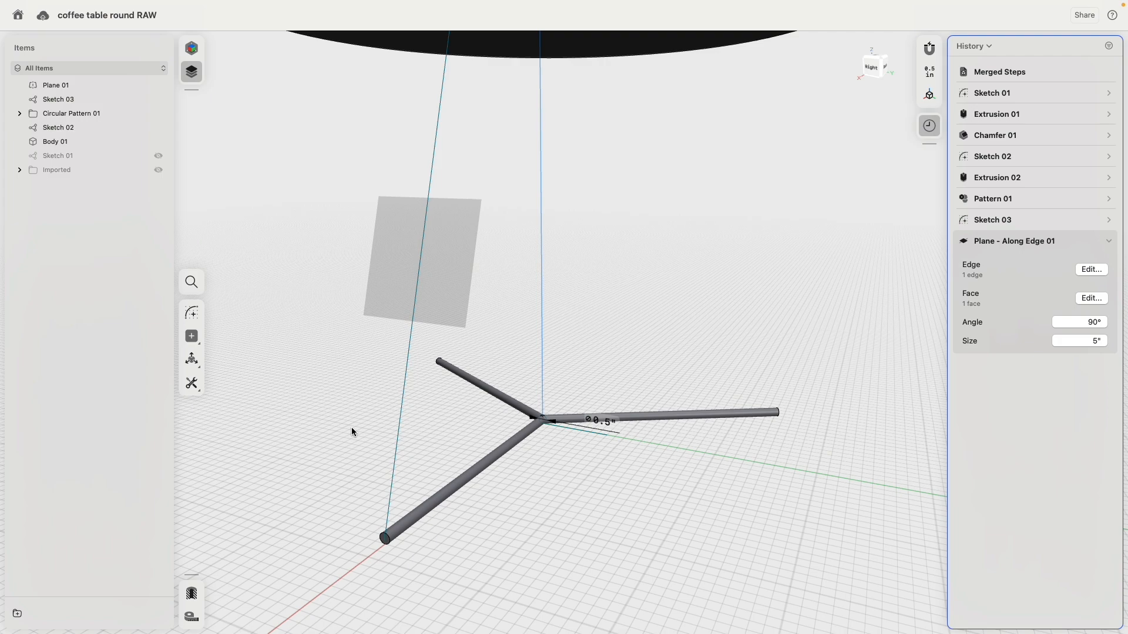
left_click(447, 272)
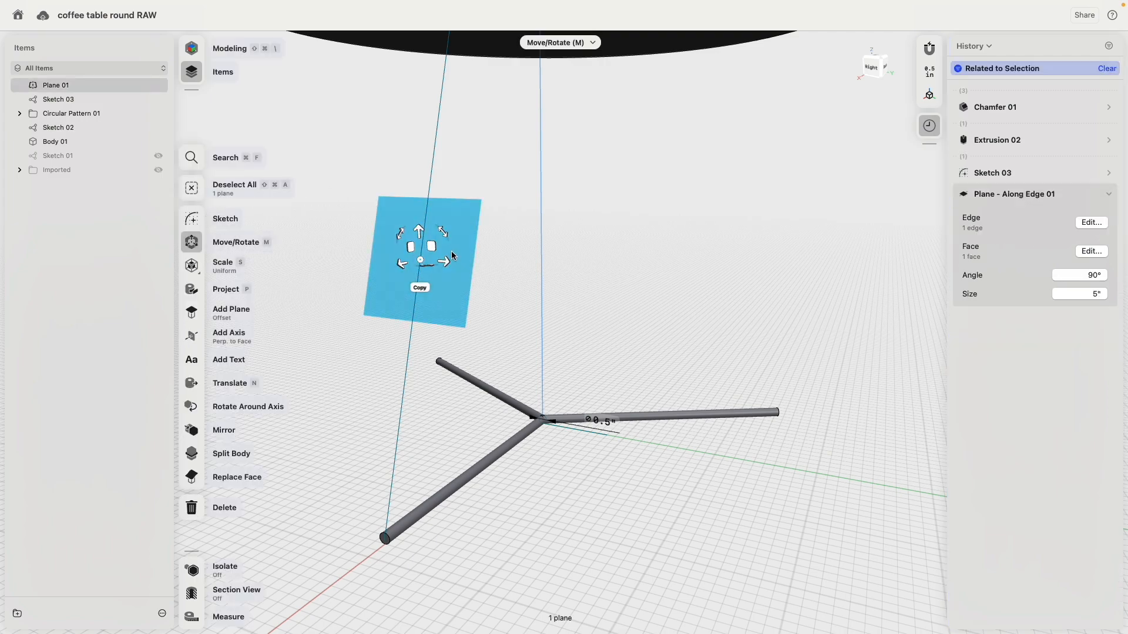
scroll(397, 249, "right", 5)
scroll(398, 249, "left", 5)
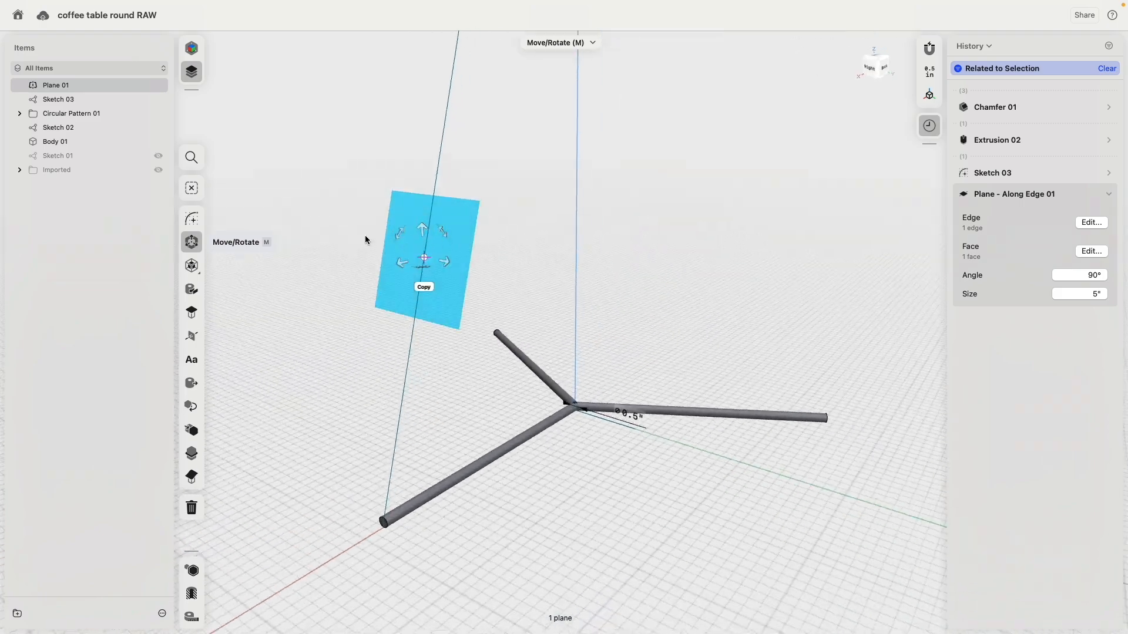
left_click(192, 220)
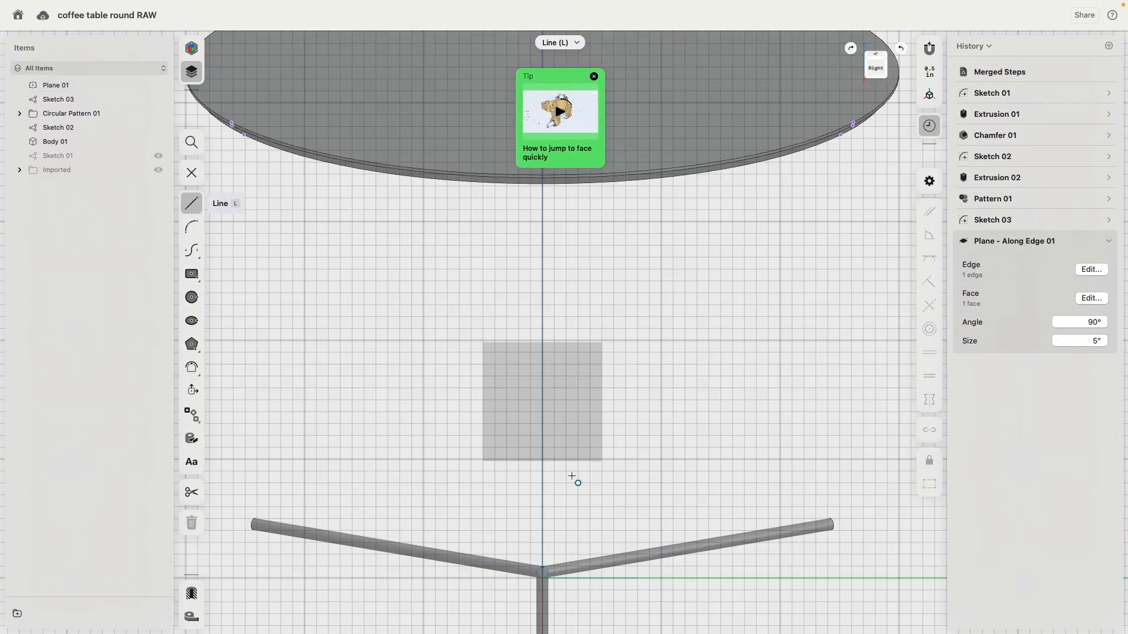
middle_click_drag(571, 511, 552, 211)
scroll(552, 360, "up", 8)
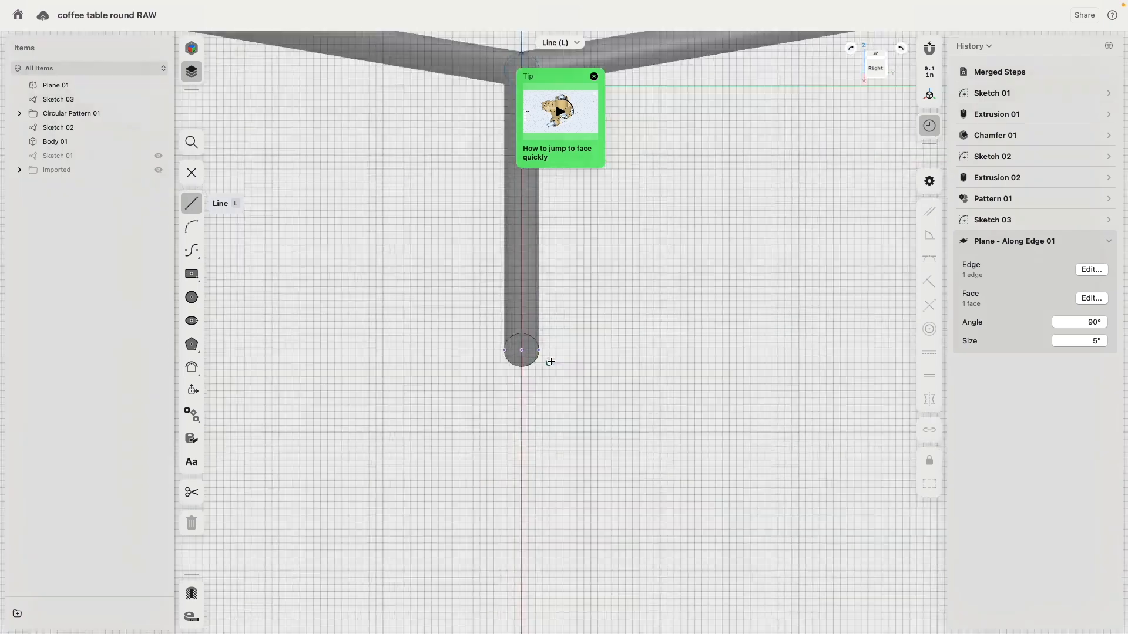
scroll(526, 370, "up", 3)
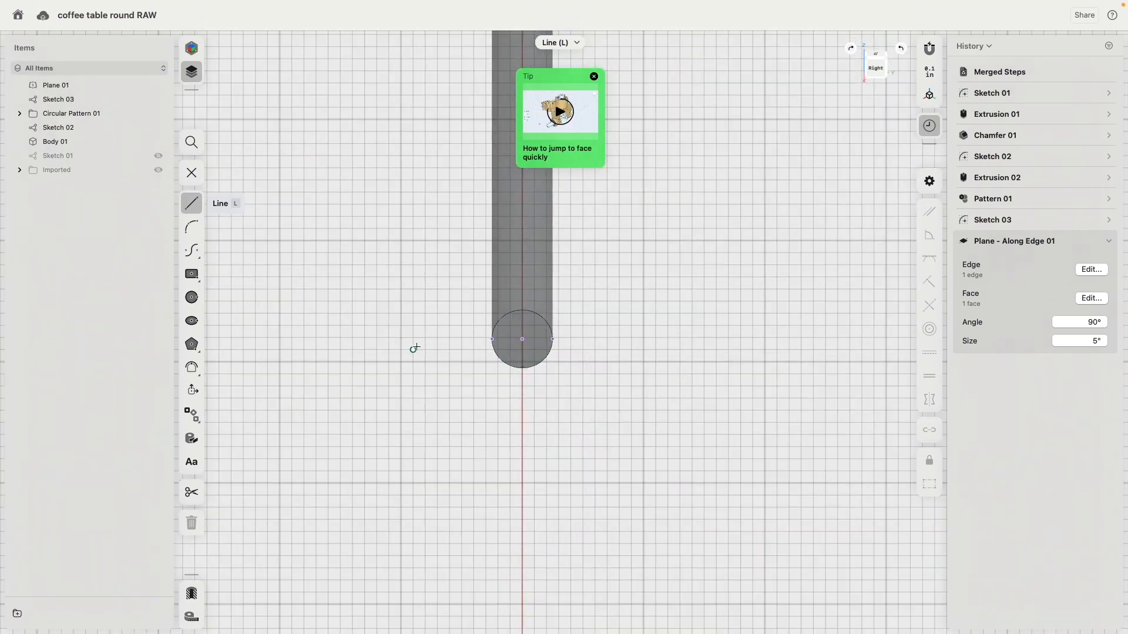
scroll(414, 343, "down", 6)
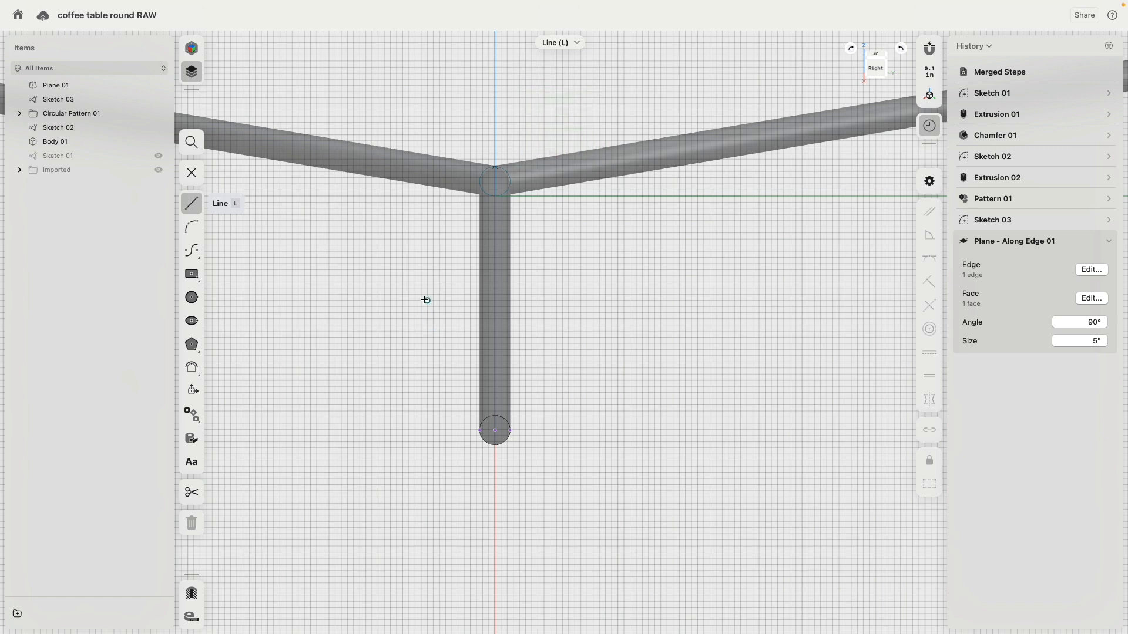
Draw two lines converging downward on either side of the base tube, about 1.8 and 1.9 inches long
left_click(403, 276)
left_click(451, 375)
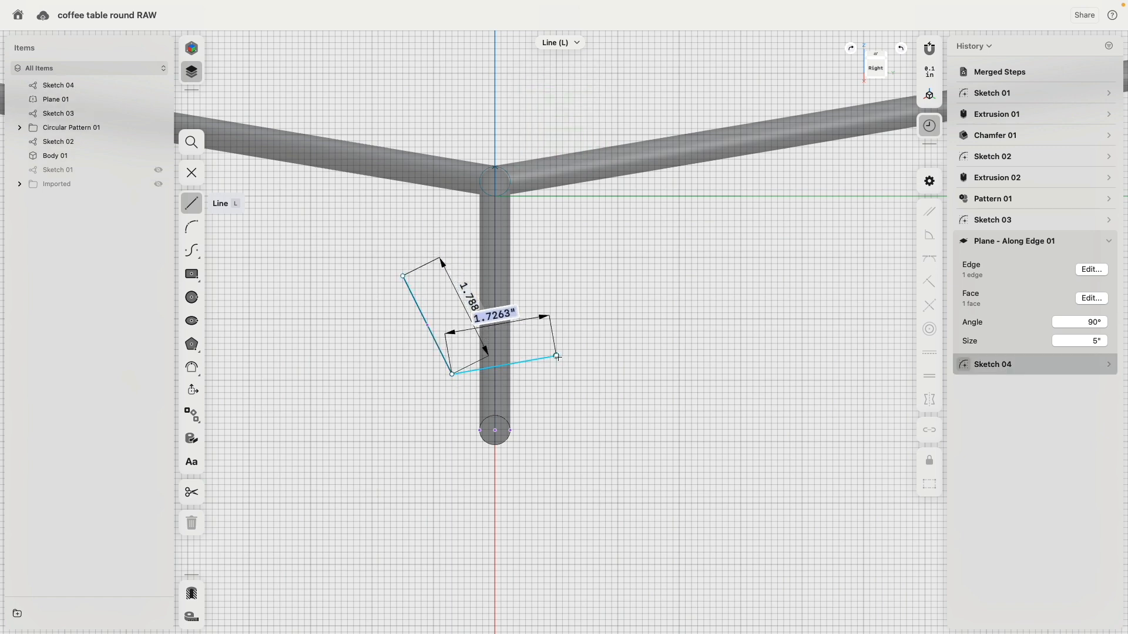
key("Escape")
left_click(580, 275)
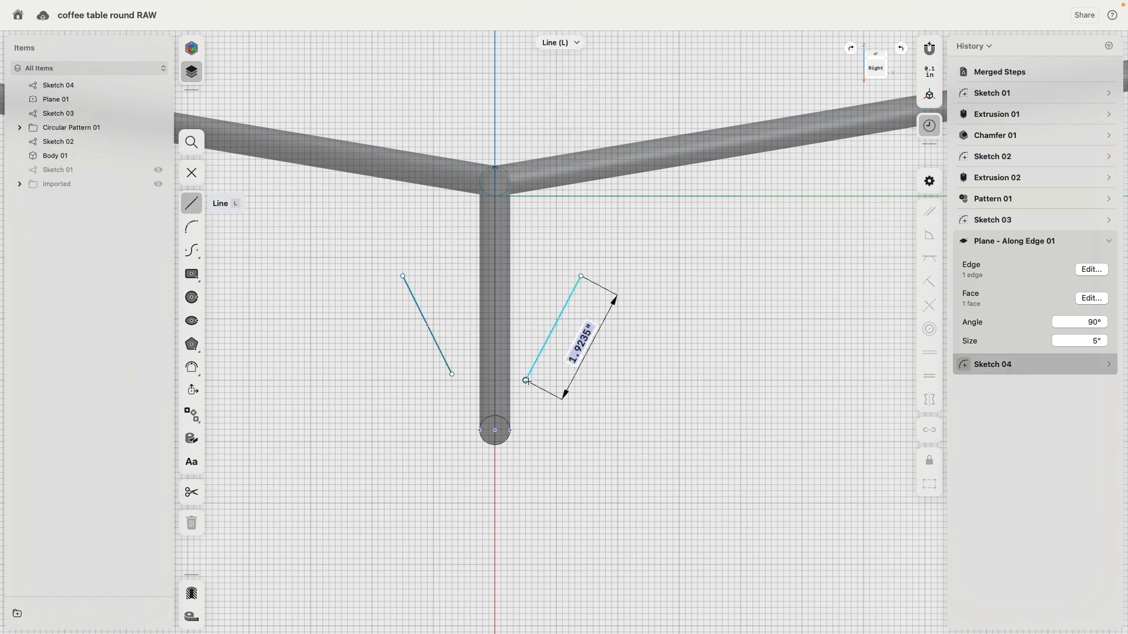
left_click(524, 381)
key("Escape")
Draw a horizontal line about 0.96 inch long outward from the centre of the base tube's end circle
scroll(440, 354, "up", 3)
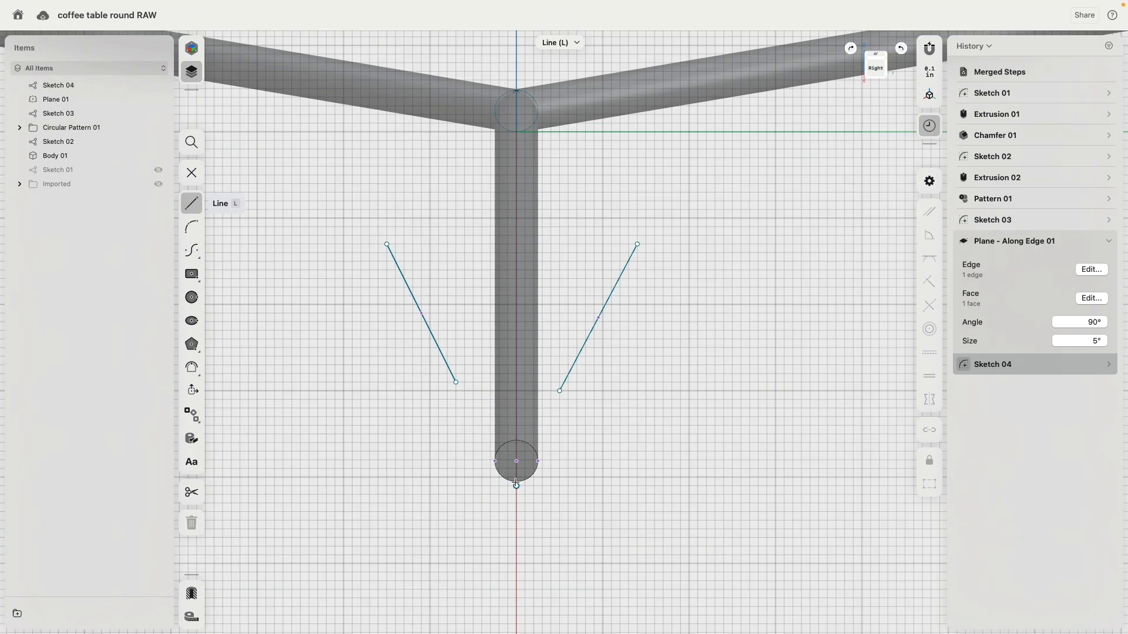
scroll(517, 485, "up", 3)
left_click(526, 457)
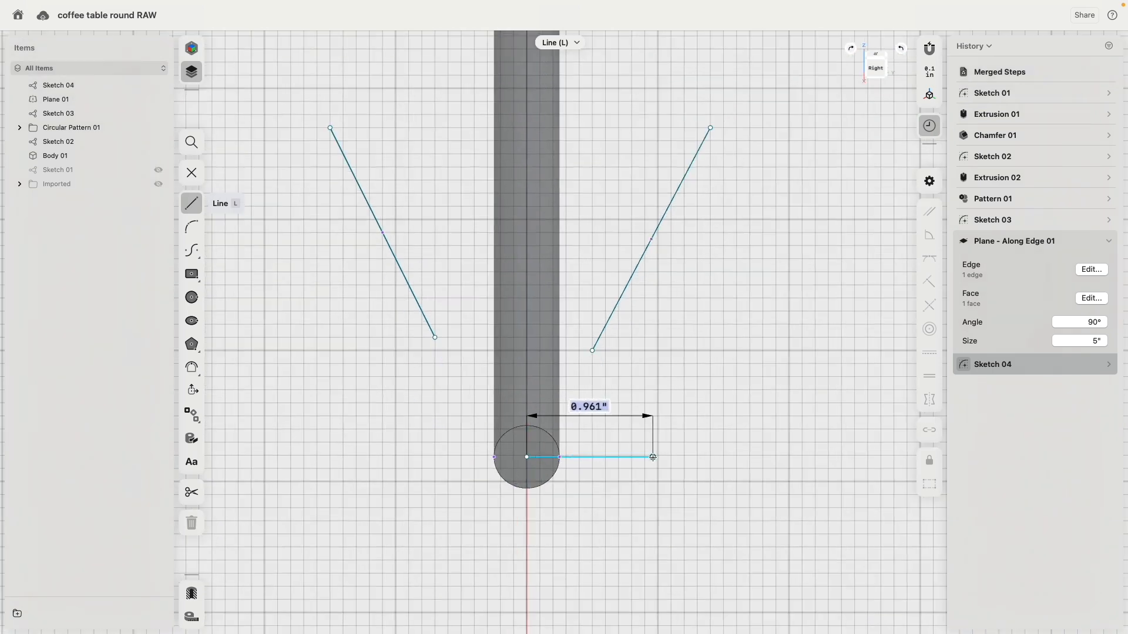
left_click(652, 457)
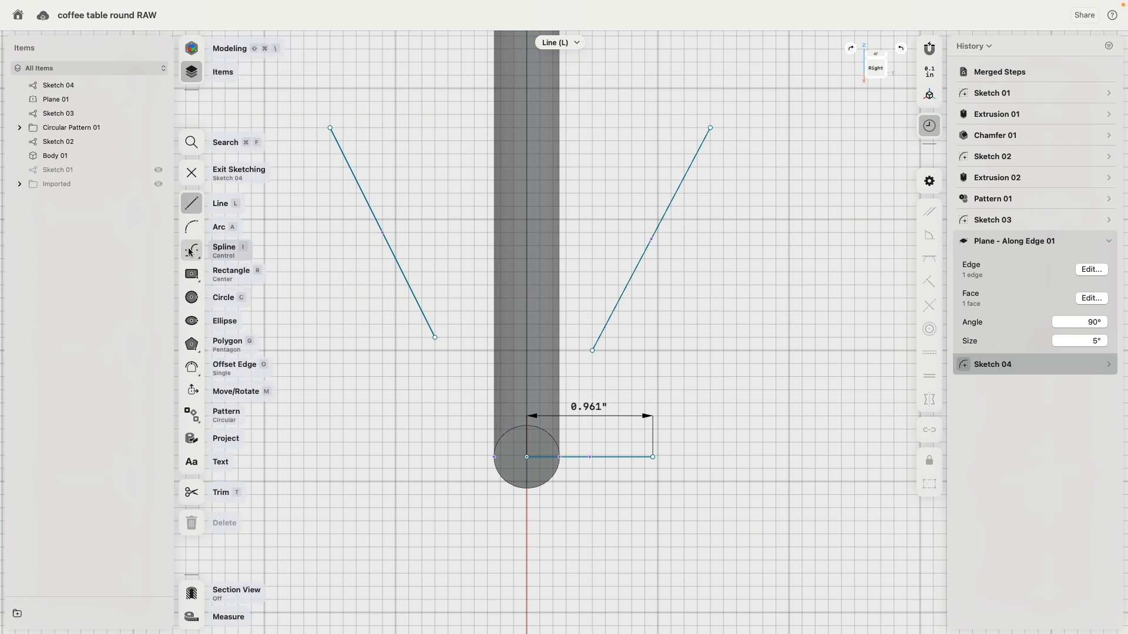
Connect the lower ends of the two slanted lines with a three-point arc bulging toward the base tube's end
left_click(192, 227)
left_click(435, 338)
left_click(592, 351)
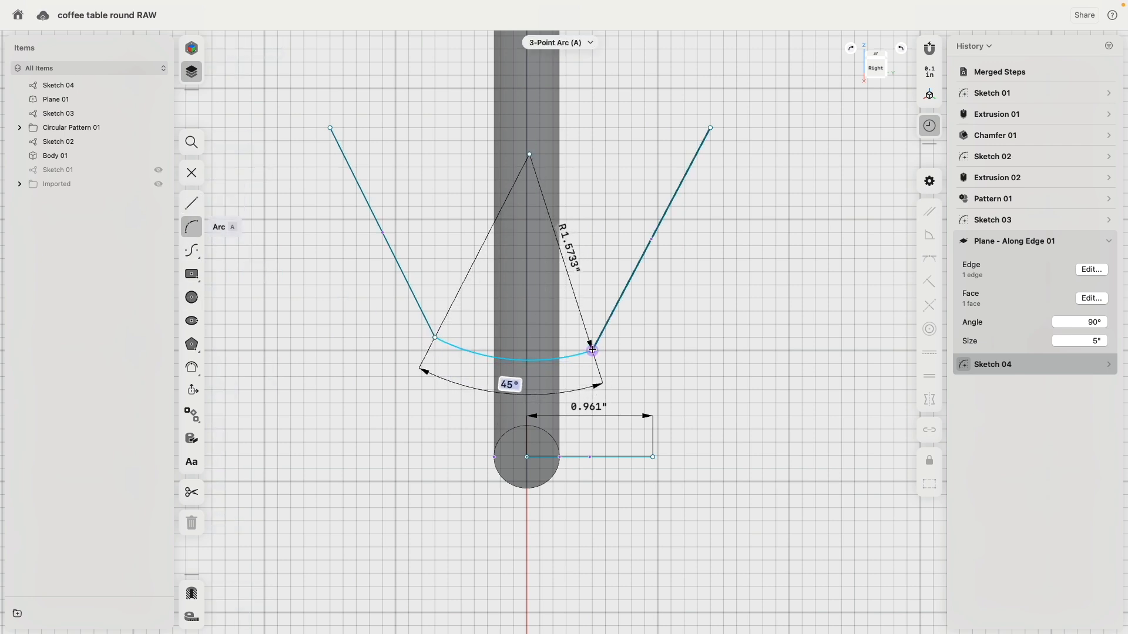
left_click(575, 379)
key("Escape")
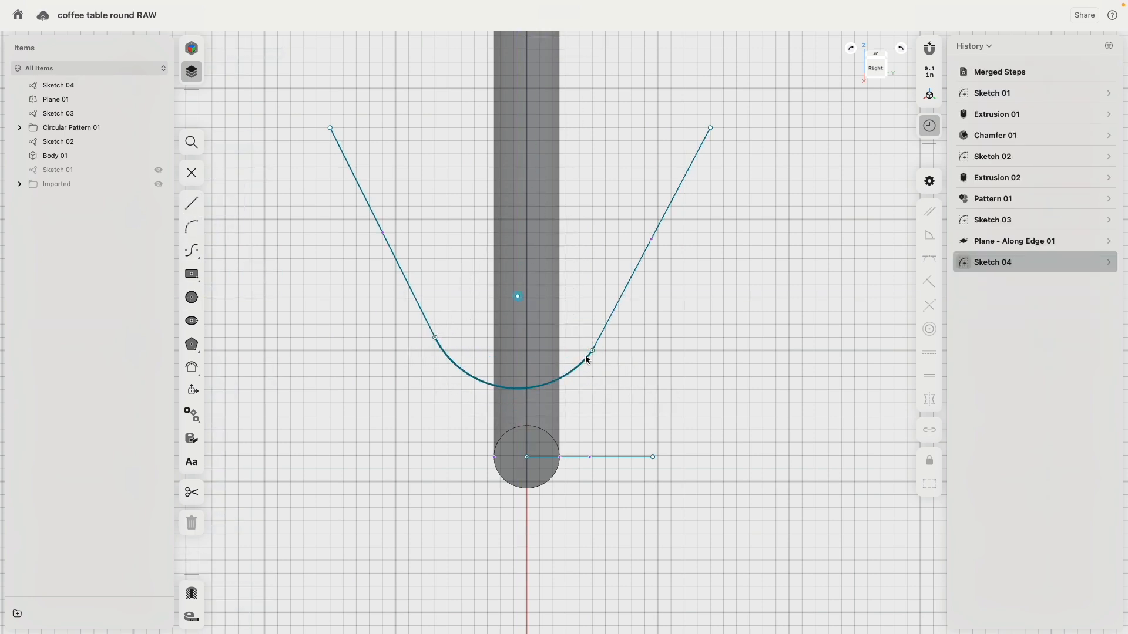
Make the arc tangent to both slanted lines
left_click(587, 358)
left_click(598, 339)
left_click(929, 258)
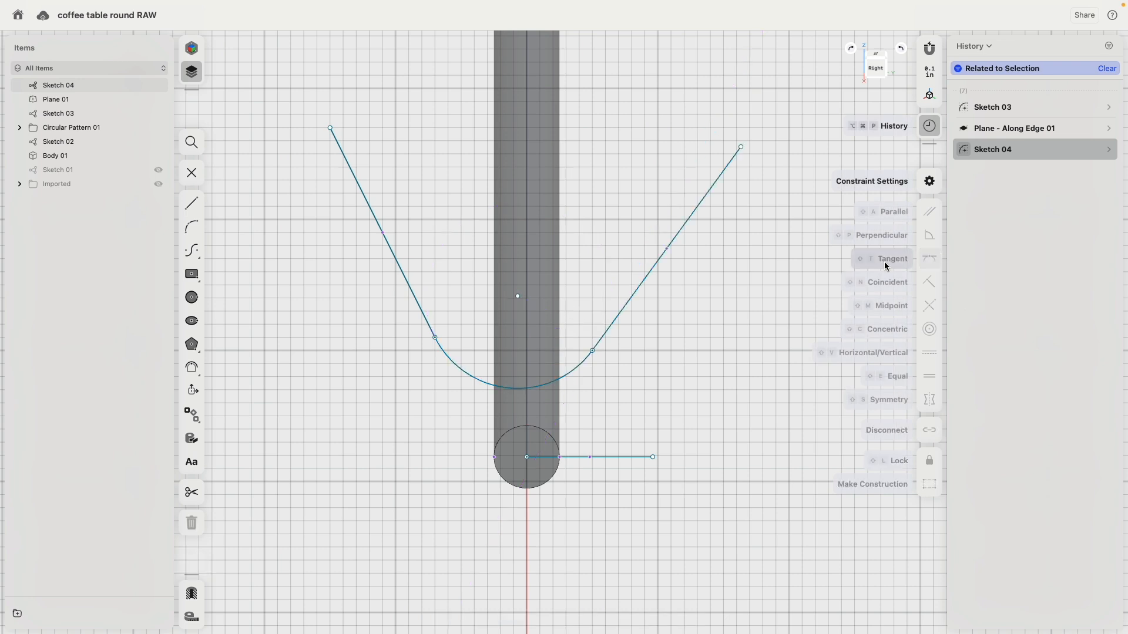
left_click(445, 354)
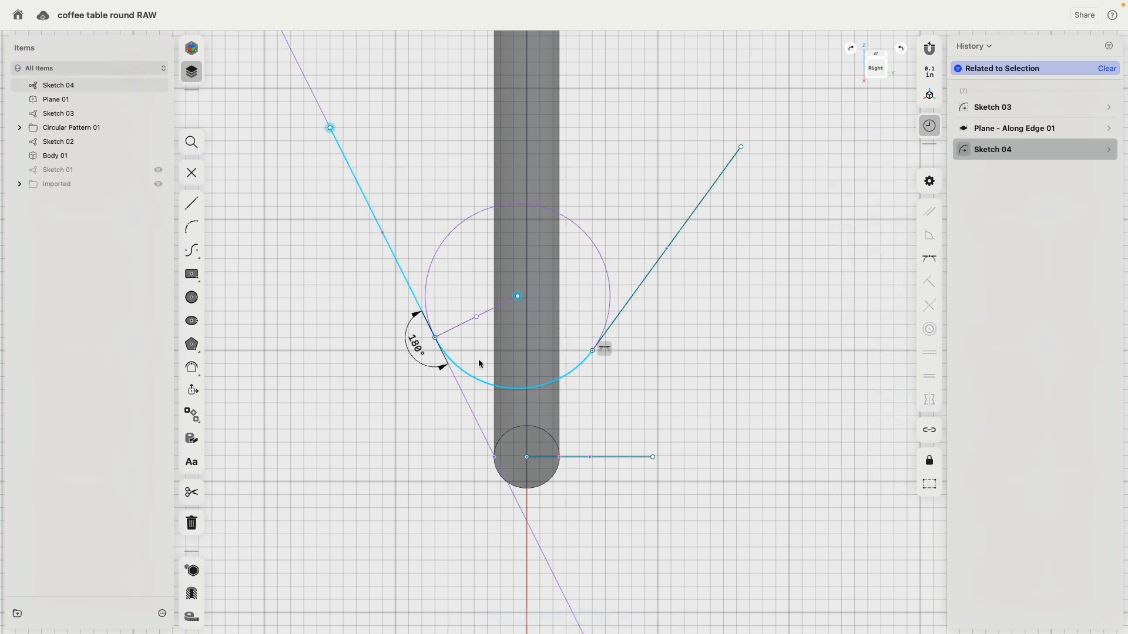
left_click(930, 259)
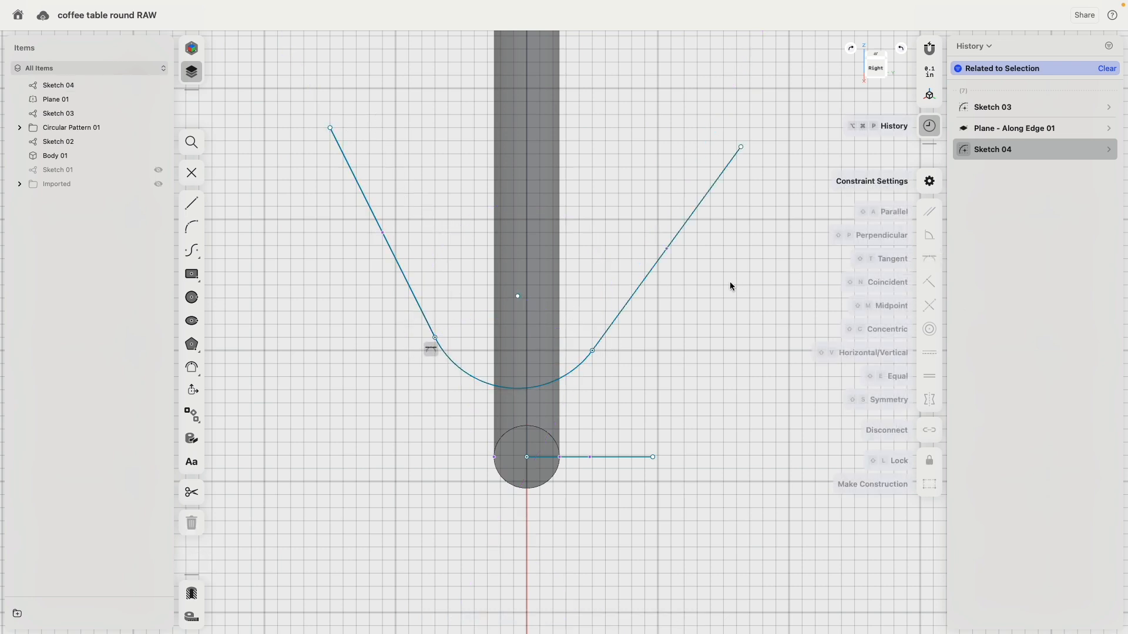
Apply a tangent constraint between the arc and the horizontal line through the base tube's end centre
left_click(555, 383)
left_click(581, 456)
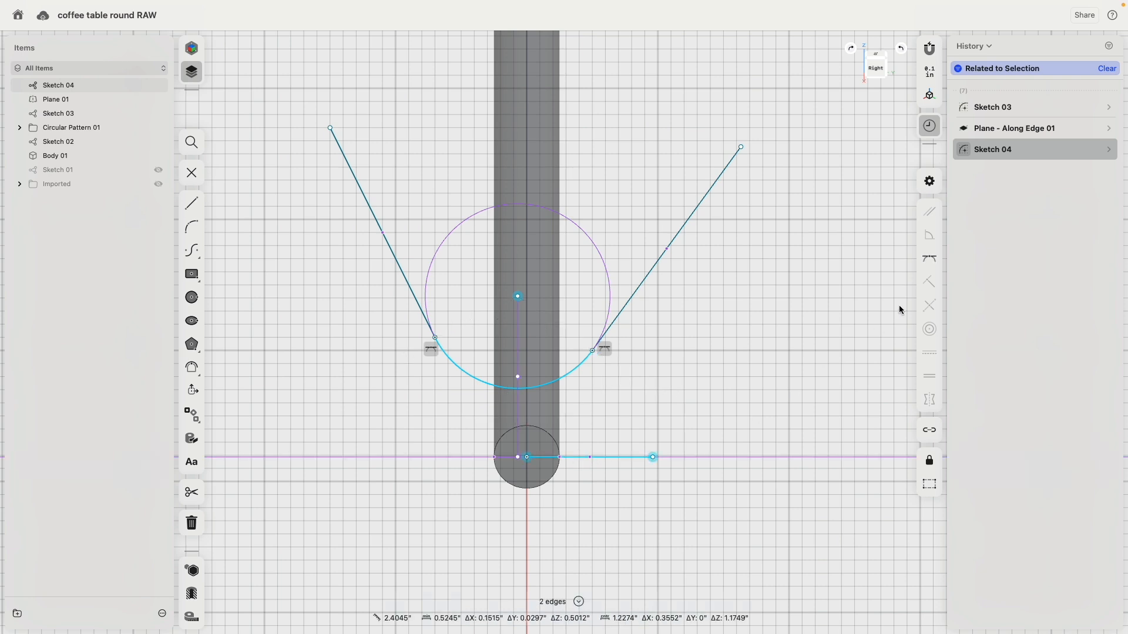
left_click(908, 264)
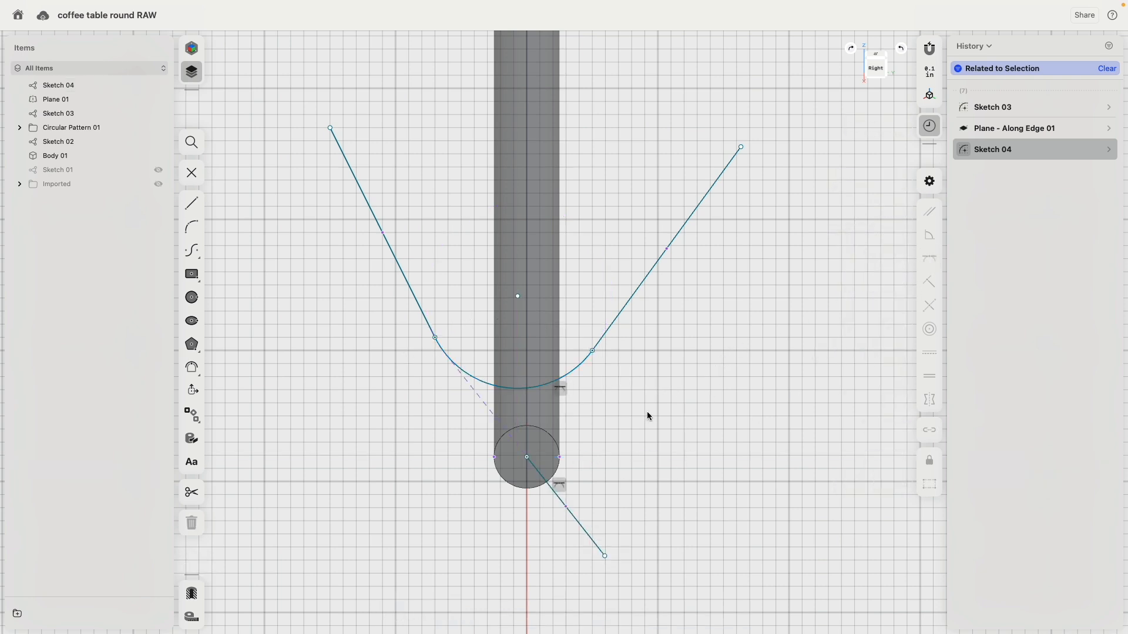
Undo the last tangent constraint and constrain the line from the base tube's end centre as horizontal
key("super+z")
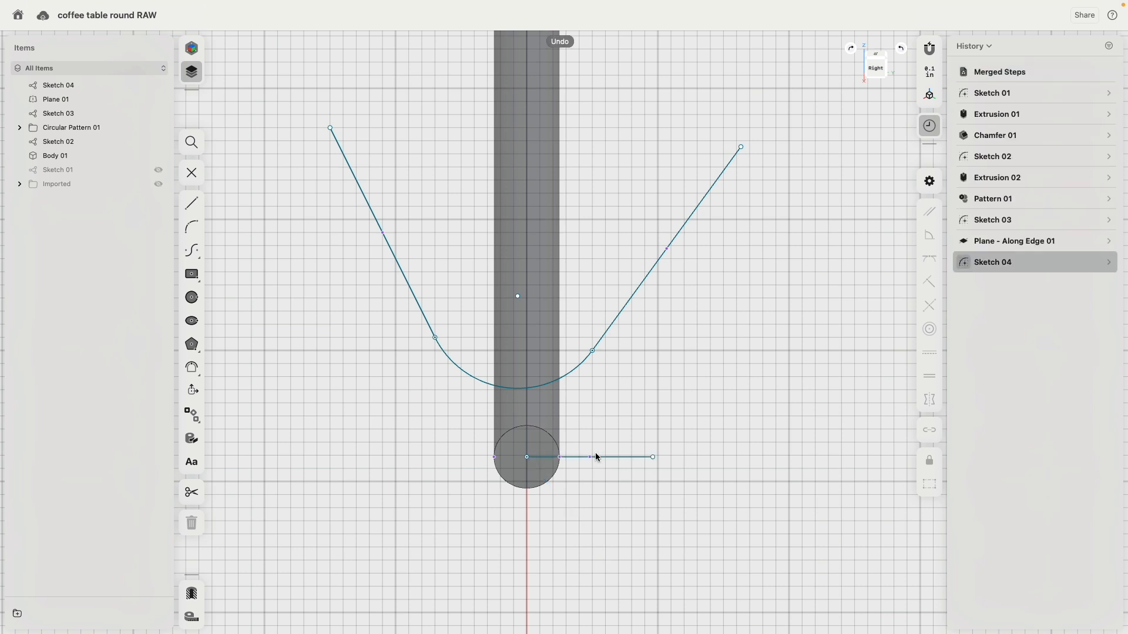
left_click(597, 458)
left_click(929, 353)
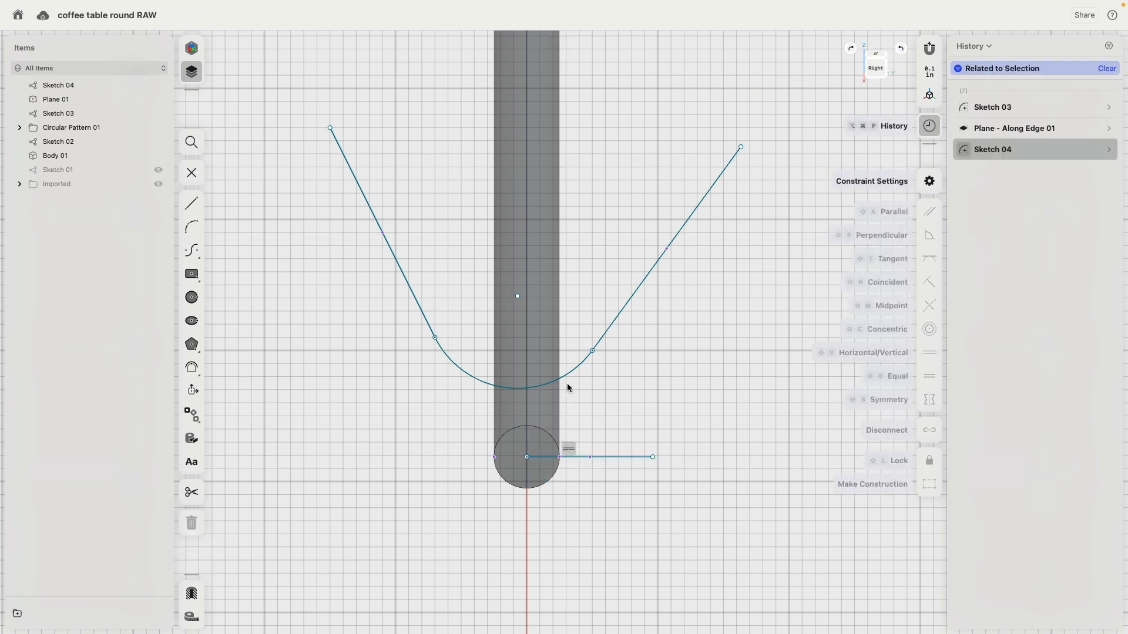
Make the bottom arc tangent to the horizontal line through the base tube's end centre
left_click(561, 376)
left_click(614, 457)
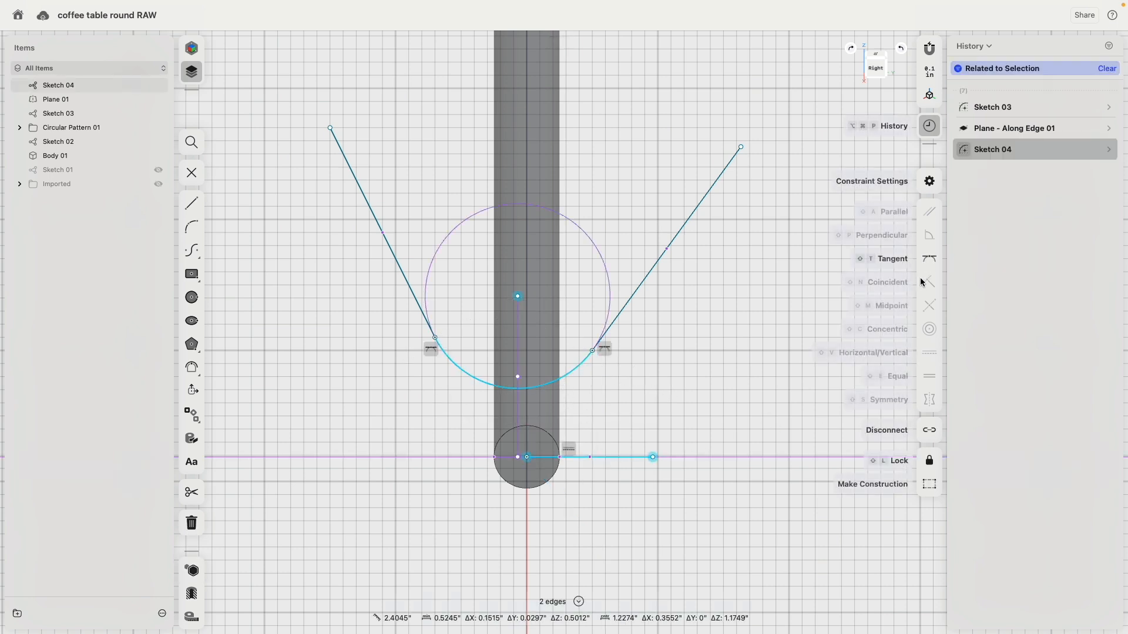
left_click(928, 259)
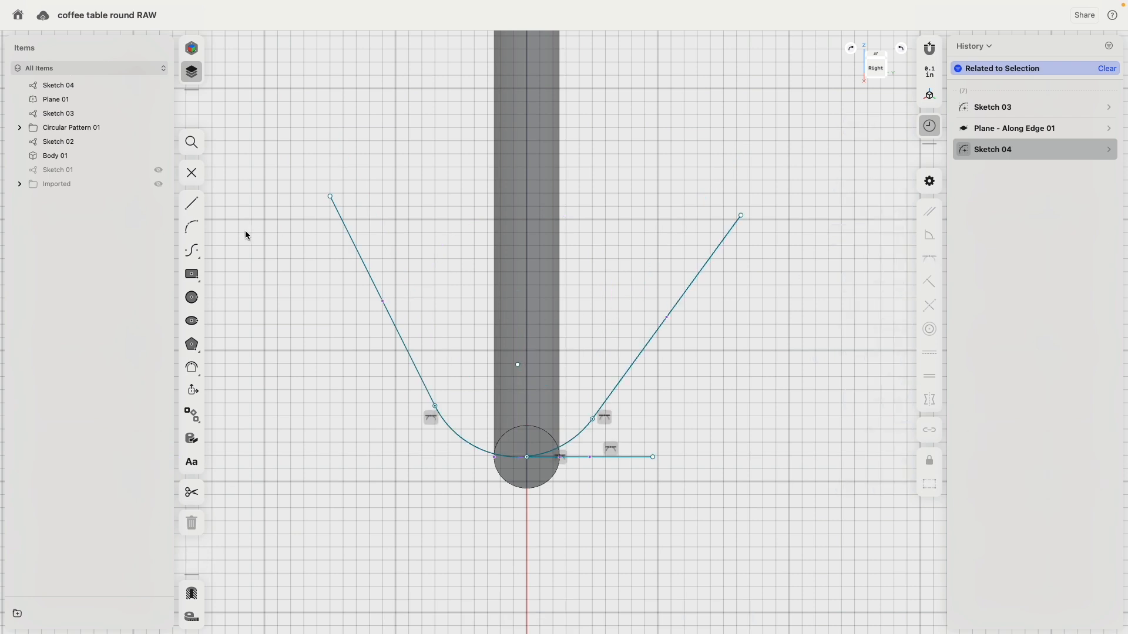
Draw a vertical 0.4 inch line on the base tube's centreline, between the two slanted lines, and lock it
left_click(196, 203)
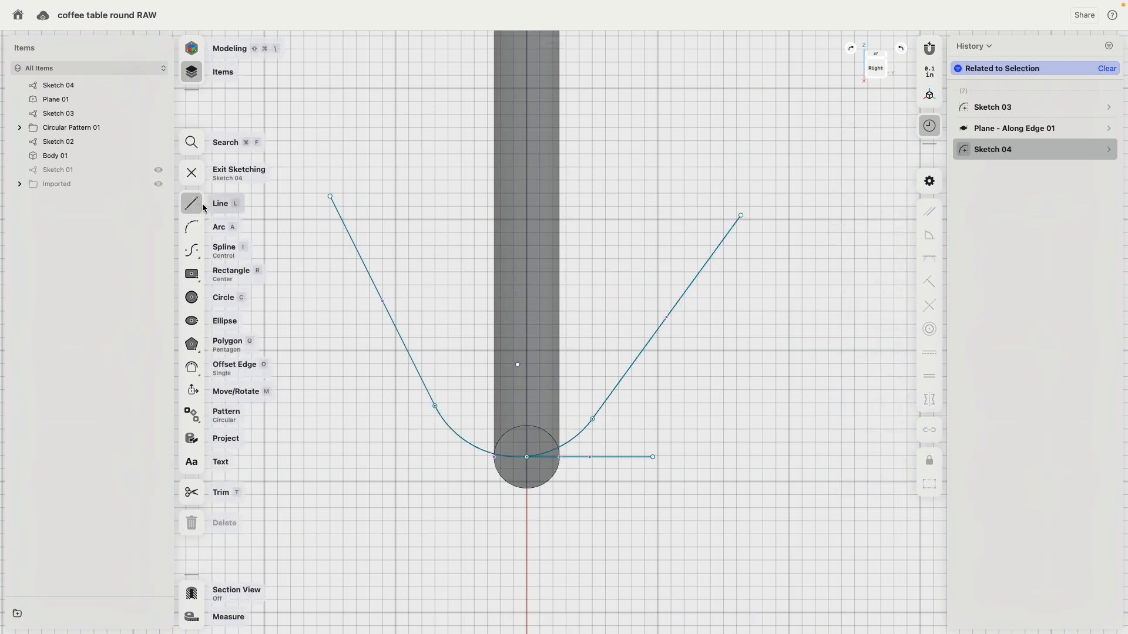
left_click(528, 201)
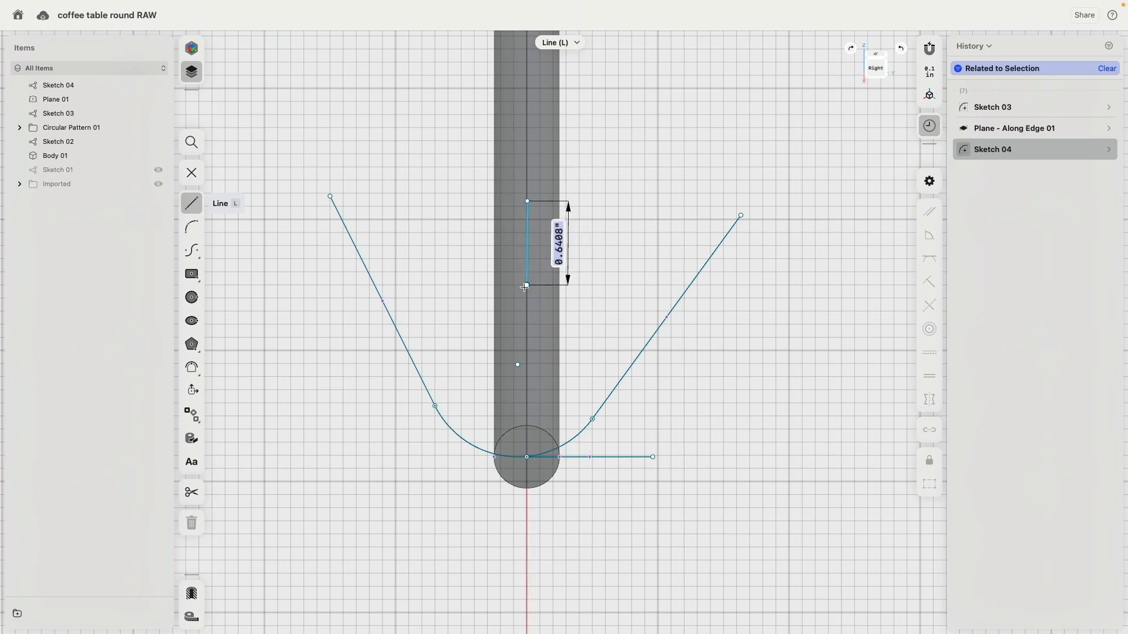
key("Escape")
scroll(546, 272, "up", 3)
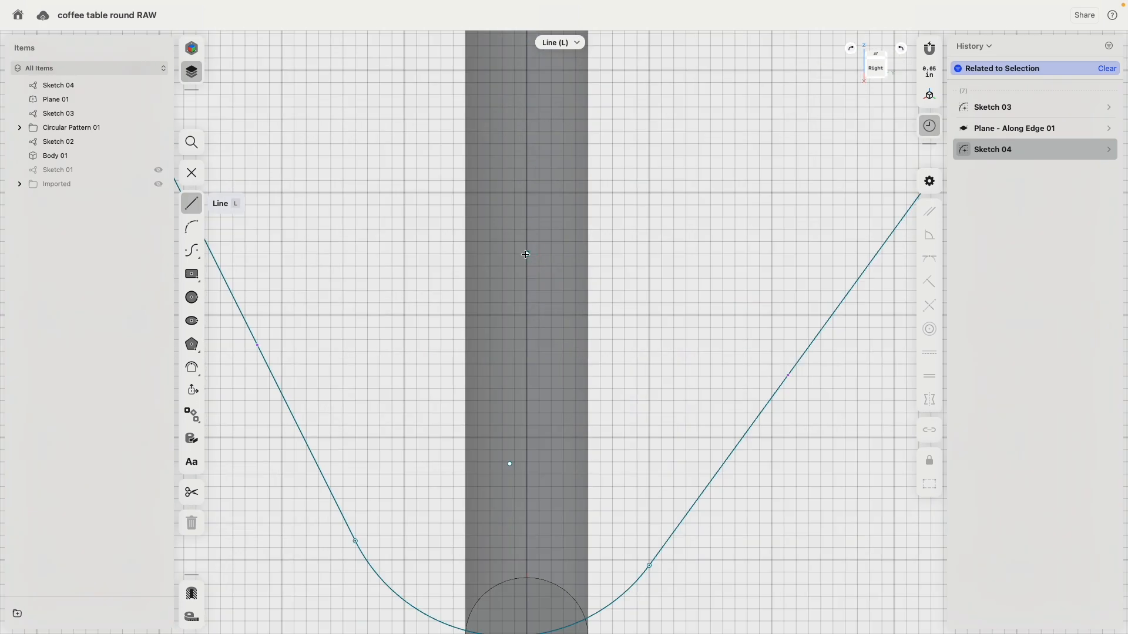
left_click(528, 255)
left_click(528, 352)
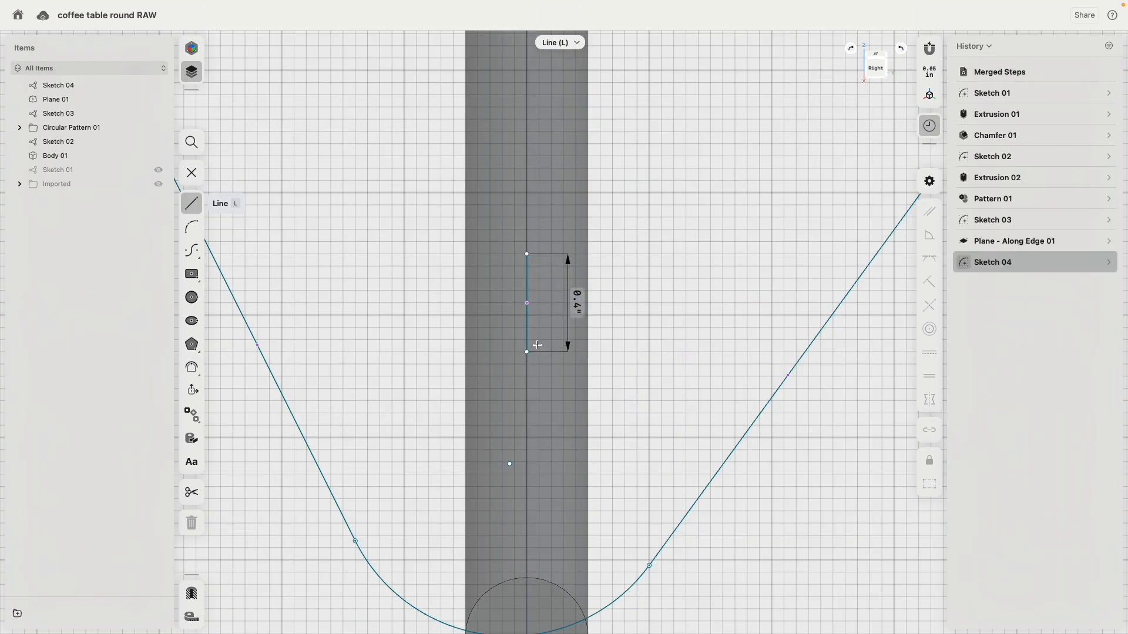
key("Escape")
left_click(527, 278)
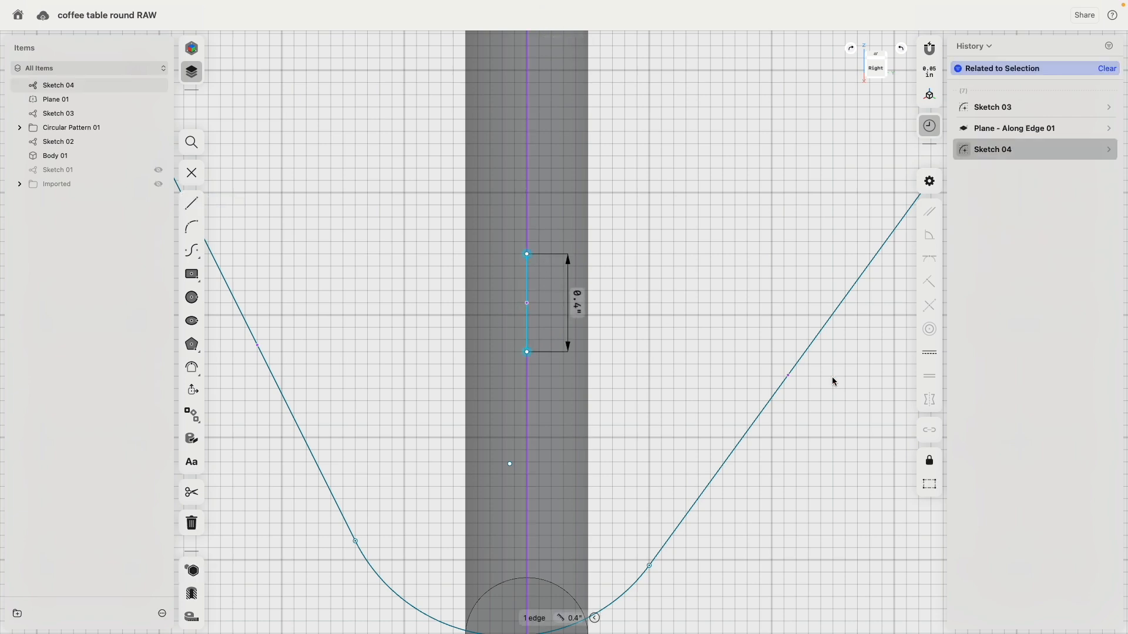
left_click(930, 461)
Make the two slanted leg lines symmetric about the locked vertical line
scroll(587, 326, "down", 3)
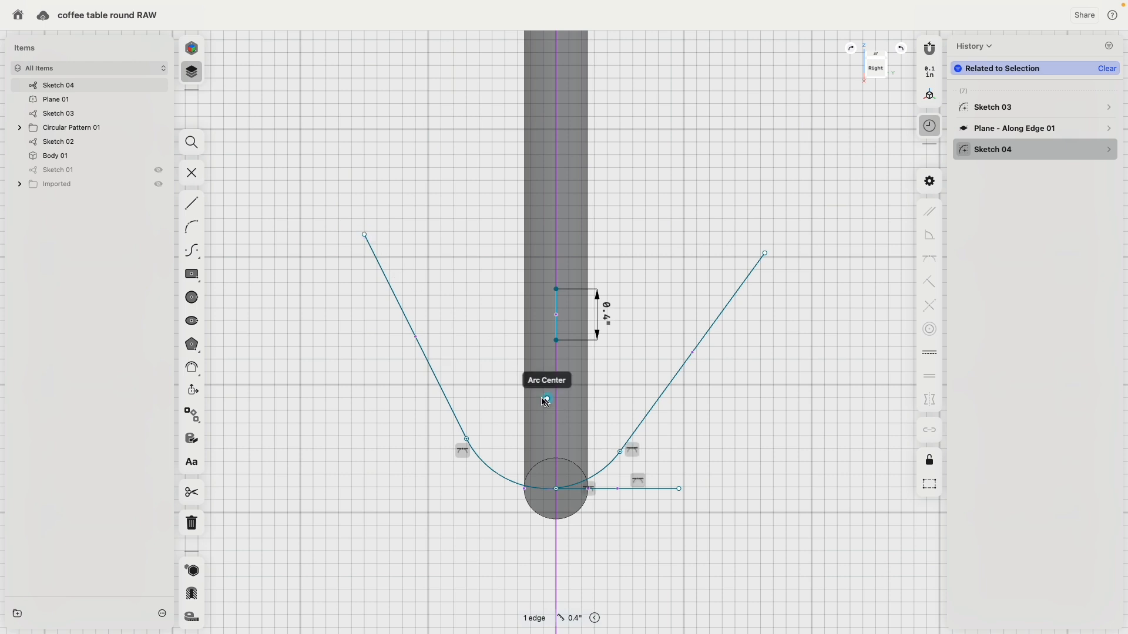
left_click(416, 337)
left_click(657, 398)
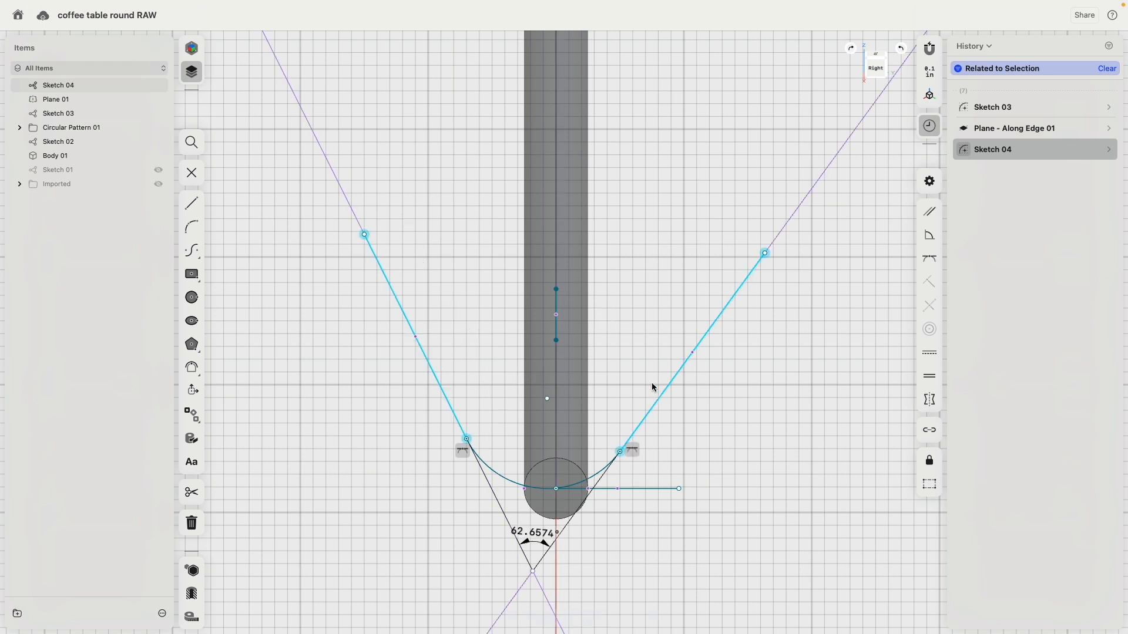
left_click(930, 401)
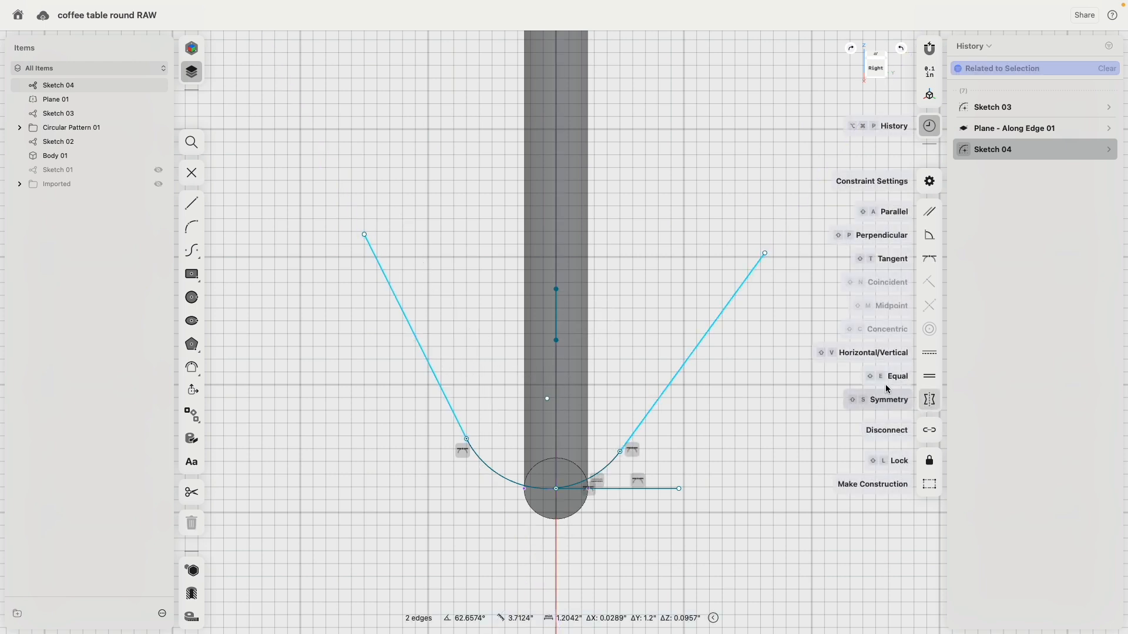
left_click(556, 320)
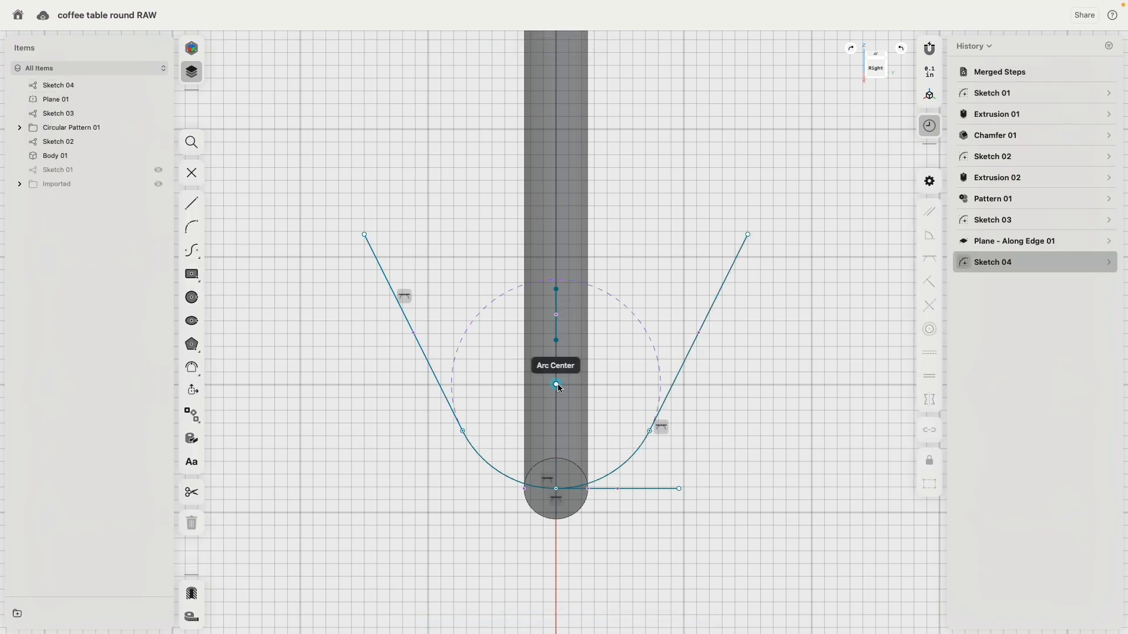
Show the imported scan and extend the slanted lines up to the tabletop so that they follow the scanned legs
scroll(558, 383, "down", 10)
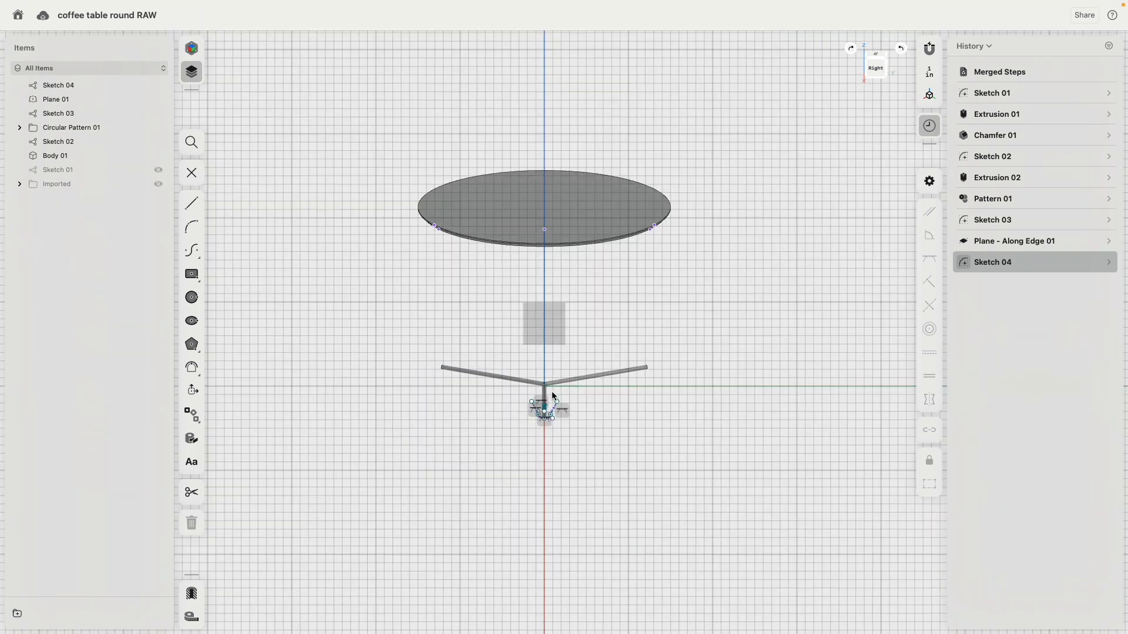
scroll(556, 392, "up", 3)
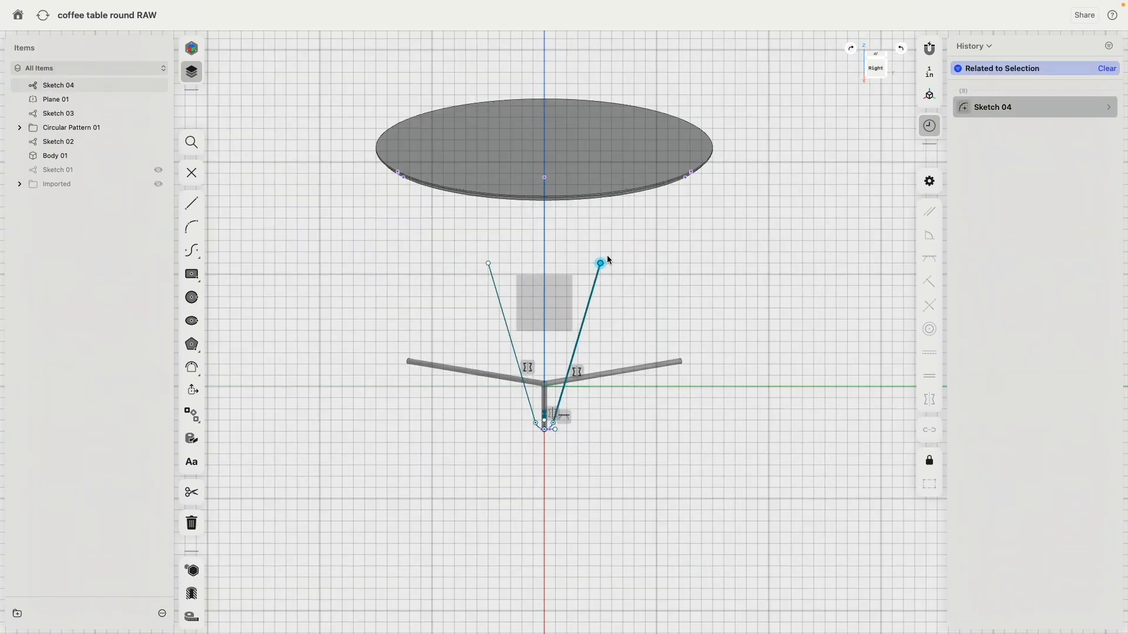
left_click_drag(609, 261, 635, 210)
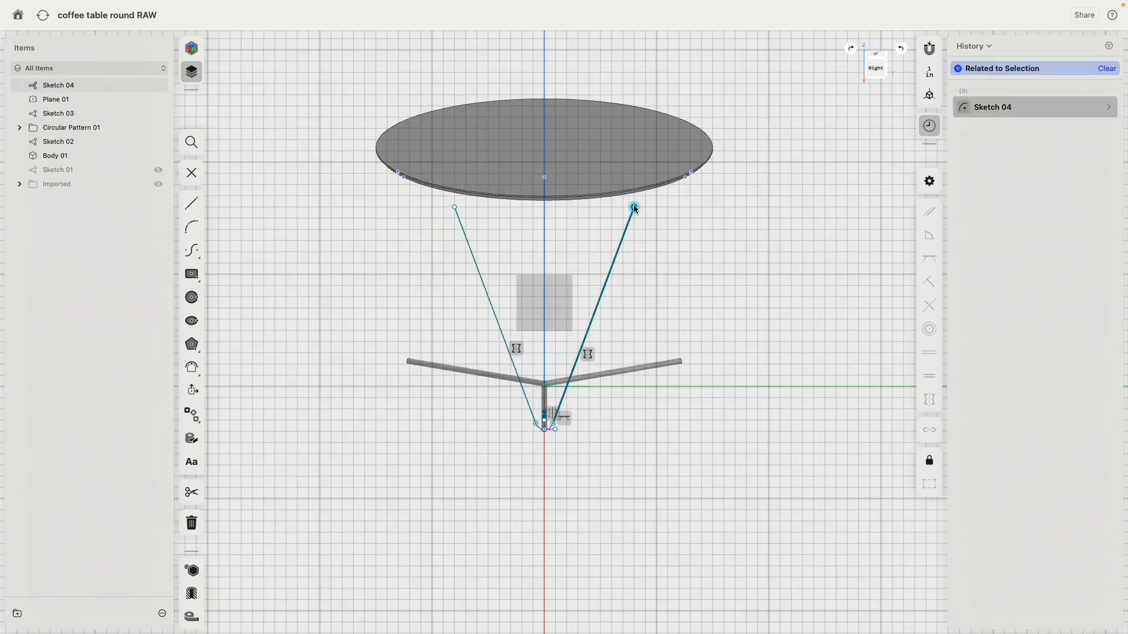
left_click(159, 184)
scroll(652, 199, "up", 3)
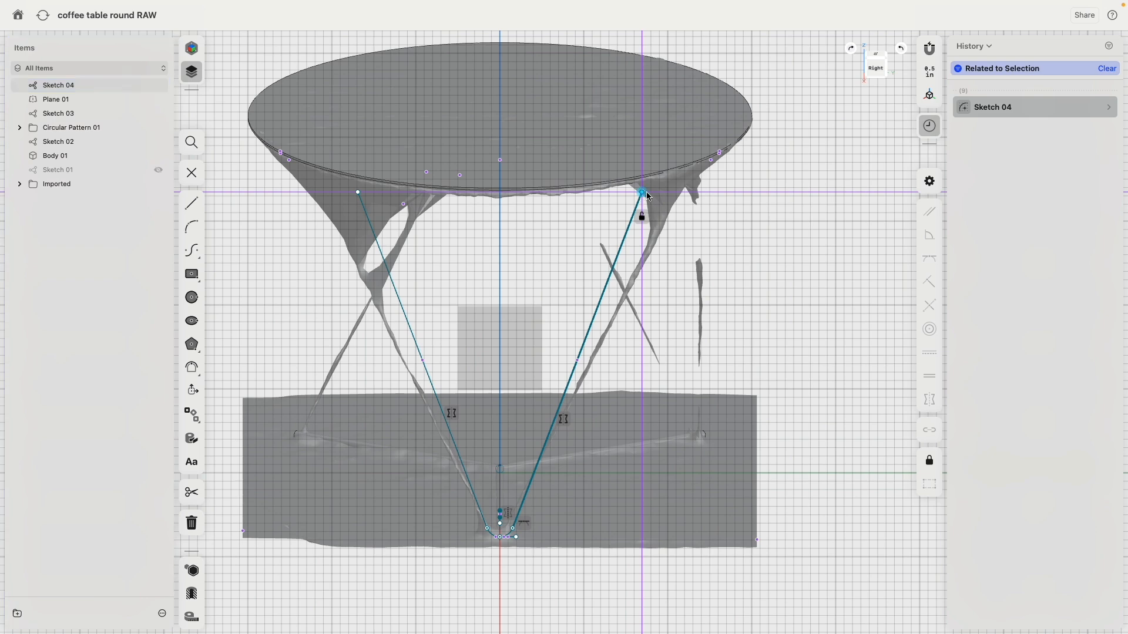
left_click_drag(644, 193, 678, 180)
Set the radius of the arc at the bottom of the leg profile to 0.75 inch
scroll(517, 555, "up", 6)
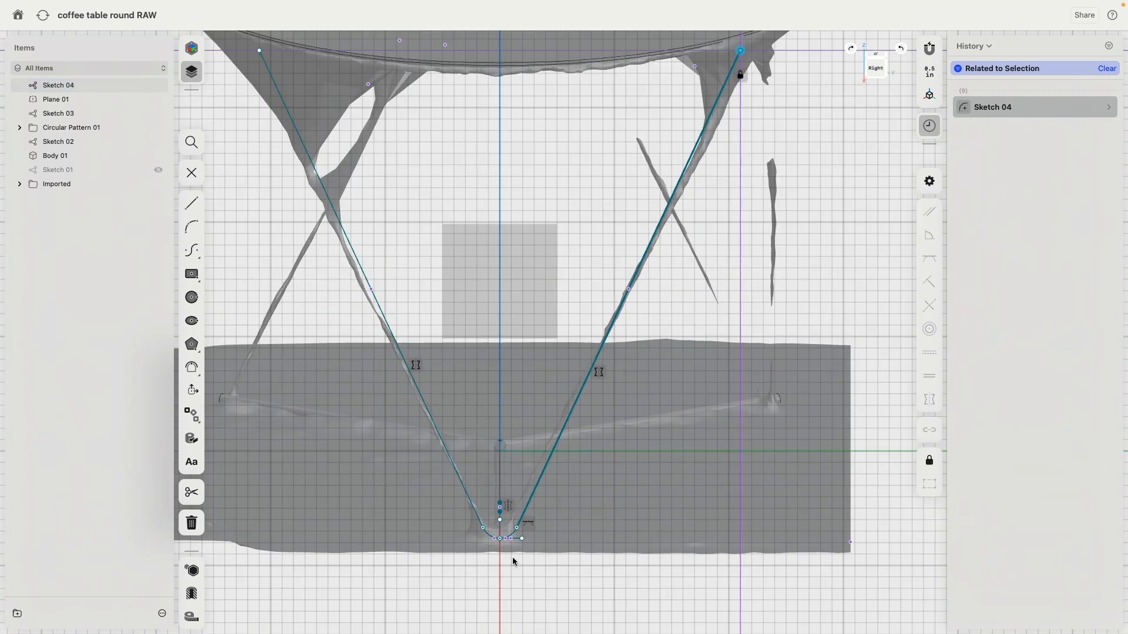
left_click(537, 538)
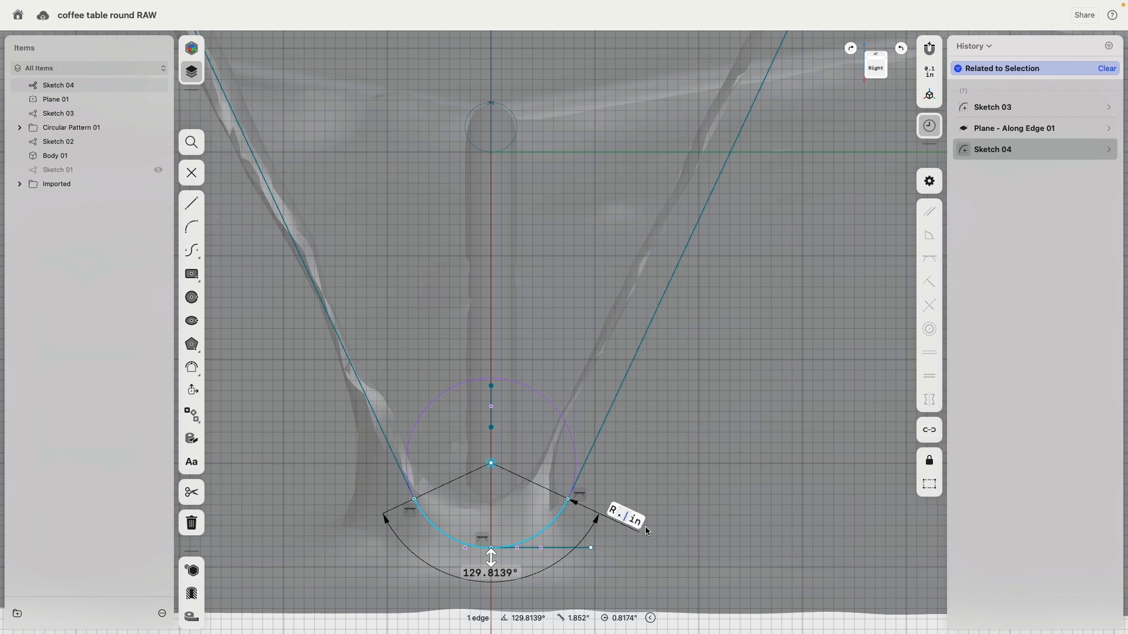
key("Return")
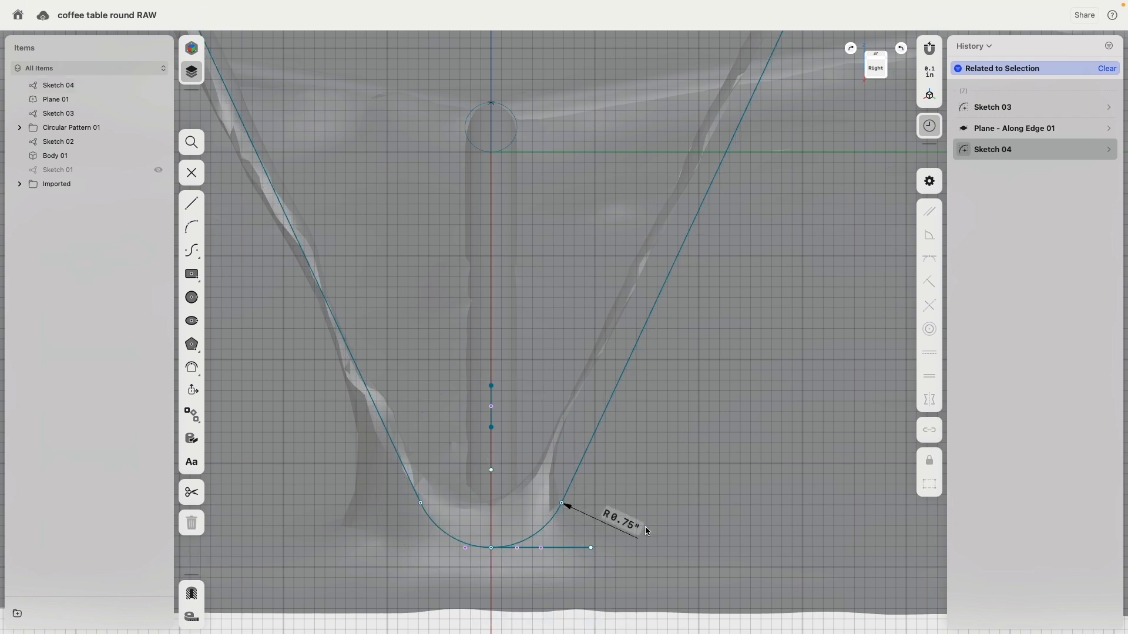
Hide the imported scan and draw a line across the tabletop's underside through its centre, from edge to edge
scroll(515, 337, "down", 5)
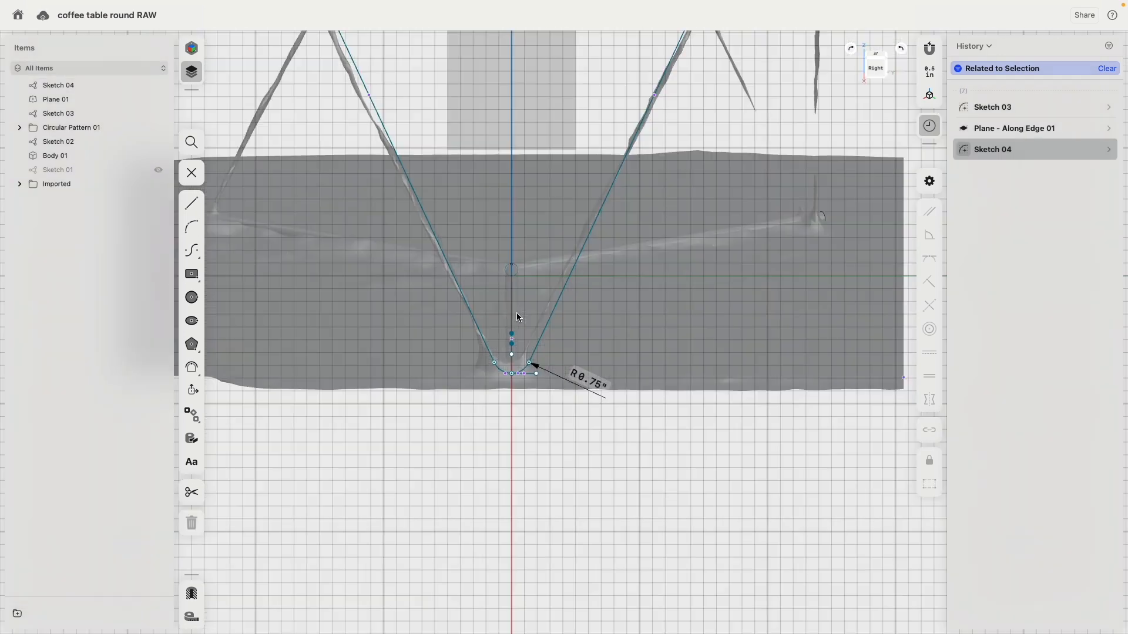
middle_click_drag(567, 367, 558, 407)
middle_click_drag(590, 216, 599, 311)
scroll(479, 308, "down", 2)
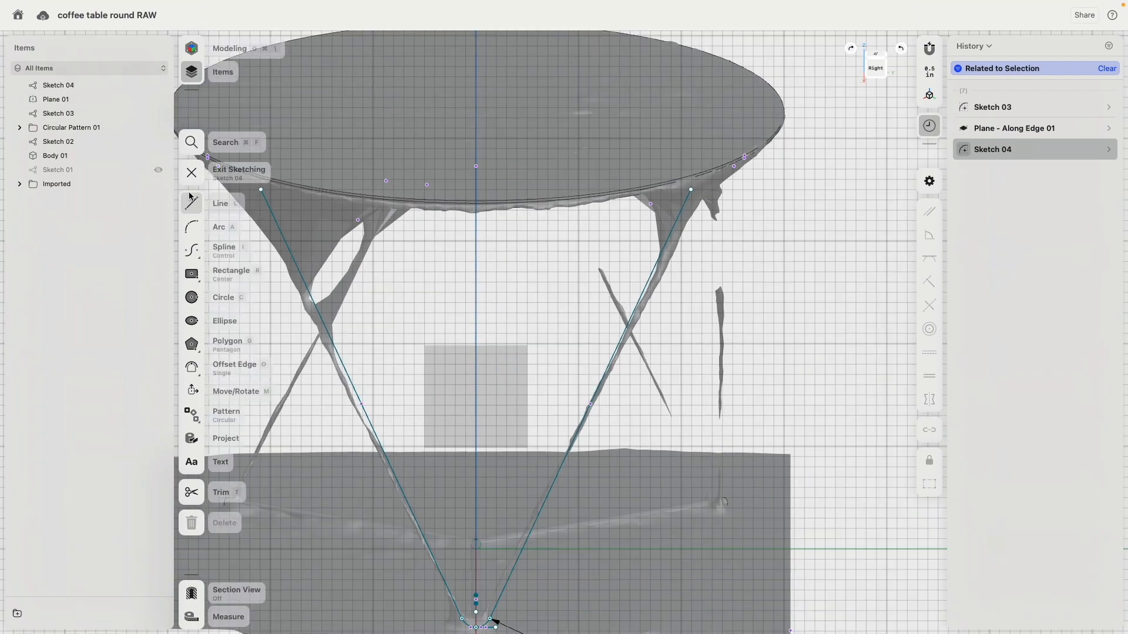
left_click(155, 183)
right_click_drag(431, 285, 436, 240)
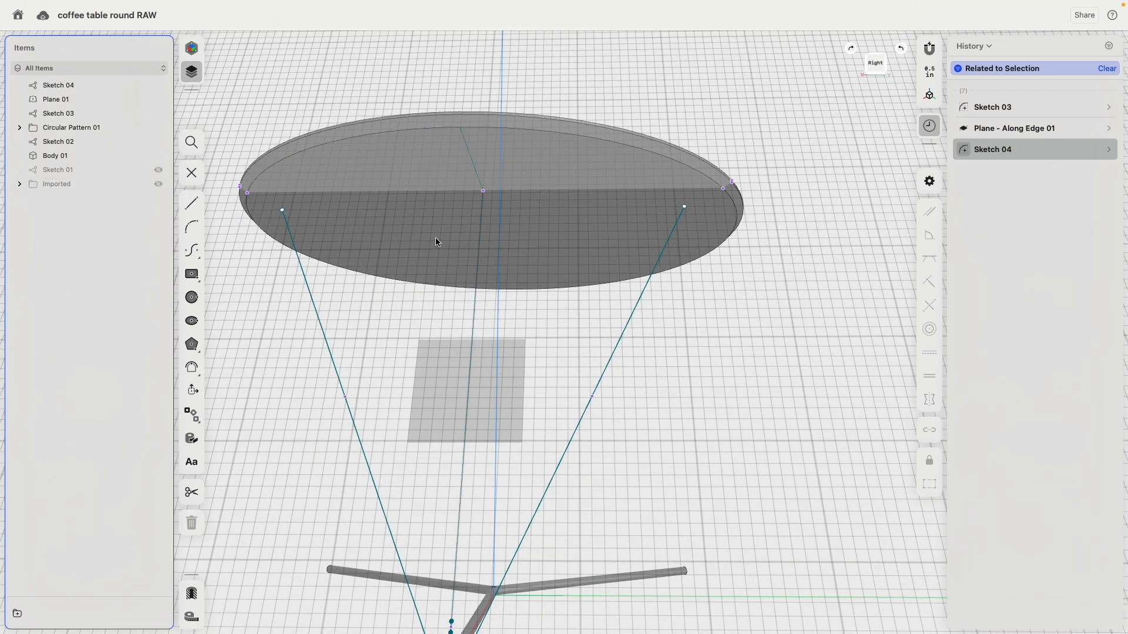
left_click(194, 205)
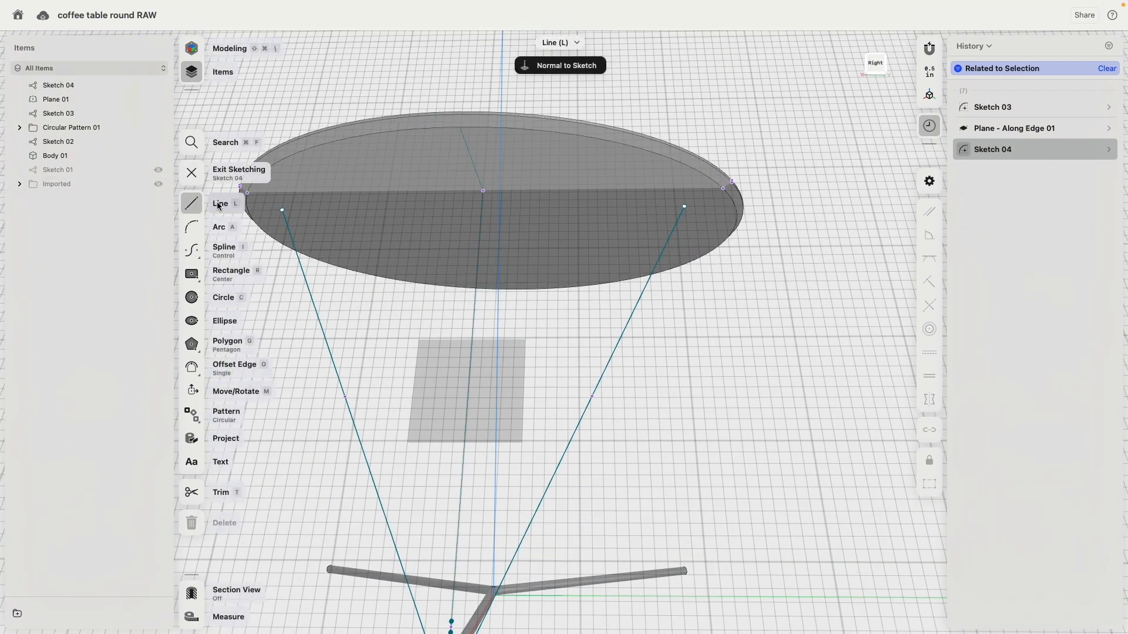
middle_click_drag(361, 236, 451, 245)
left_click(341, 200)
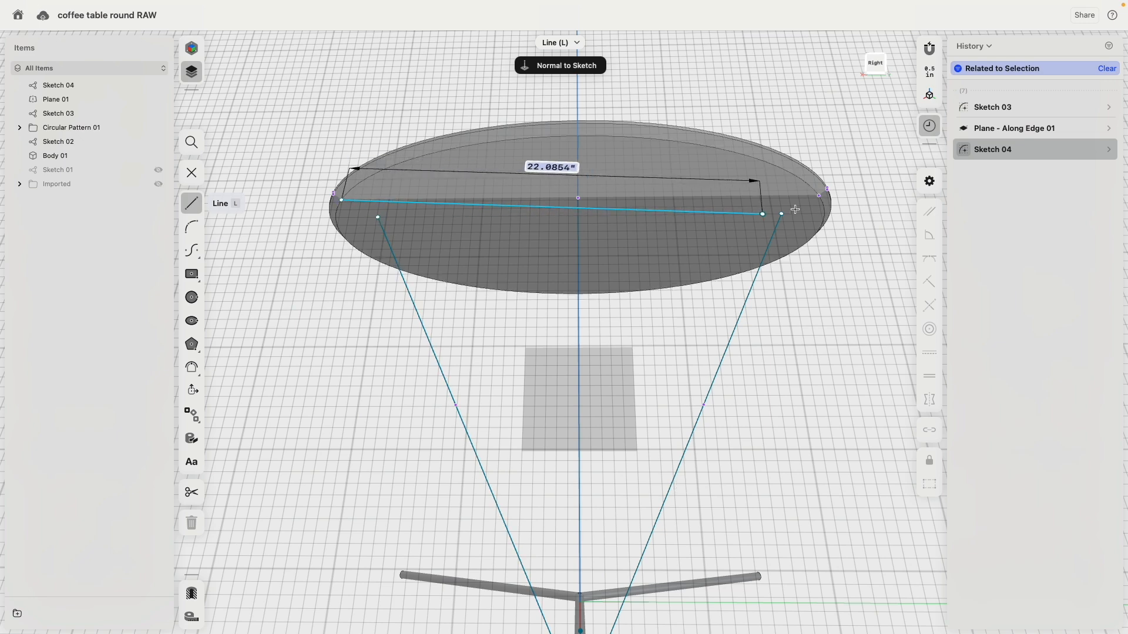
left_click(816, 199)
key("Escape")
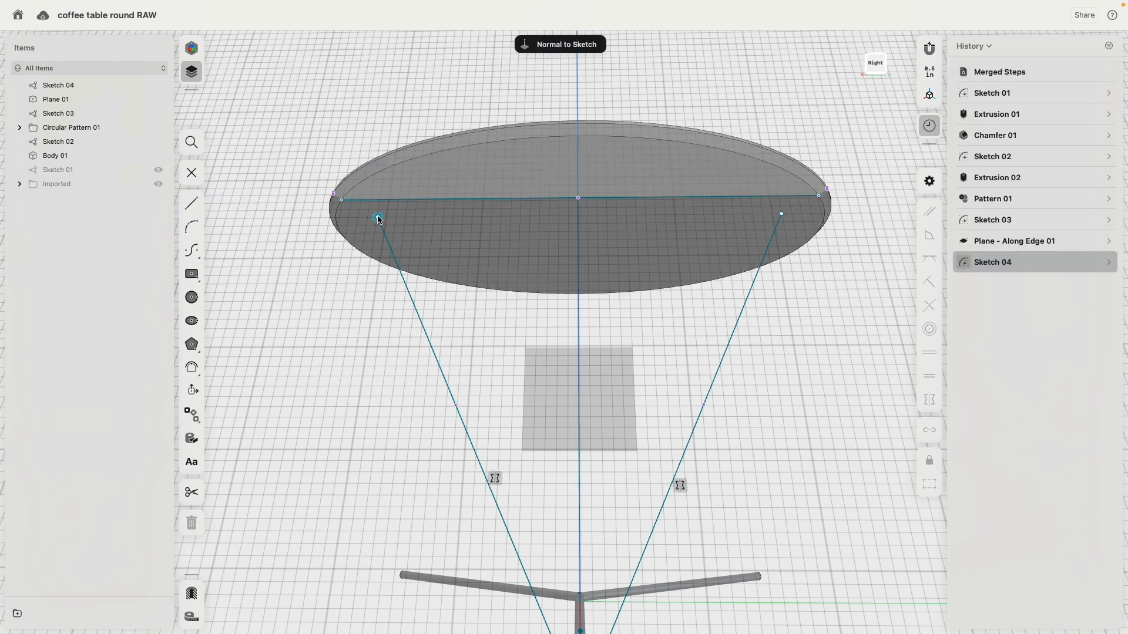
Attach the upper ends of the slanted leg lines to the line across the tabletop's underside
left_click_drag(378, 218, 371, 200)
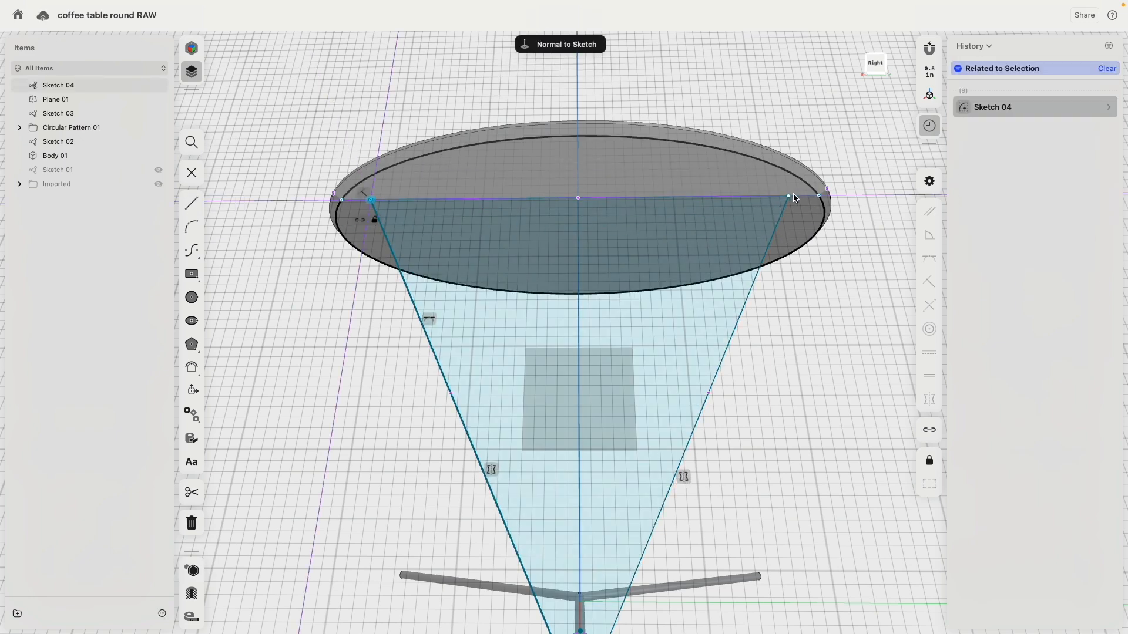
left_click(790, 198)
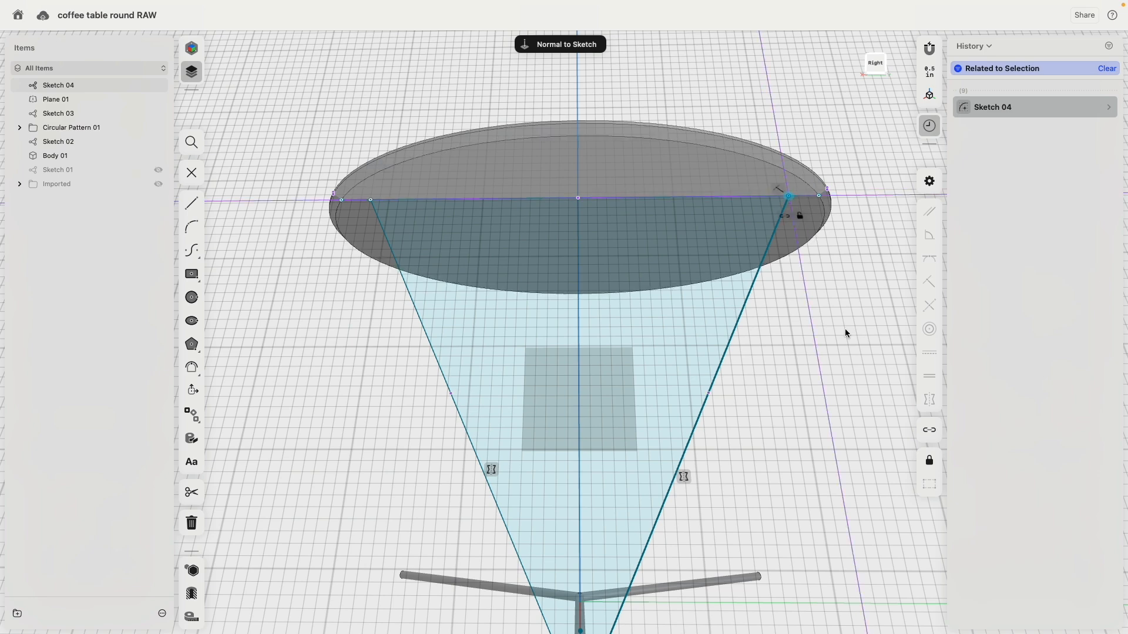
left_click(837, 361)
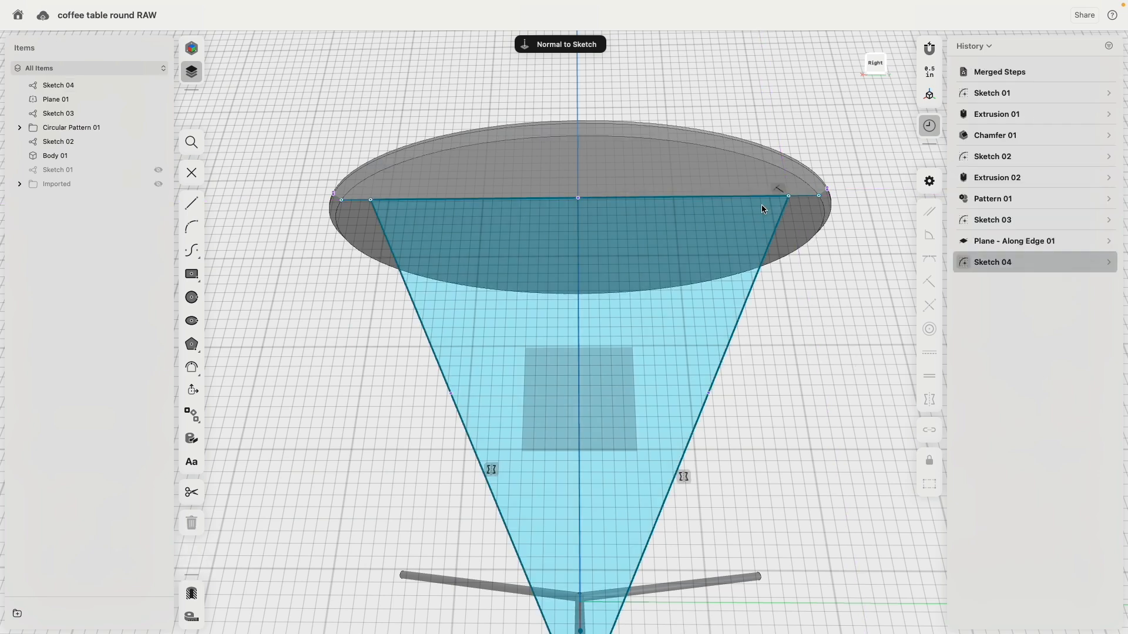
mouse_move(788, 197)
left_mouse_down()
mouse_move(797, 199)
mouse_move(785, 198)
left_mouse_up()
Examine the leg profile in 3D, checking its fit under the tabletop and the bottom bend at the base tube's end
scroll(787, 381, "down", 5)
right_click_drag(788, 382, 685, 375)
left_click(159, 185)
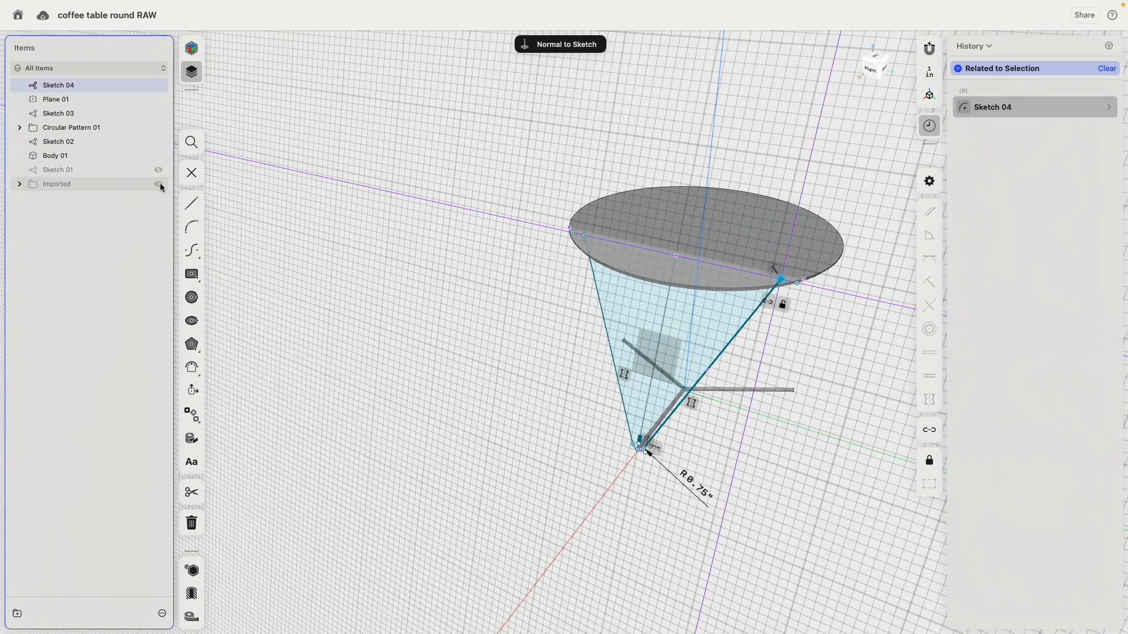
left_click(159, 185)
scroll(641, 484, "up", 10)
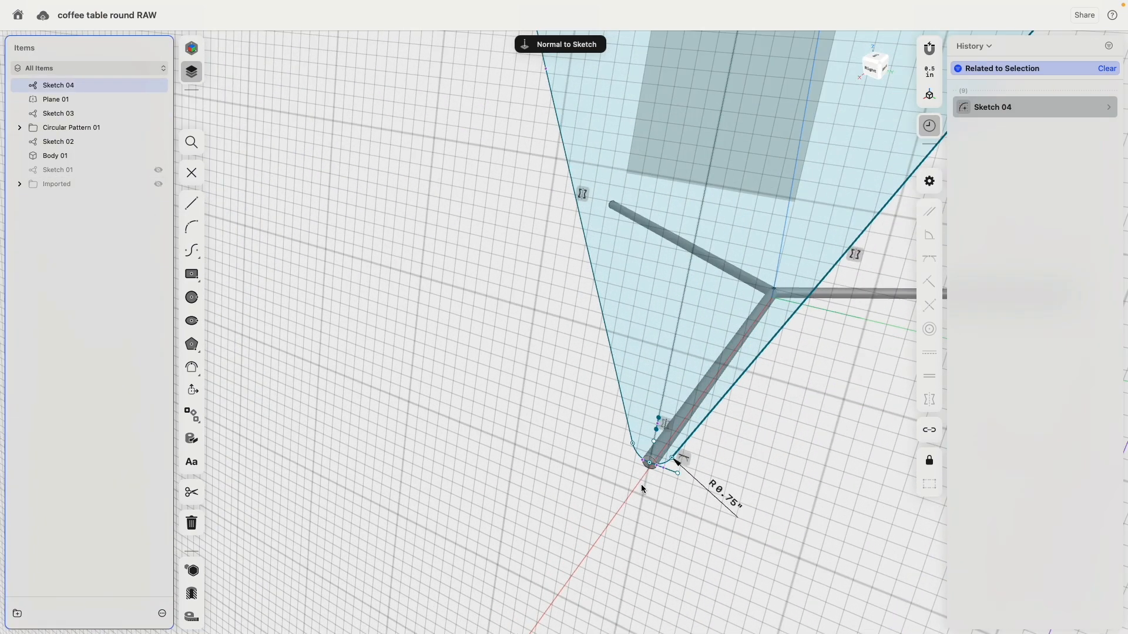
right_click_drag(743, 466, 562, 422)
right_click(561, 422)
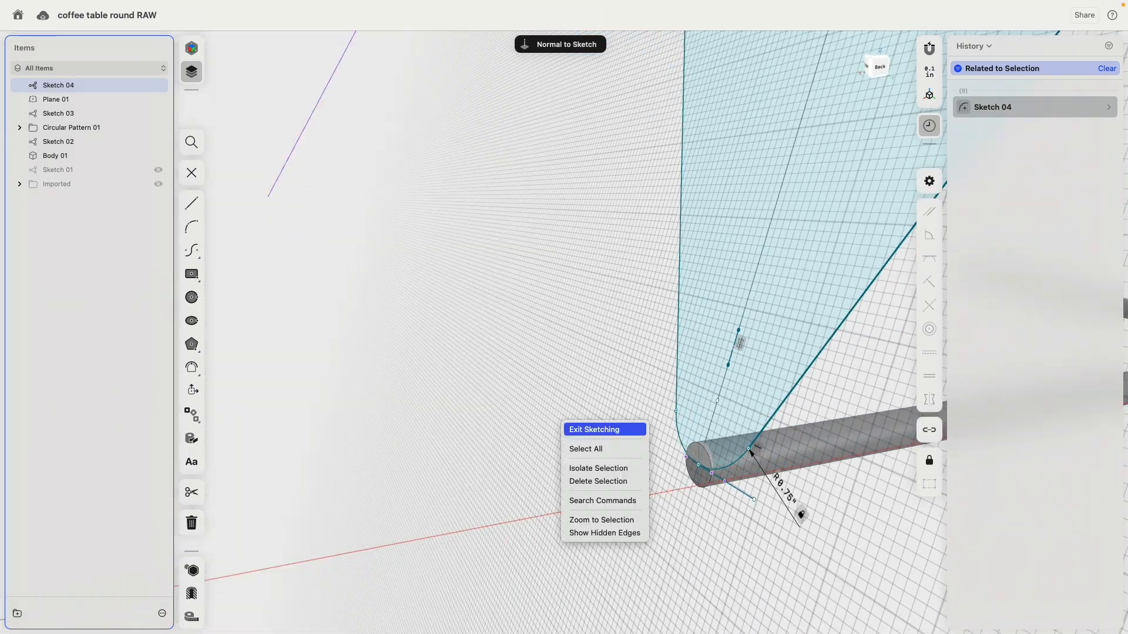
left_click(562, 307)
right_click(605, 366)
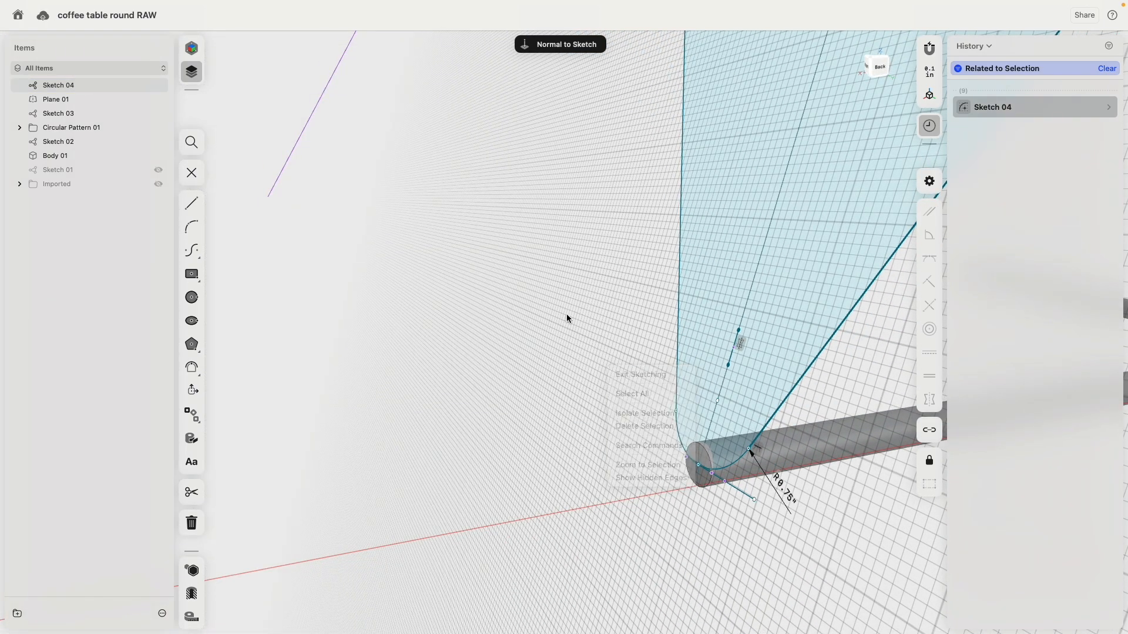
middle_click_drag(587, 358, 471, 262)
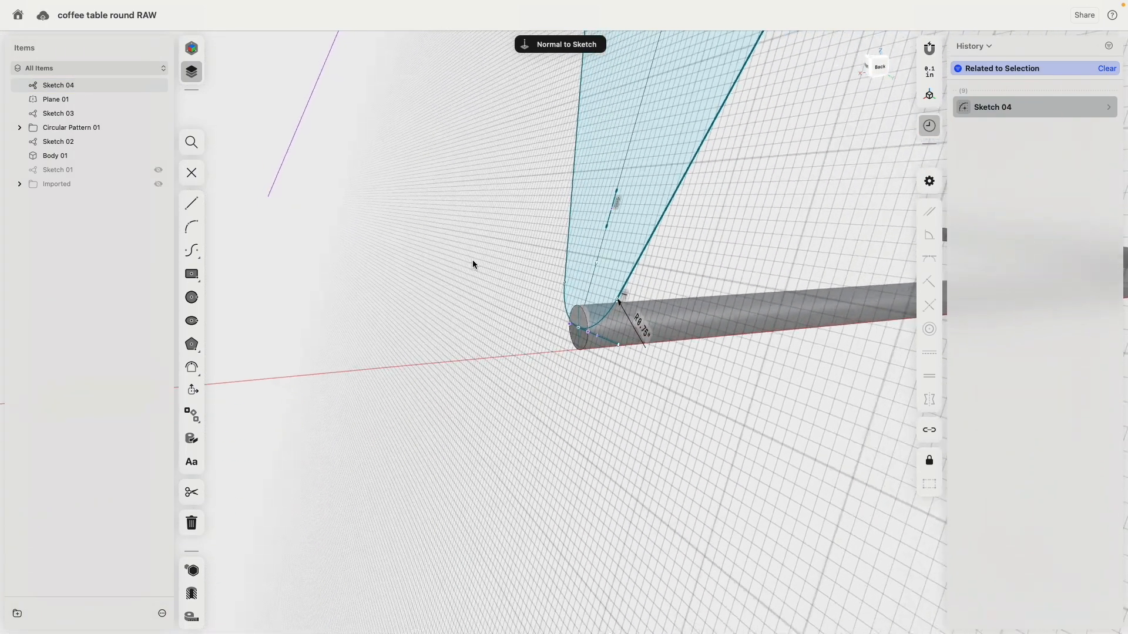
left_click(879, 71)
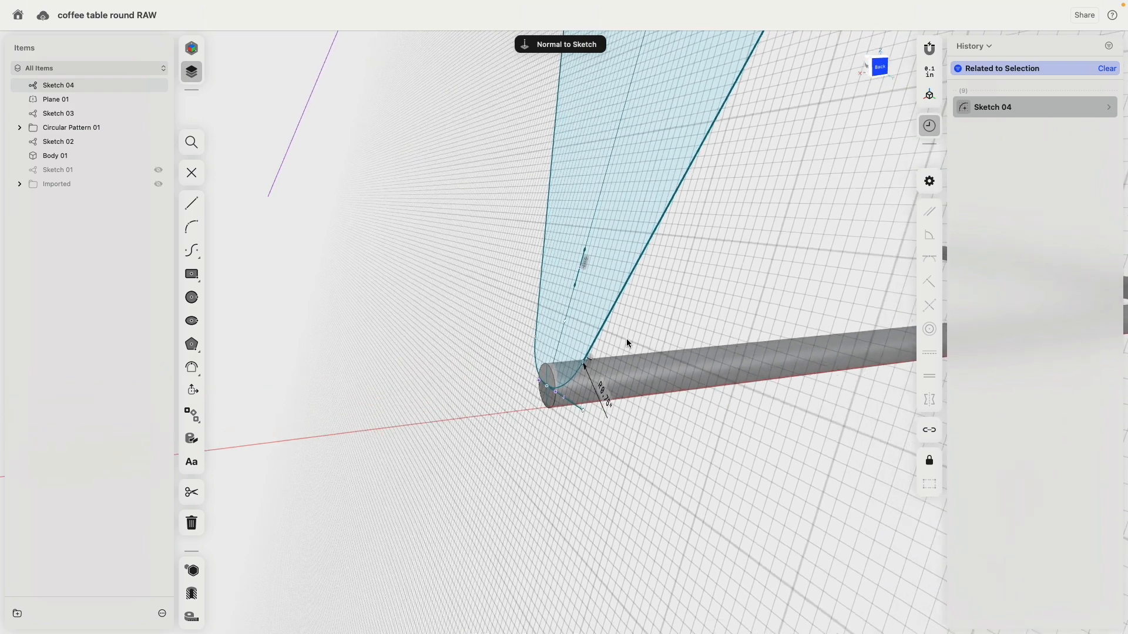
Check the leg profile's rounded bottom arc at the base tube's end and leave its sketch
key("Escape")
key("Escape")
right_click_drag(564, 385, 607, 392)
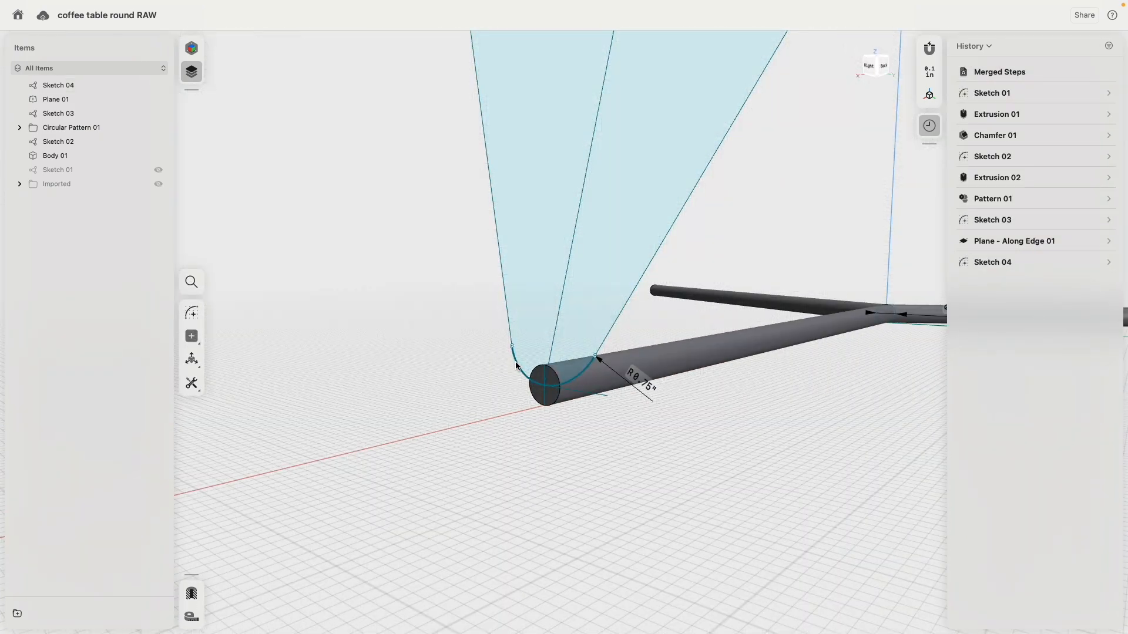
left_click(517, 366)
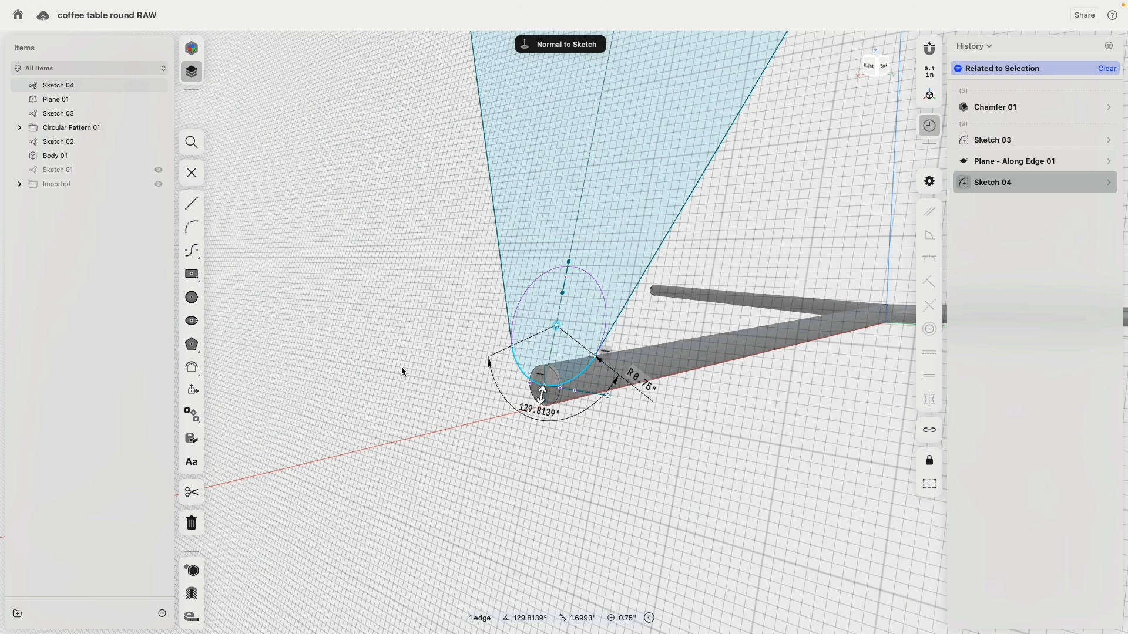
left_click(192, 173)
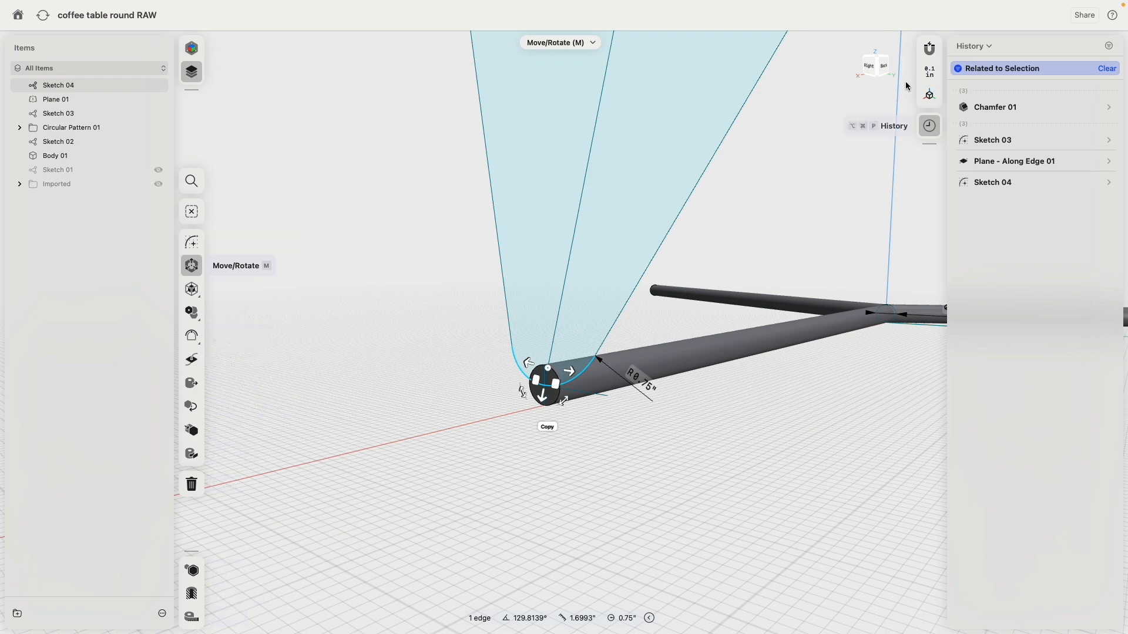
Sketch a 0.5 inch diameter circle on the vertical plane seen from the back, centred on the base tube's outer end
left_click(886, 69)
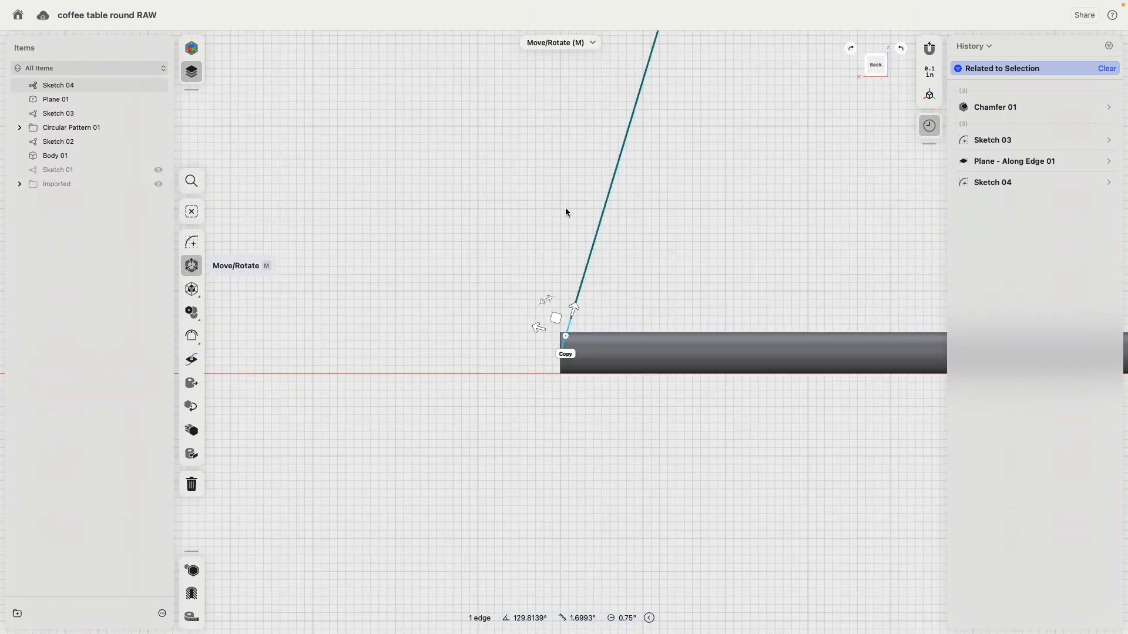
right_click_drag(567, 208, 670, 284)
left_click(878, 66)
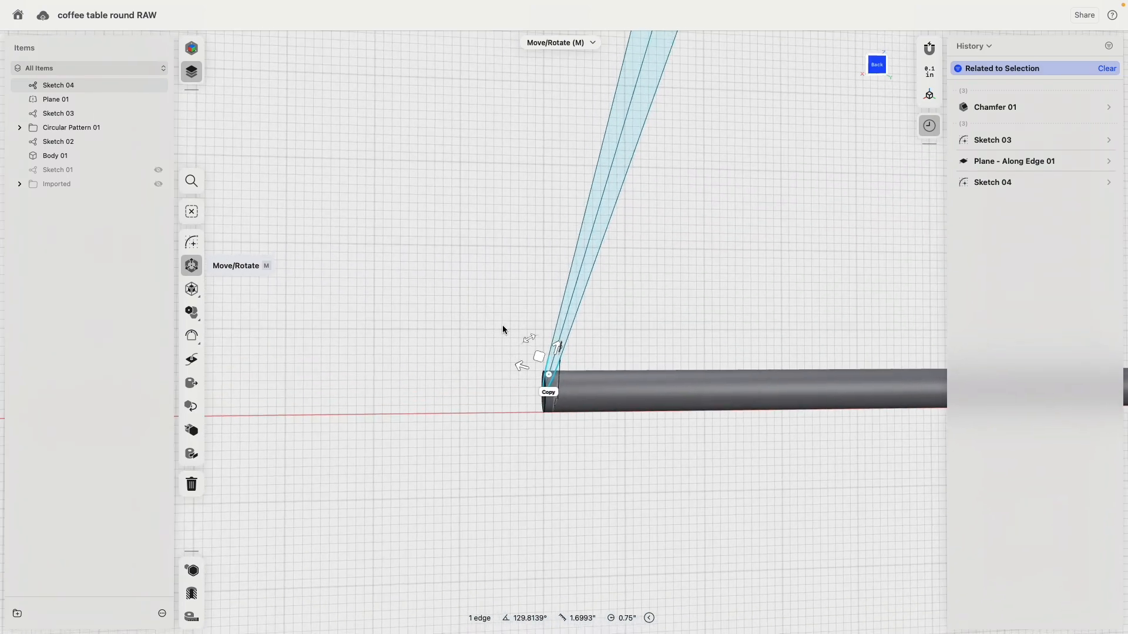
left_click(443, 353)
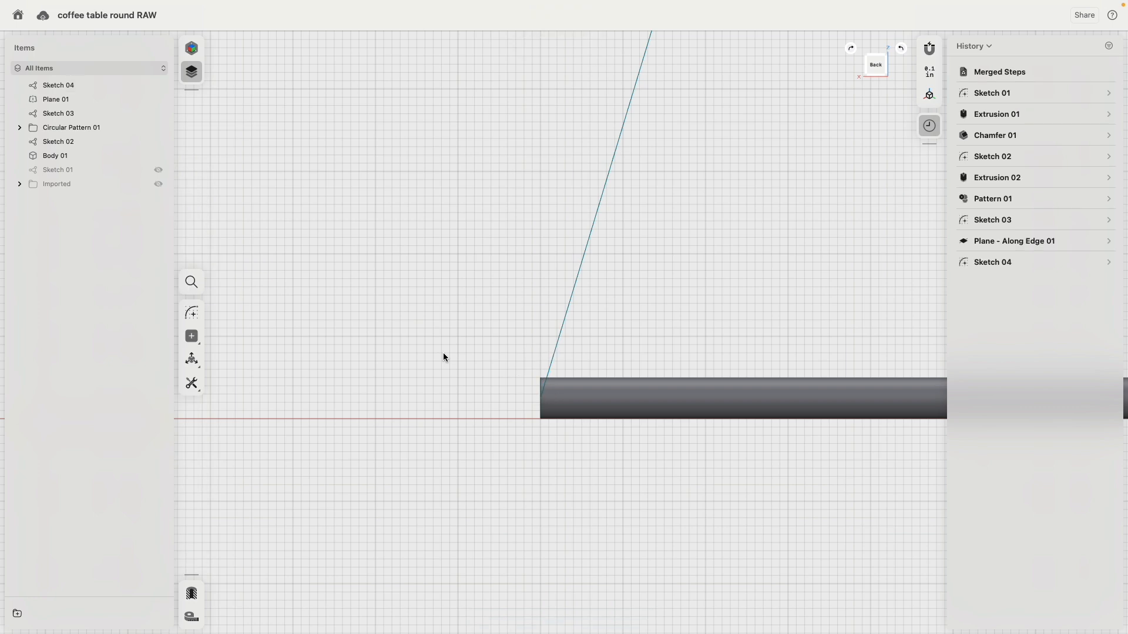
left_click(193, 314)
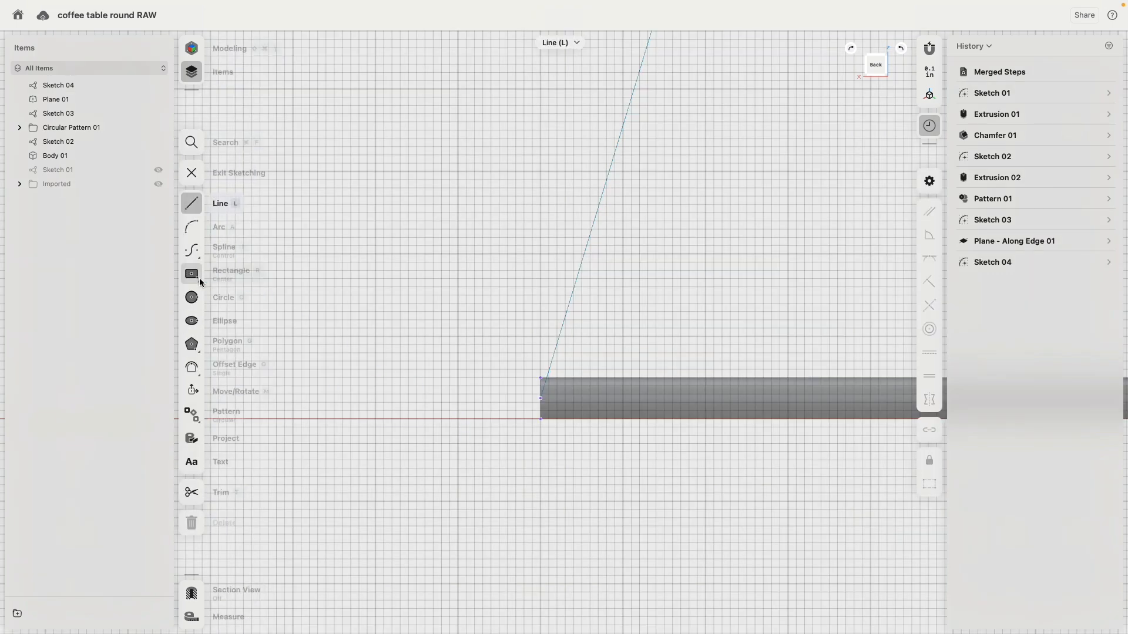
key("c")
scroll(545, 409, "up", 5)
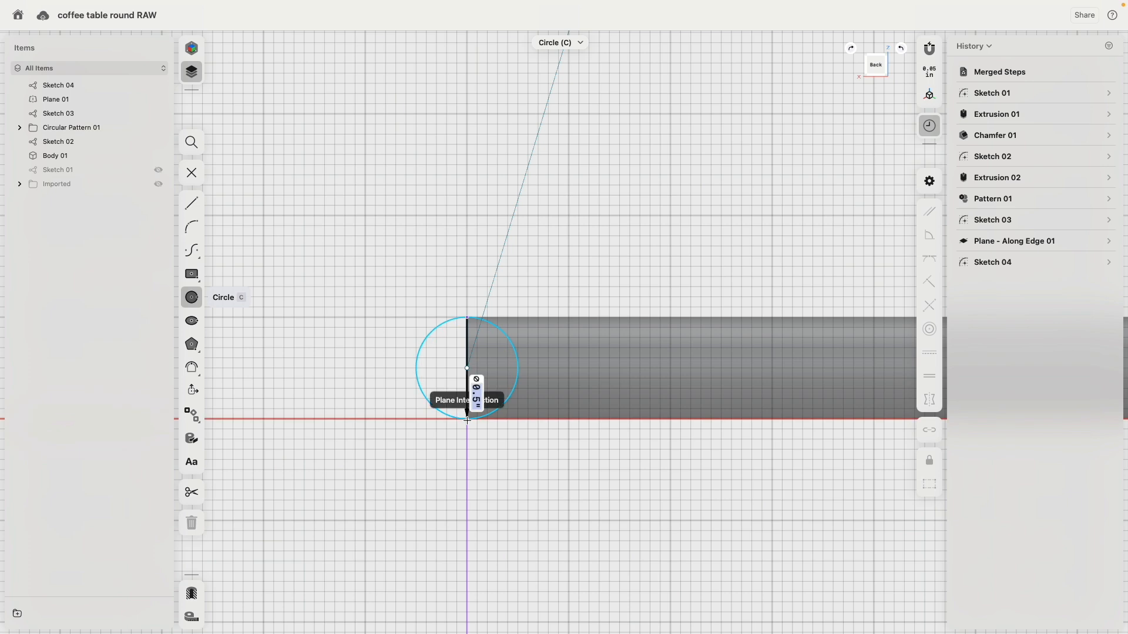
left_click(467, 420)
right_click_drag(355, 298, 448, 329)
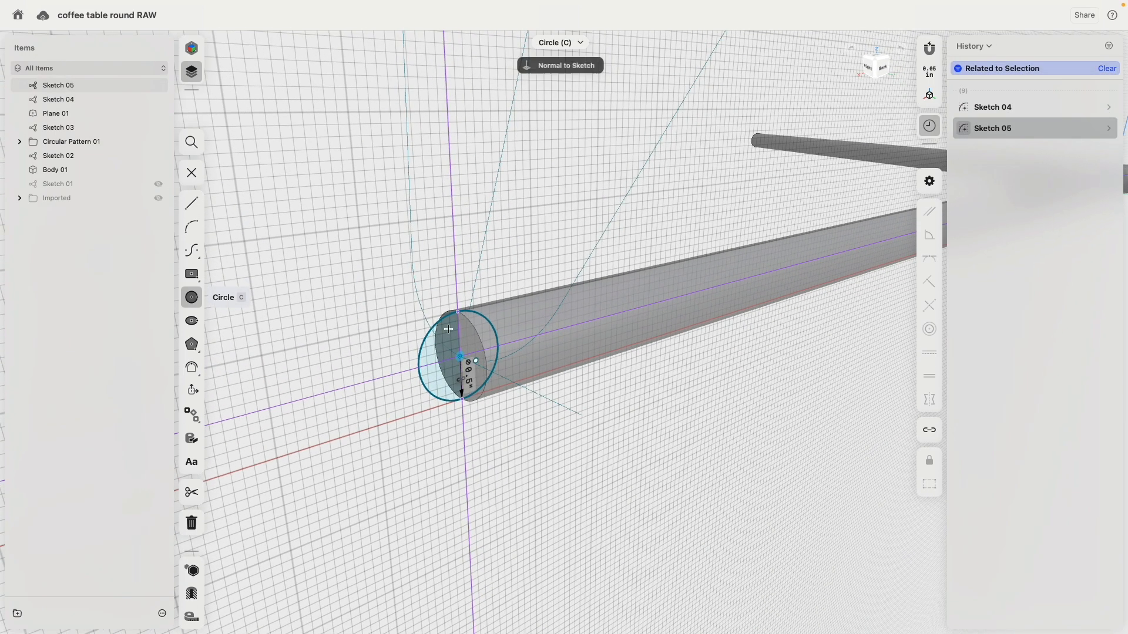
key("Escape")
Sweep the 0.5 inch circle along the bottom arc and both slanted lines to form the V-shaped tubular leg
left_click(443, 386)
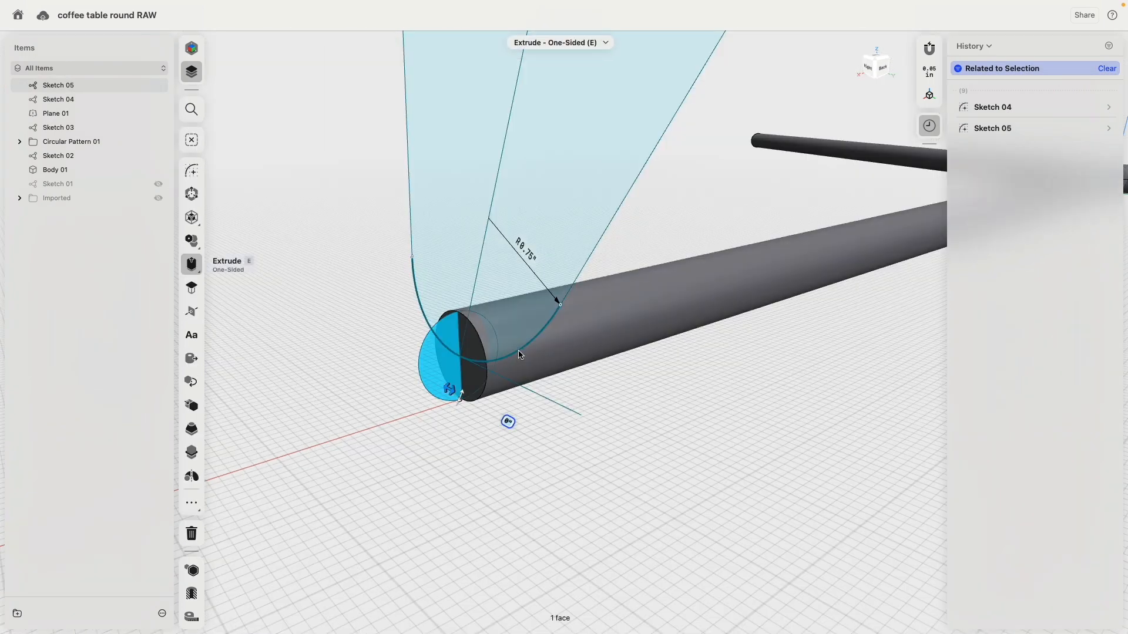
left_click(520, 355)
left_click(413, 228)
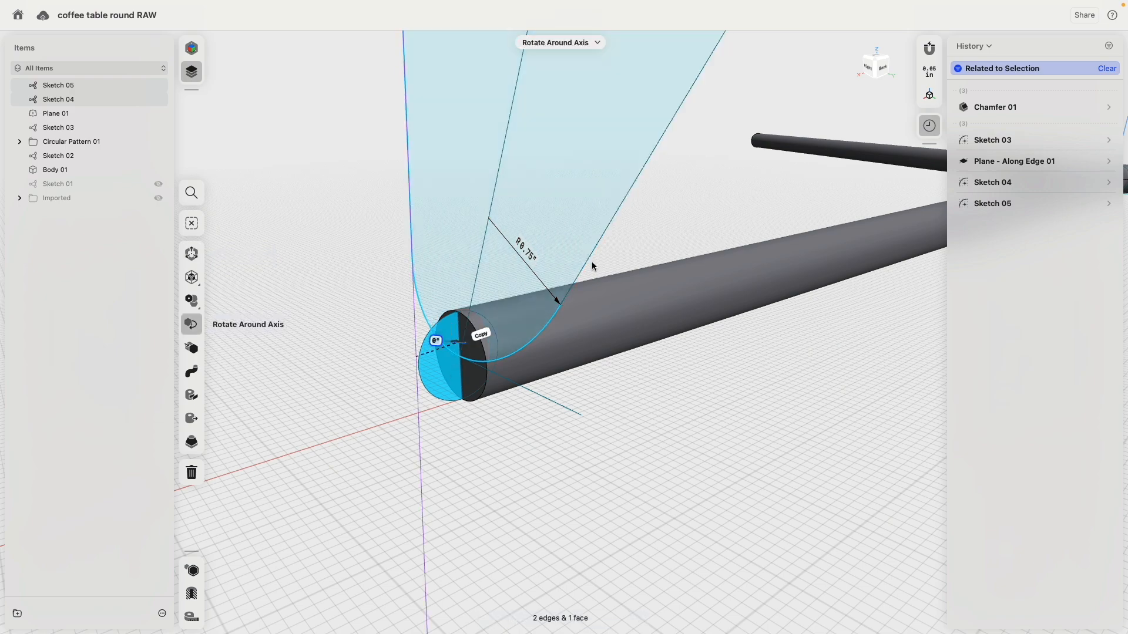
left_click(589, 257)
scroll(628, 417, "down", 10)
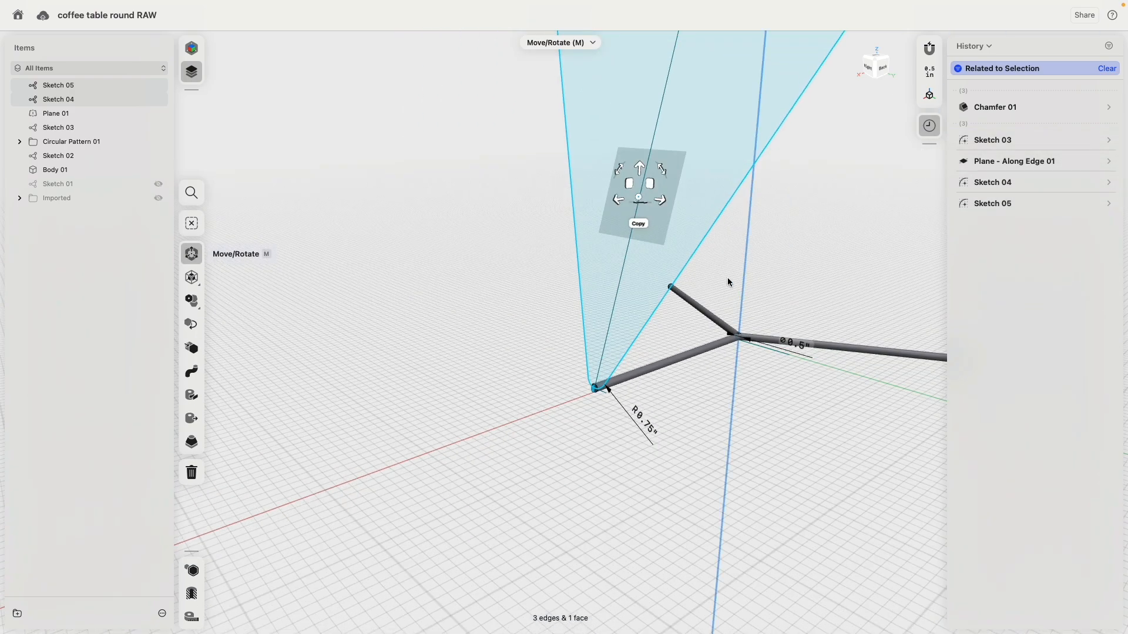
middle_click_drag(728, 279, 624, 416)
scroll(624, 417, "down", 1)
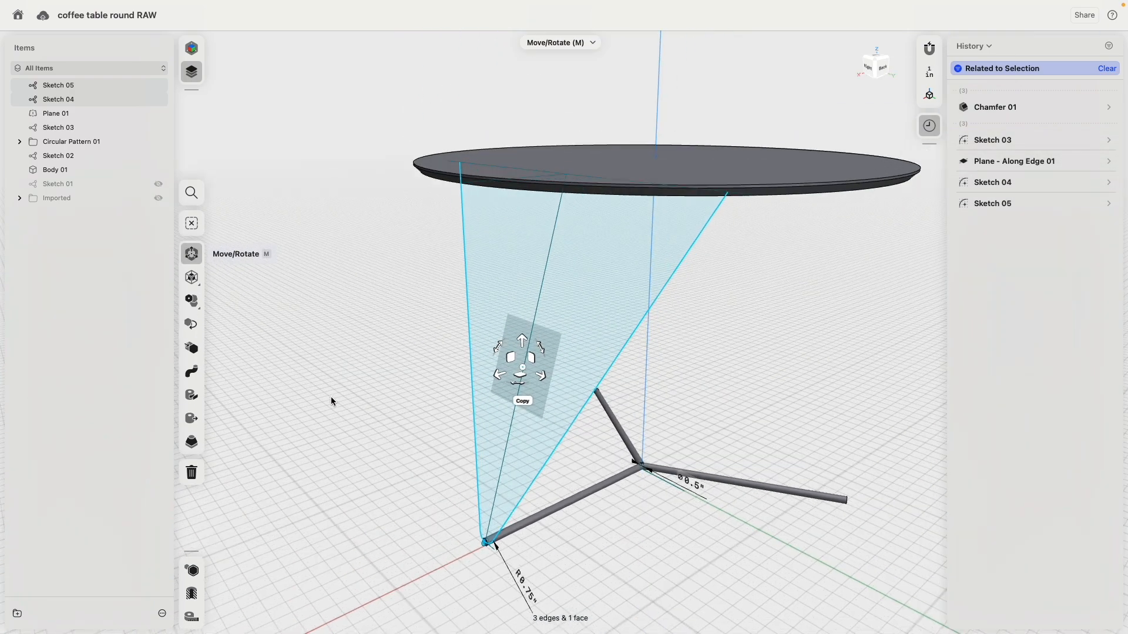
left_click(194, 372)
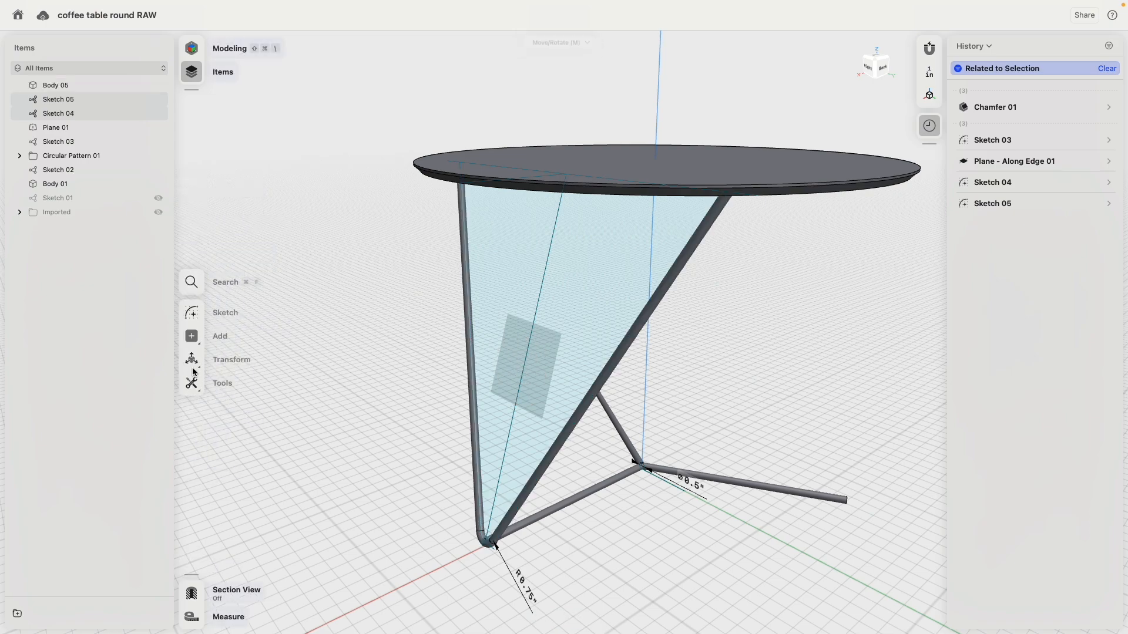
Examine the swept leg's bottom bend where it meets the base tube, and its overall fit under the tabletop
scroll(383, 517, "up", 6)
middle_click_drag(419, 478, 436, 321)
scroll(443, 386, "up", 5)
scroll(530, 427, "up", 4)
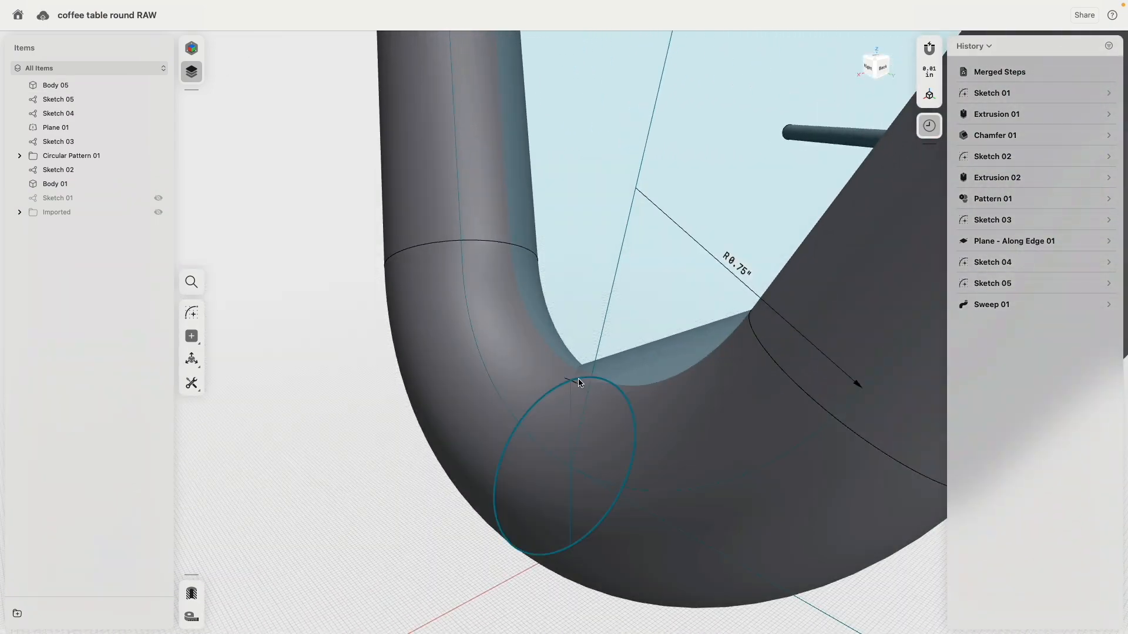
scroll(573, 404, "down", 6)
mouse_move(660, 456)
right_mouse_down()
mouse_move(650, 441)
mouse_move(685, 322)
mouse_move(629, 322)
mouse_move(584, 381)
mouse_move(632, 427)
mouse_move(742, 439)
mouse_move(750, 426)
mouse_move(751, 437)
mouse_move(735, 430)
right_mouse_up()
left_click(637, 295)
left_click(610, 413)
scroll(736, 431, "down", 10)
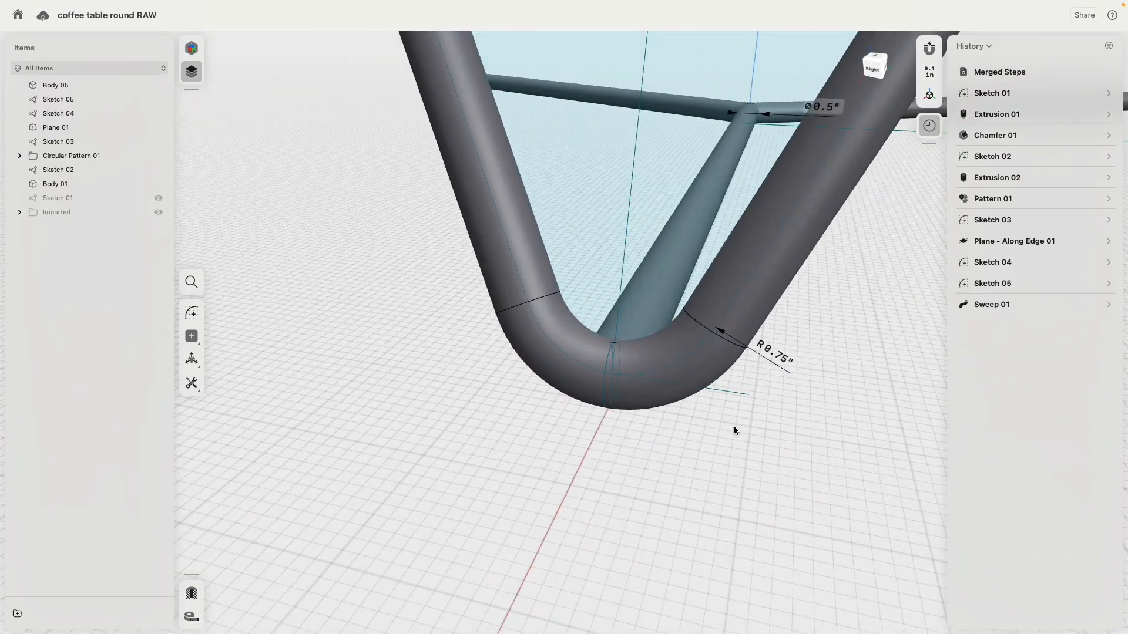
middle_click_drag(775, 426, 637, 526)
scroll(721, 423, "down", 5)
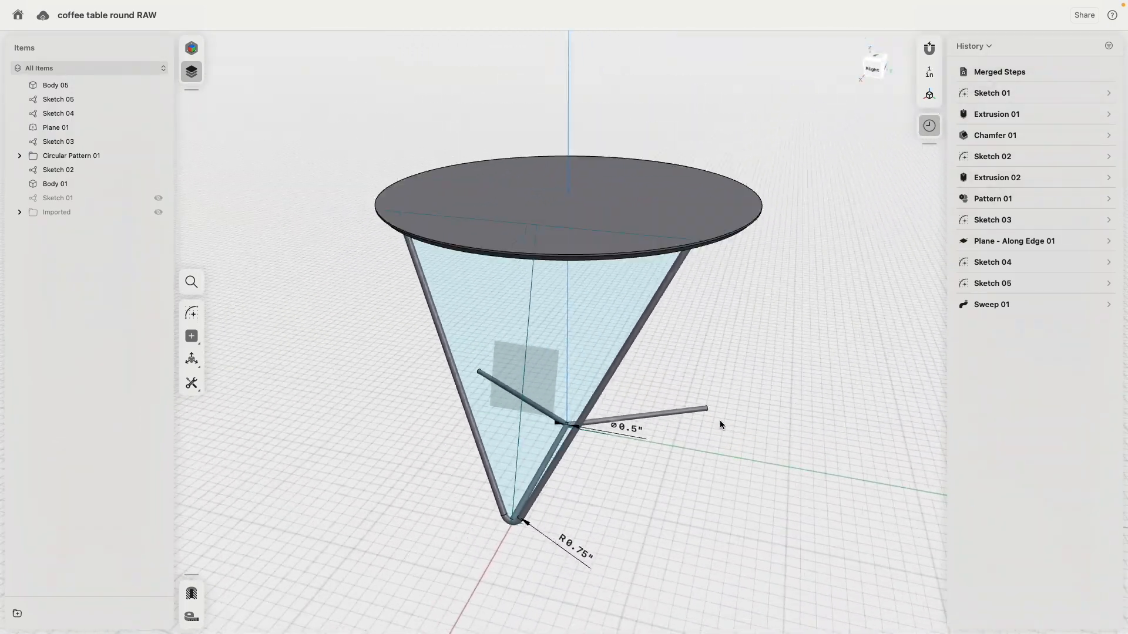
Offset the two upper end faces of the V-shaped leg upward toward the tabletop's underside
right_click_drag(741, 379, 677, 286)
scroll(683, 268, "up", 8)
scroll(679, 247, "up", 3)
left_click(678, 245)
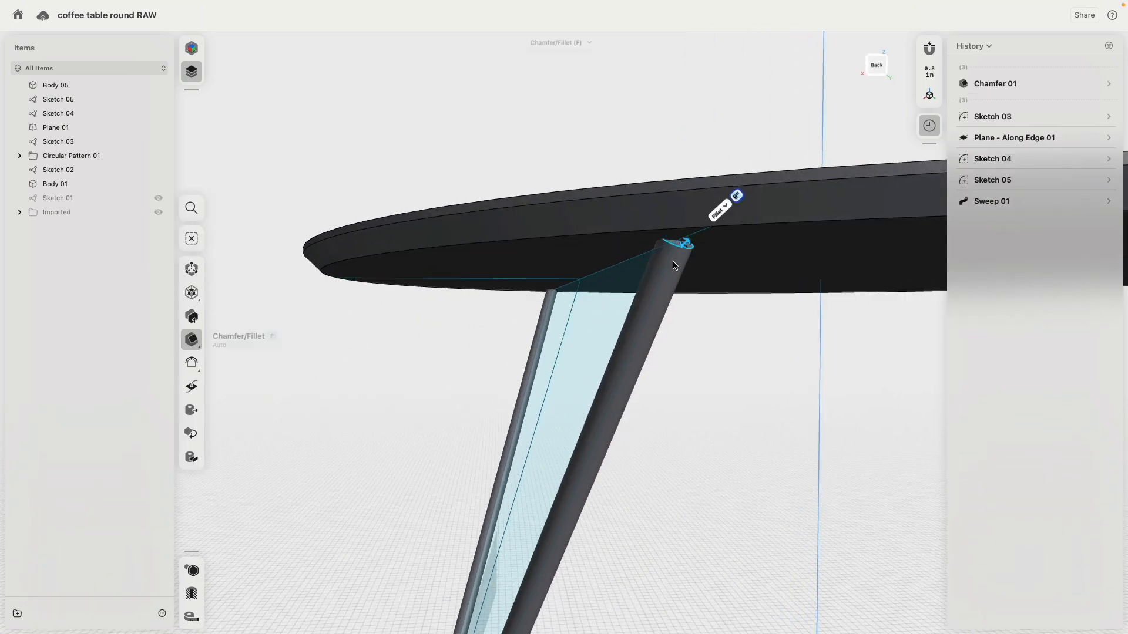
scroll(611, 360, "down", 5)
right_click_drag(612, 359, 677, 299)
scroll(695, 307, "up", 5)
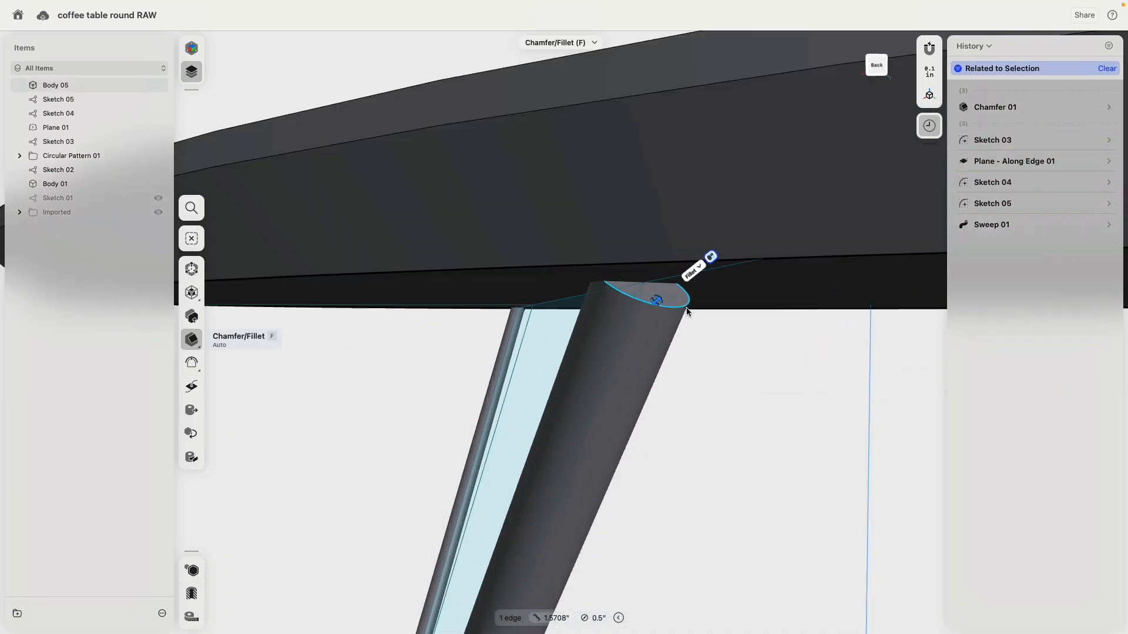
left_click(676, 299)
scroll(539, 396, "down", 8)
right_click_drag(539, 397, 594, 351)
scroll(732, 338, "up", 5)
right_click_drag(733, 342, 627, 349)
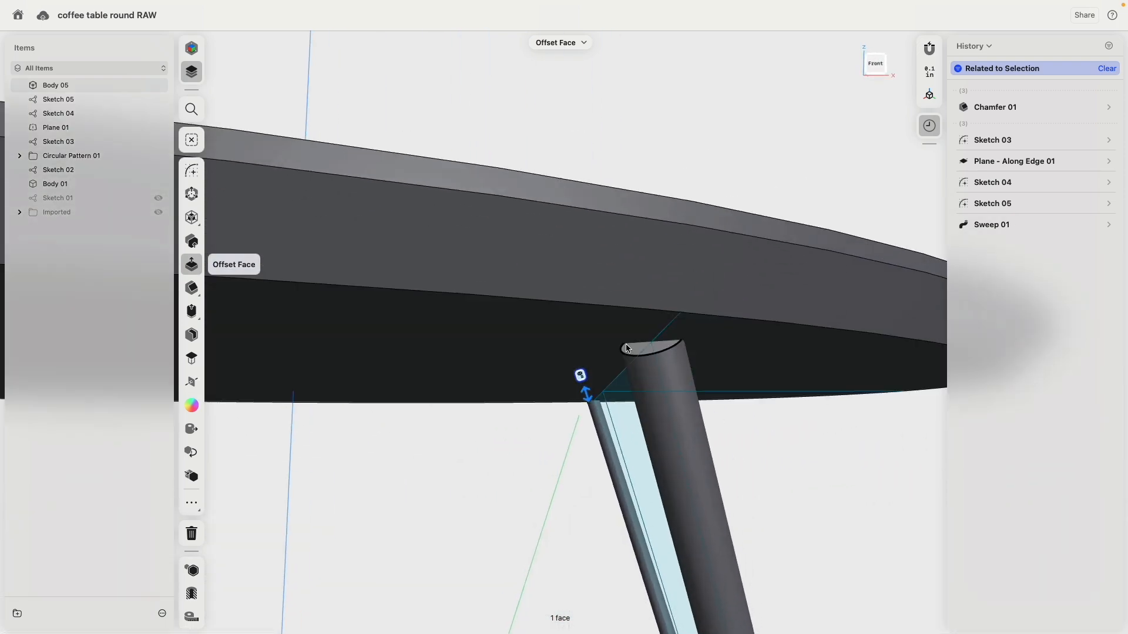
left_click(633, 350)
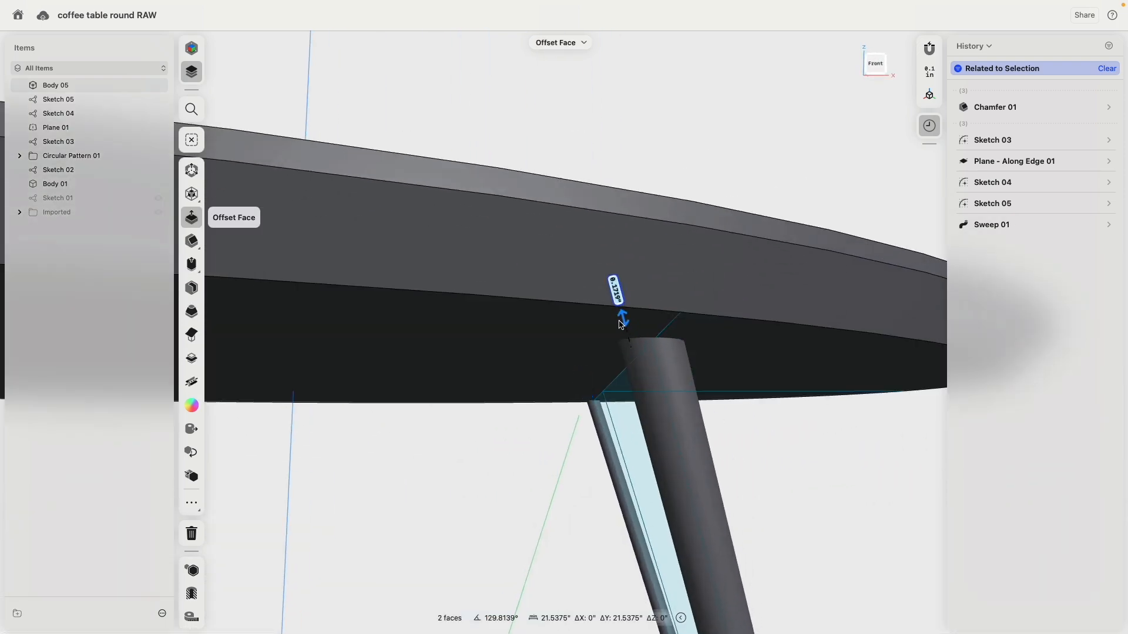
left_click_drag(618, 323, 618, 323)
scroll(584, 415, "down", 10)
left_click(653, 288)
Move the circular pattern to the end of the modelling history and add the V-shaped leg to its target bodies
right_click_drag(653, 287, 658, 415)
scroll(658, 415, "up", 5)
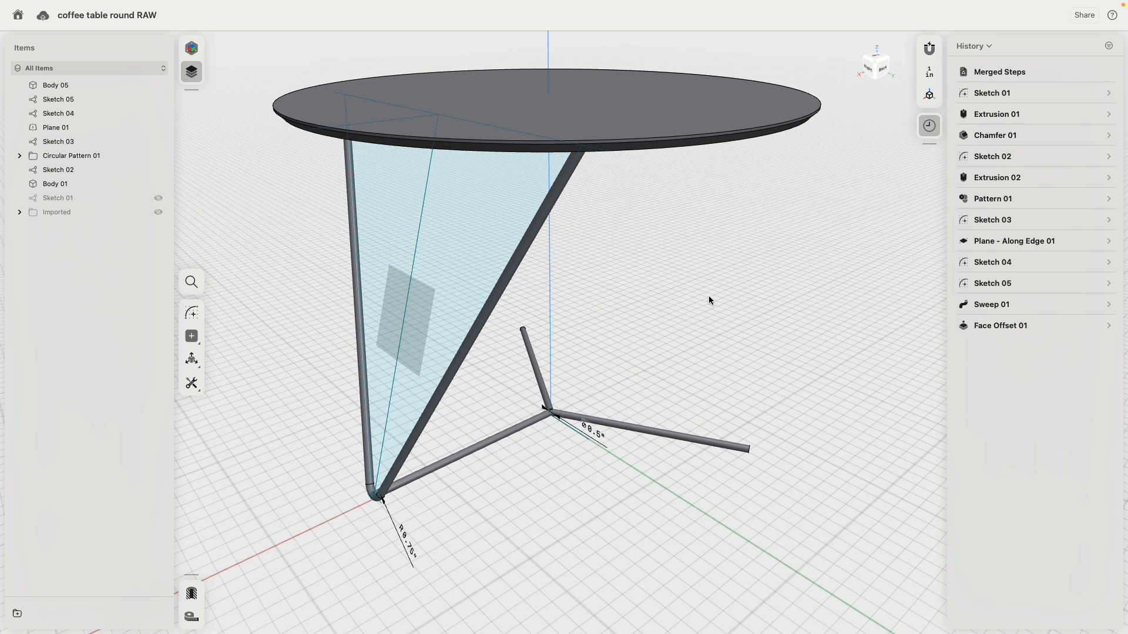
left_click_drag(984, 200, 1010, 348)
left_click(1108, 325)
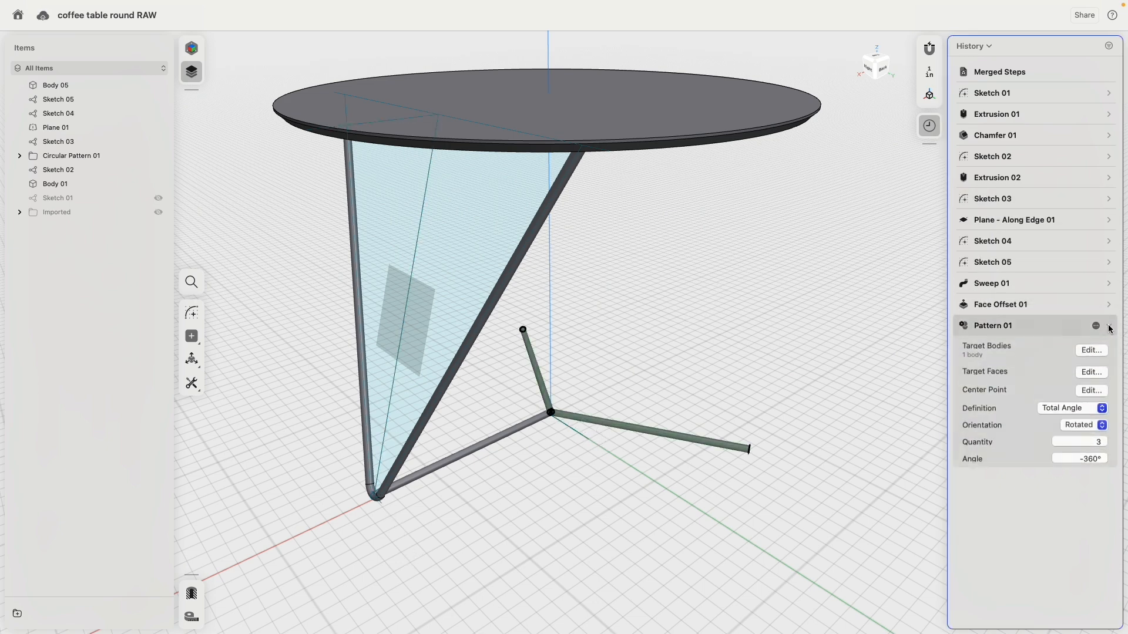
left_click(1092, 354)
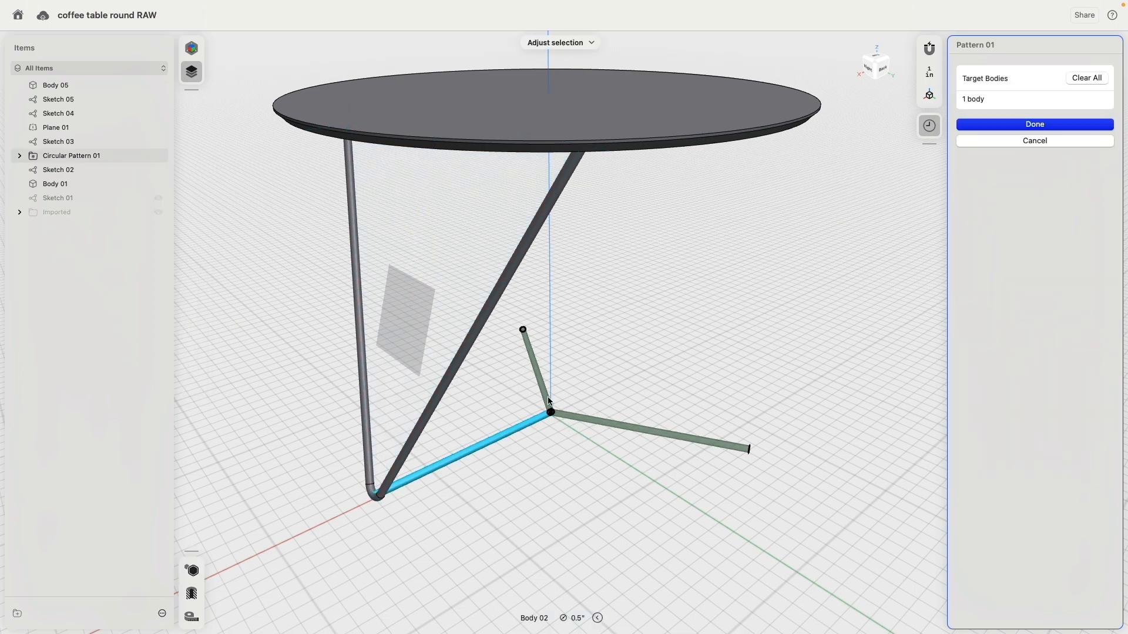
left_click(418, 425)
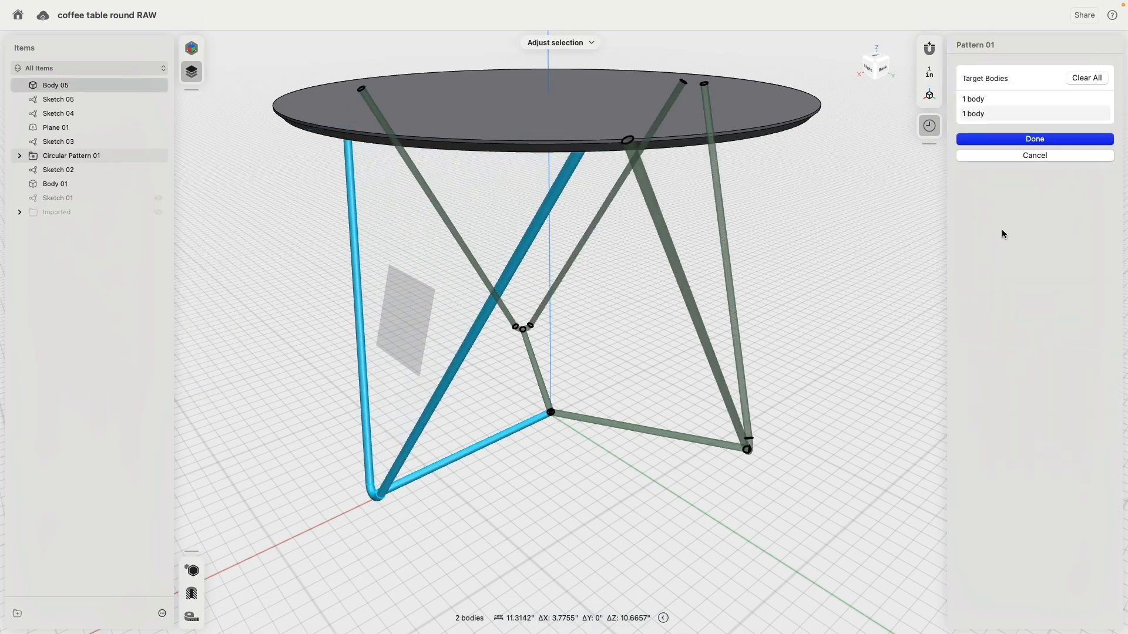
left_click(1035, 139)
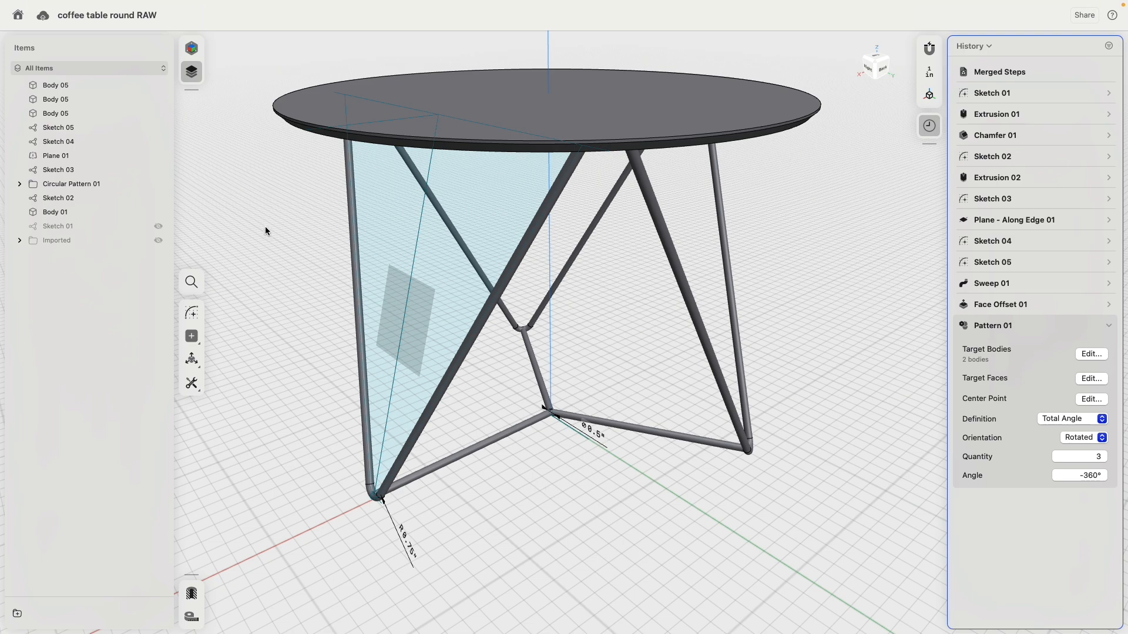
Switch to the visualization workspace and apply the sanded Zebrano Veneer wood material to the tabletop
left_click(192, 51)
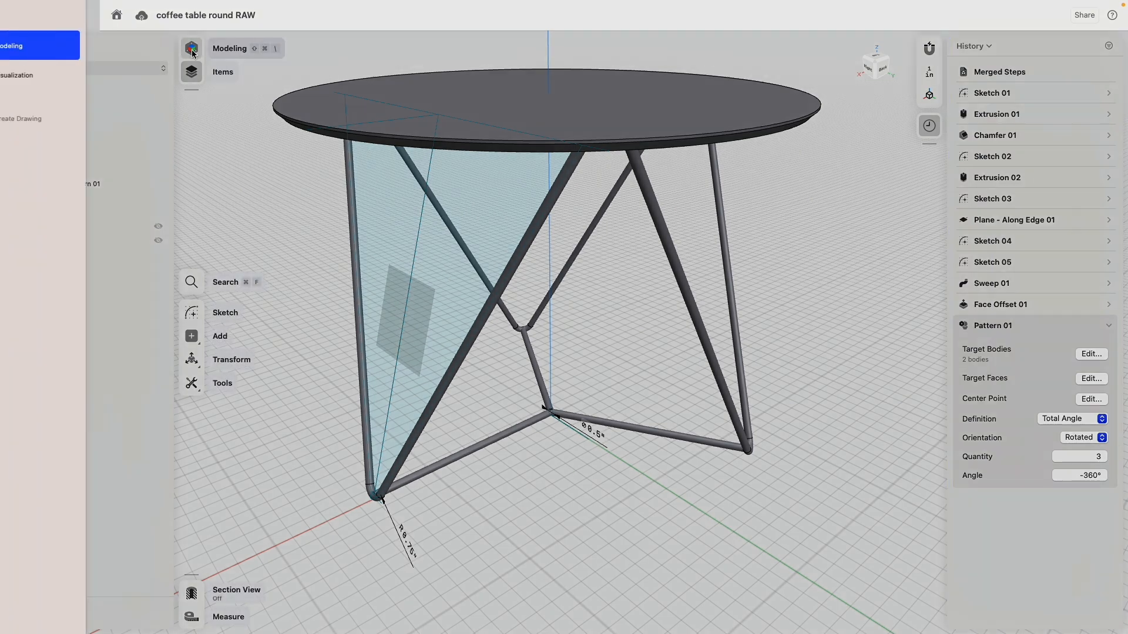
left_click(57, 75)
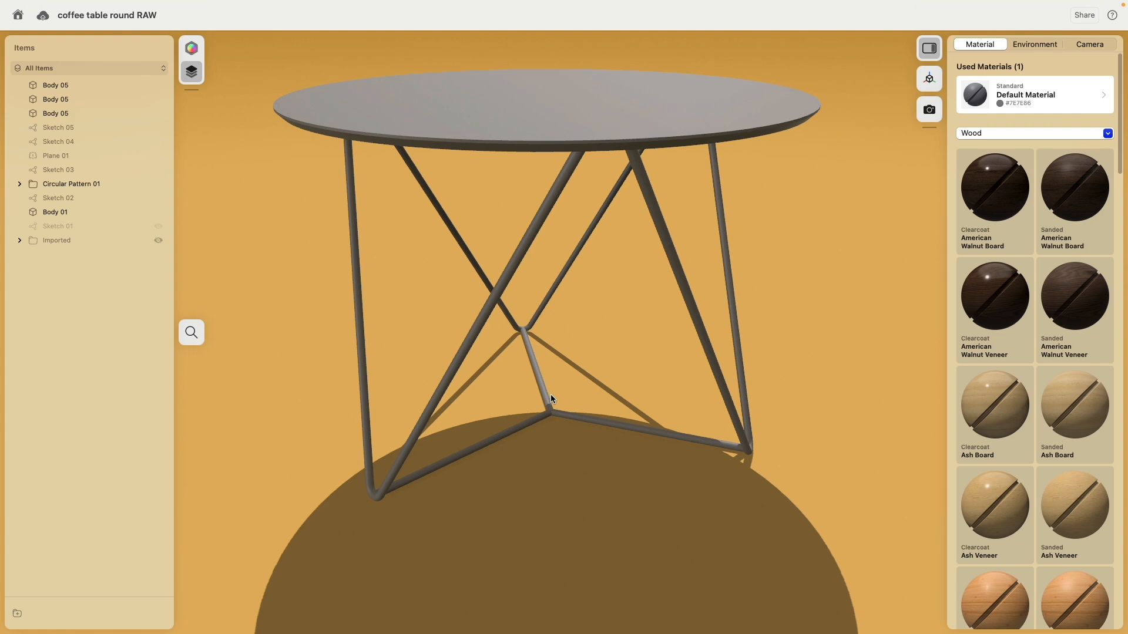
left_click(1034, 45)
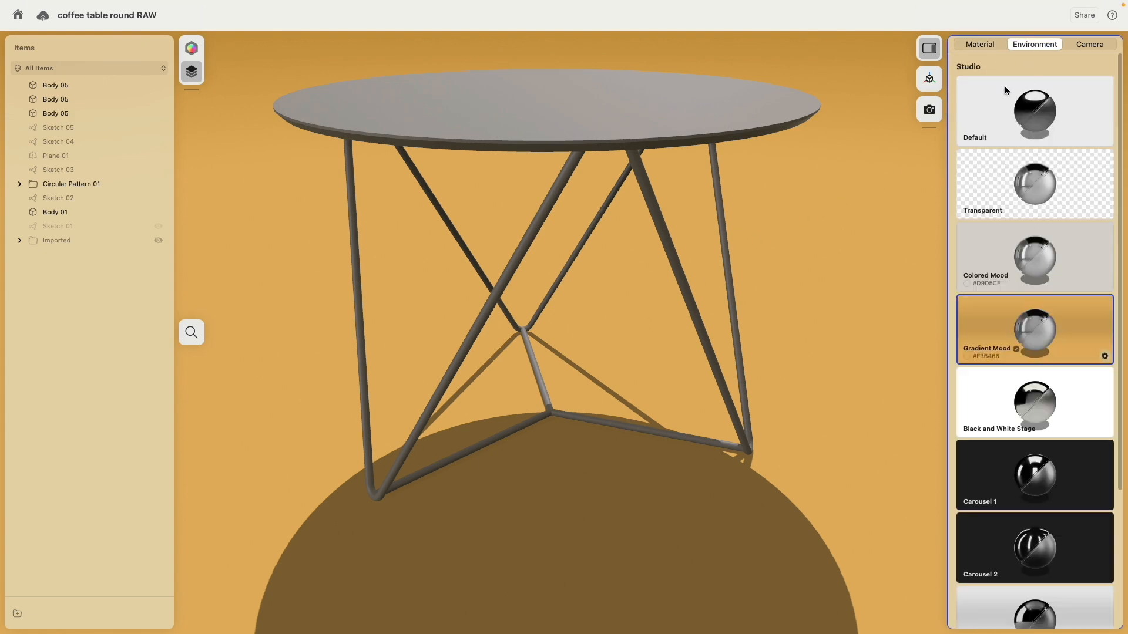
left_click(991, 49)
scroll(1034, 461, "down", 10)
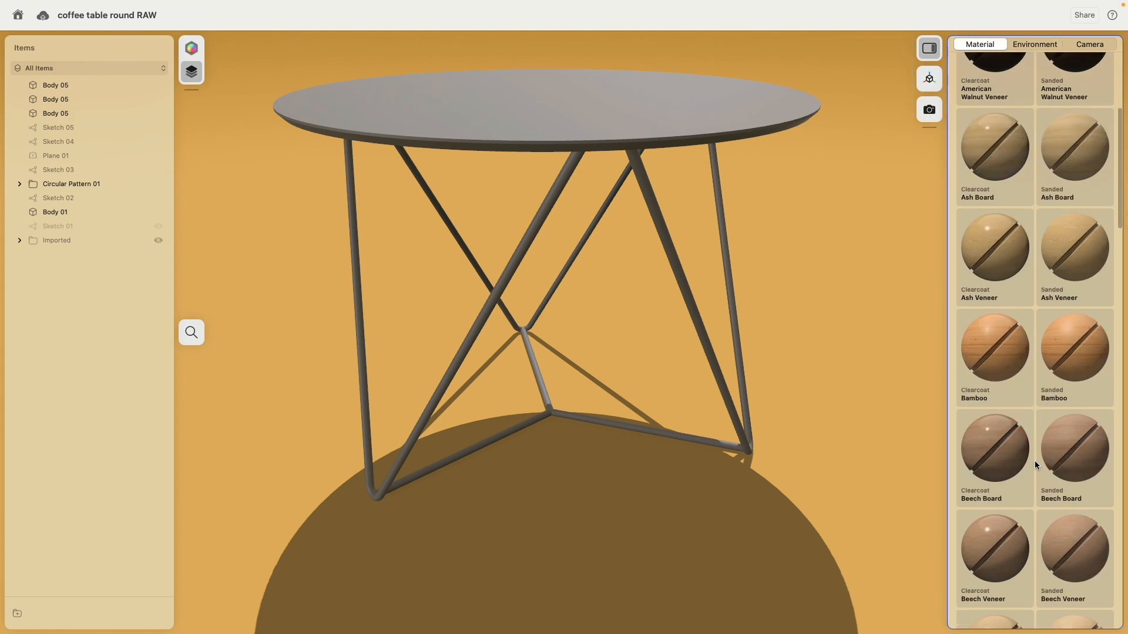
left_click_drag(999, 554, 692, 116)
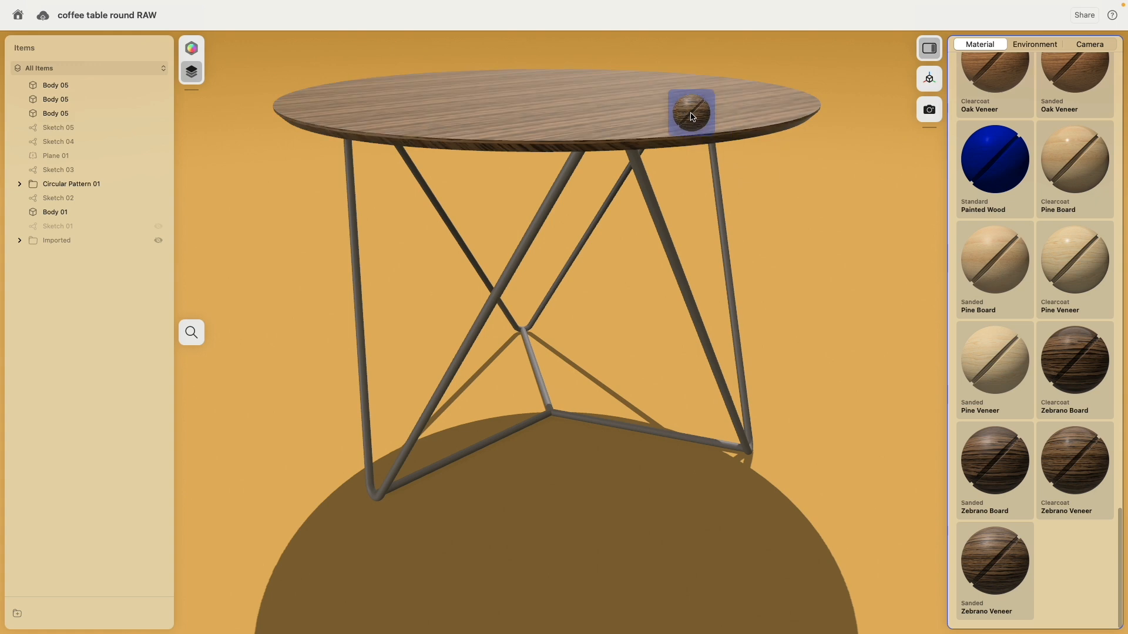
Change the material of the tabletop's outer edge face to matte ABS and set its color to white, FFFFFF
mouse_move(792, 201)
right_mouse_down()
mouse_move(795, 222)
mouse_move(791, 167)
mouse_move(788, 193)
mouse_move(792, 180)
right_mouse_up()
scroll(827, 121, "up", 5)
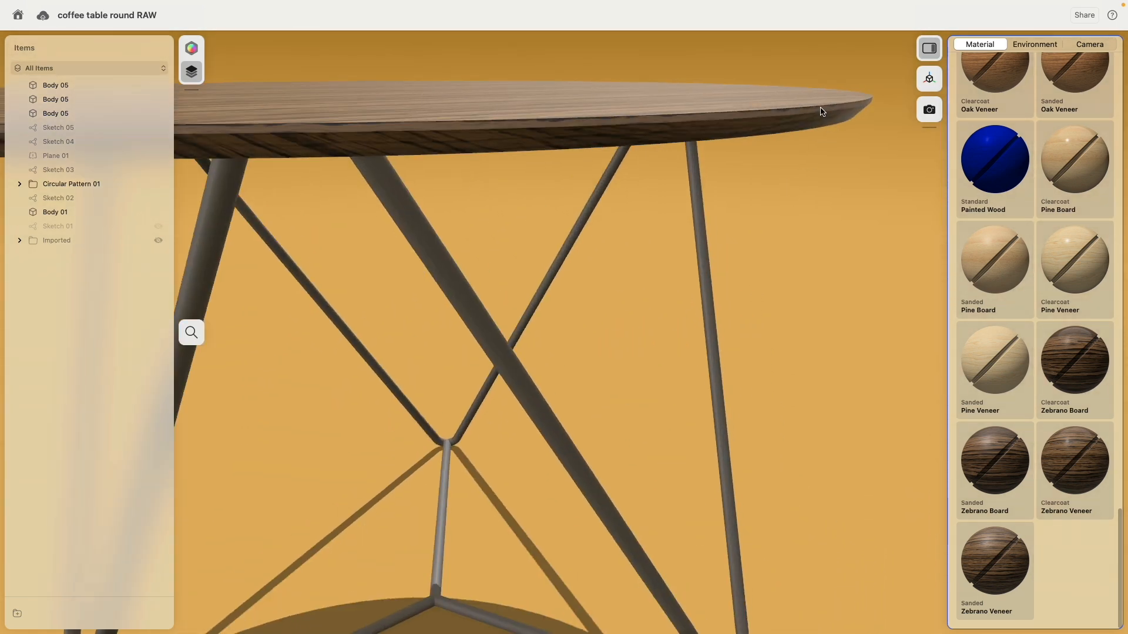
left_click(823, 124)
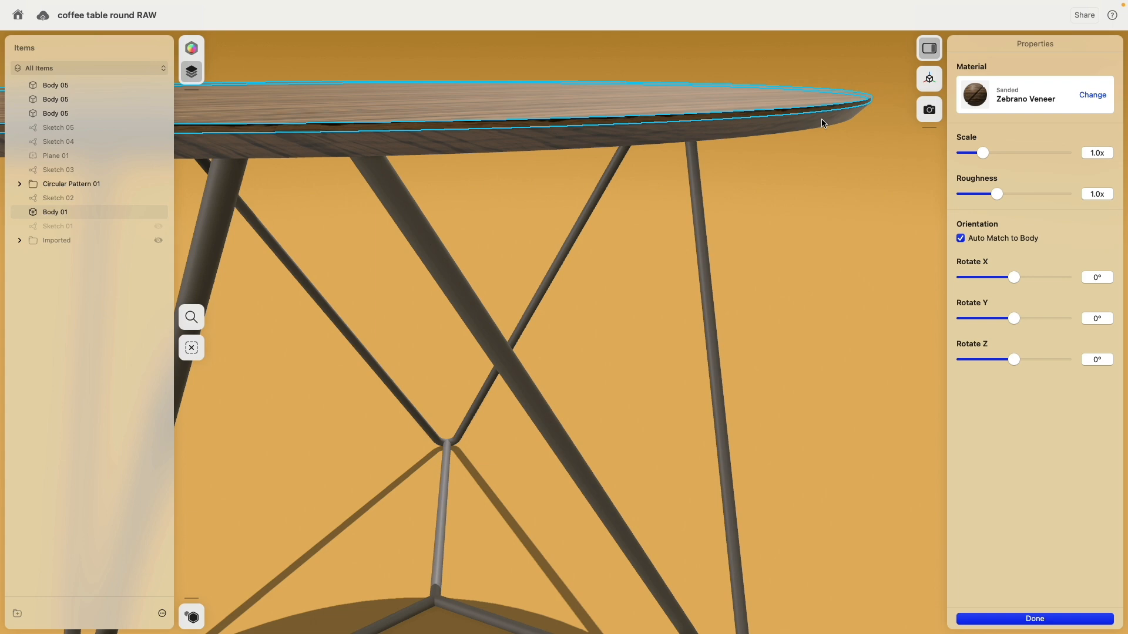
left_click(1092, 96)
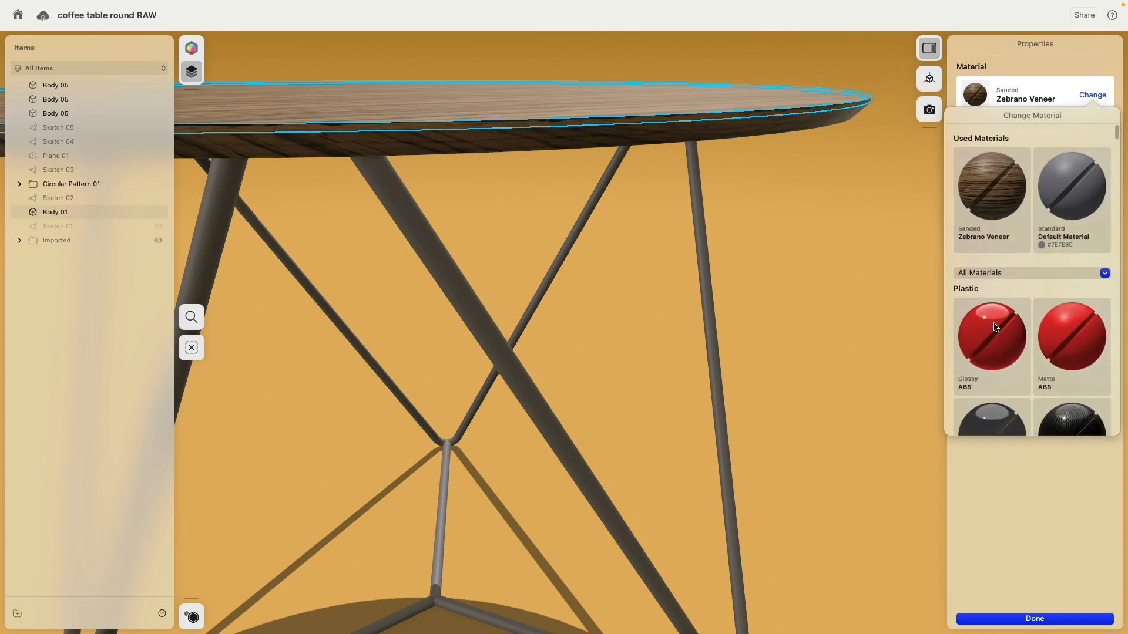
left_click_drag(995, 327, 866, 107)
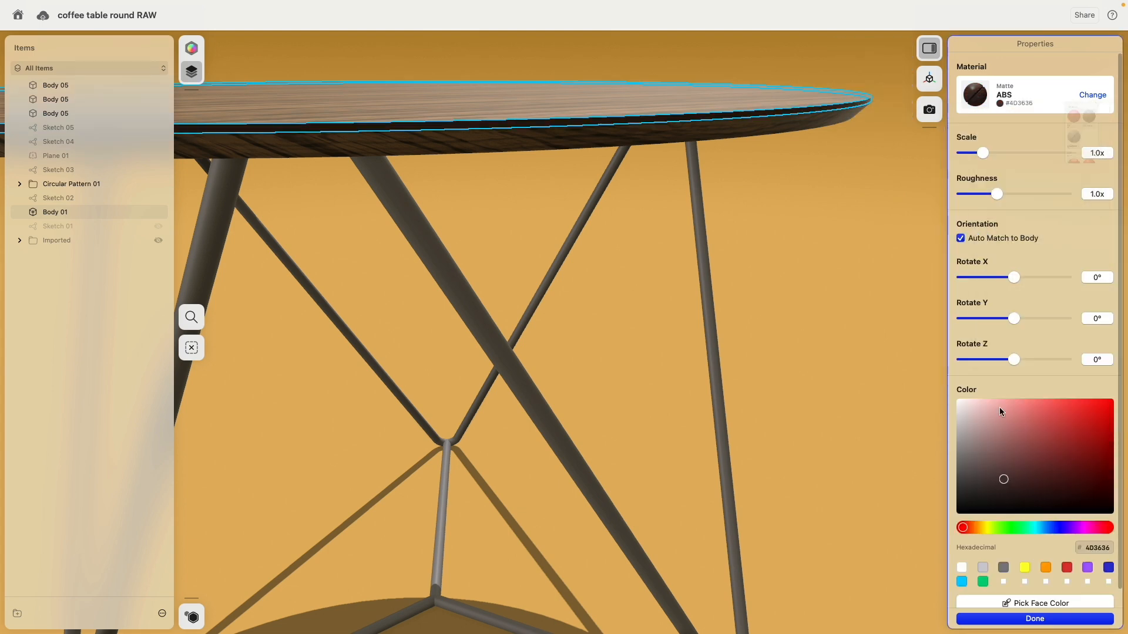
left_click_drag(981, 417, 903, 358)
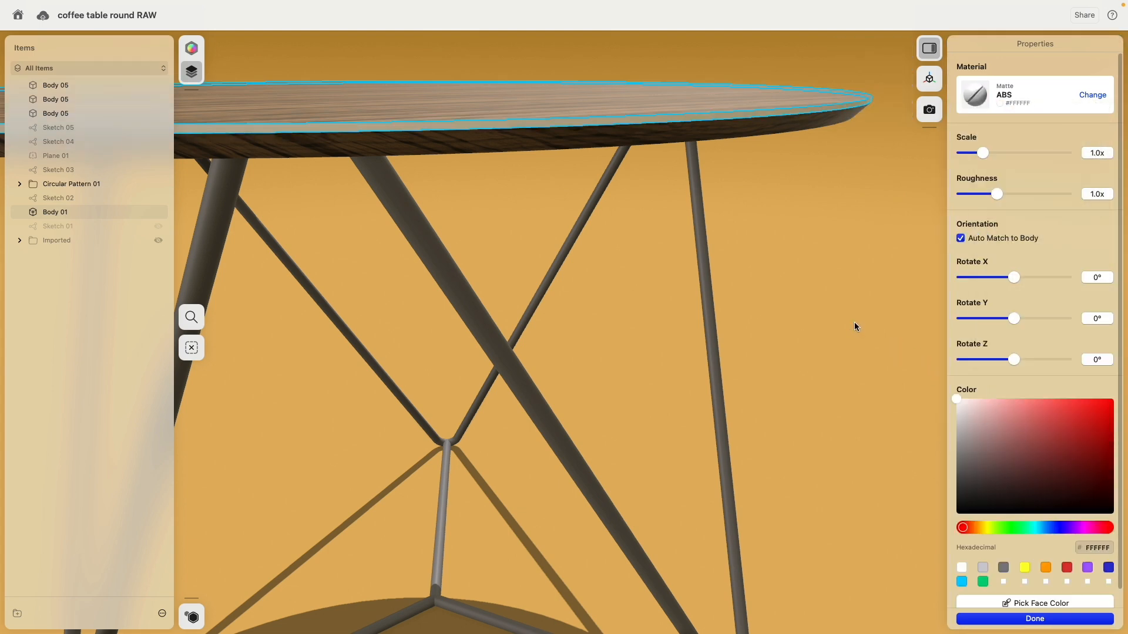
Apply the white matte ABS material to the chamfered face beneath the tabletop's edge
left_click(854, 324)
scroll(829, 388, "down", 10)
right_click_drag(664, 400, 706, 320)
scroll(722, 359, "up", 10)
left_click(709, 376)
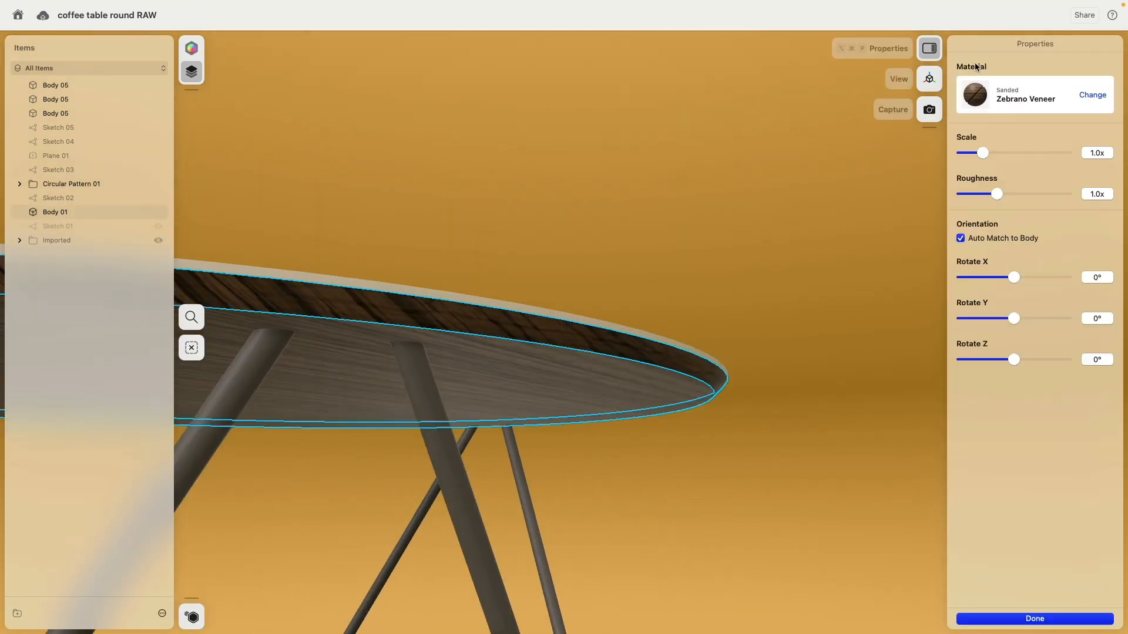
left_click(975, 94)
left_click(981, 171)
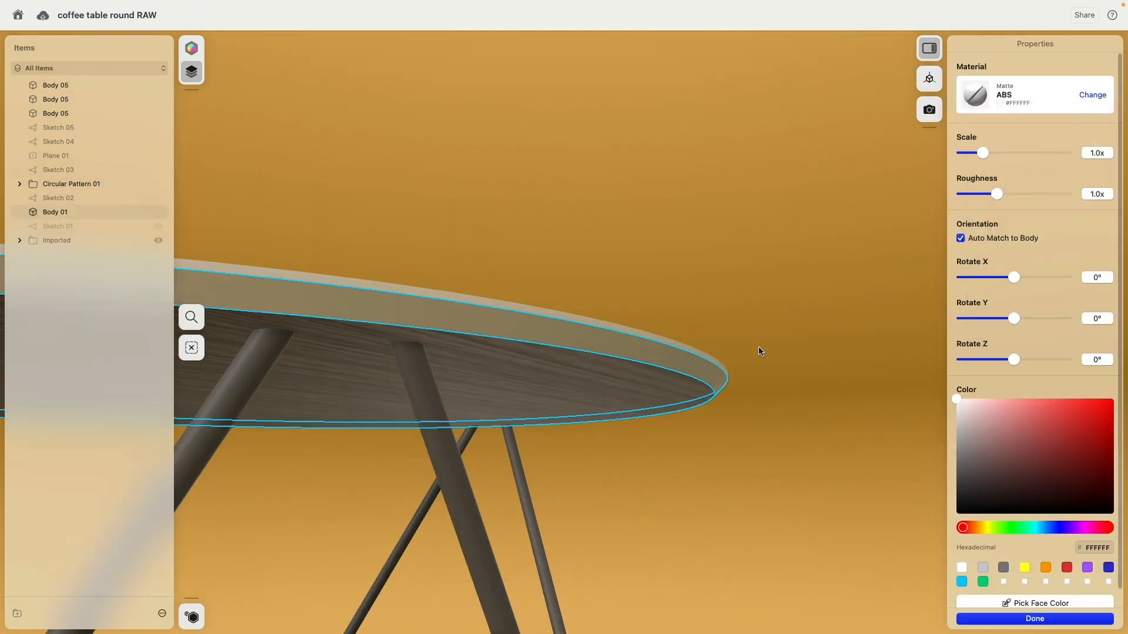
left_click(758, 352)
mouse_move(757, 354)
right_mouse_down()
mouse_move(755, 312)
mouse_move(742, 348)
right_mouse_up()
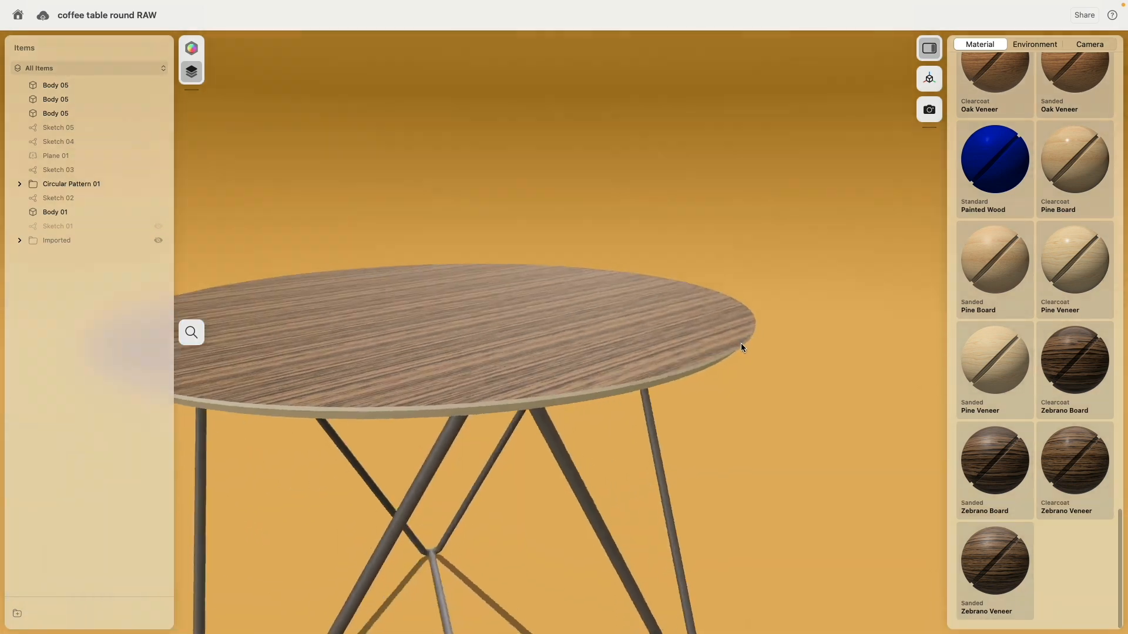
Apply the brushed Gold metal material to the base tubes in the Circular Pattern 01 folder
scroll(741, 347, "down", 10)
scroll(1030, 317, "up", 5)
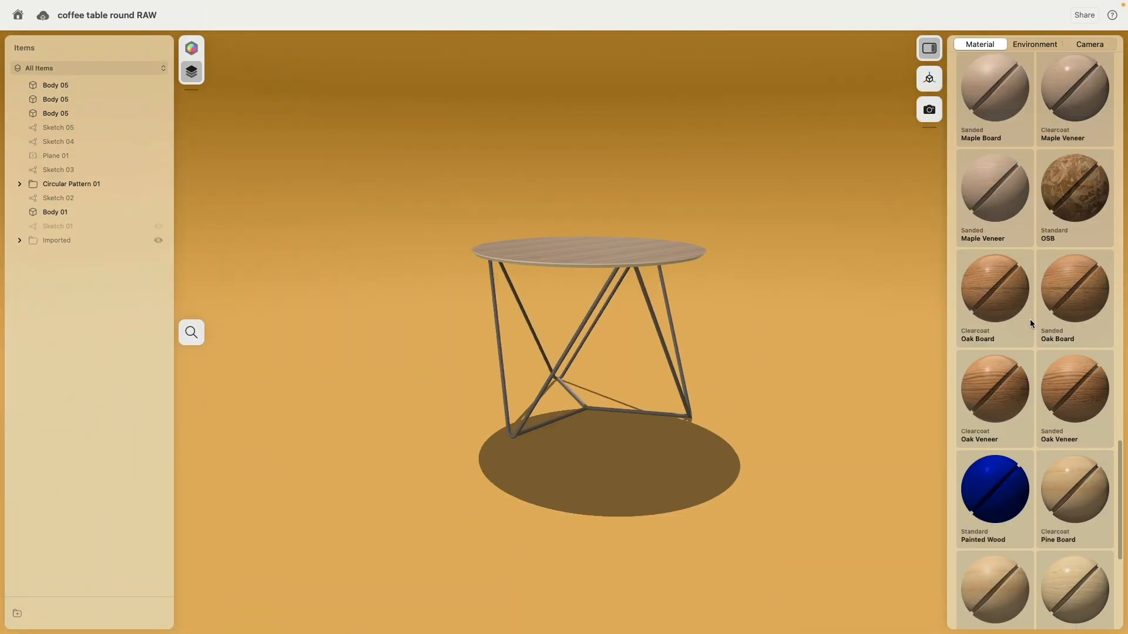
scroll(1030, 322, "up", 10)
left_click(1000, 208)
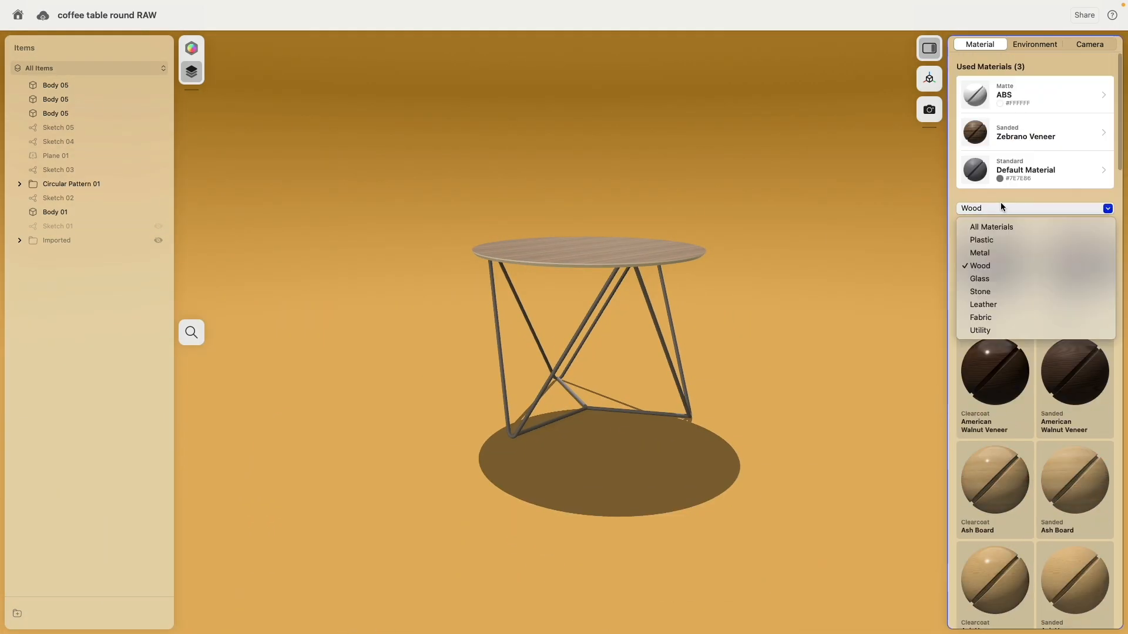
left_click(994, 252)
scroll(1070, 412, "down", 10)
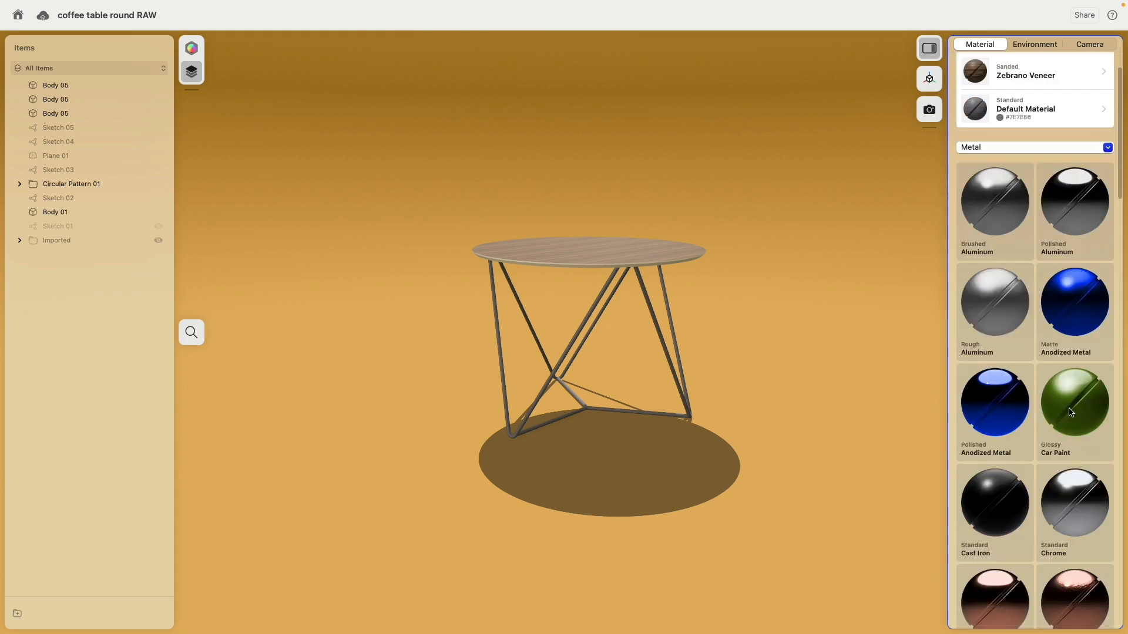
scroll(1071, 413, "down", 3)
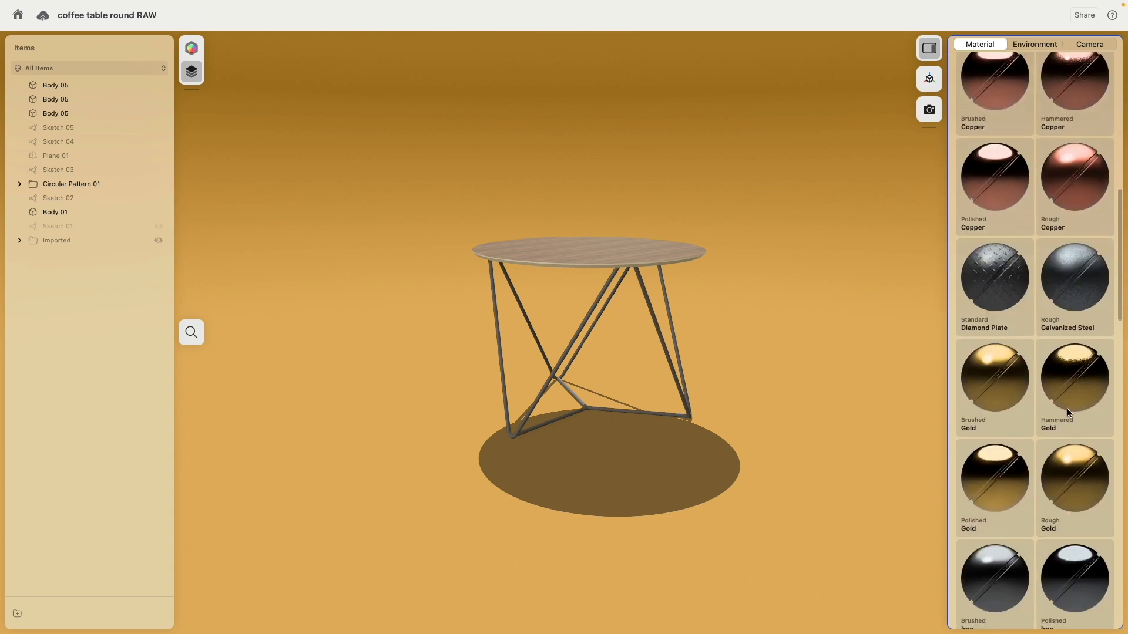
scroll(1015, 379, "down", 1)
mouse_move(1015, 379)
left_mouse_down()
mouse_move(679, 365)
mouse_move(174, 266)
mouse_move(100, 186)
left_mouse_up()
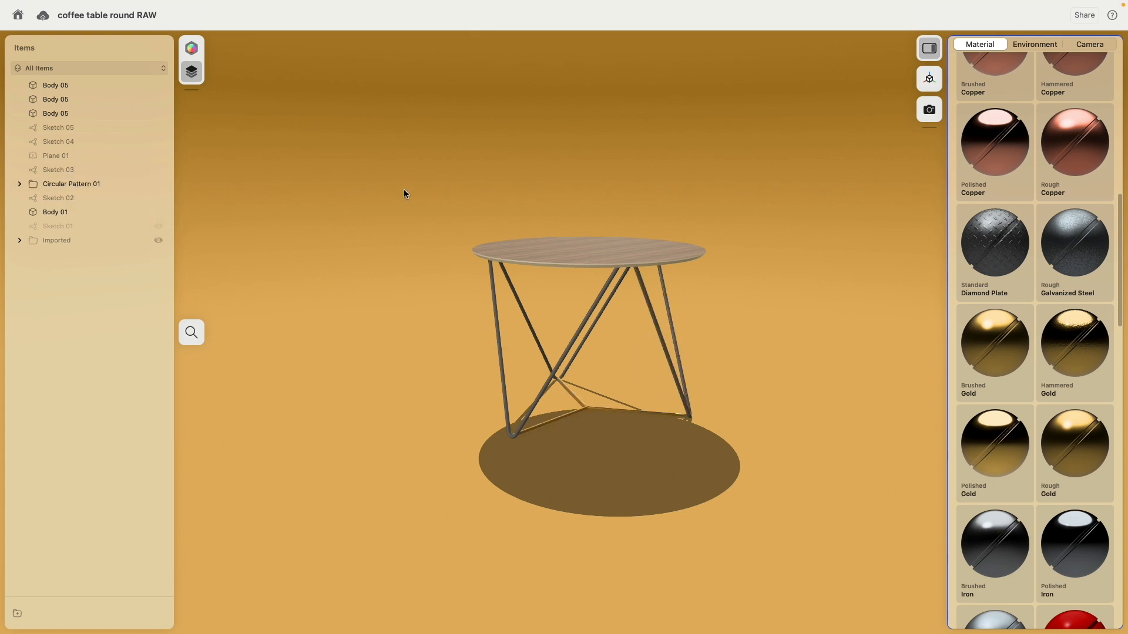
Apply the brushed Gold material to each of the three V-shaped leg bodies
mouse_move(998, 339)
left_mouse_down()
mouse_move(7, 27)
mouse_move(54, 118)
mouse_move(66, 110)
left_mouse_up()
mouse_move(997, 325)
left_mouse_down()
mouse_move(55, 70)
mouse_move(69, 109)
left_mouse_up()
mouse_move(989, 339)
left_mouse_down()
mouse_move(20, 47)
mouse_move(55, 85)
left_mouse_up()
scroll(687, 417, "up", 2)
scroll(688, 418, "up", 3)
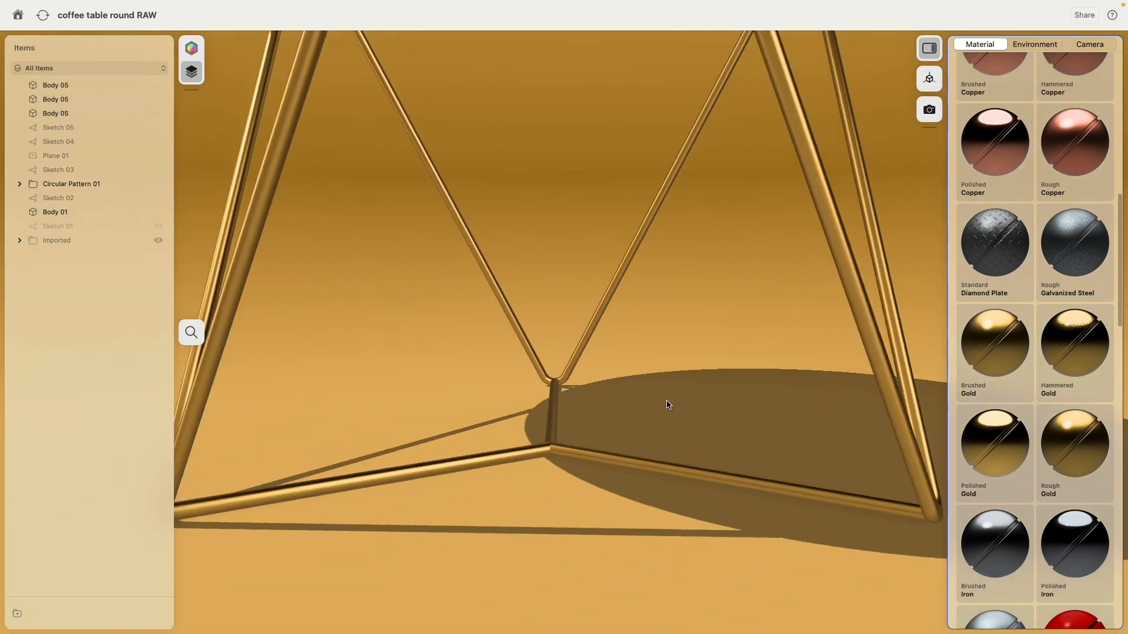
scroll(670, 403, "down", 5)
mouse_move(671, 386)
right_mouse_down()
mouse_move(684, 335)
mouse_move(636, 399)
mouse_move(675, 400)
right_mouse_up()
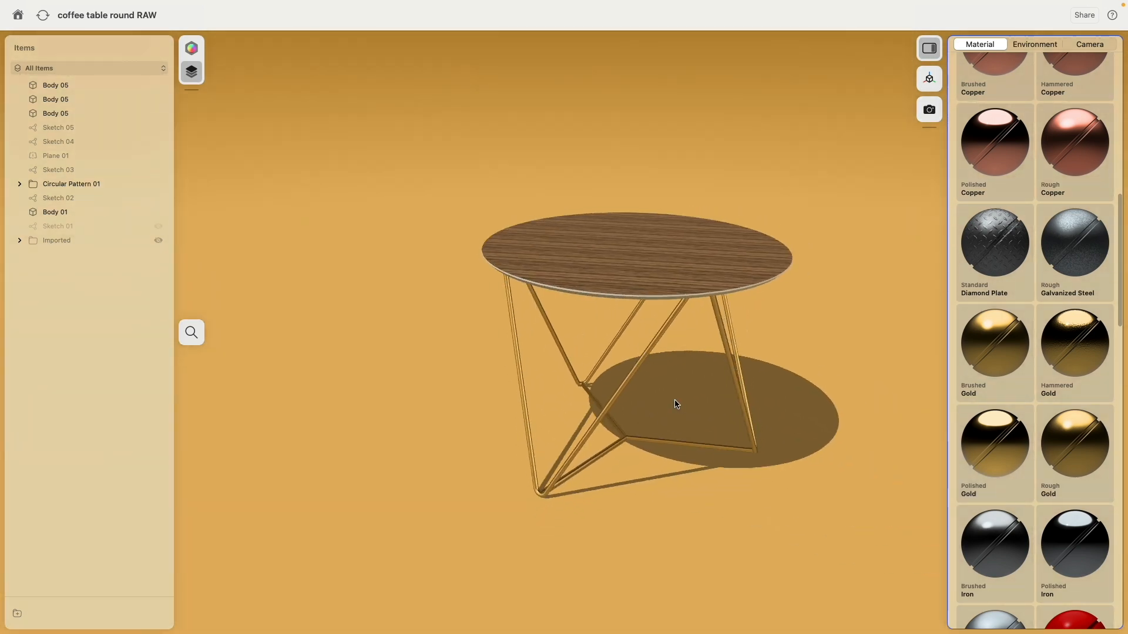
Switch to the modeling workspace and move the three V-shaped leg bodies into the Circular Pattern 01 folder
left_click(196, 49)
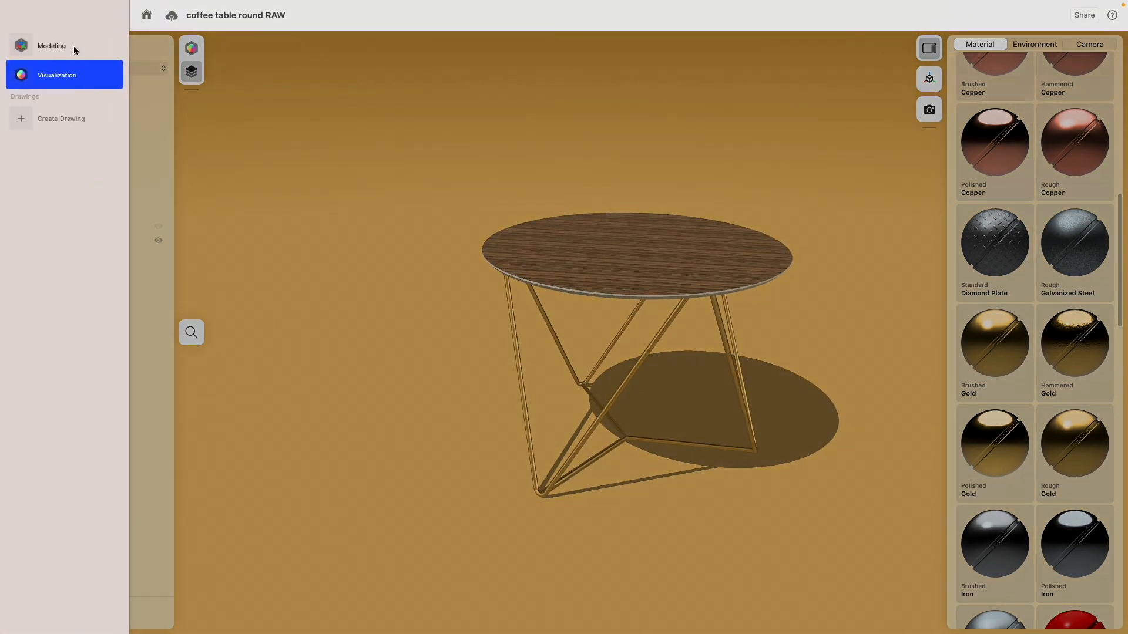
left_click(71, 46)
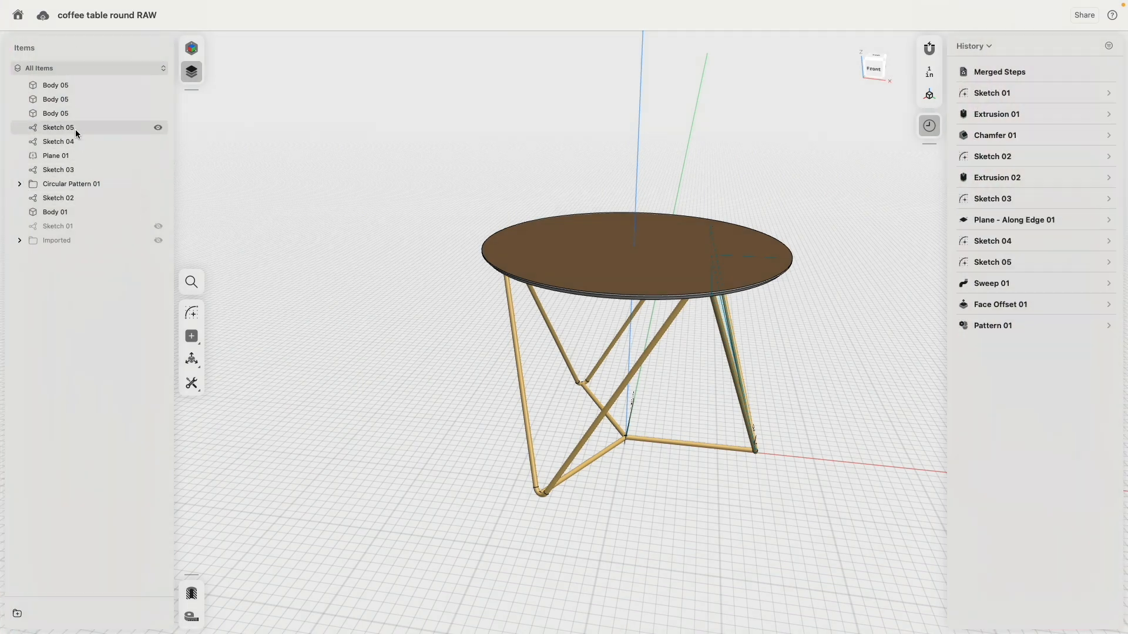
left_click(62, 114)
left_click(61, 86, "shift")
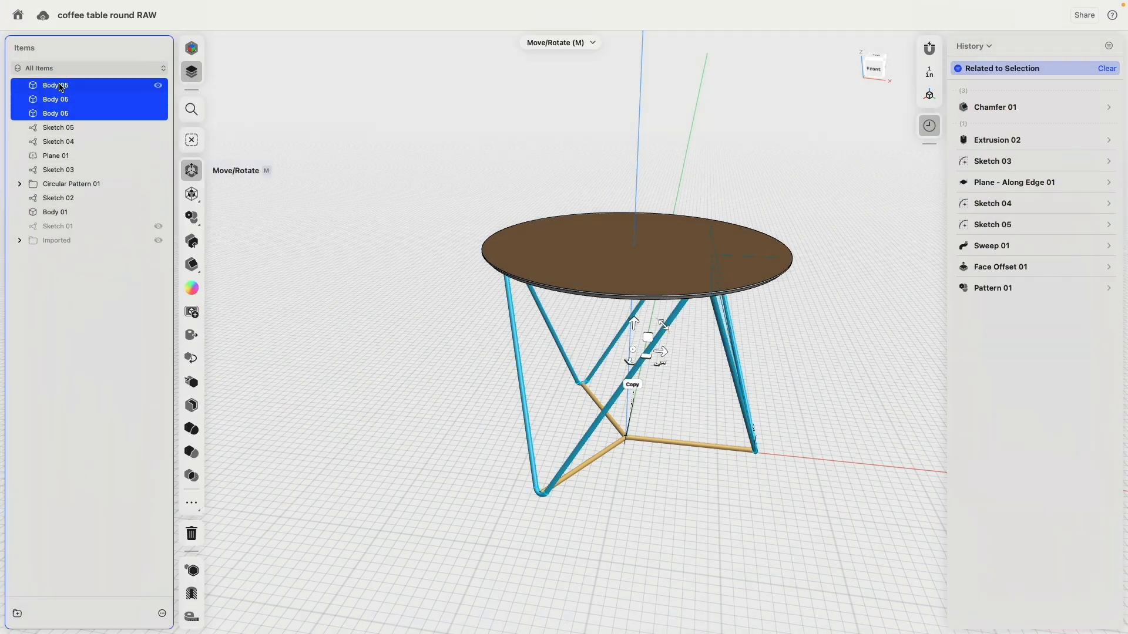
left_click_drag(83, 179, 76, 182)
Group Sketches 01 to 05 and Plane 01 into a new folder
double_click(61, 182)
left_click(57, 158, "super")
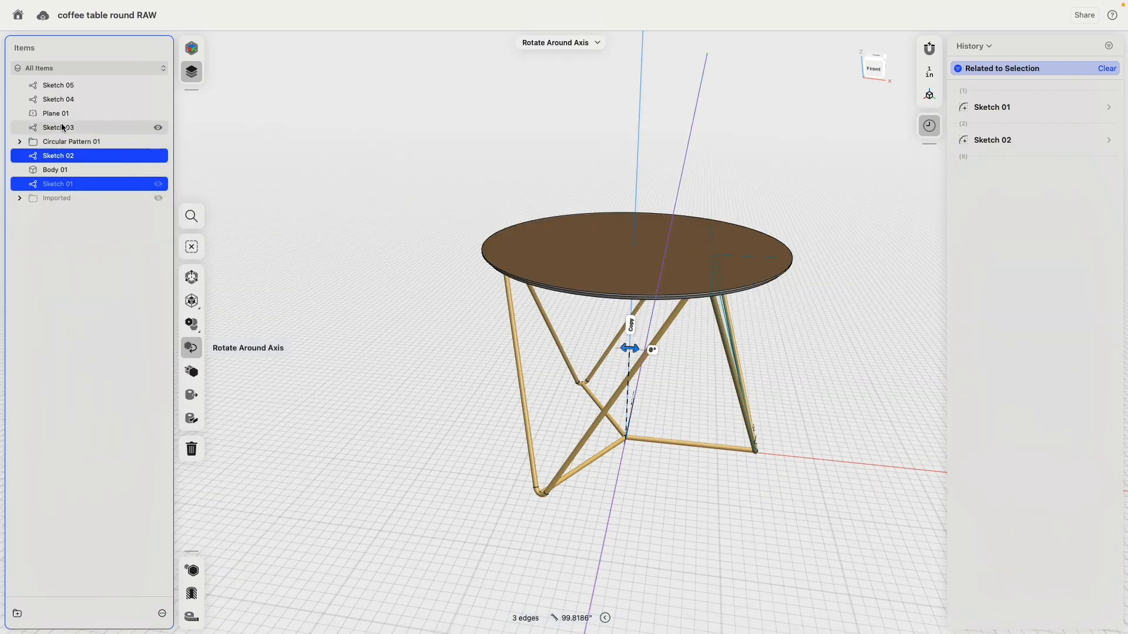
left_click(61, 128, "super")
left_click(63, 114, "super")
left_click(65, 100, "super")
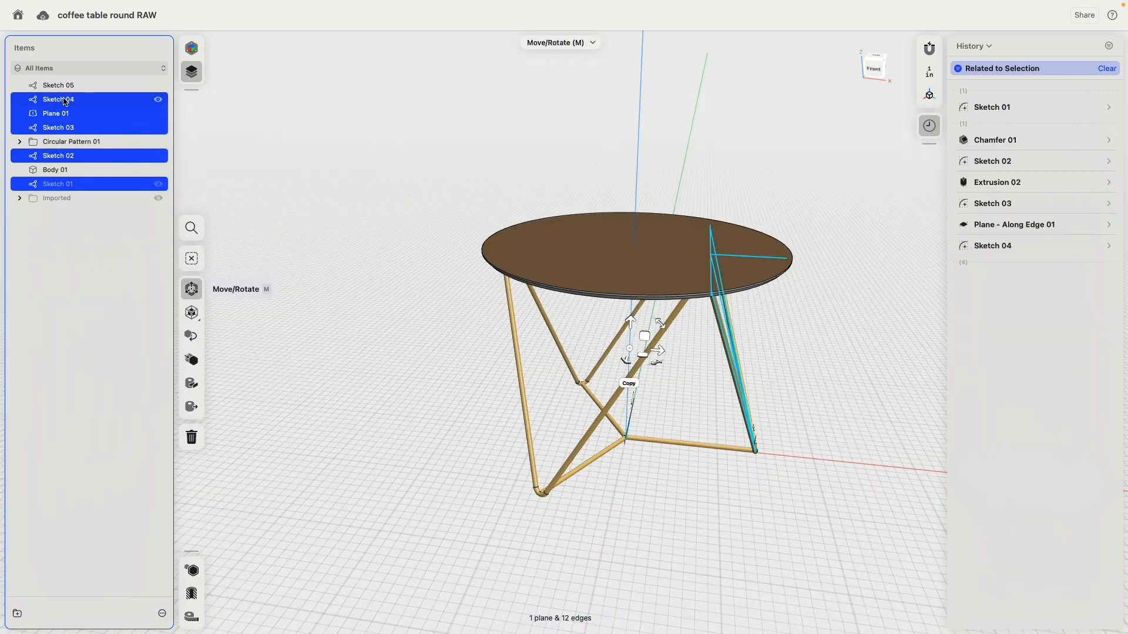
mouse_move(63, 99)
left_mouse_down()
mouse_move(78, 98)
mouse_move(70, 86)
left_mouse_up()
Rename the new folder holding the sketches and the plane to Sketches
right_click(50, 84)
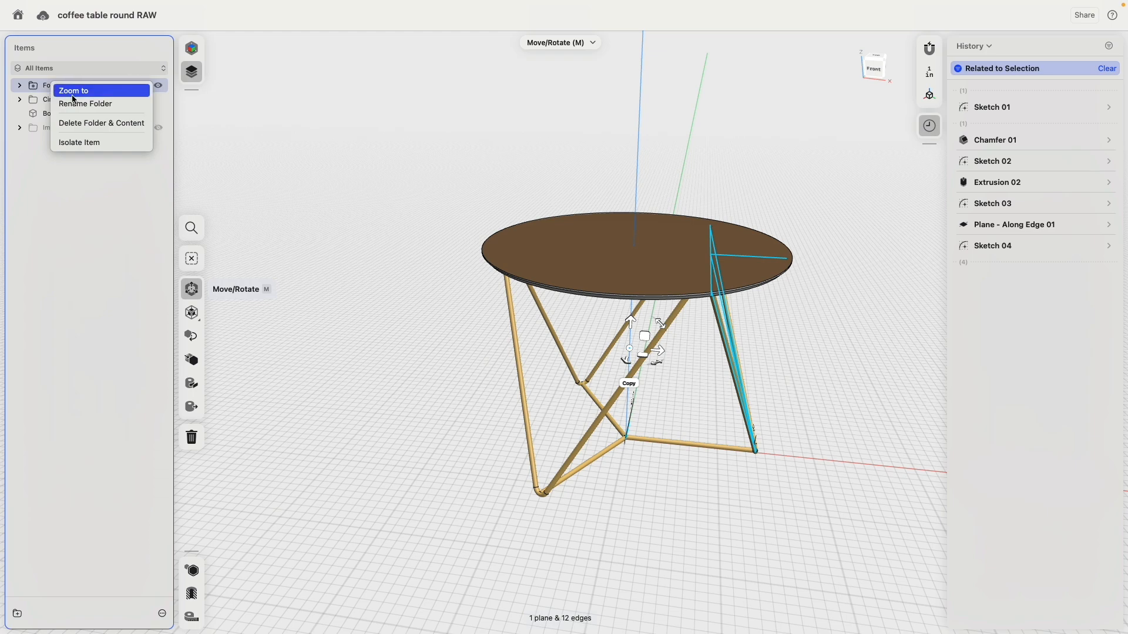
left_click(76, 104)
type("Ske")
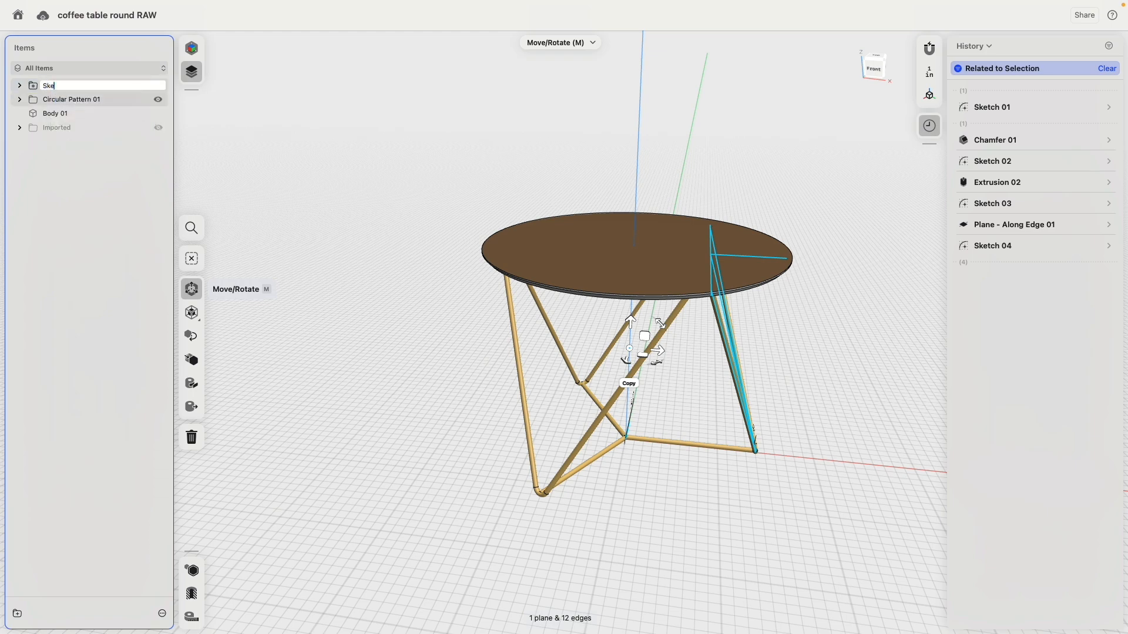
type("tches")
key("Return")
left_click(300, 159)
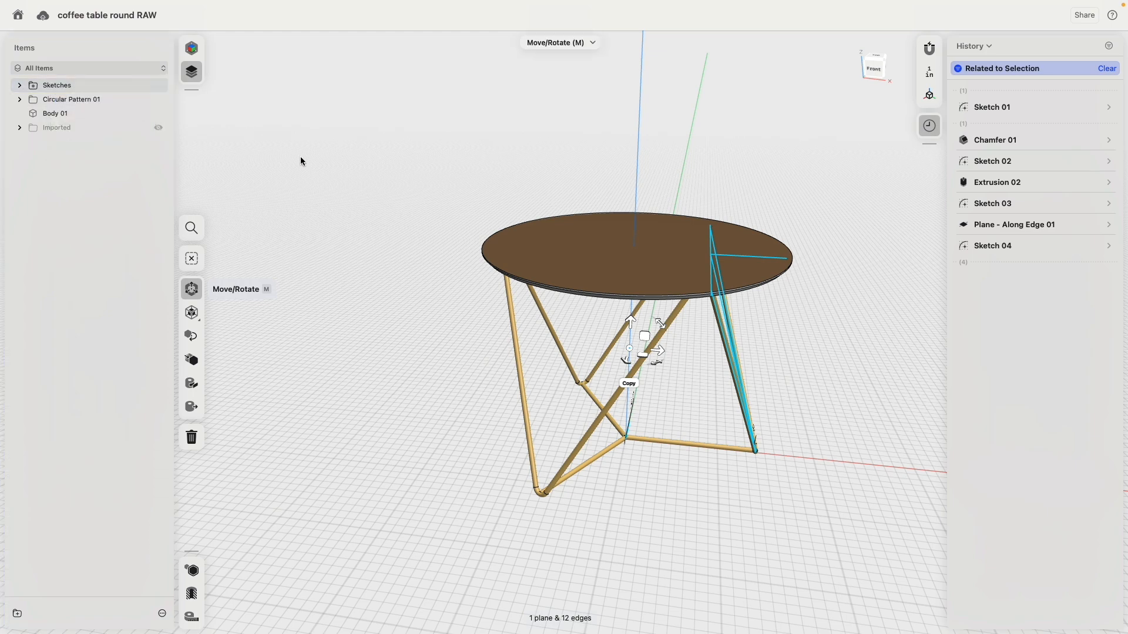
Switch to the visualization workspace and apply the polished Aluminum material to the Circular Pattern 01 folder
left_click(192, 49)
left_click(45, 71)
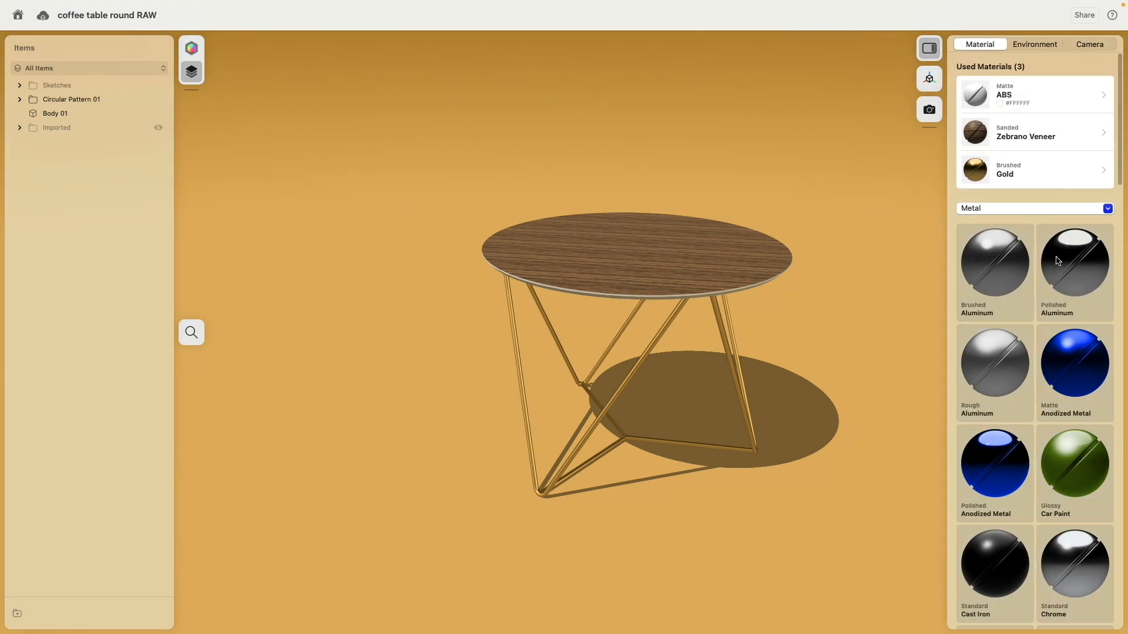
left_click_drag(1065, 252, 105, 107)
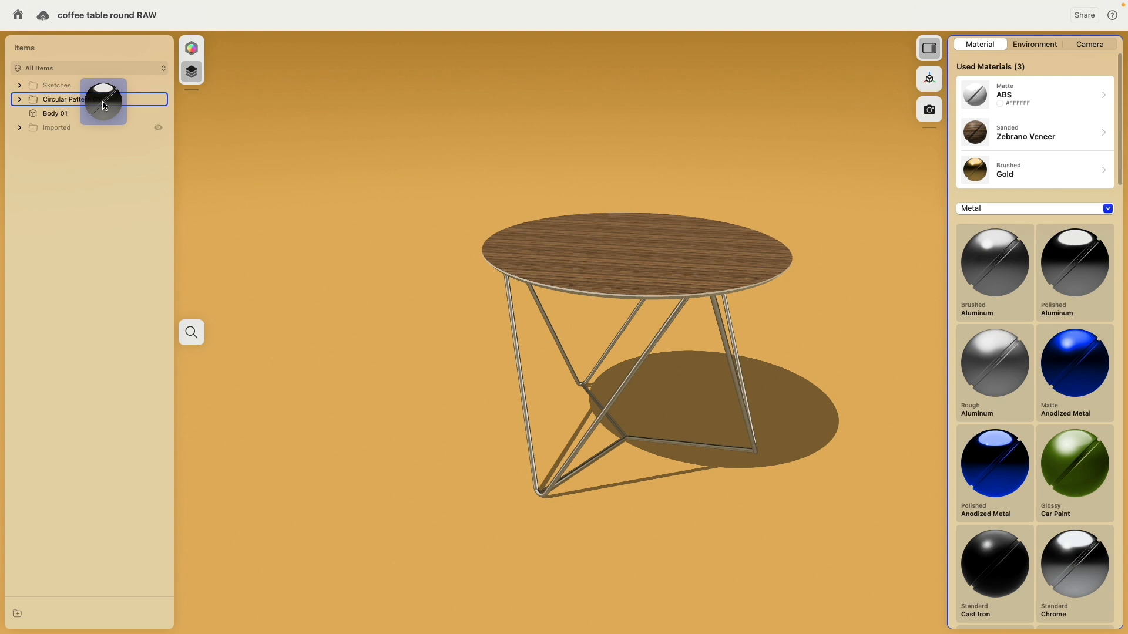
left_click_drag(103, 102, 103, 102)
Examine the aluminum legs, the tabletop's underside and its white edge from below and above
right_click_drag(423, 339, 679, 358)
middle_click_drag(679, 358, 760, 355)
scroll(715, 343, "up", 5)
right_click_drag(760, 355, 521, 262)
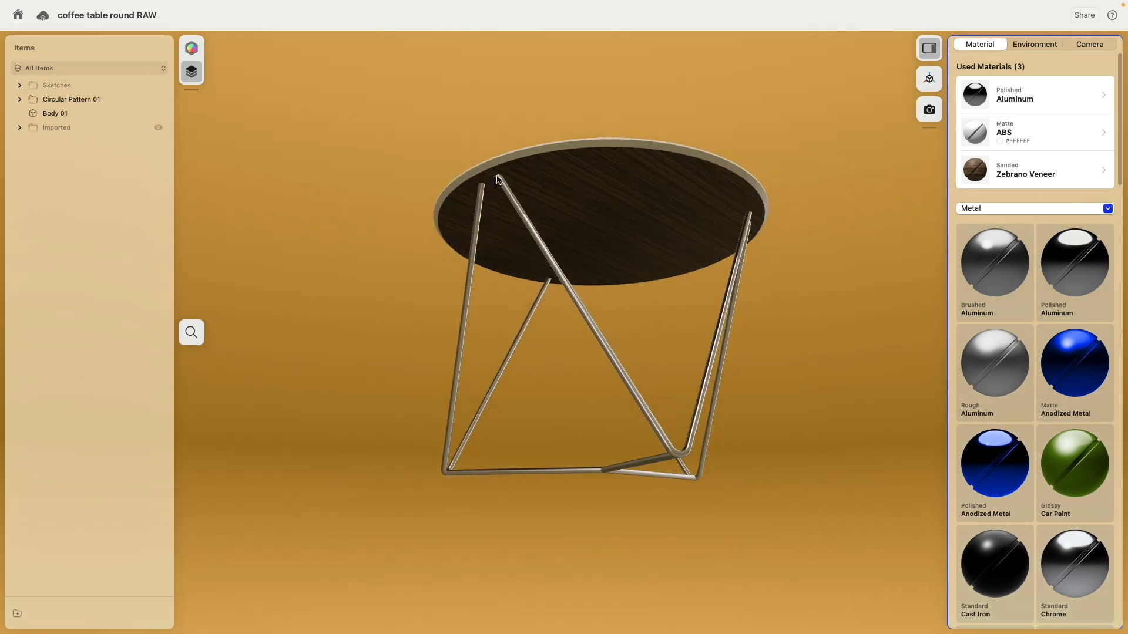
right_click_drag(811, 288, 808, 320)
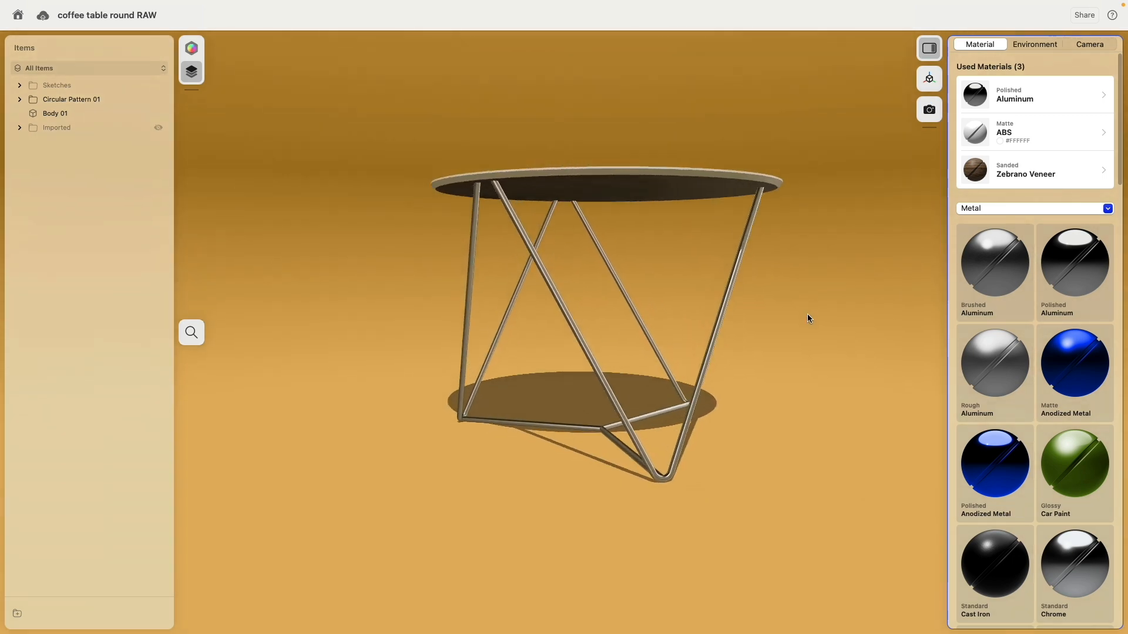
middle_click_drag(810, 252, 794, 258)
left_click_drag(985, 118, 668, 196)
right_click_drag(793, 312, 873, 287)
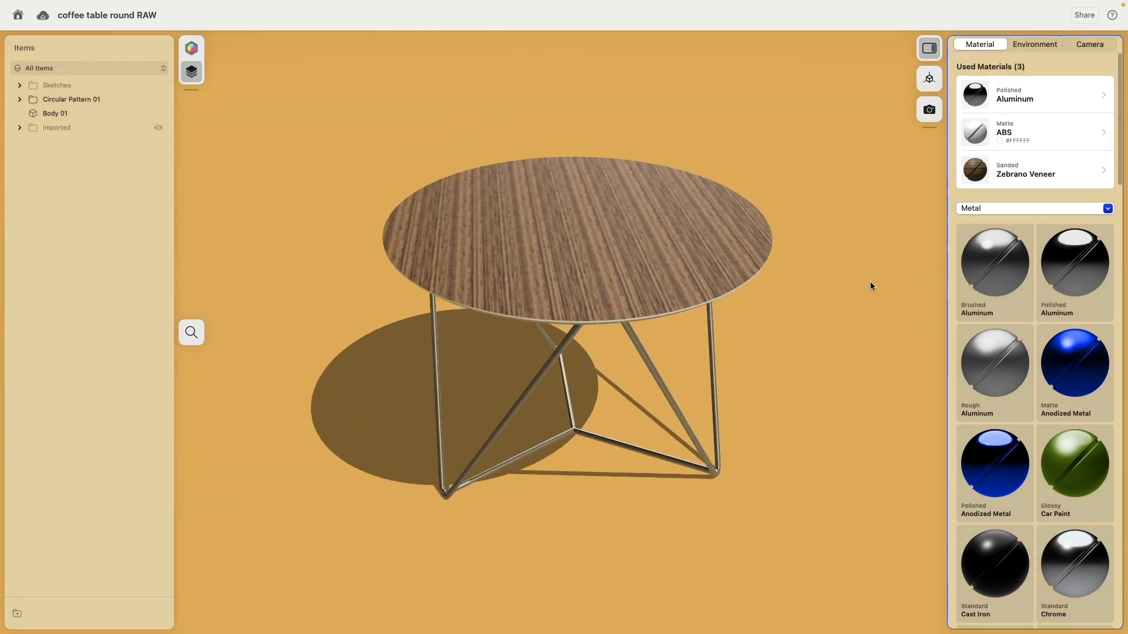
Apply the brushed Gold material to all base tubes and legs in the Circular Pattern 01 folder
scroll(1037, 408, "down", 15)
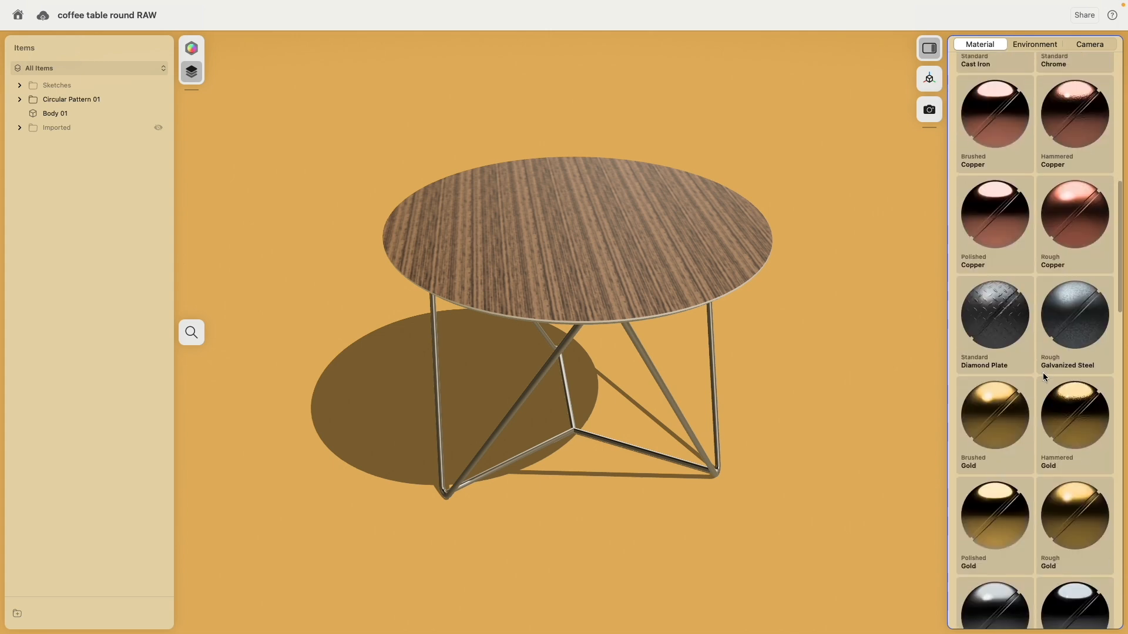
left_click_drag(995, 344, 95, 103)
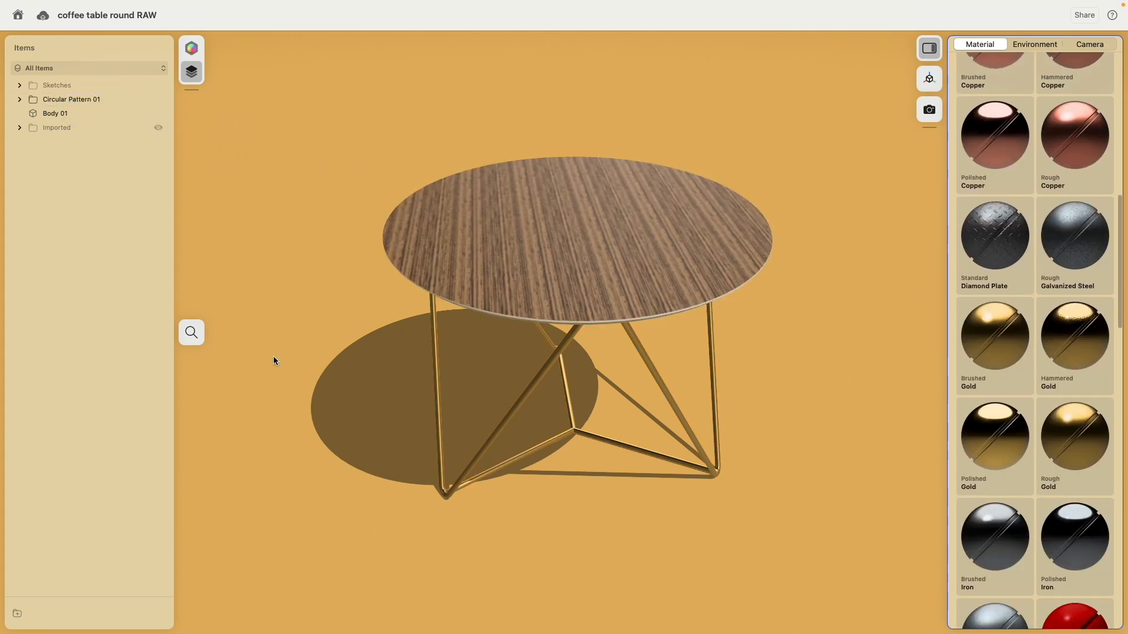
mouse_move(273, 360)
right_mouse_down()
mouse_move(354, 385)
mouse_move(456, 377)
right_mouse_up()
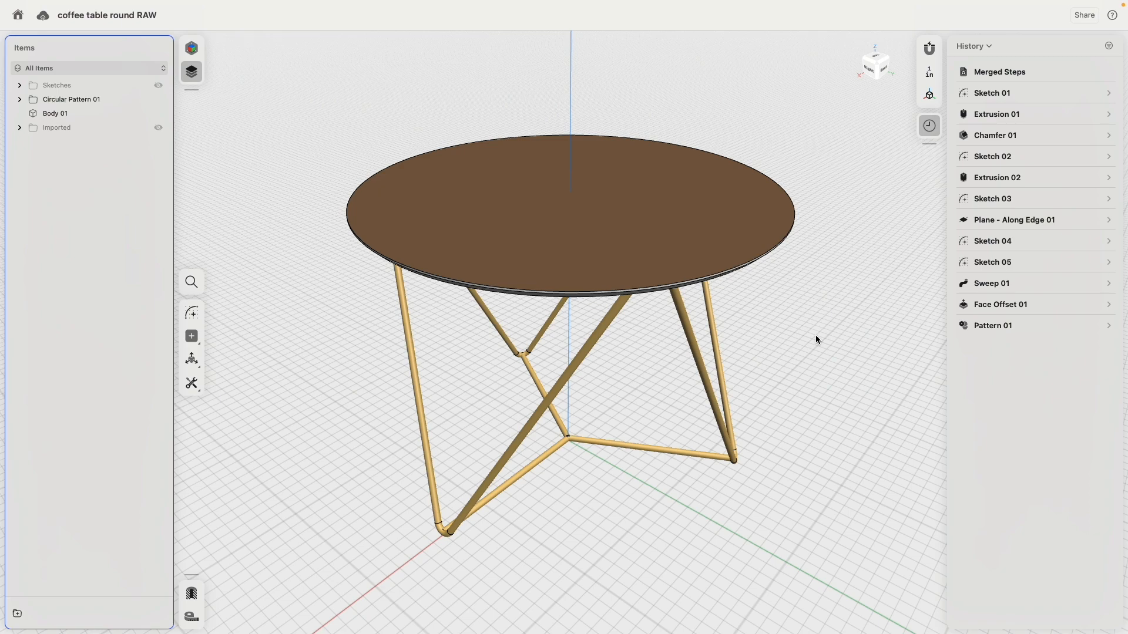
Show the imported scan mesh to compare it with the model beneath the tabletop, and hide it again
left_click(158, 128)
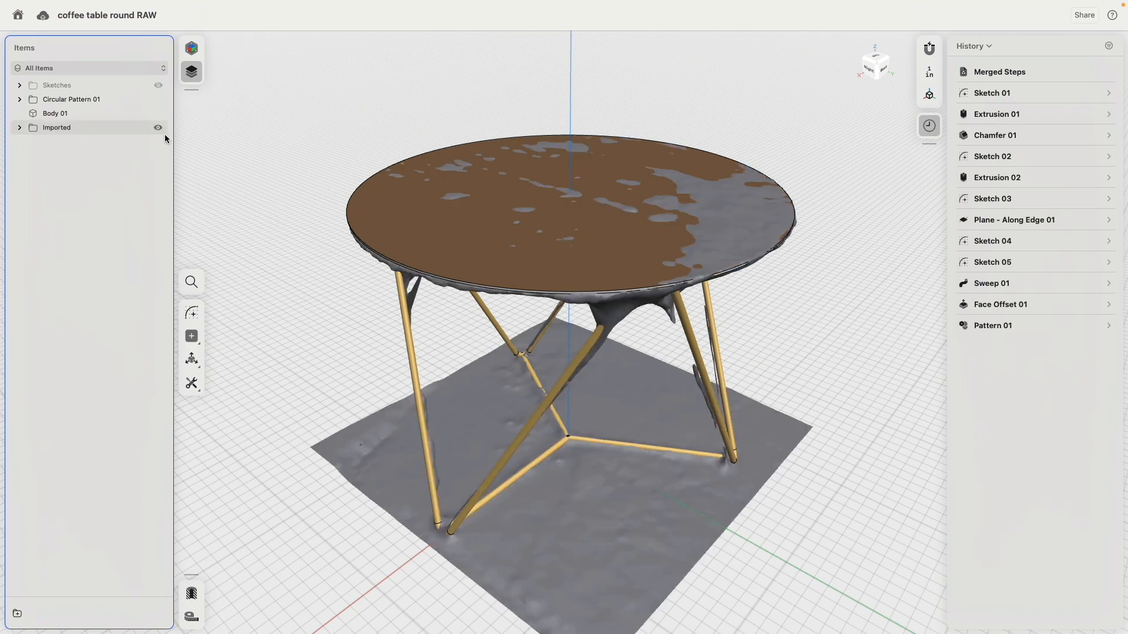
right_click_drag(294, 276, 609, 301)
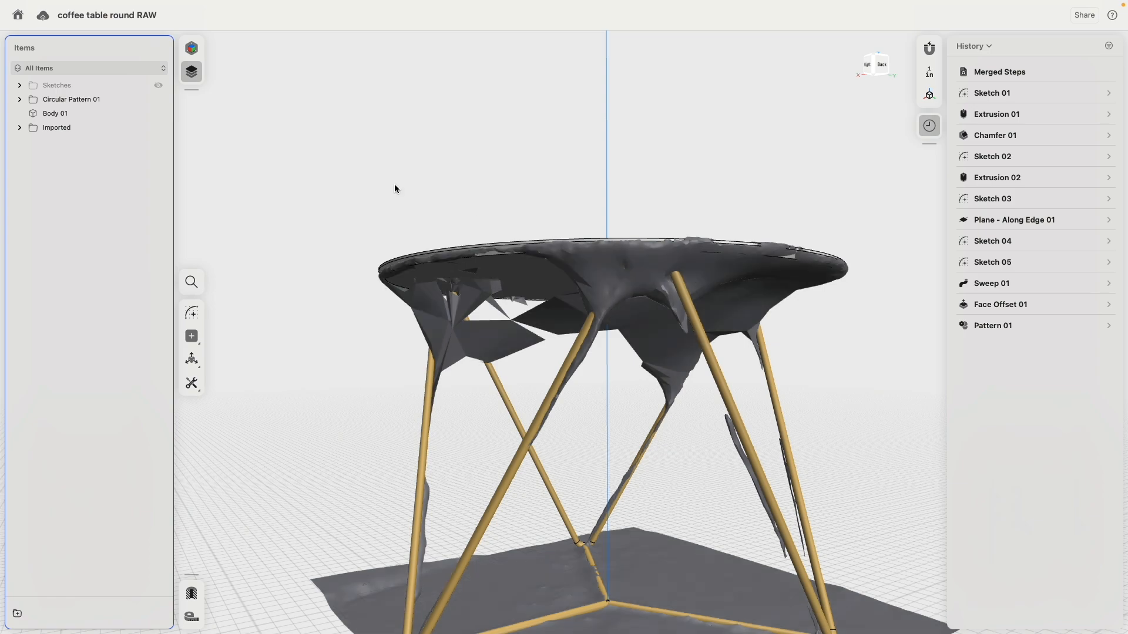
left_click(158, 128)
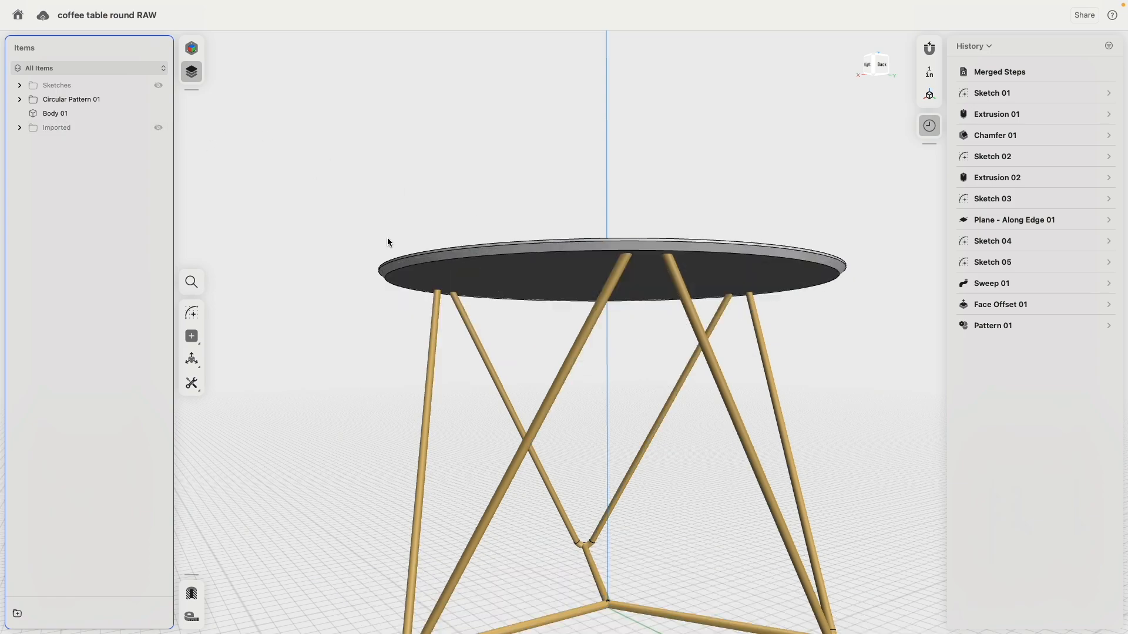
scroll(387, 238, "down", 2)
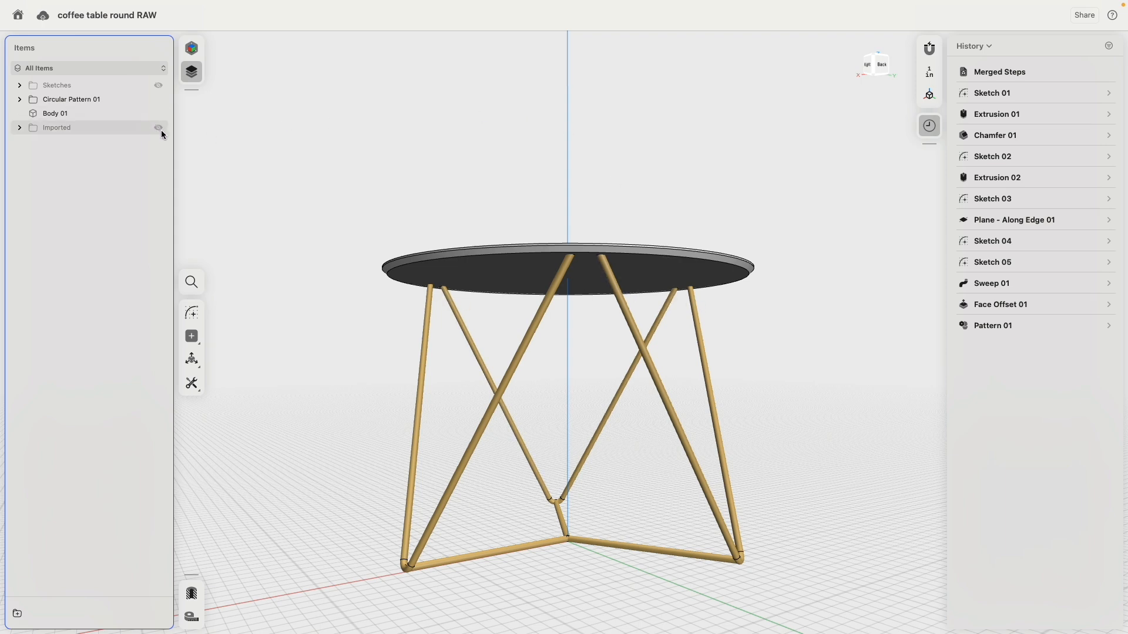
Hide the tabletop body and offset the six upper leg end faces inward by about 3.75 in to shorten the legs
left_click(159, 115)
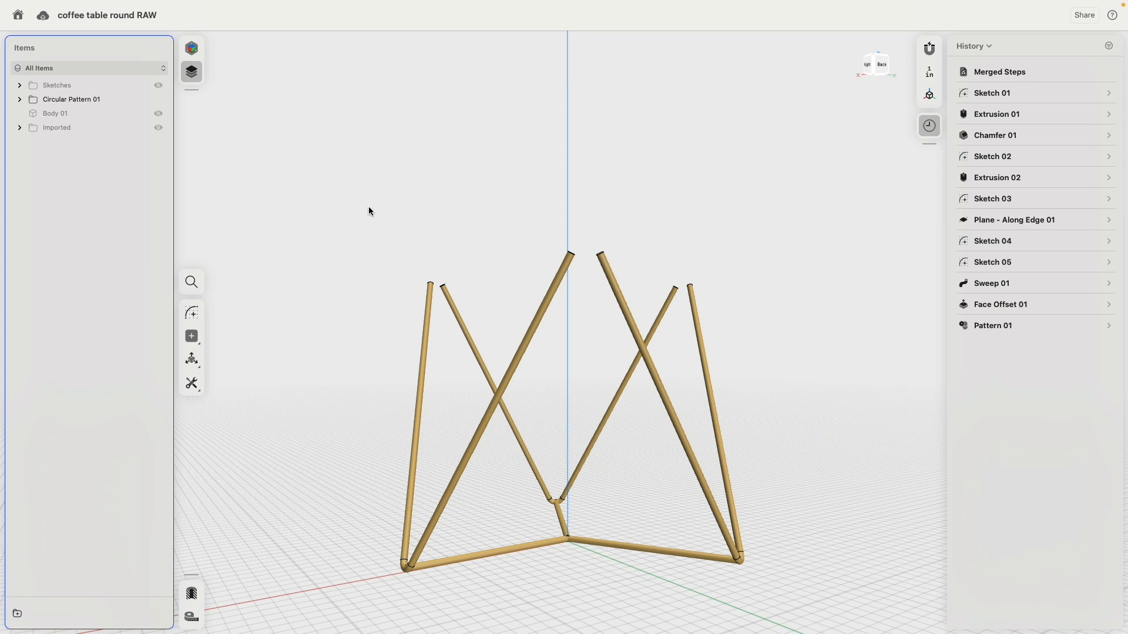
left_click_drag(369, 206, 741, 309)
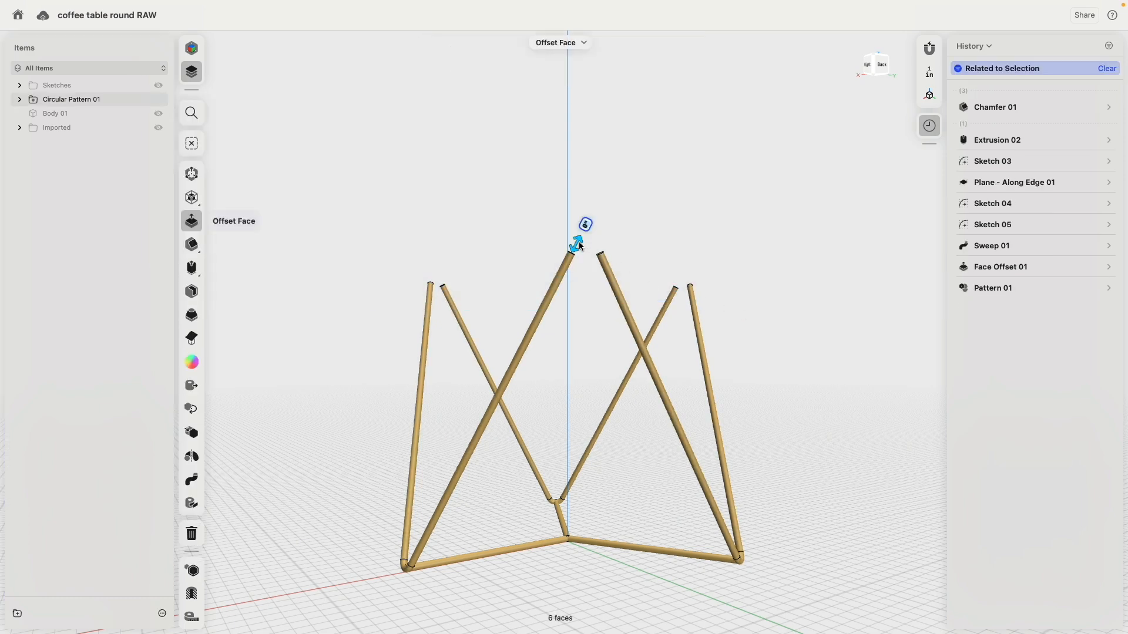
left_click_drag(579, 246, 460, 260)
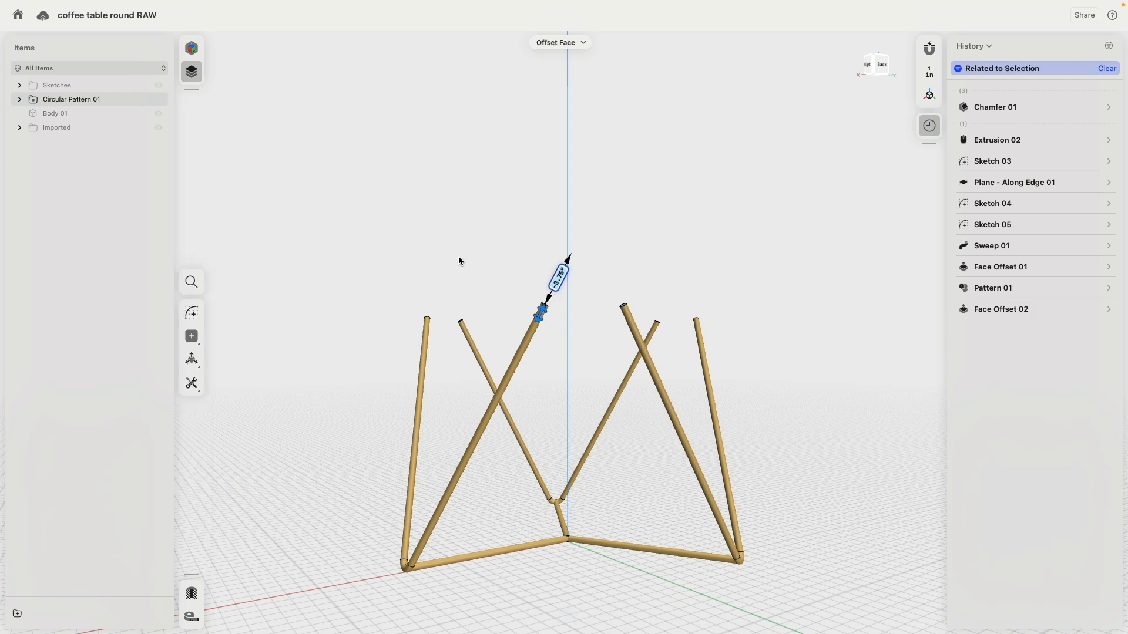
left_click(458, 258)
right_click_drag(458, 258, 455, 270)
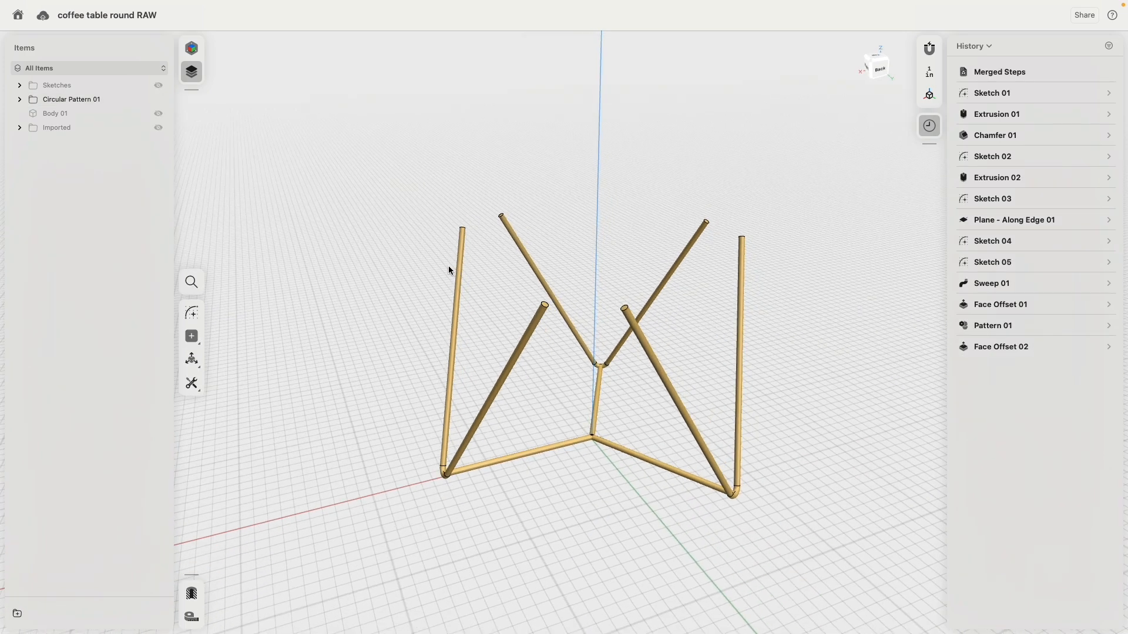
Create a two-point construction axis along one front leg, from its upper end centre to its bottom corner
left_click(192, 336)
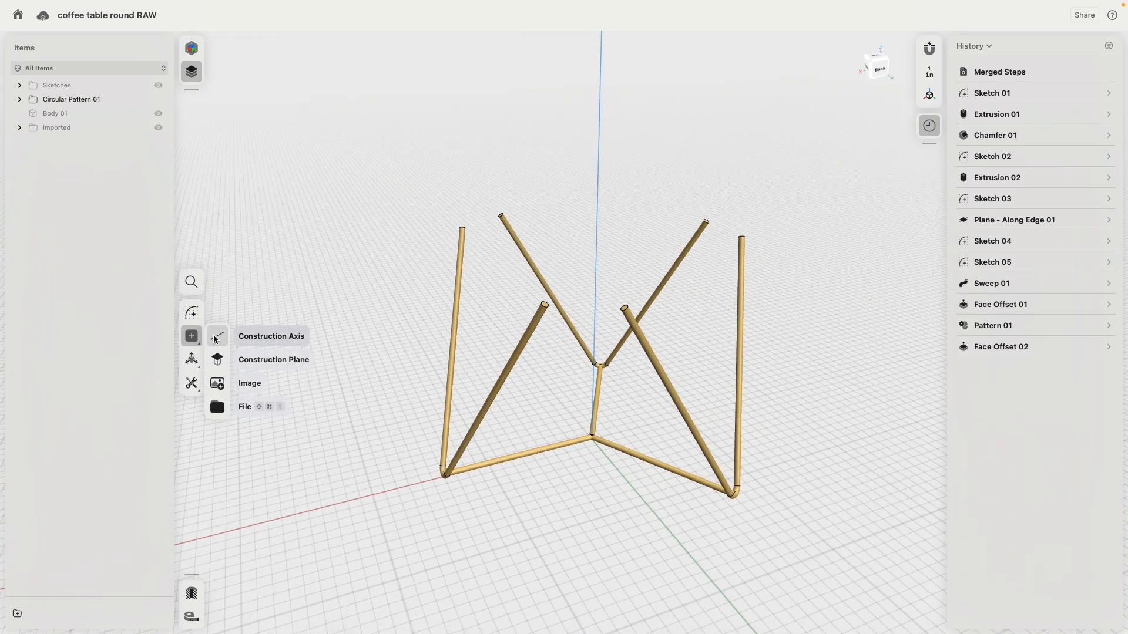
left_click(216, 338)
scroll(539, 327, "up", 3)
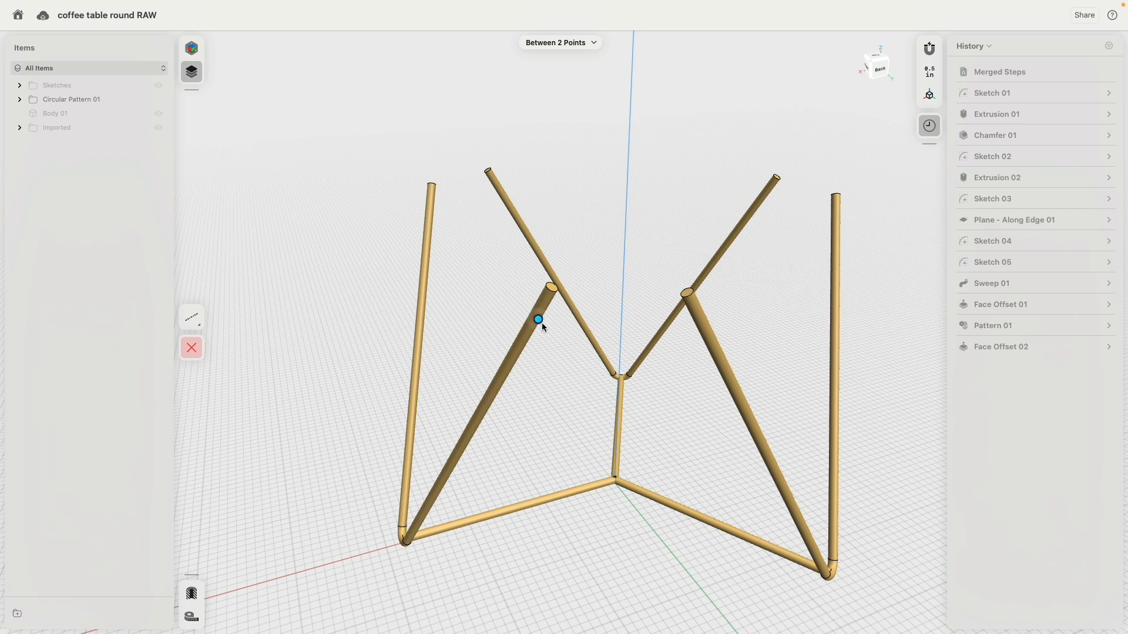
left_click(553, 288)
left_click(408, 542)
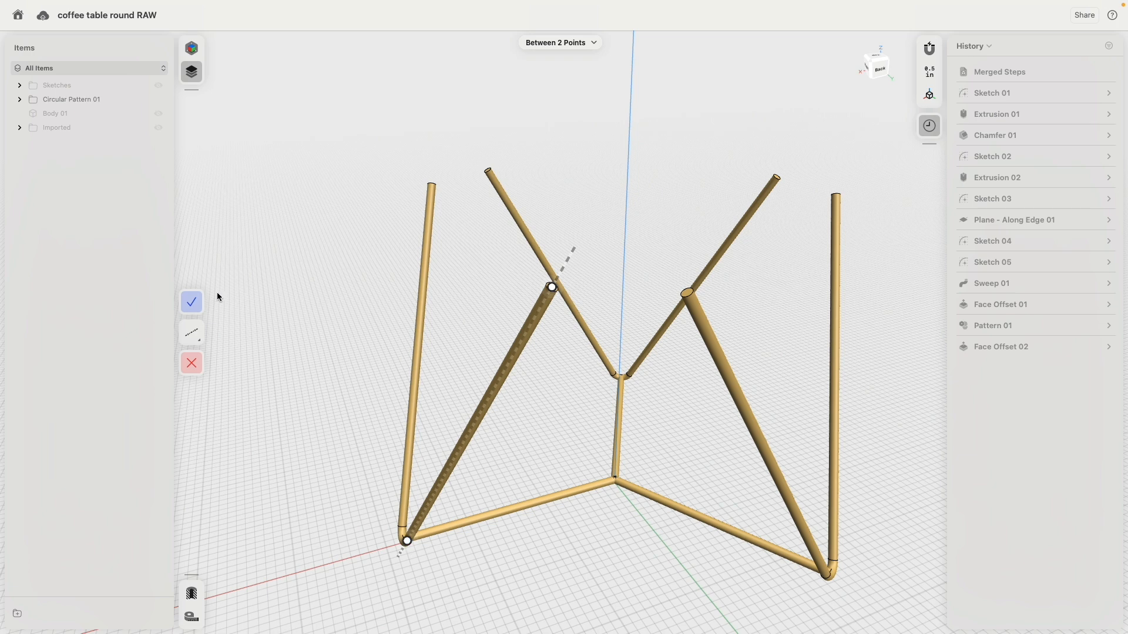
left_click(192, 301)
left_click(191, 310)
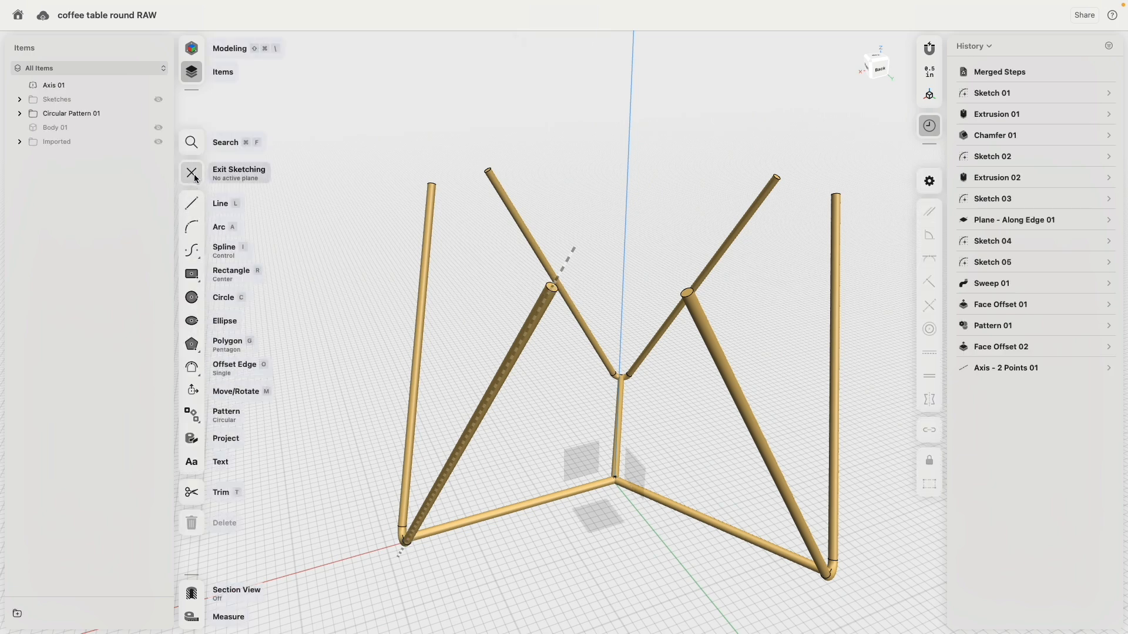
left_click(191, 173)
Create a second two-point construction axis along the neighbouring leg that leans towards the first one
left_click(192, 335)
left_click(253, 336)
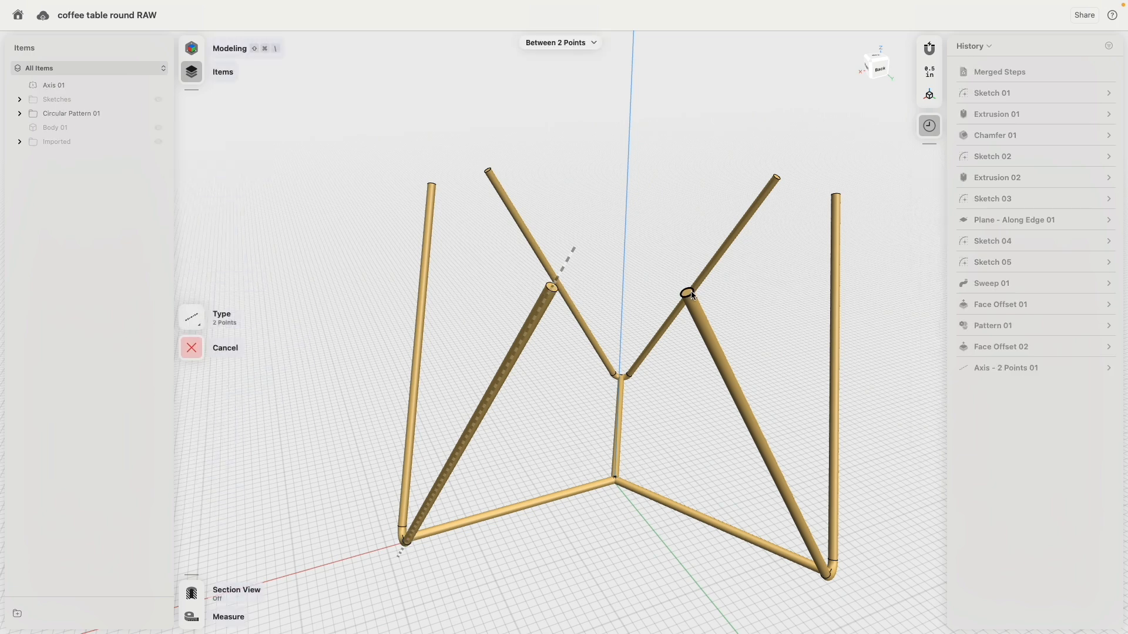
left_click(689, 293)
left_click(826, 576)
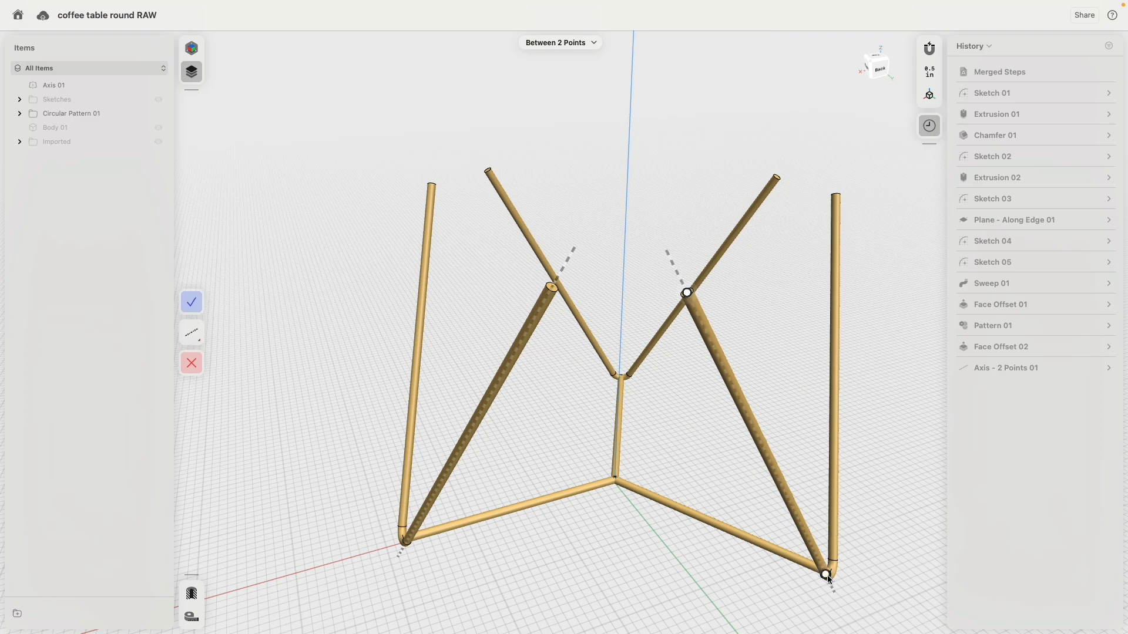
left_click(200, 301)
mouse_move(412, 346)
right_mouse_down()
mouse_move(451, 340)
mouse_move(432, 381)
mouse_move(423, 338)
right_mouse_up()
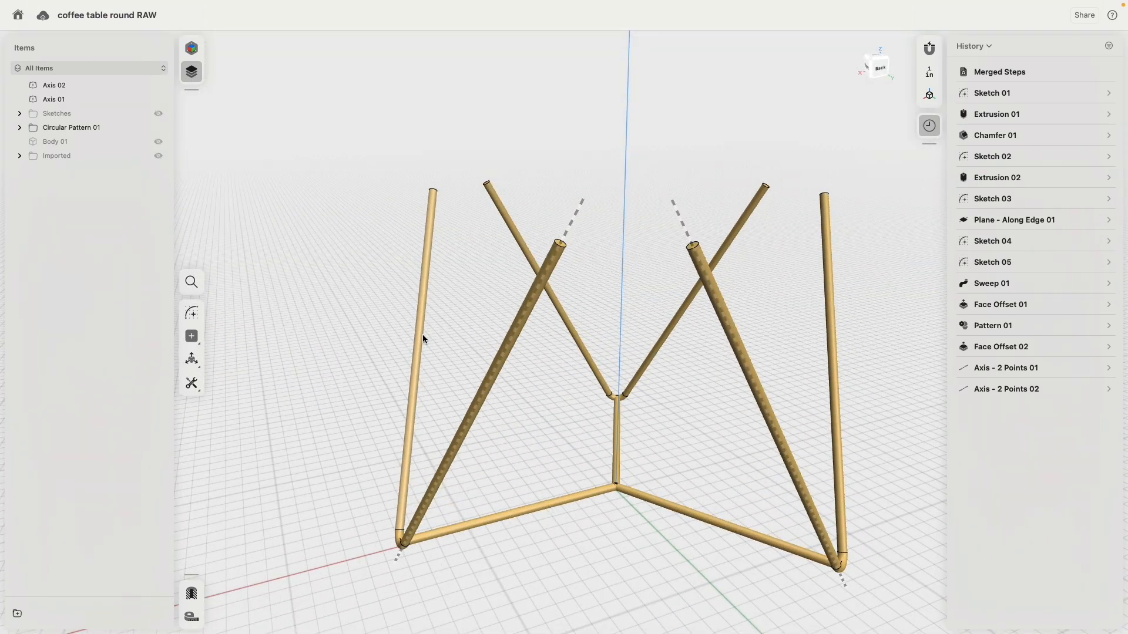
Create a 3 Points construction plane through the upper ends of both axes and the lower end of the second axis
left_click(192, 336)
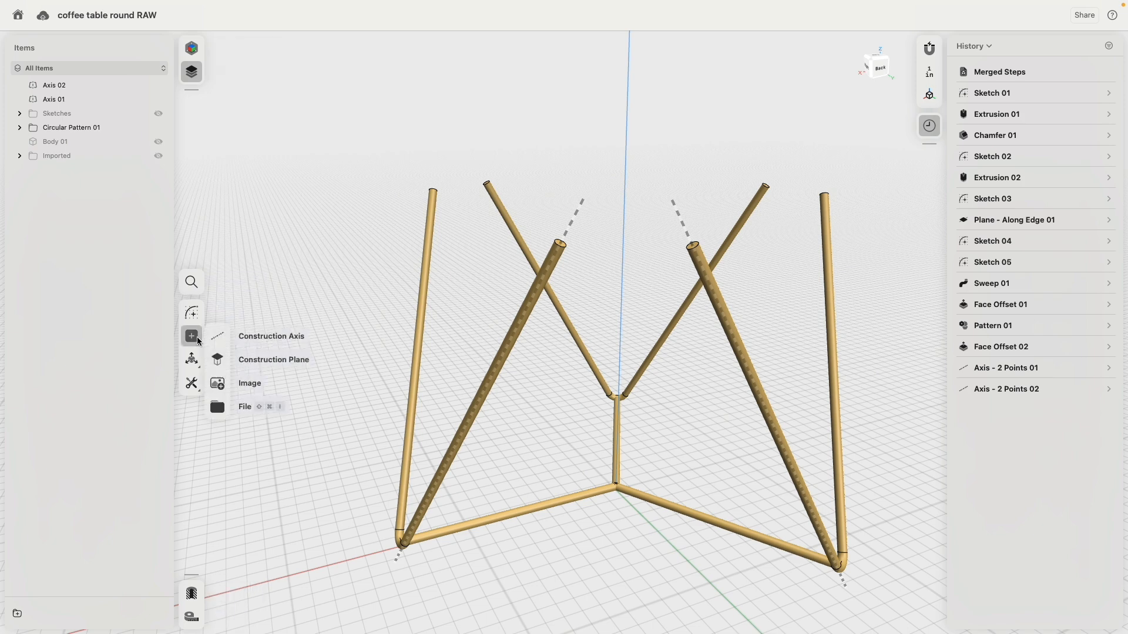
left_click(218, 361)
left_click(194, 320)
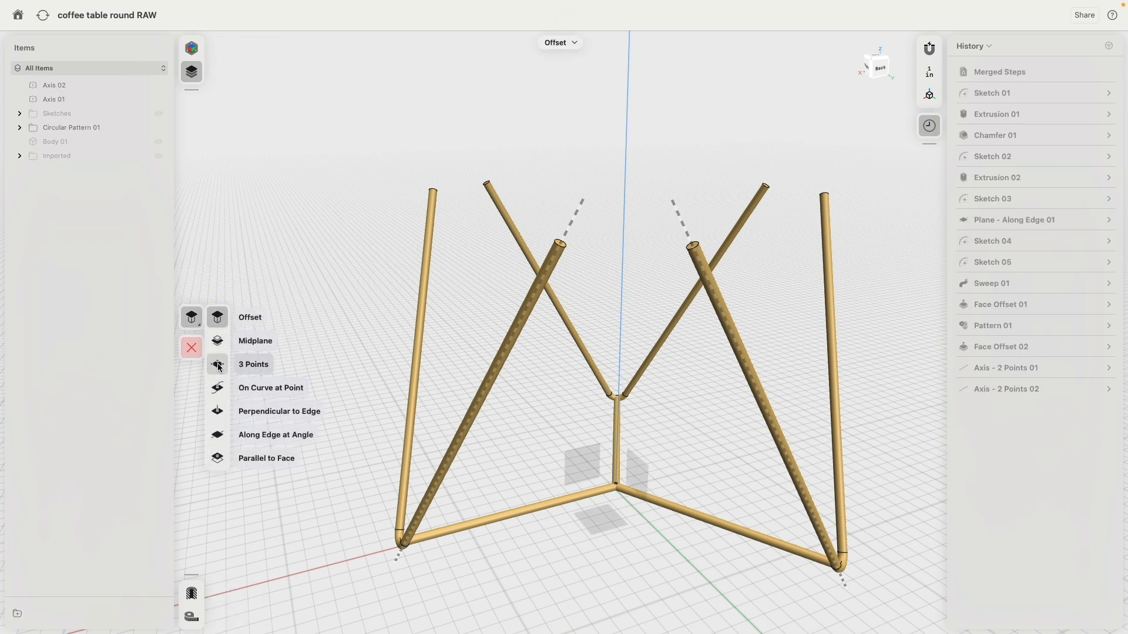
left_click(219, 365)
left_click(582, 200)
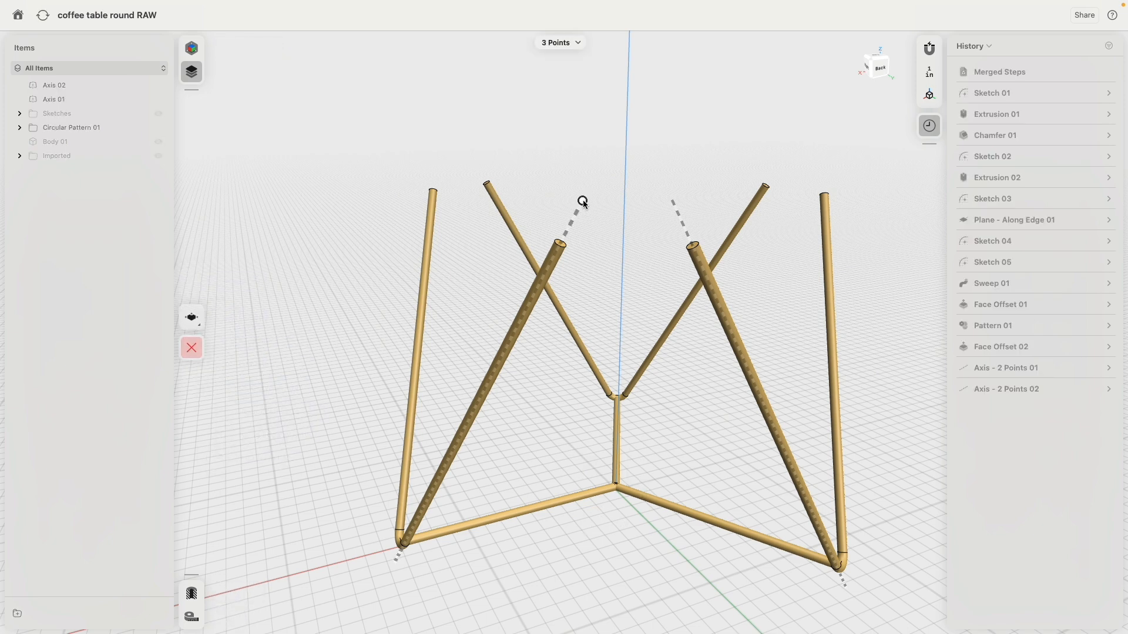
left_click(845, 587)
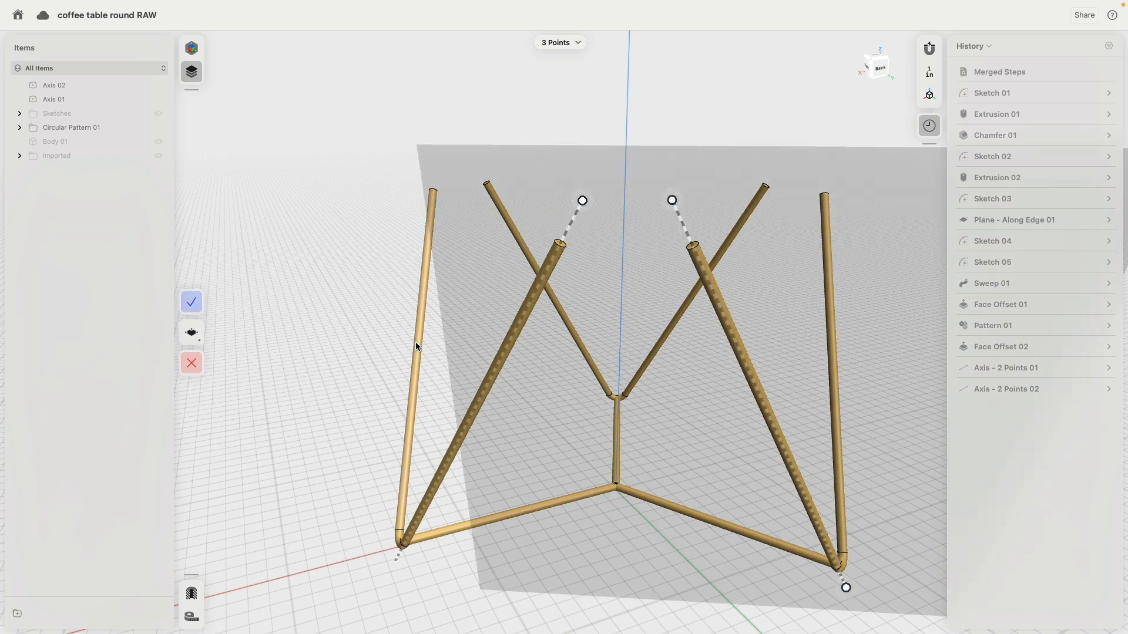
left_click(192, 299)
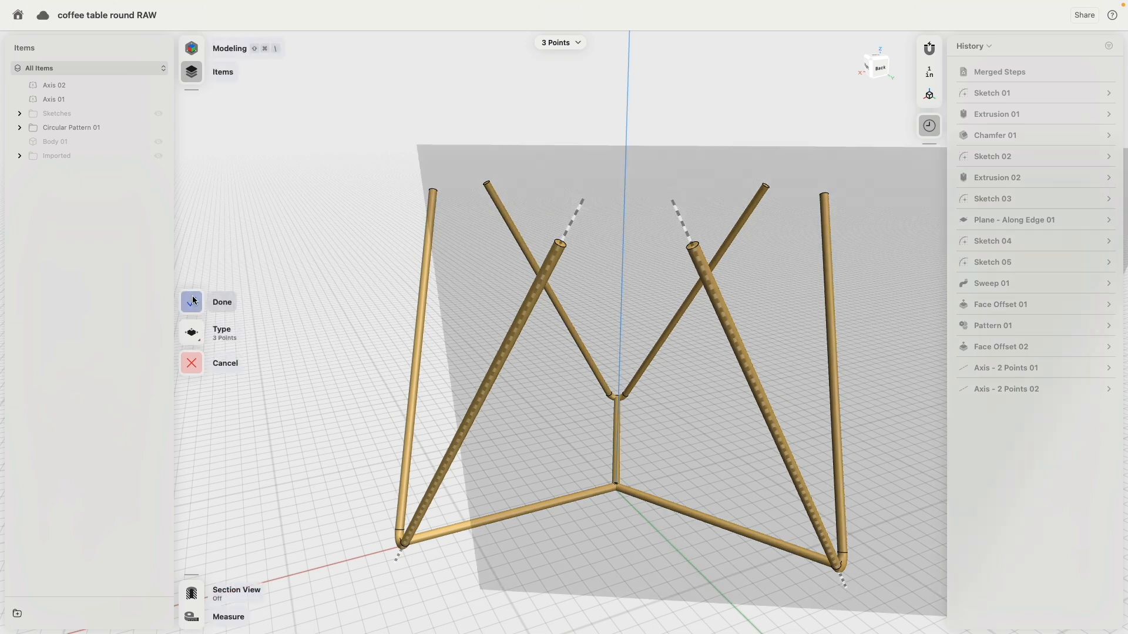
right_click_drag(391, 238, 420, 176)
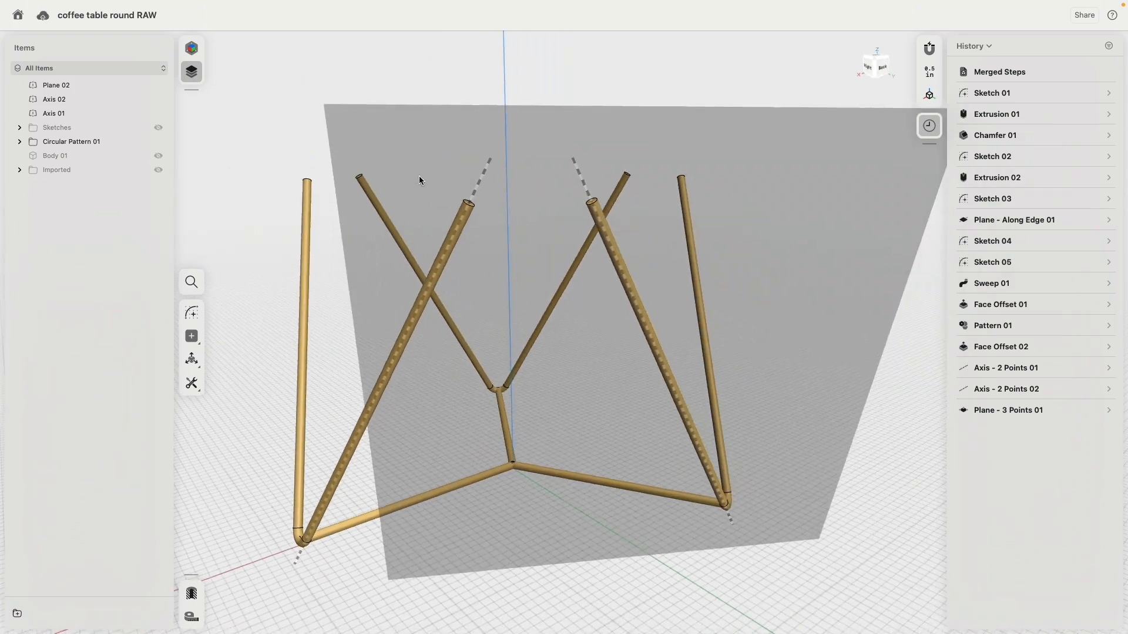
Set the size of the new three-point construction plane to 5 in
left_click(455, 159)
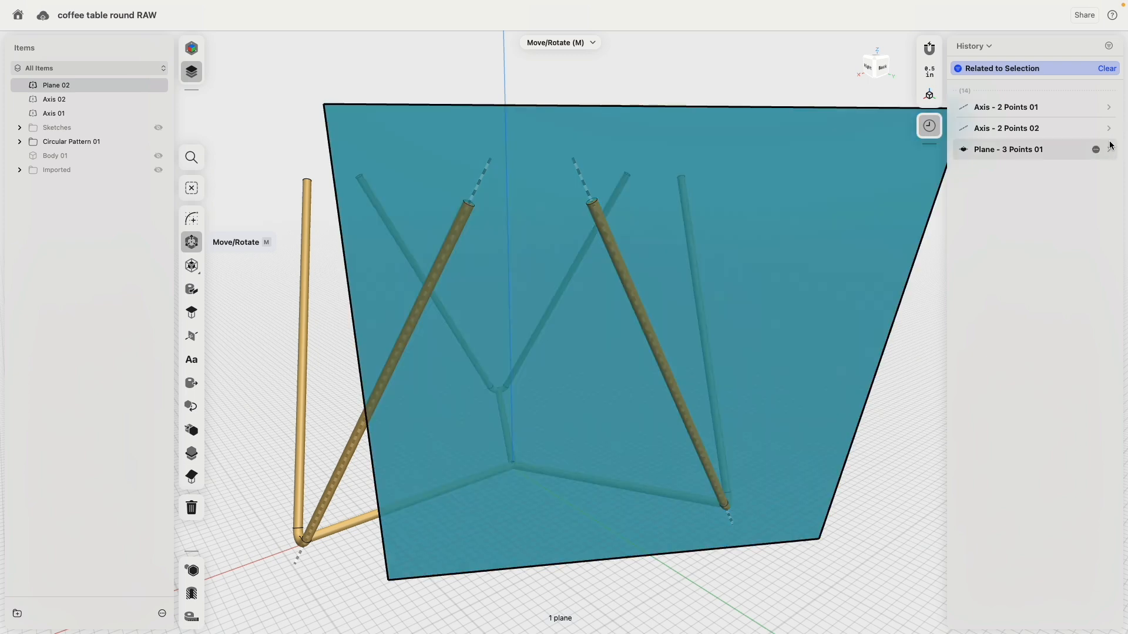
left_click(1108, 150)
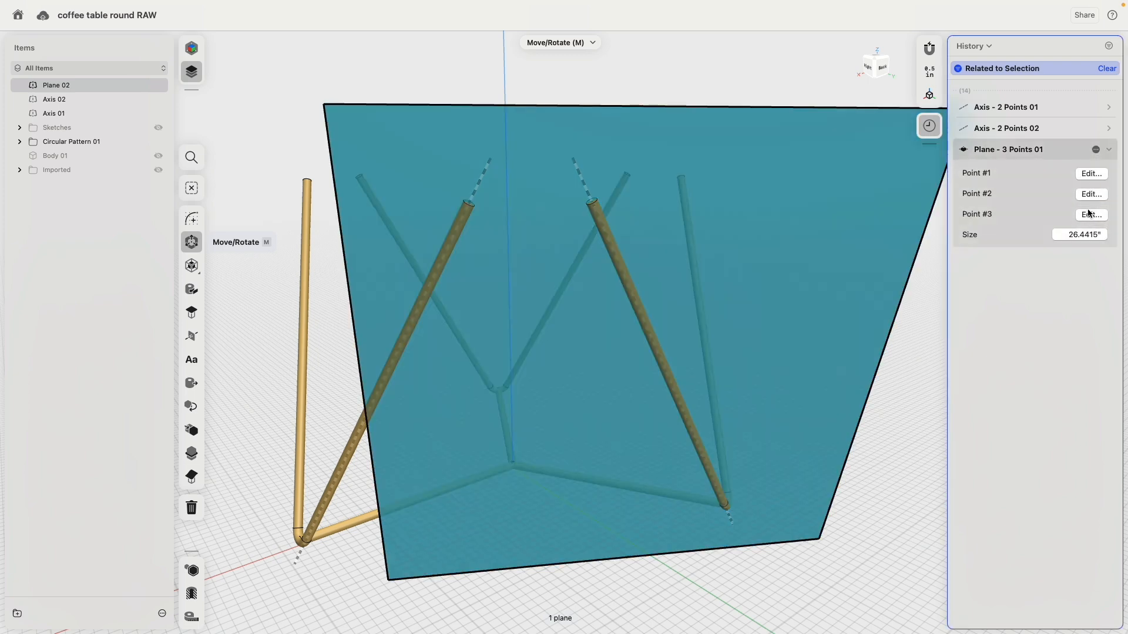
left_click(1085, 235)
type("5")
key("Return")
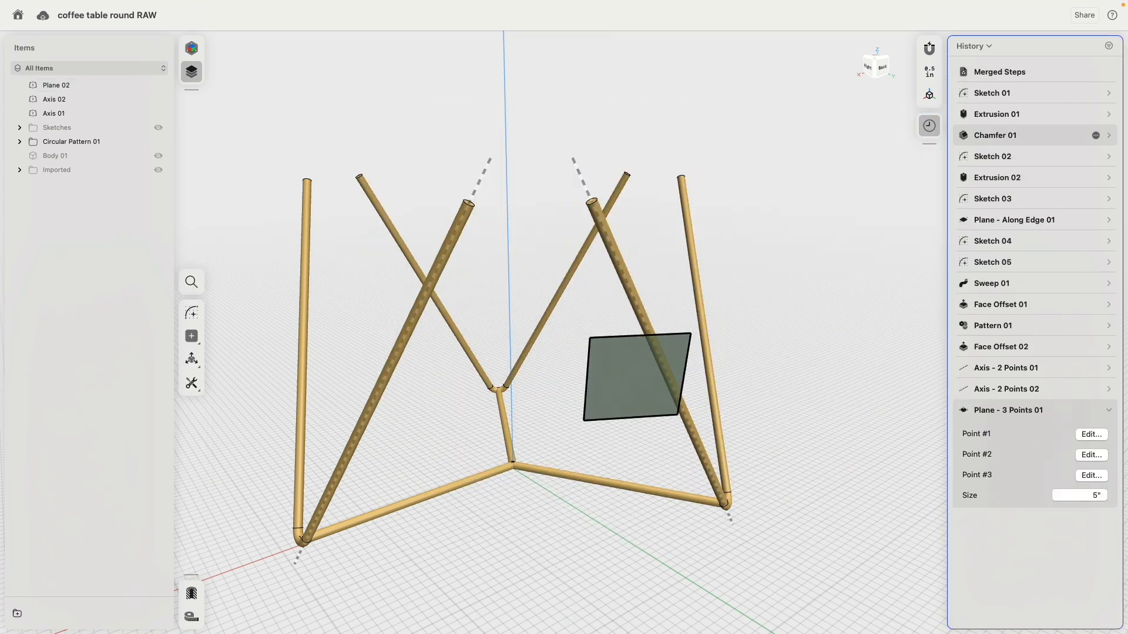
Start a sketch on the small plane and draw a 0.5 in line across the upper end of each of the two legs
left_click(605, 380)
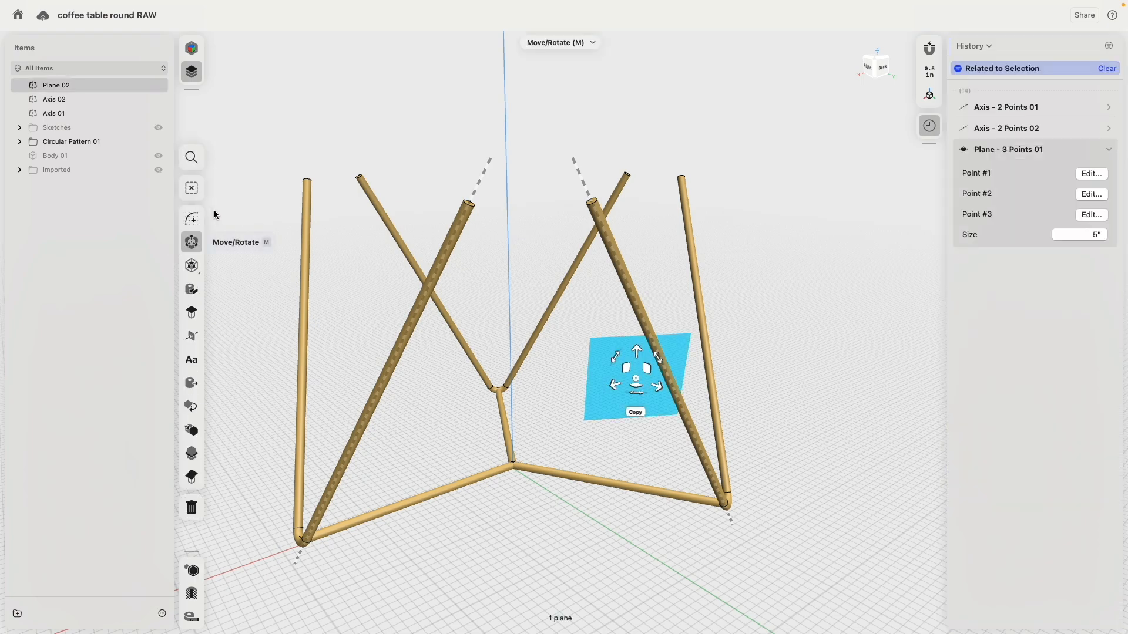
left_click(192, 203)
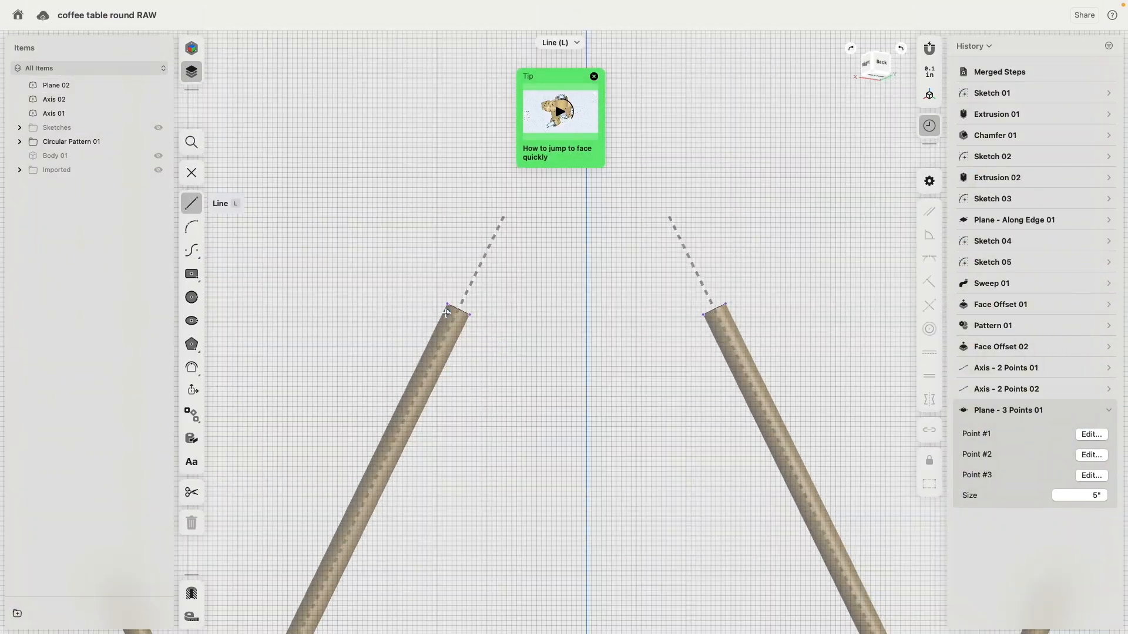
left_click(447, 304)
left_click(474, 317)
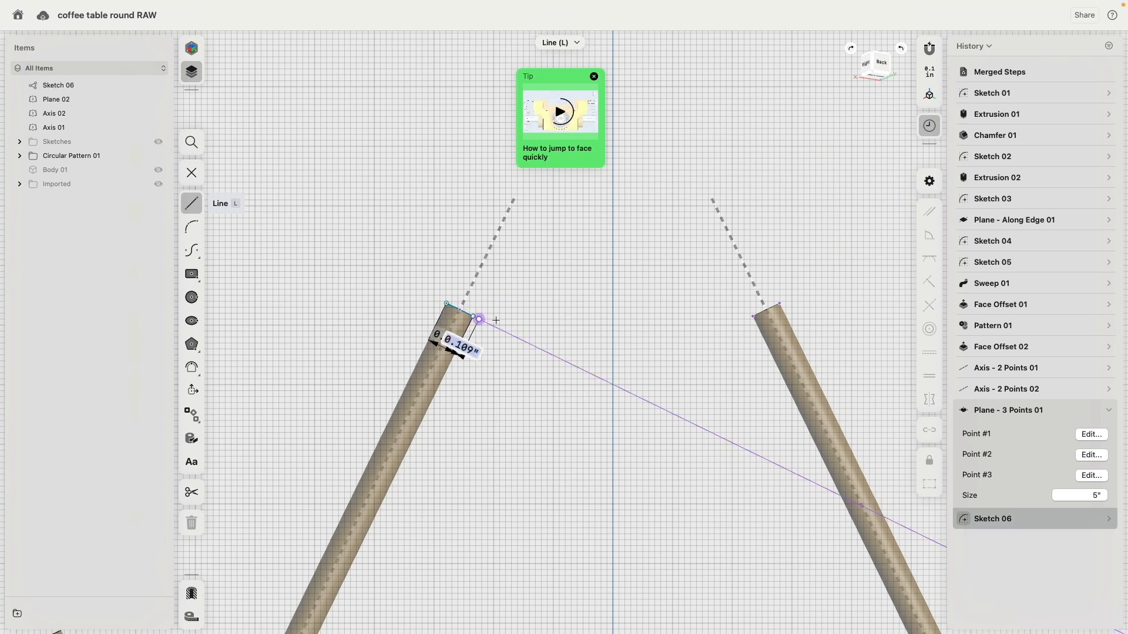
left_click(780, 303)
left_click(753, 317)
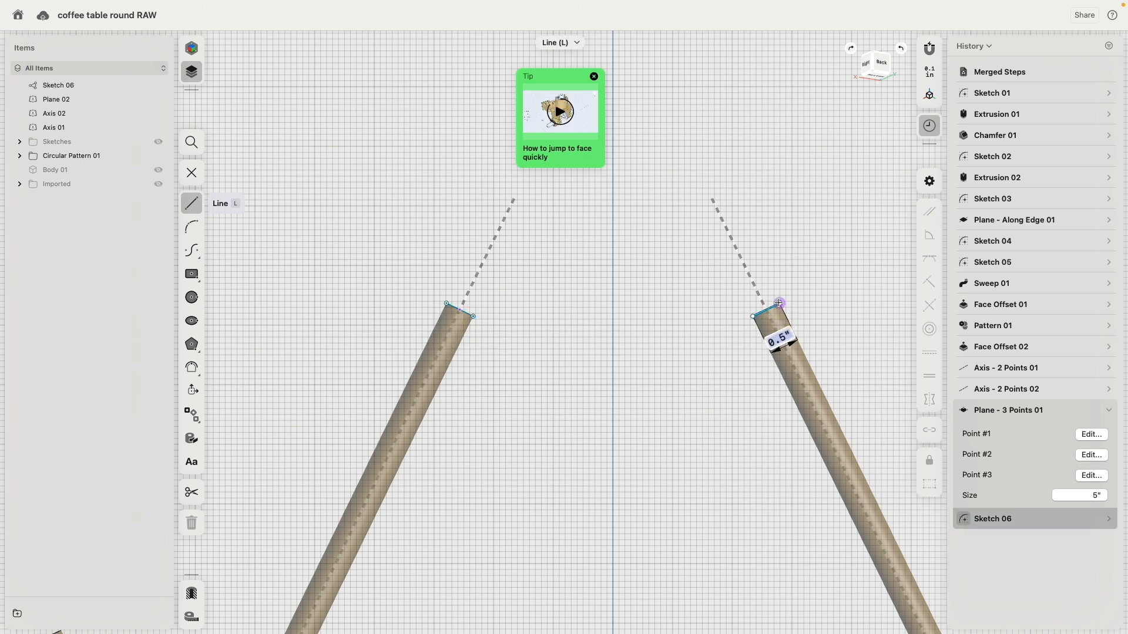
key("Escape")
Draw a centre line about 1 in long down each leg, starting from the midpoint of its end line
left_click(460, 310)
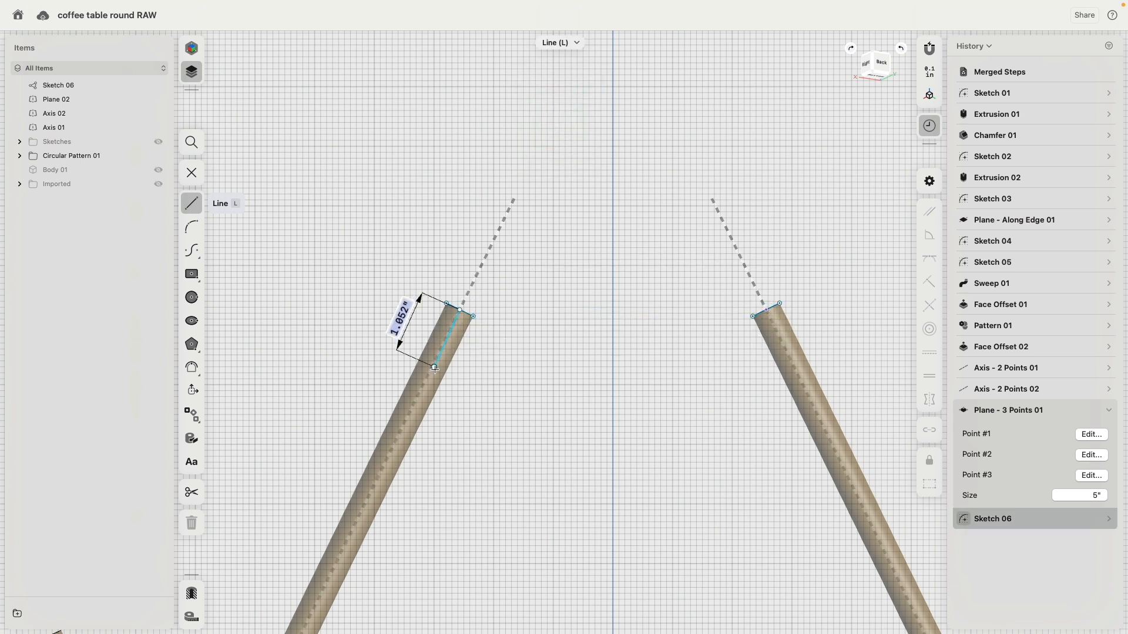
left_click(433, 369)
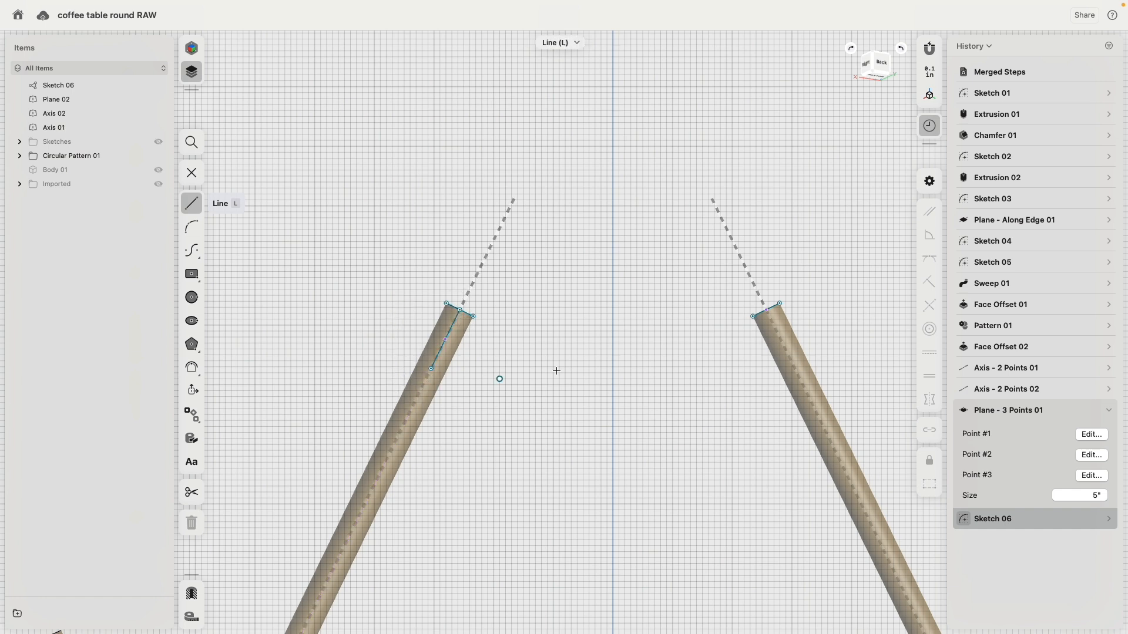
left_click(767, 310)
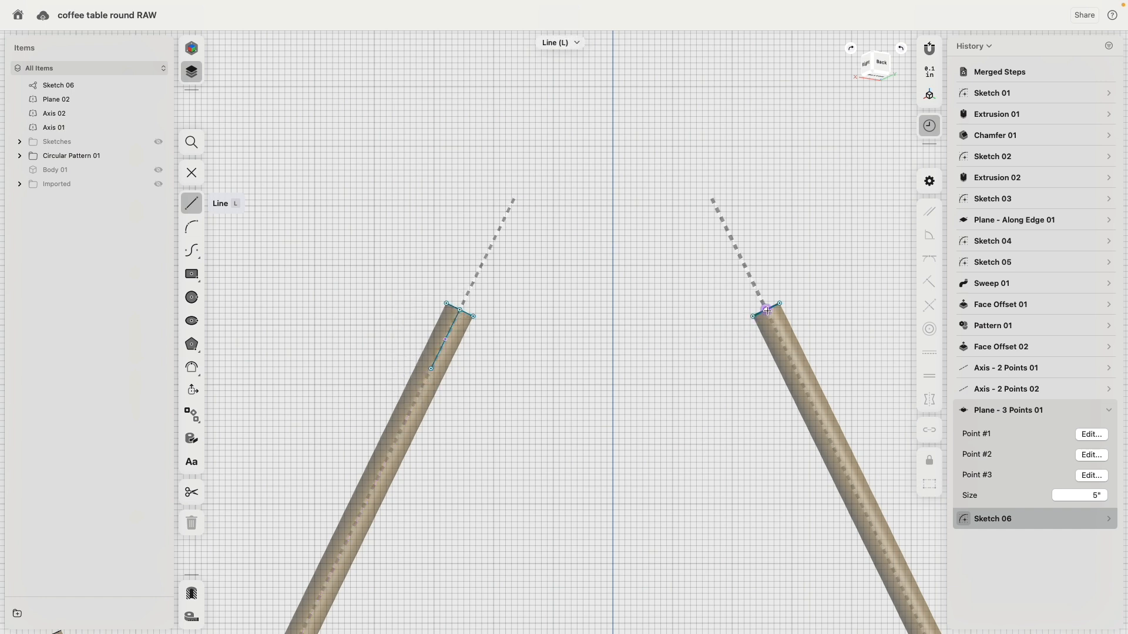
left_click(795, 368)
Draw a 3-point arc joining the two leg end centres, spanning about 107° with a radius of about 3.2 in
key("a")
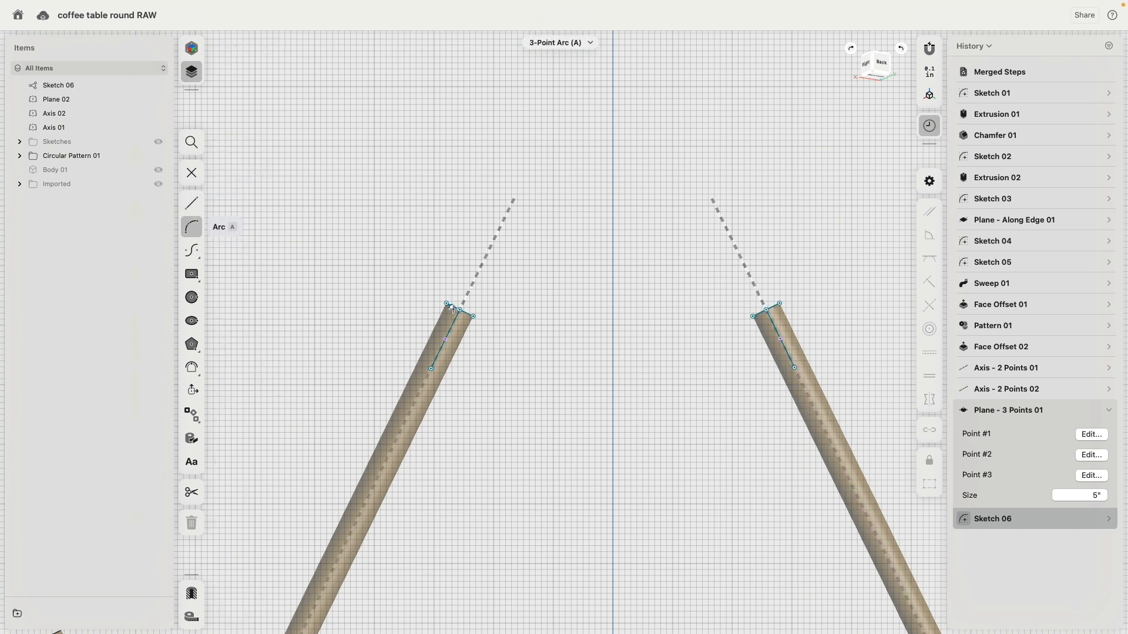
left_click(474, 308)
left_click(768, 309)
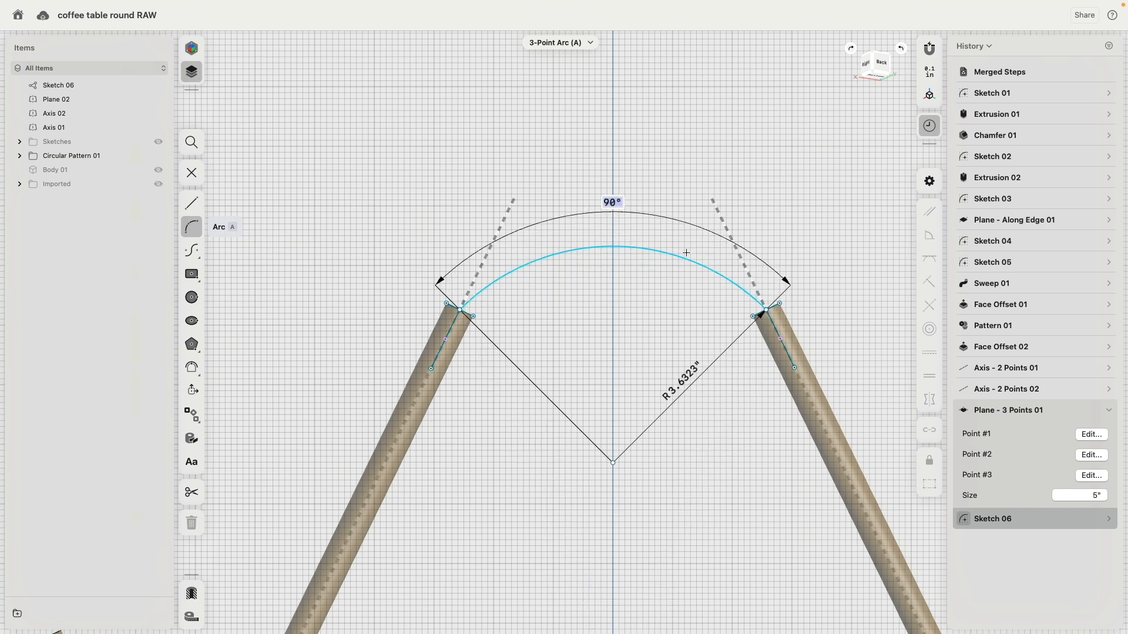
left_click(711, 261)
key("Escape")
Constrain the arc tangent to both leg centre lines and inspect the resulting curve between the legs
left_click(737, 278)
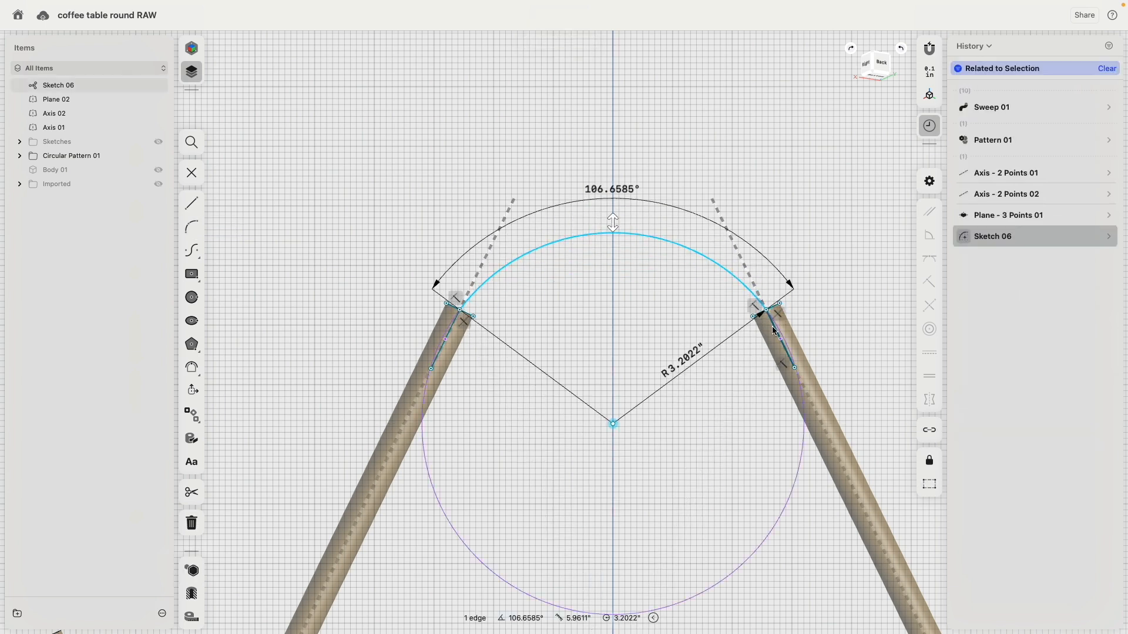
left_click(773, 325)
left_click(836, 259)
left_click(528, 238)
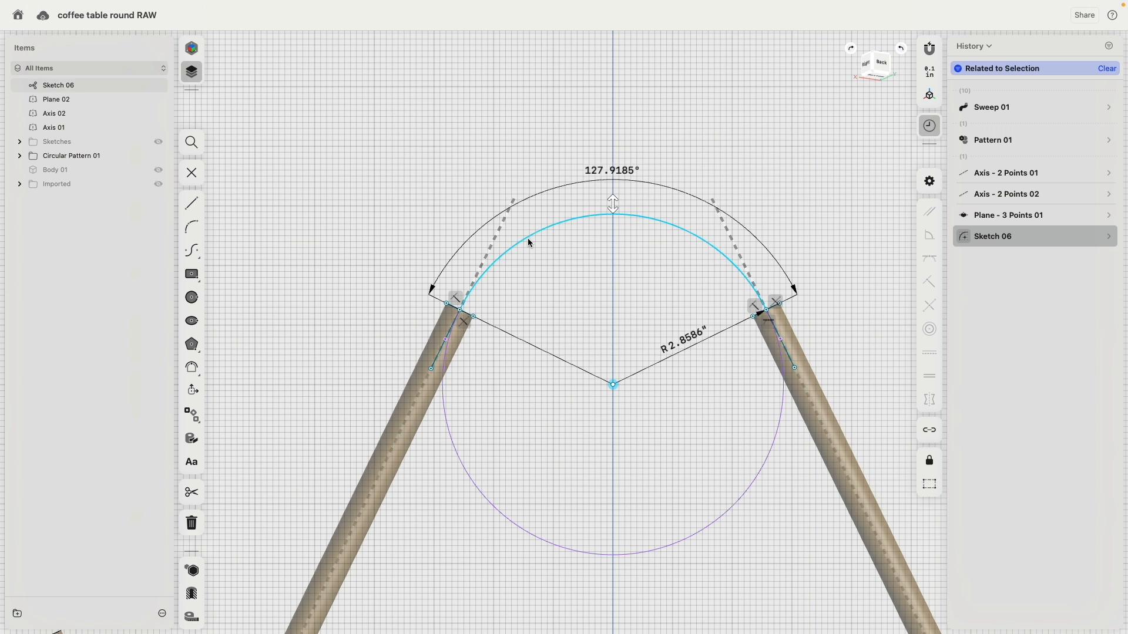
left_click(437, 354)
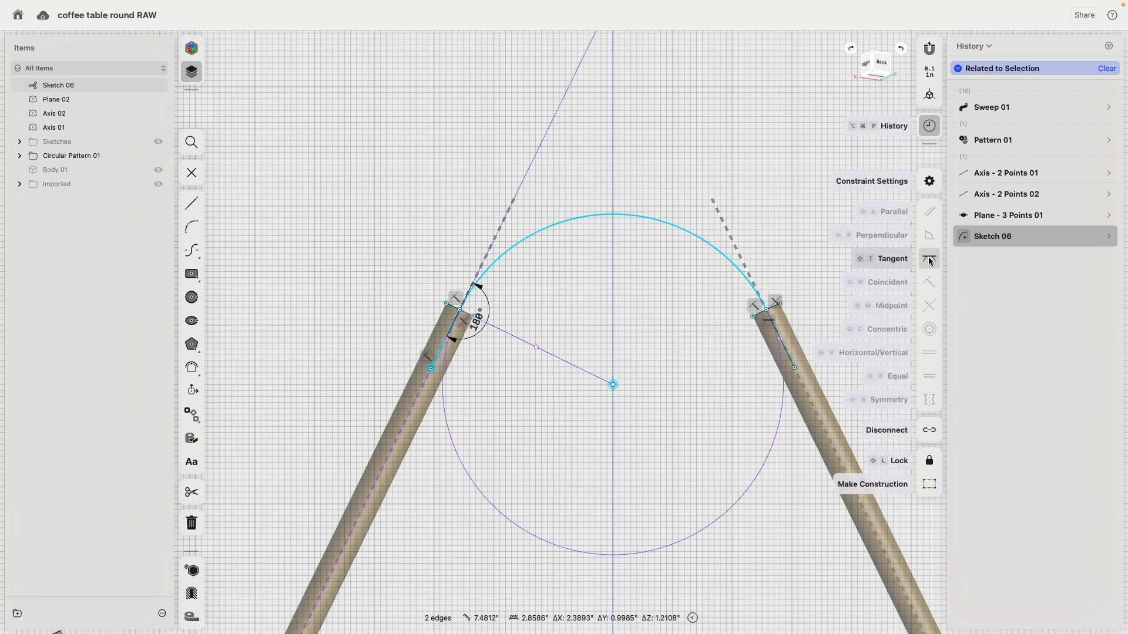
left_click(930, 260)
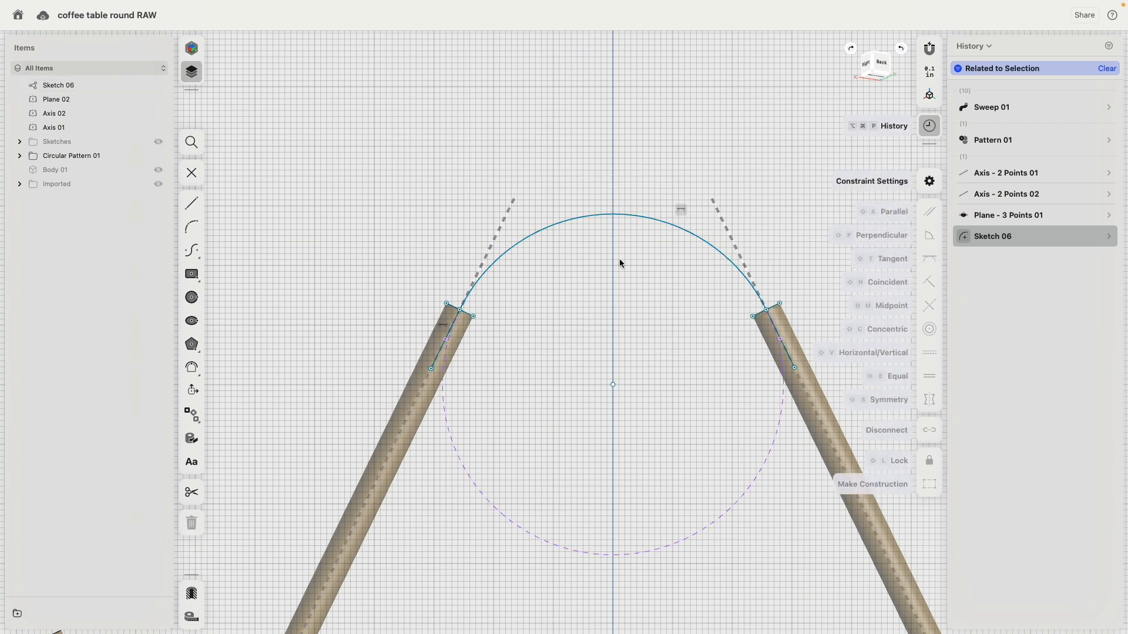
left_click(619, 215)
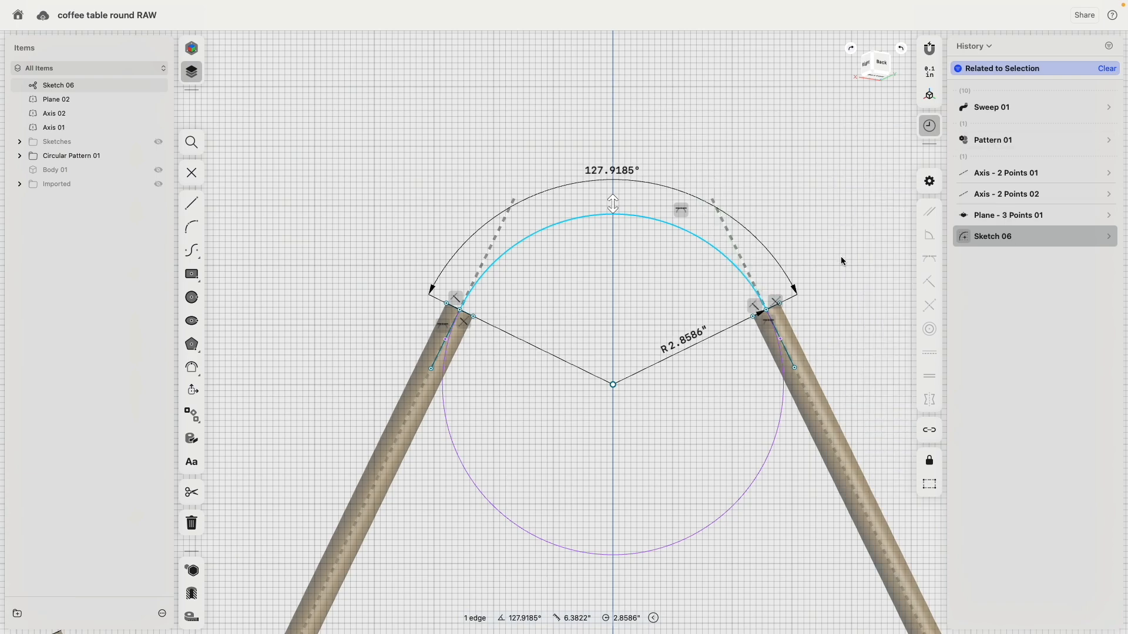
left_click(393, 115)
scroll(423, 241, "down", 4)
right_click_drag(424, 241, 344, 247)
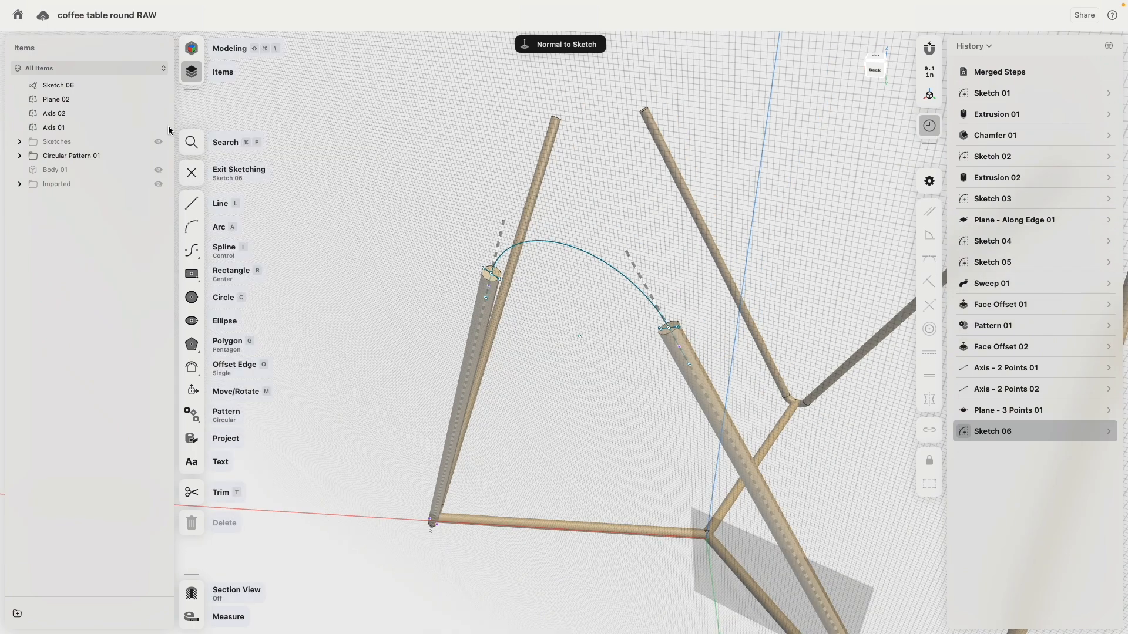
Sweep the circular end face of one leg along the arc to form a tube joining both leg tops
scroll(470, 273, "up", 2)
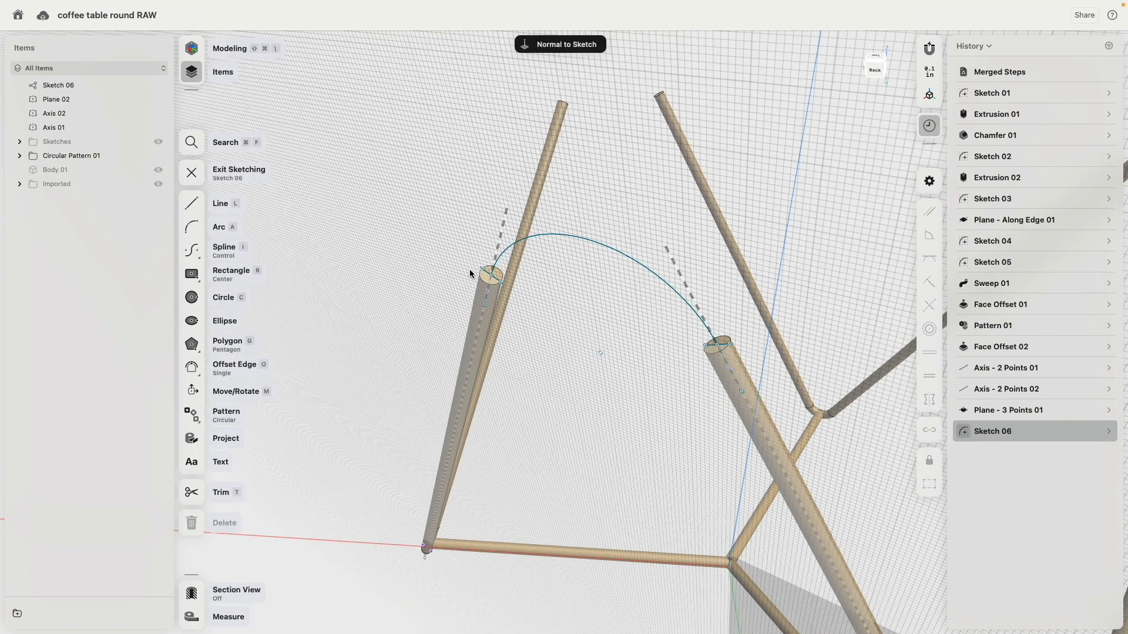
left_click(489, 278)
left_click(588, 212)
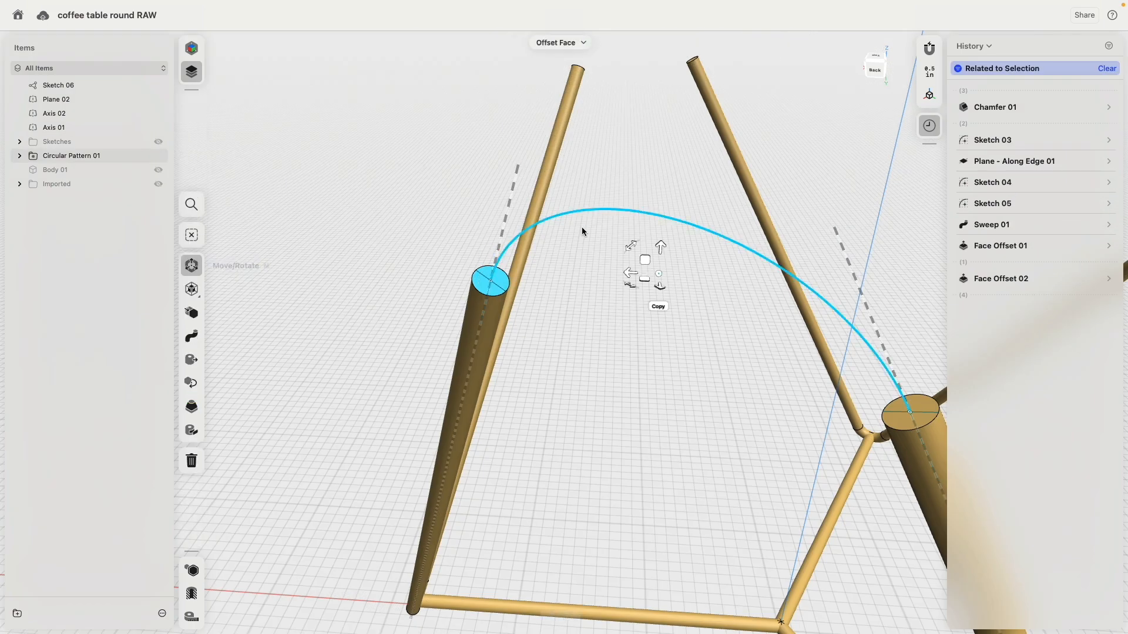
scroll(513, 357, "down", 3)
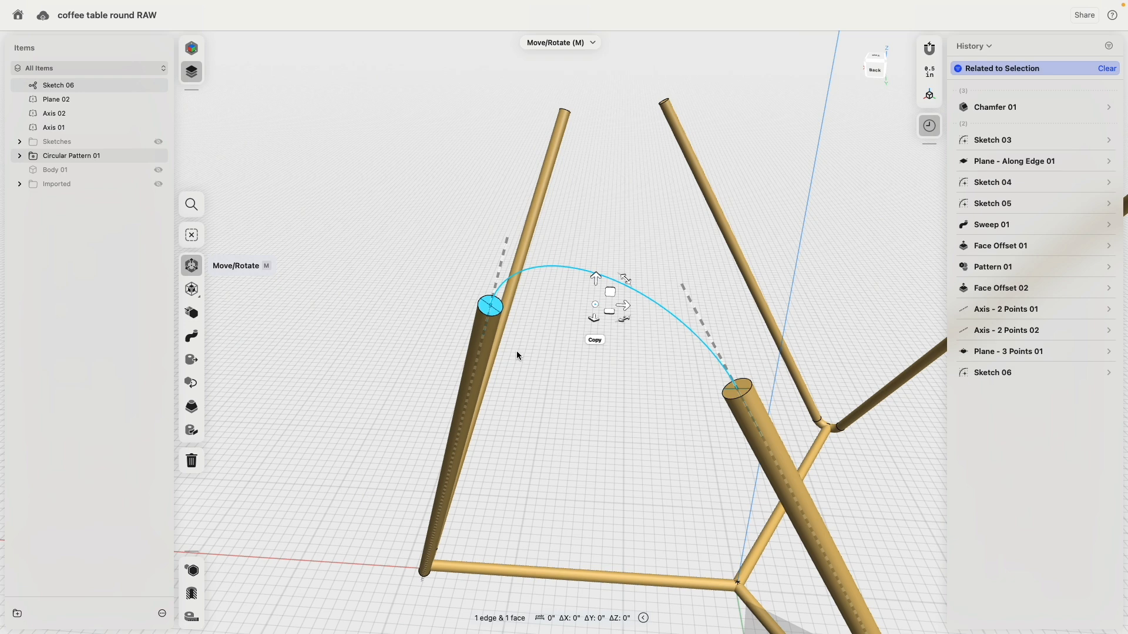
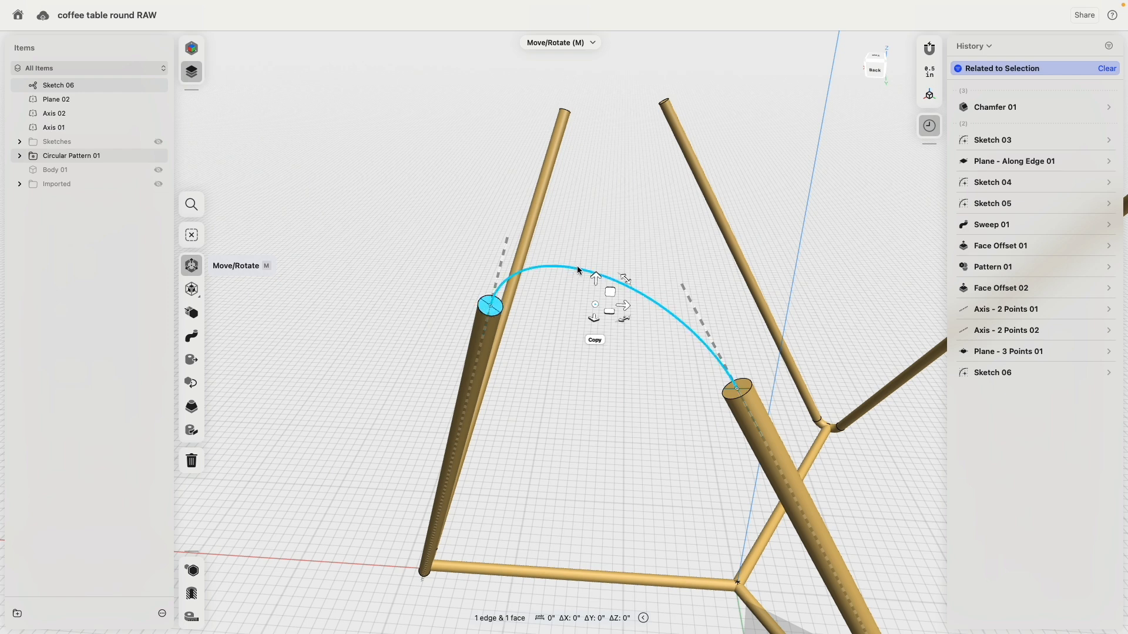
left_click(191, 343)
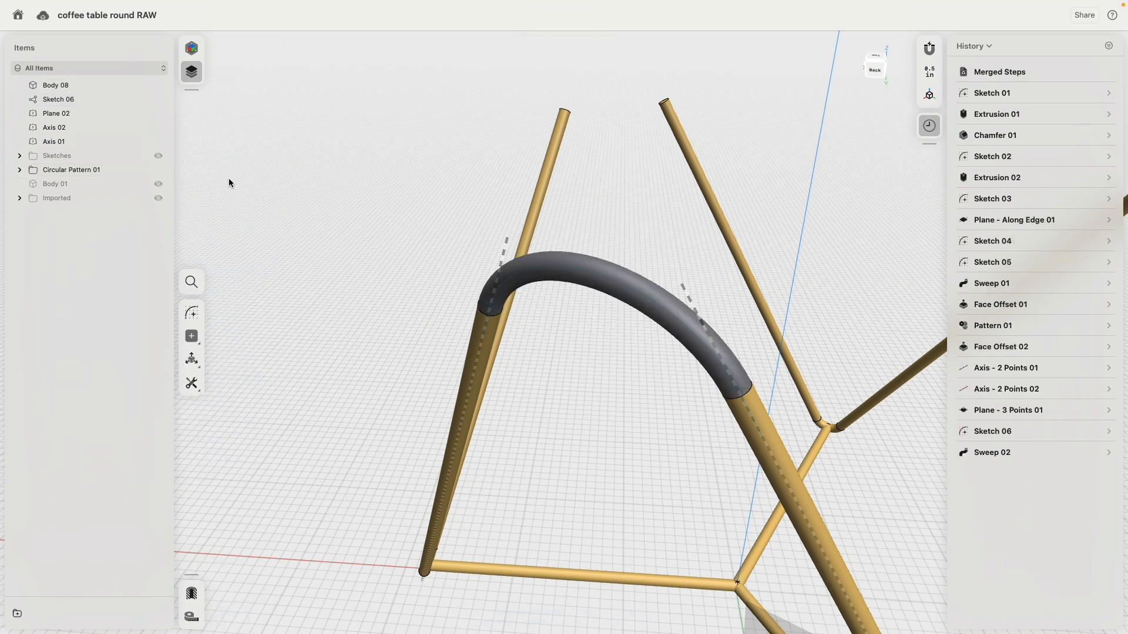
Move both axes, the plane and Sketch 06 into the Sketches folder, keep that folder hidden, and show the tabletop, Body 01
left_click(67, 143)
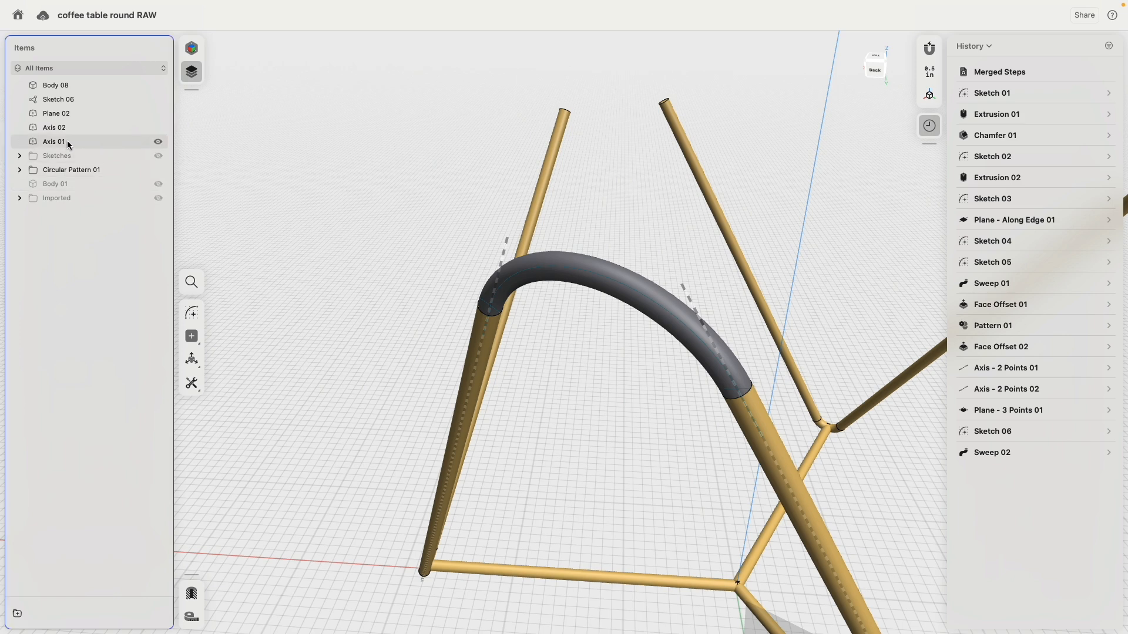
left_click(62, 102, "shift")
left_click_drag(70, 127, 59, 158)
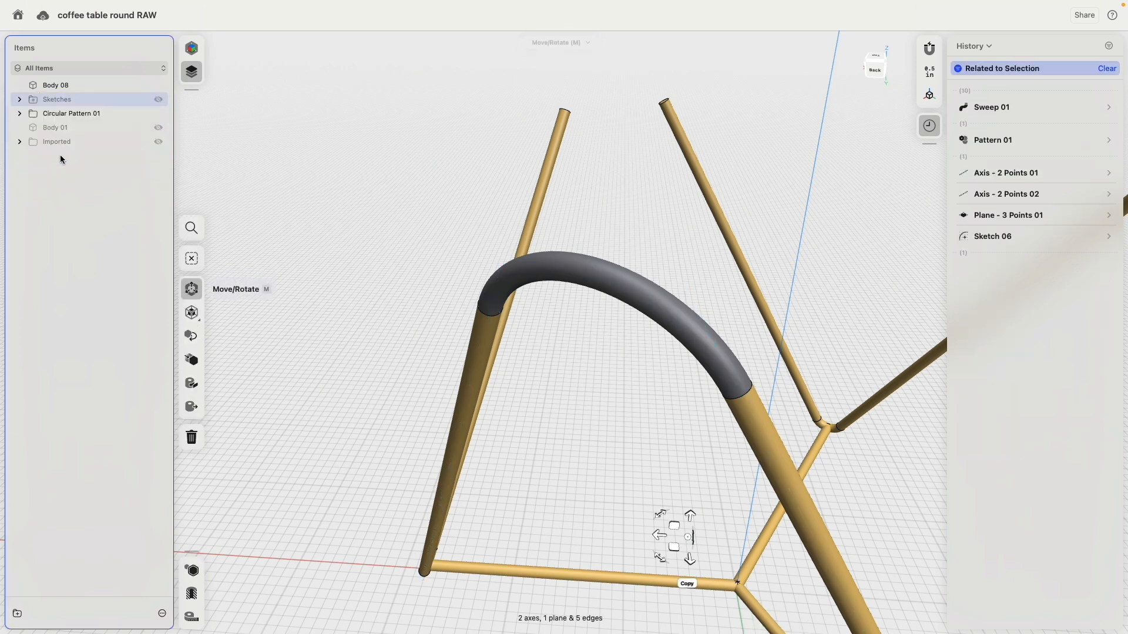
left_click(158, 100)
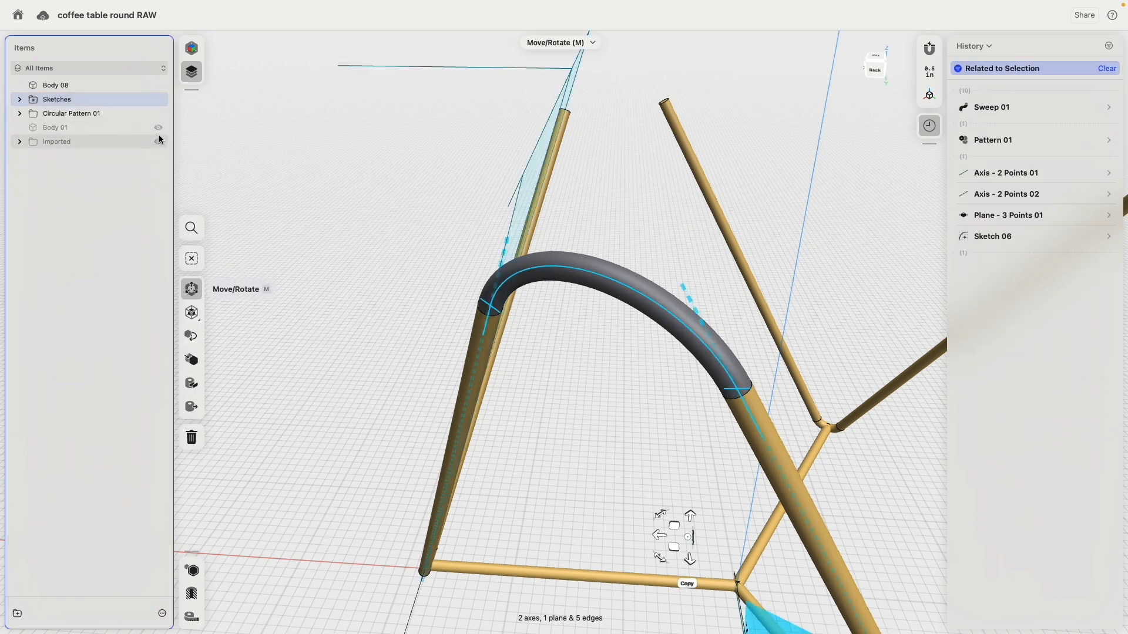
left_click(158, 100)
left_click(159, 128)
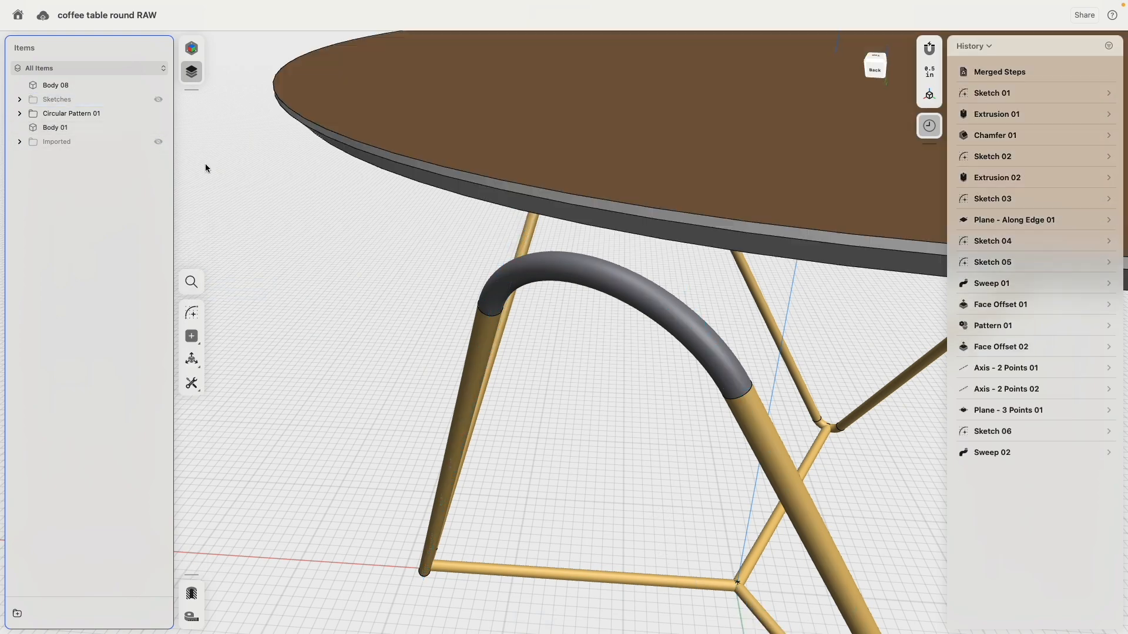
Adjust the leg-end offset in Face Offset 02 to about -1.6 in so the arc's crown meets the tabletop's underside
right_click_drag(329, 308, 502, 327)
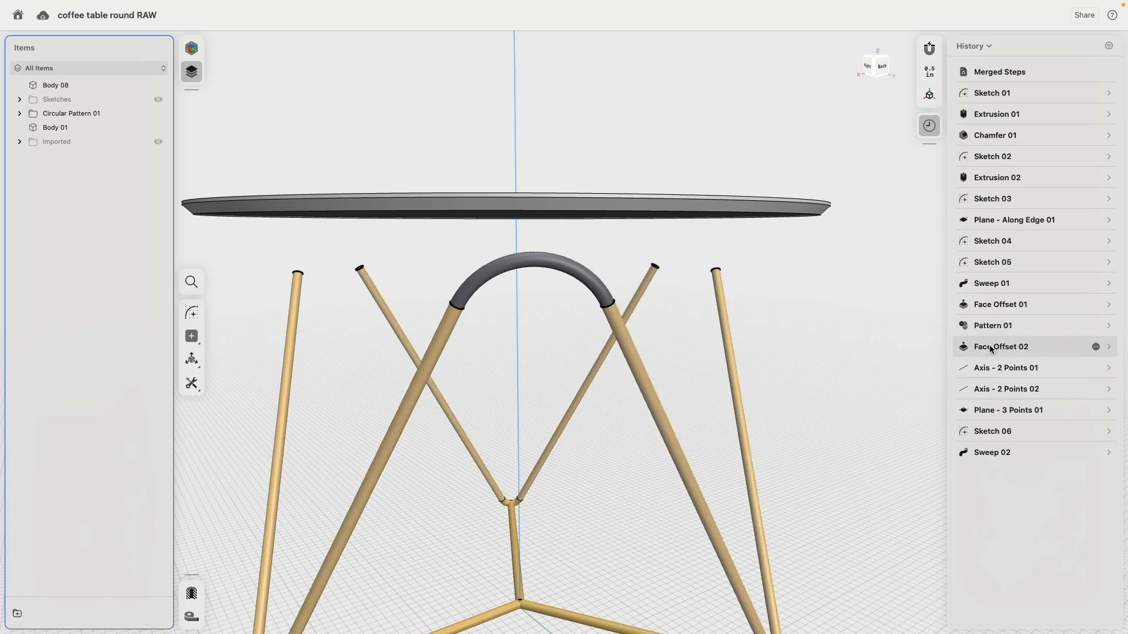
left_click(992, 351)
left_click_drag(301, 284, 298, 256)
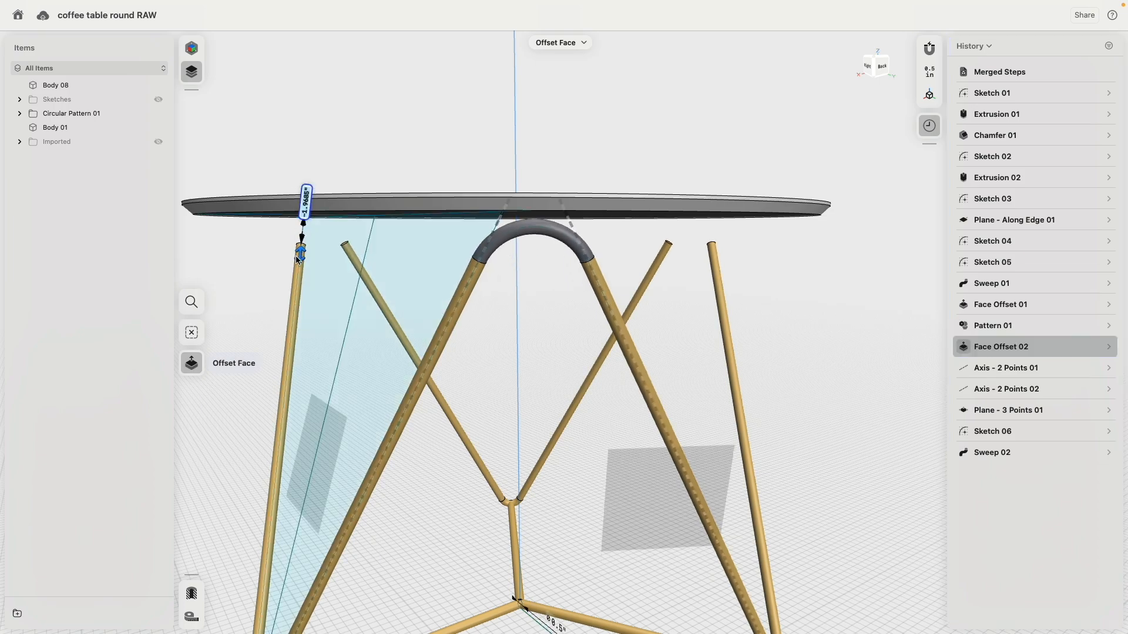
left_click(874, 74)
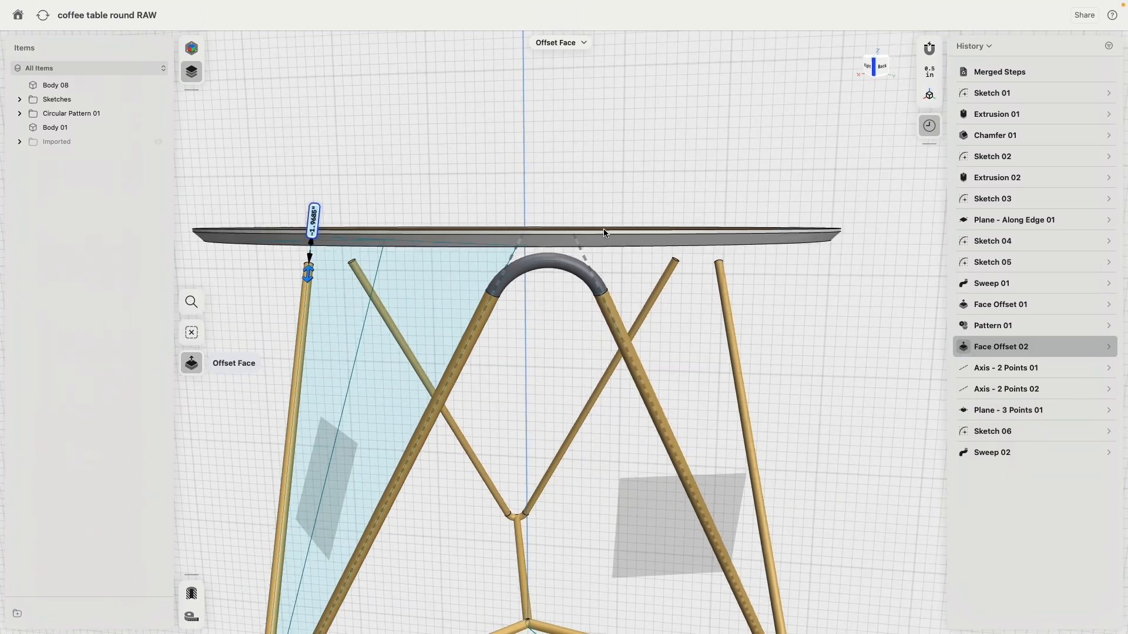
scroll(372, 302, "up", 5)
middle_click_drag(597, 309, 475, 270)
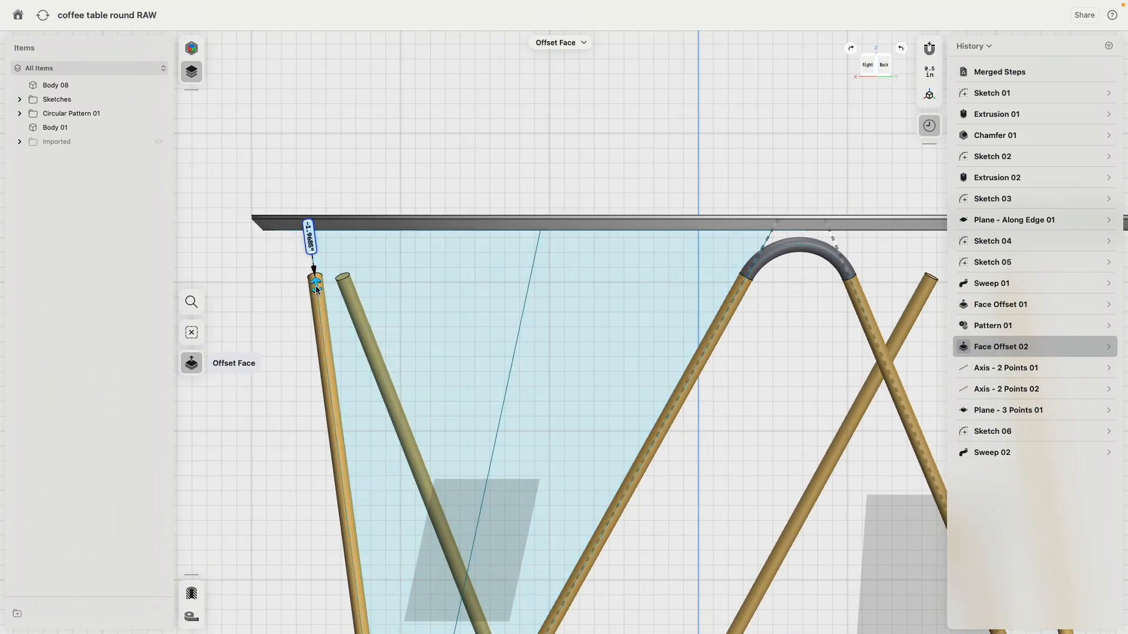
left_click_drag(316, 286, 313, 278)
scroll(866, 235, "up", 2)
scroll(866, 235, "up", 5)
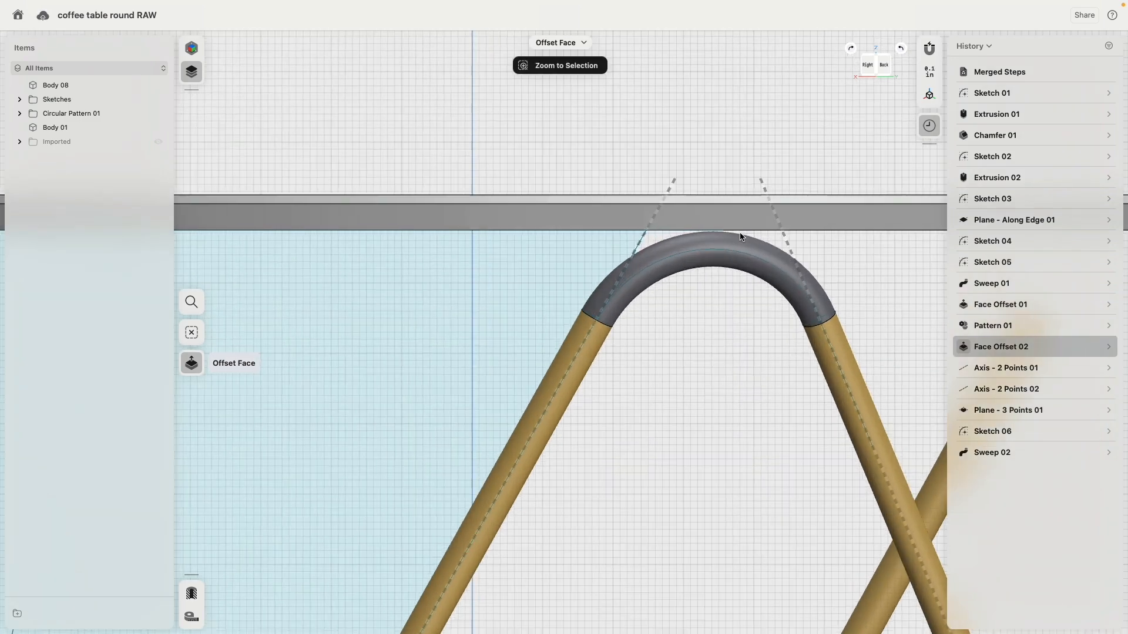
scroll(738, 276, "down", 8)
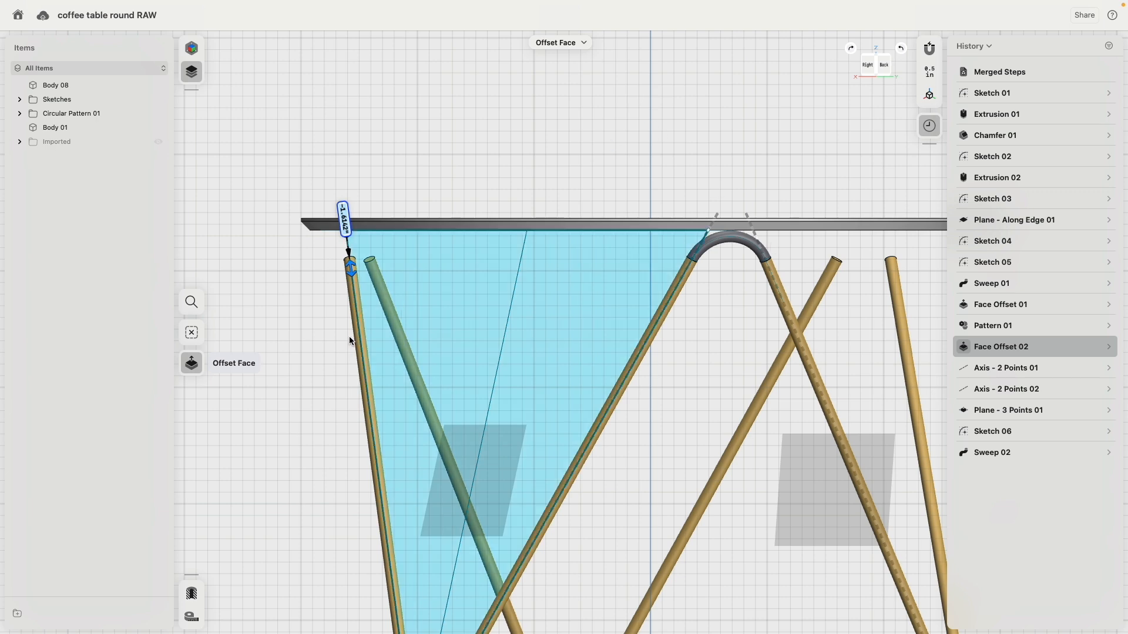
left_click(280, 427)
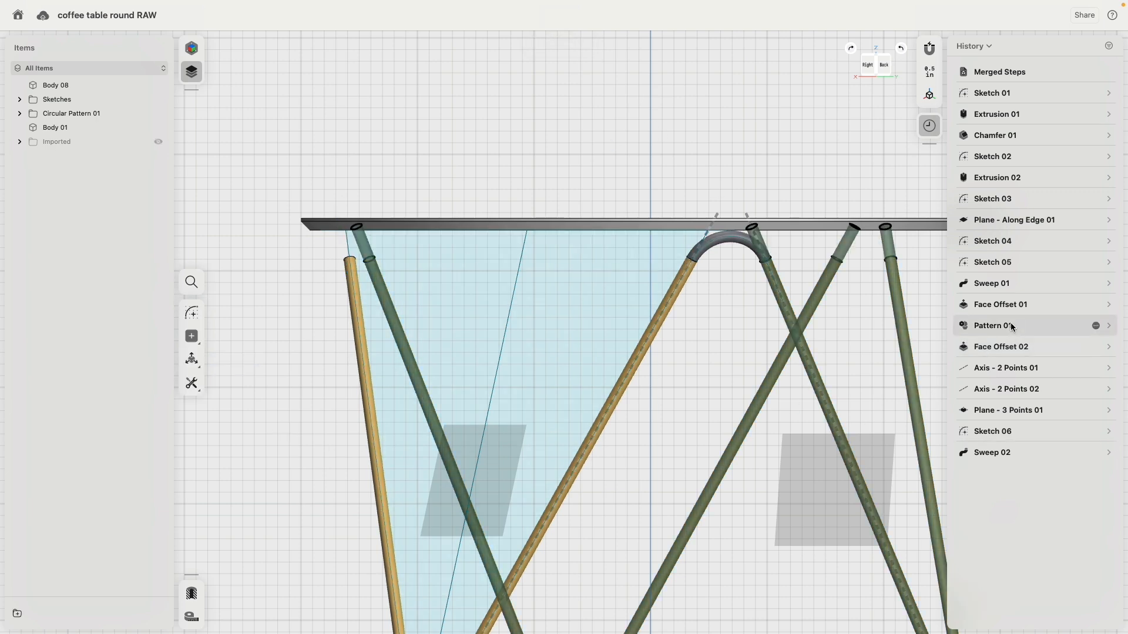
Try to reorder Pattern 01 after Sweep 02 in the modelling history
middle_click_drag(859, 338, 812, 287)
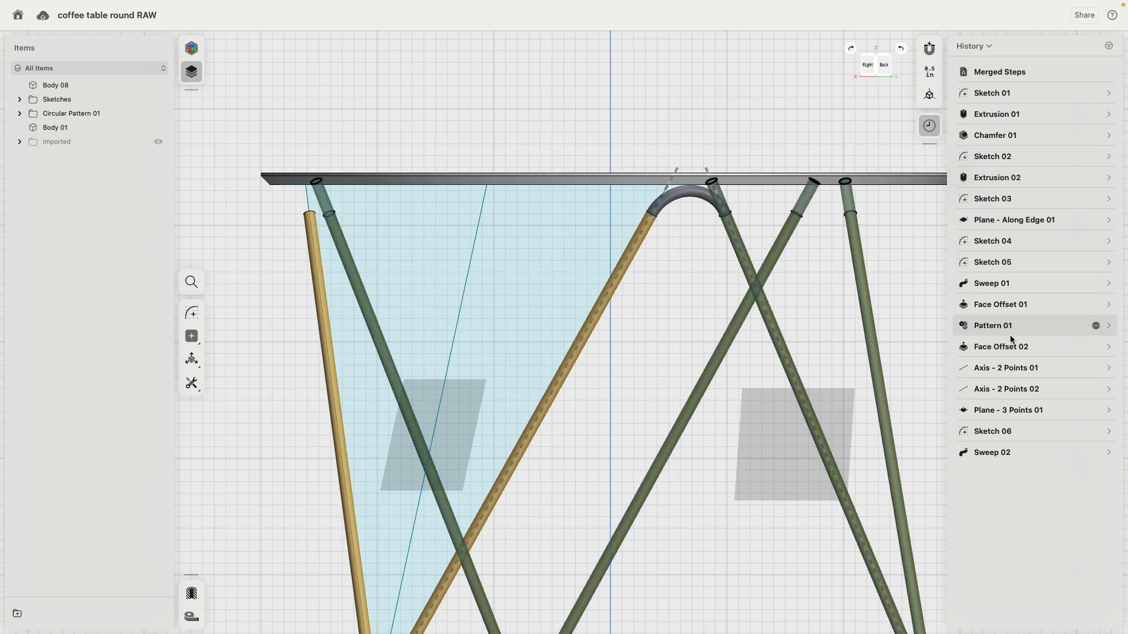
scroll(736, 213, "up", 5)
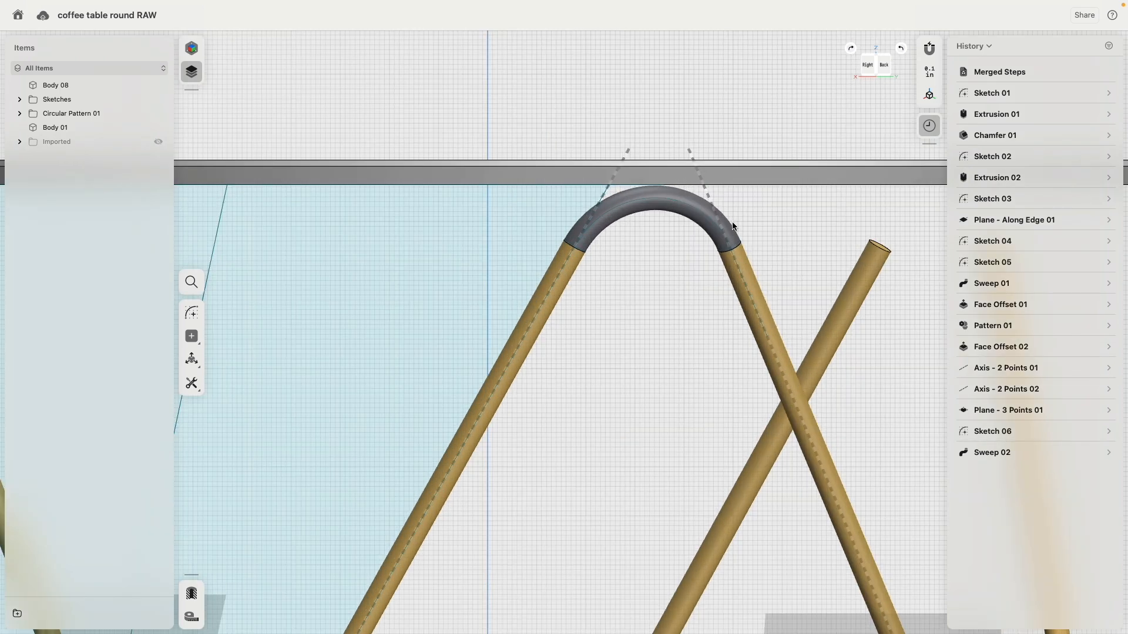
scroll(763, 302, "down", 5)
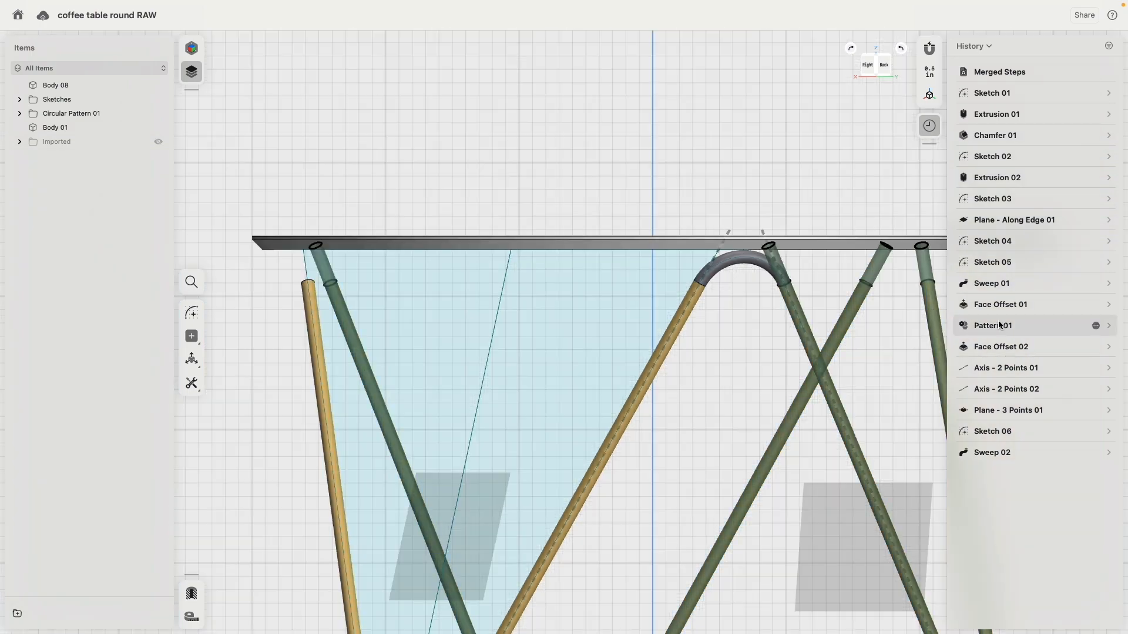
left_click_drag(999, 325, 993, 463)
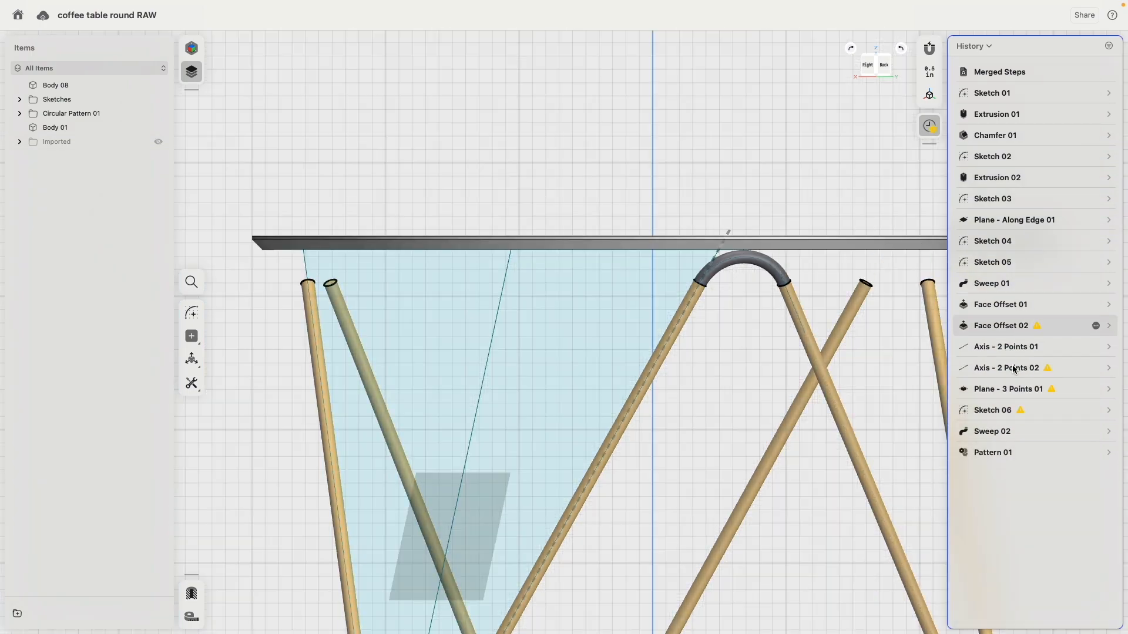
key("super+z")
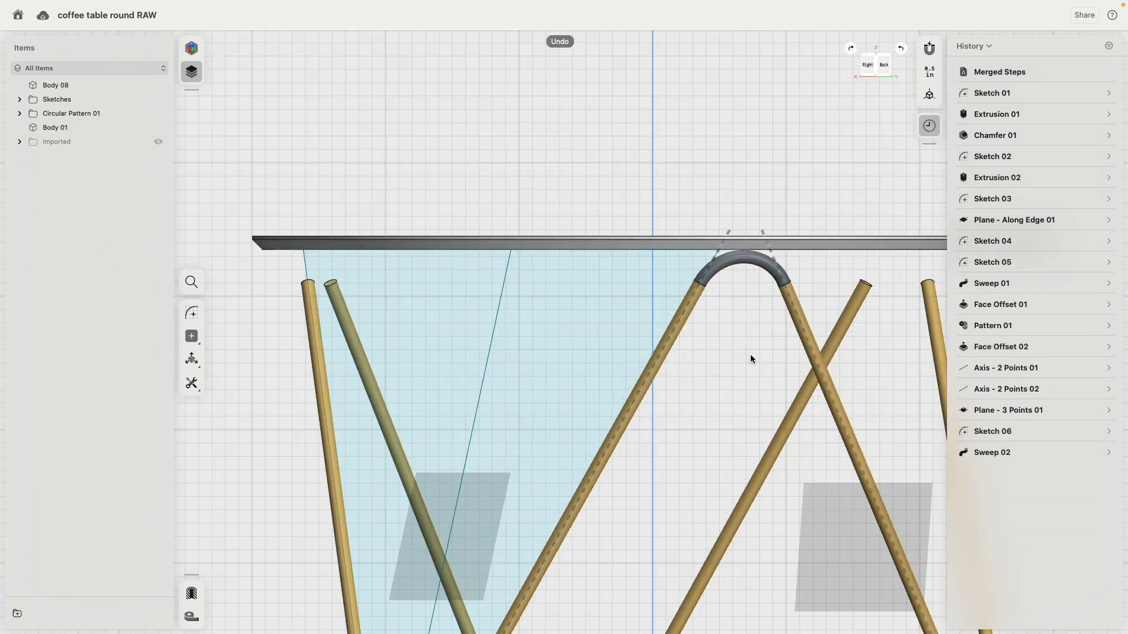
scroll(744, 341, "down", 5)
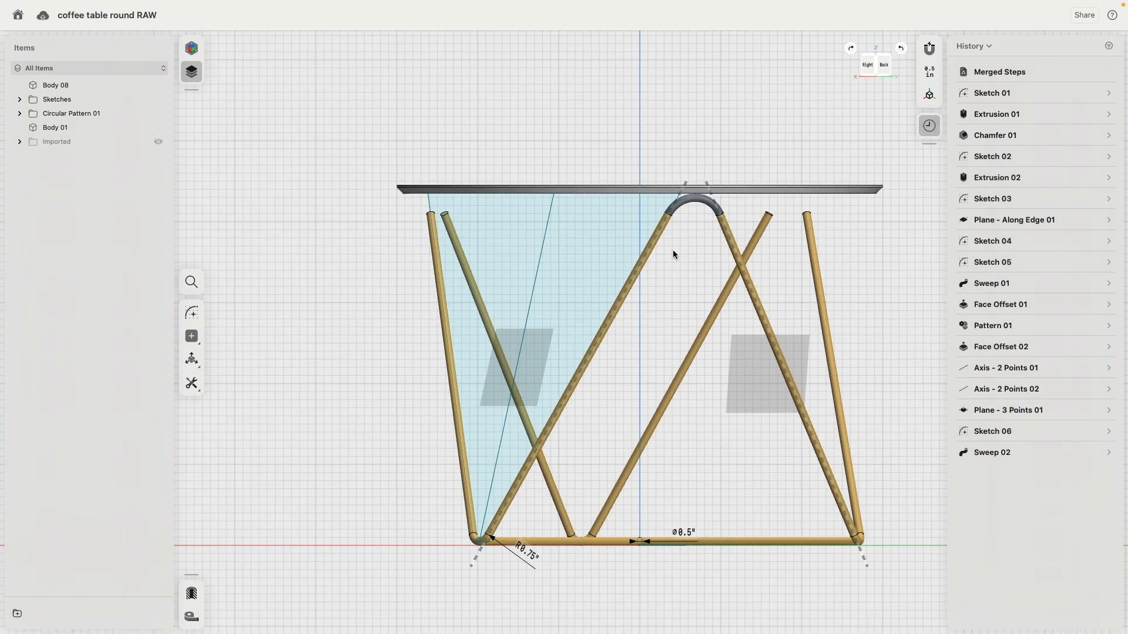
left_click(696, 206)
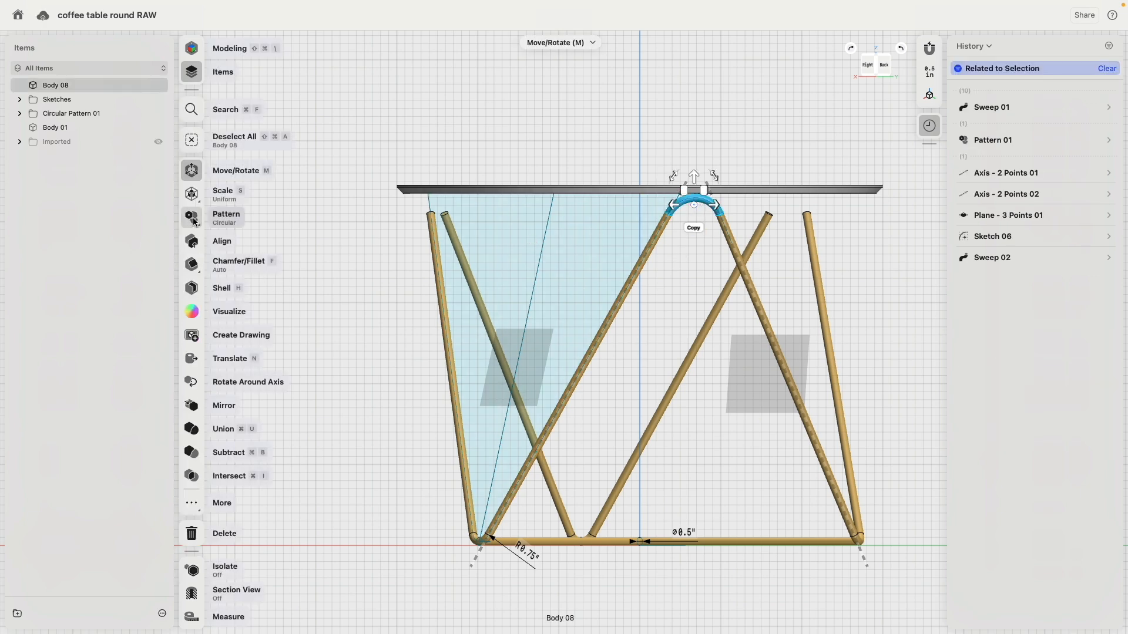
left_click(192, 217)
right_click_drag(590, 341, 598, 409)
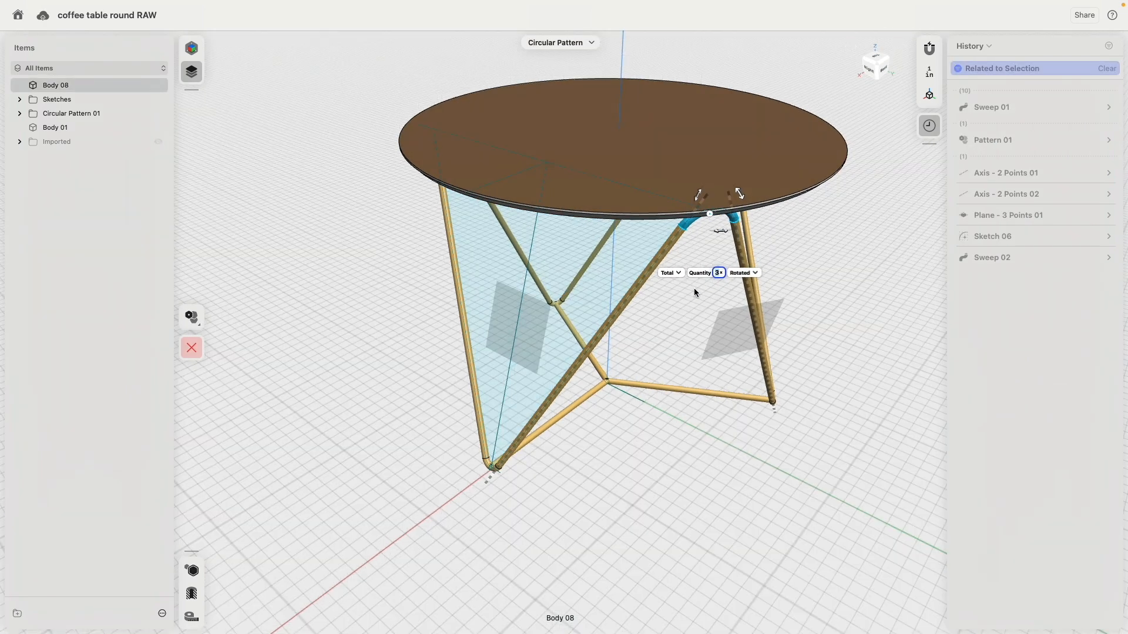
left_click_drag(712, 217, 638, 350)
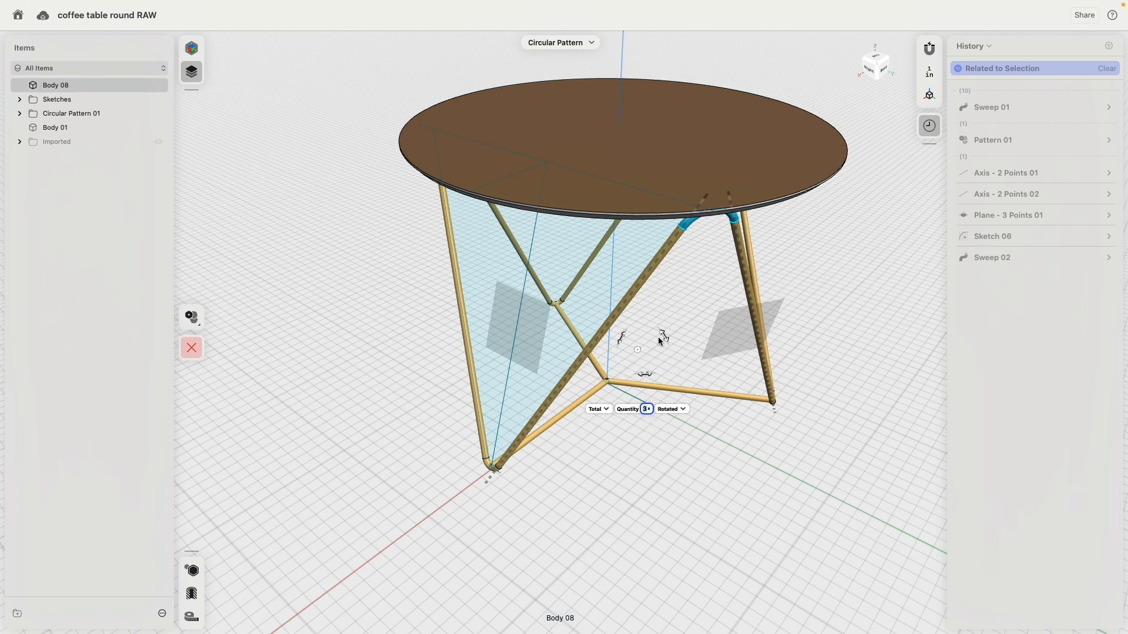
left_click(191, 348)
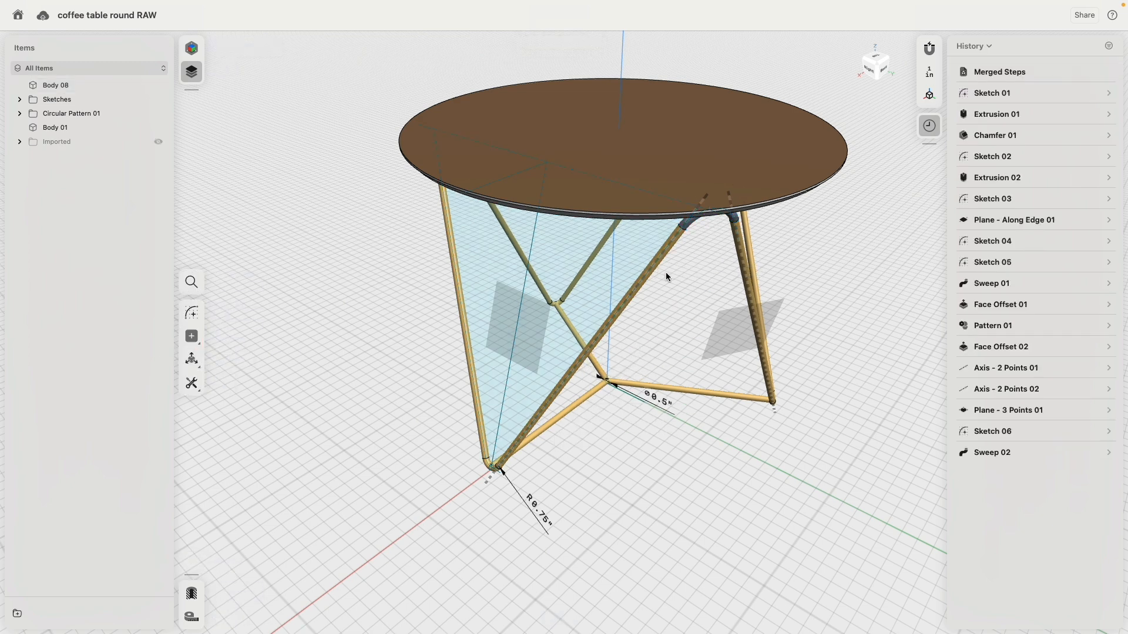
Isolate the swept arc body that joins the two leg tops
scroll(706, 237, "up", 4)
right_click_drag(706, 238, 704, 227)
left_click(704, 228)
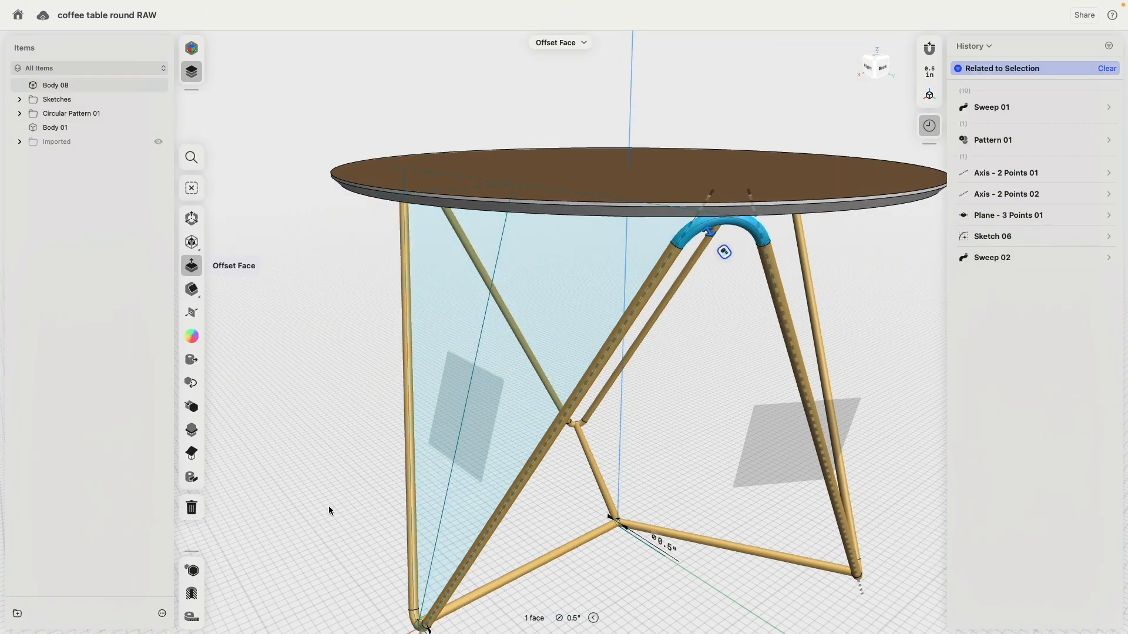
left_click(191, 570)
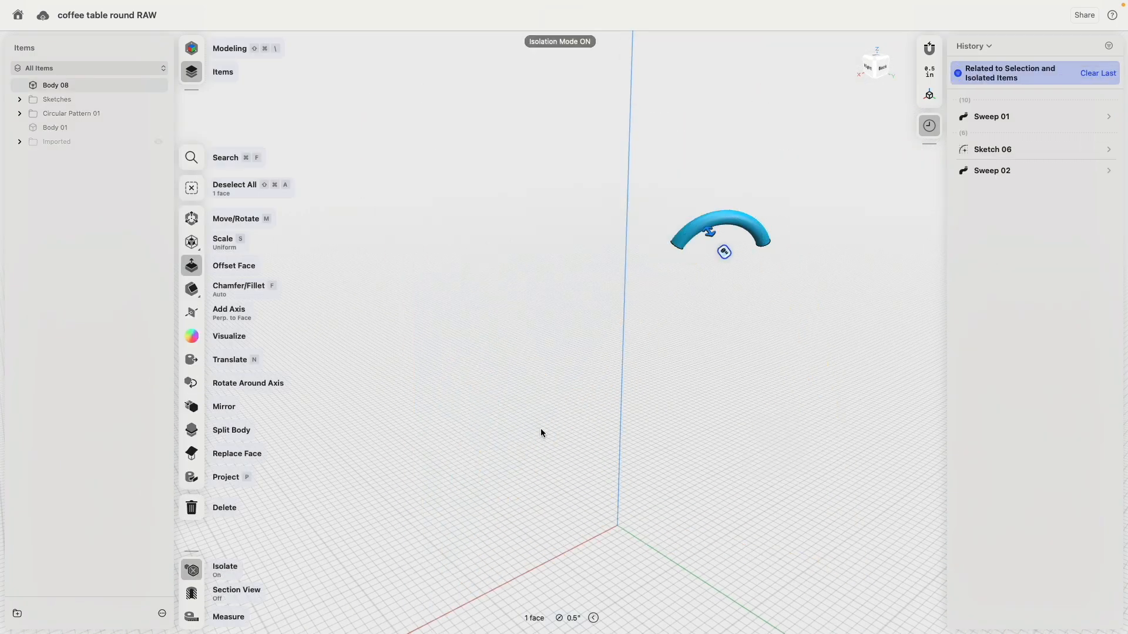
Create a circular pattern of three arc bodies around the vertical axis through the origin
double_click(676, 246)
left_click(198, 211)
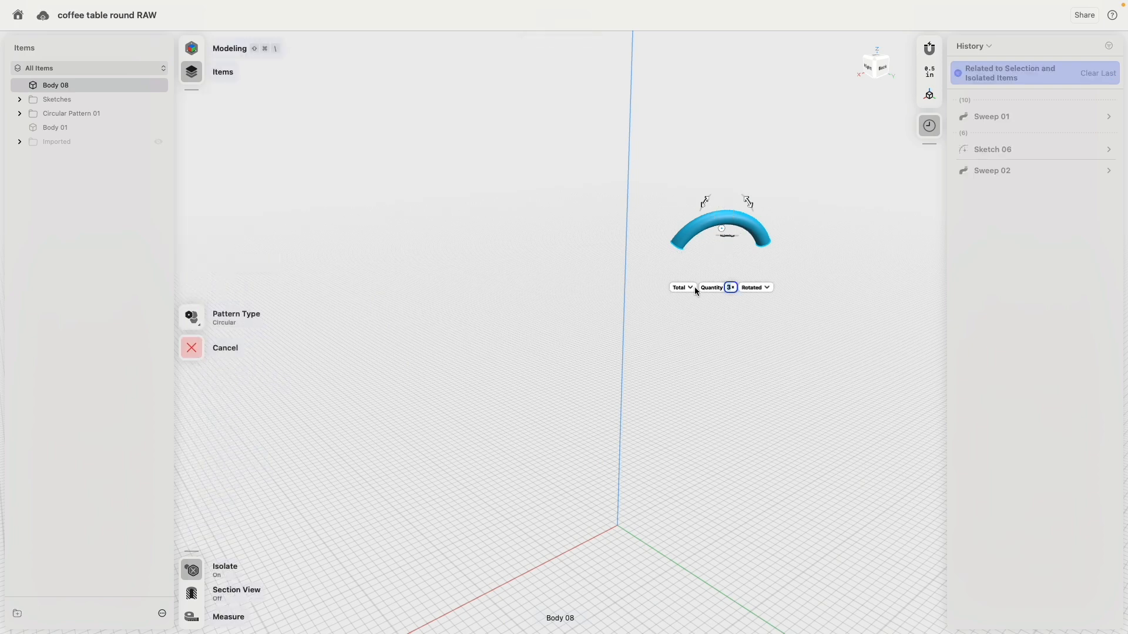
left_click_drag(721, 232, 615, 561)
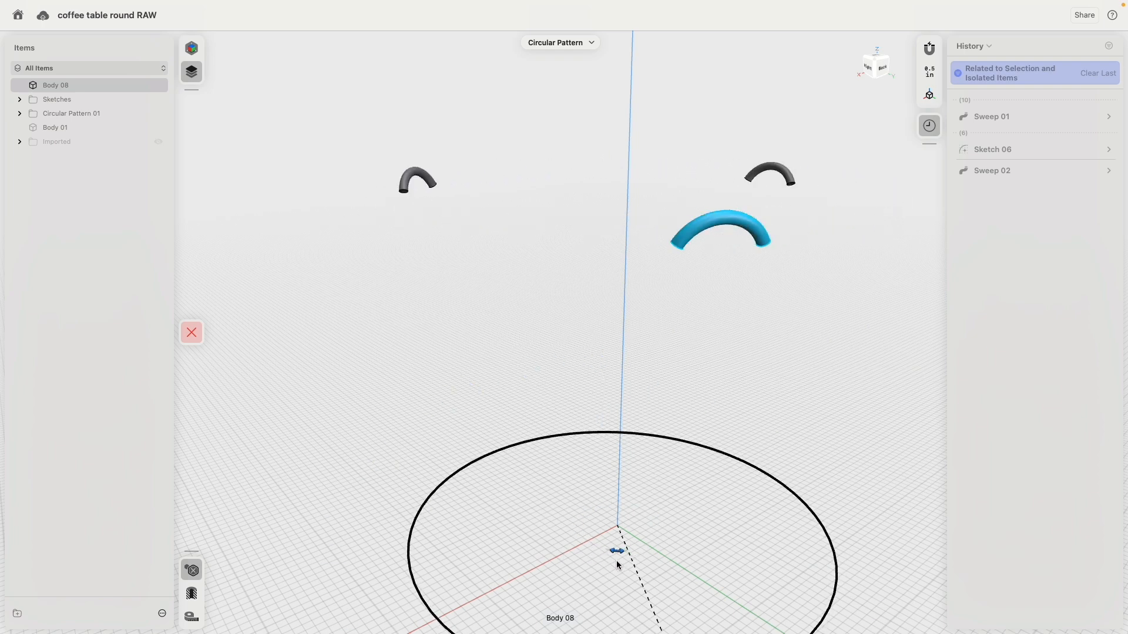
left_click(192, 314)
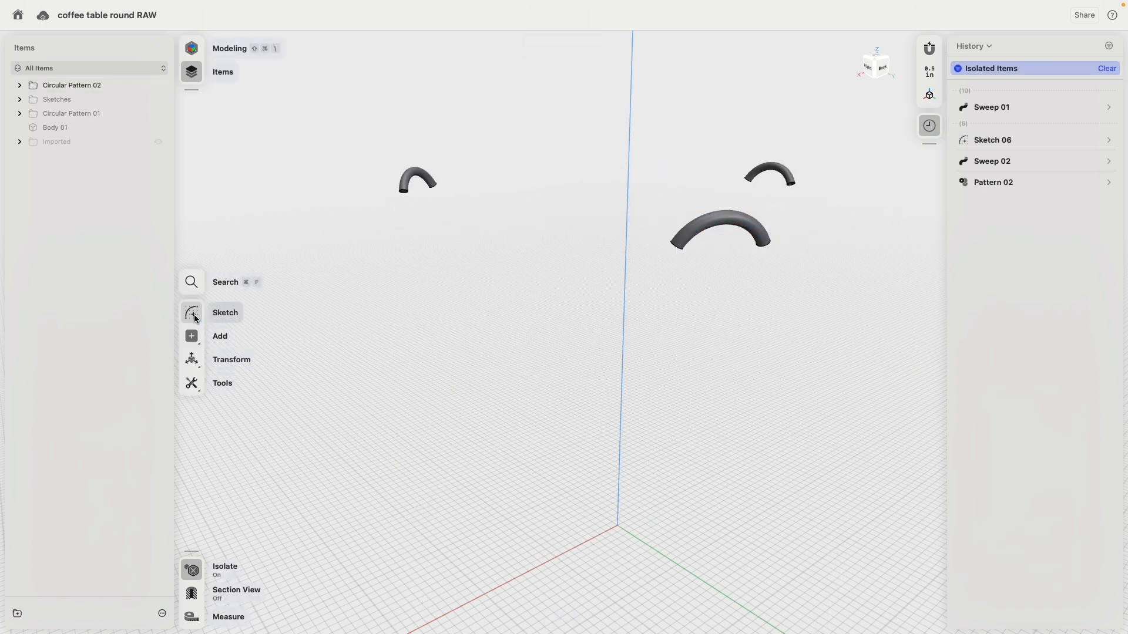
Turn off isolation and hide the Sketches folder so the whole table is shown without construction geometry
left_click(197, 570)
right_click_drag(447, 418, 499, 344)
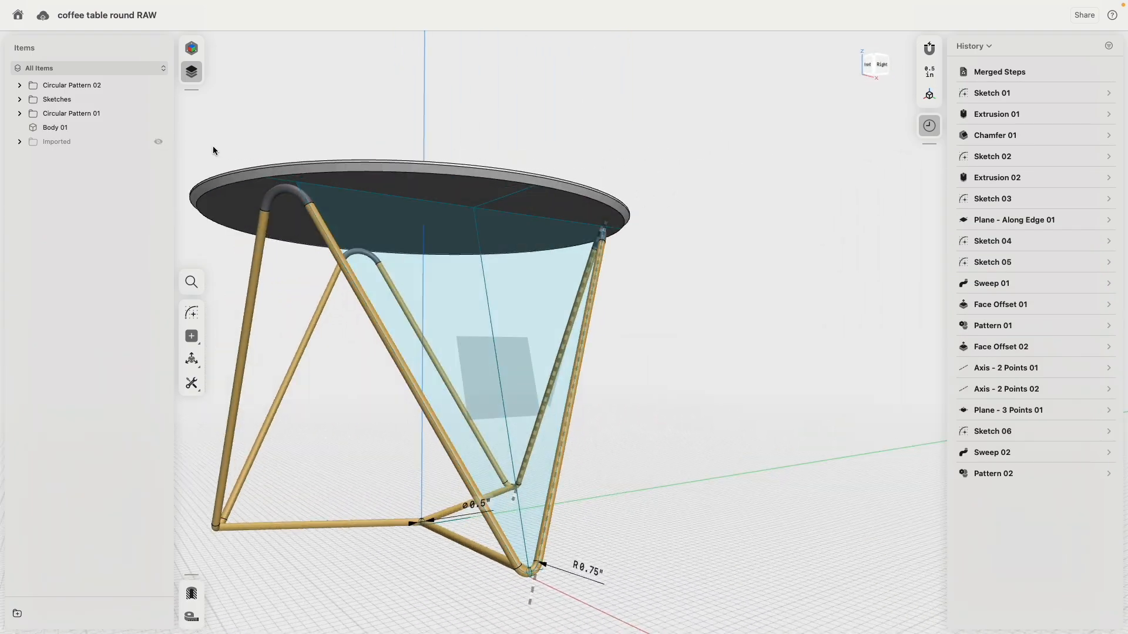
left_click(158, 99)
middle_click_drag(347, 115, 520, 107)
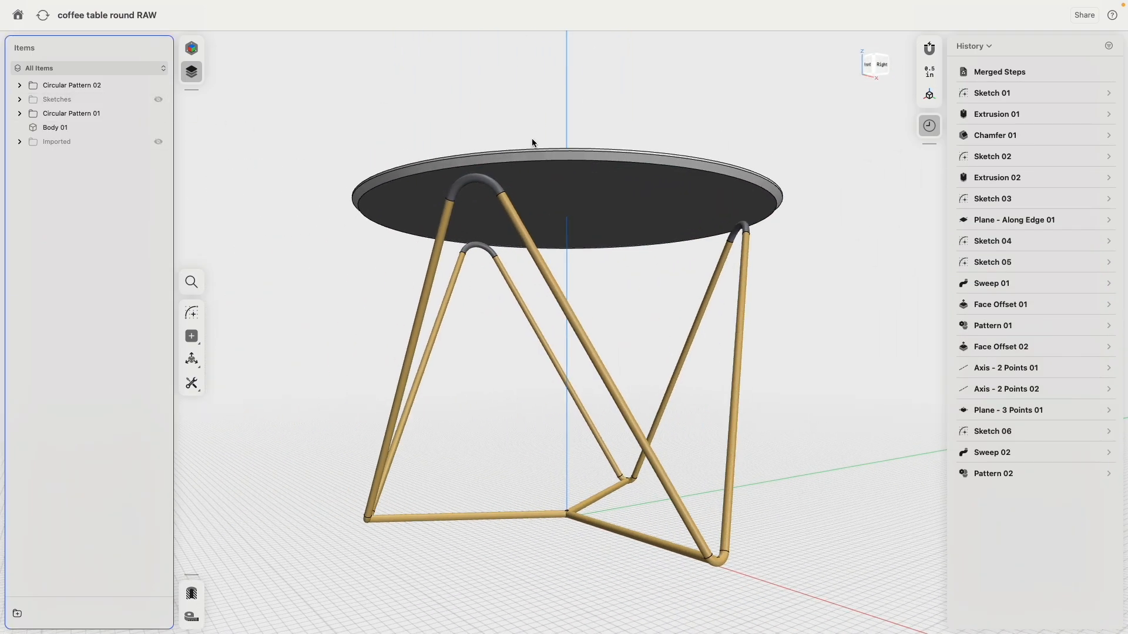
left_click(475, 186)
key("m")
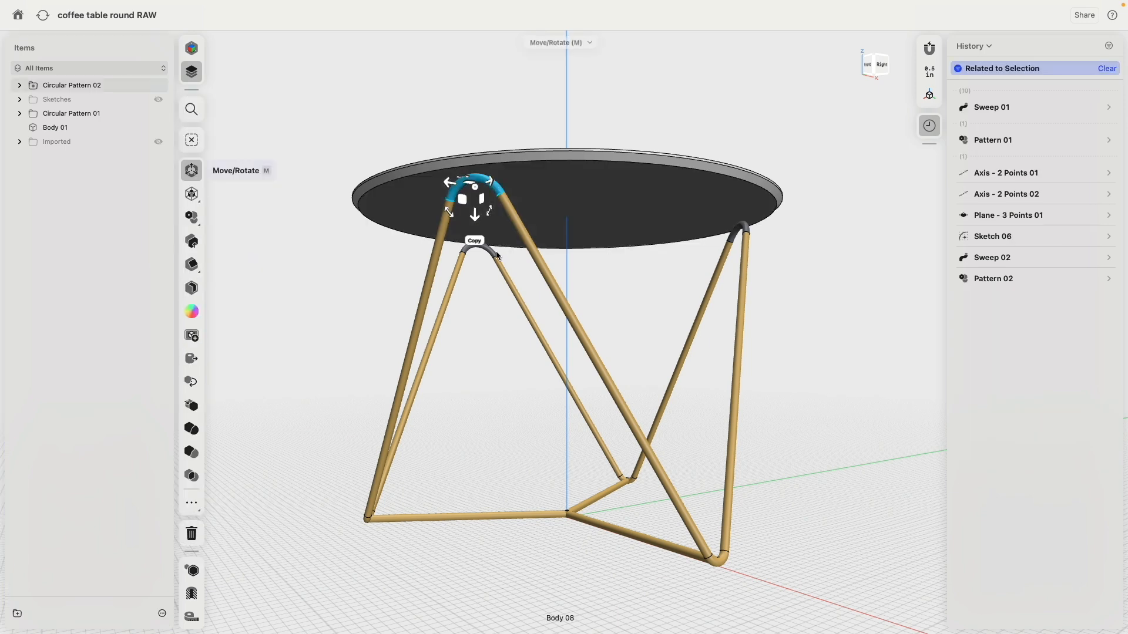
left_click(744, 227)
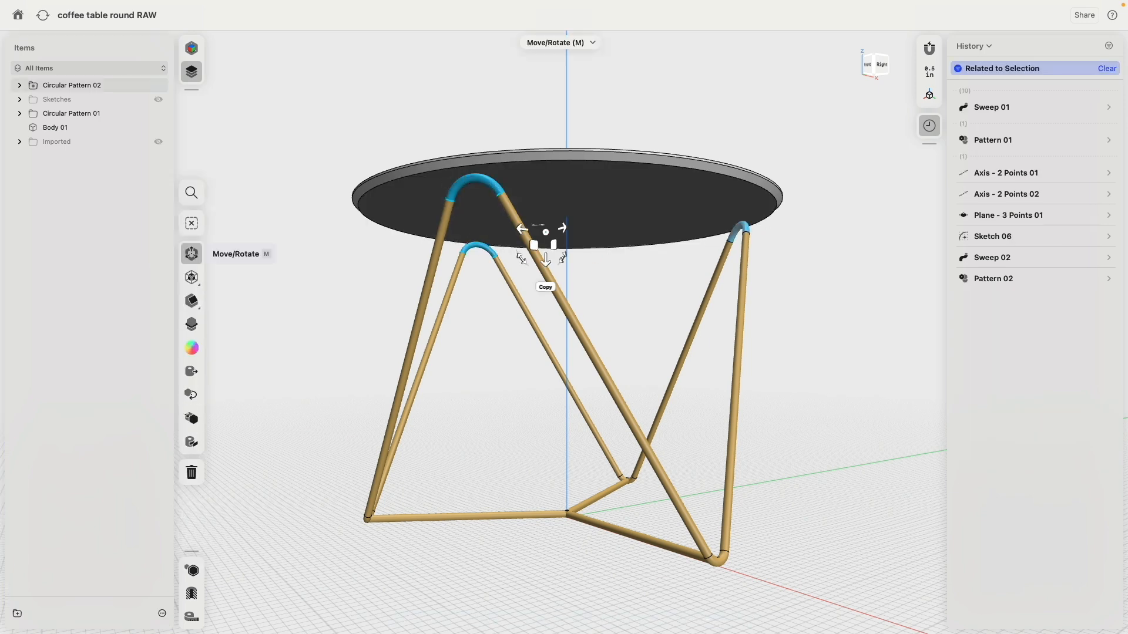
left_click(745, 266)
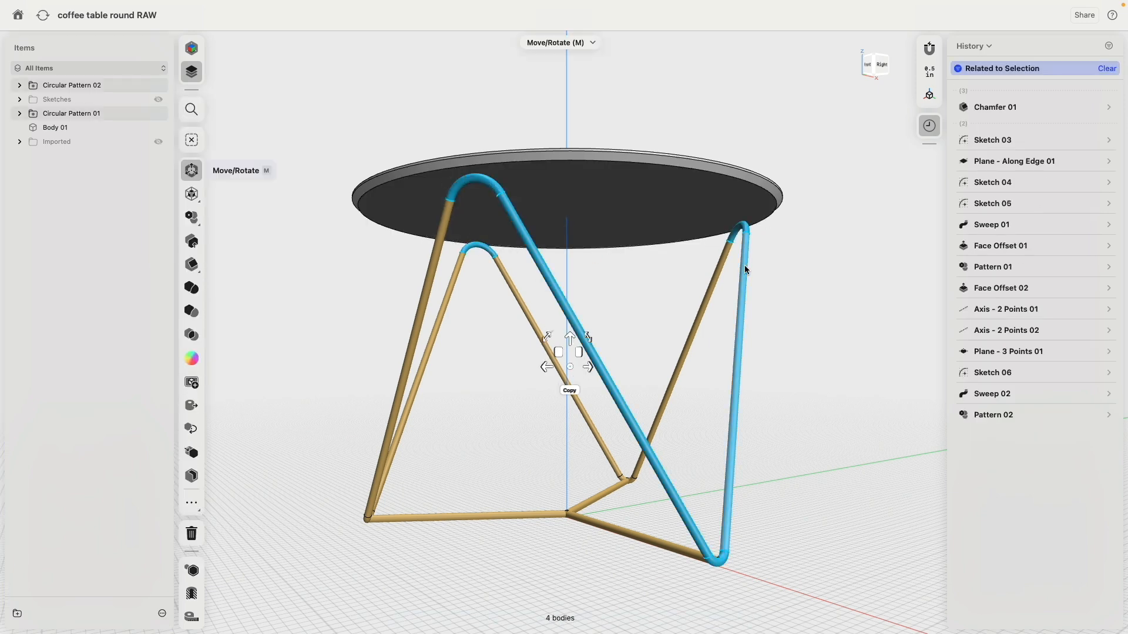
left_click(674, 376)
left_click(585, 503)
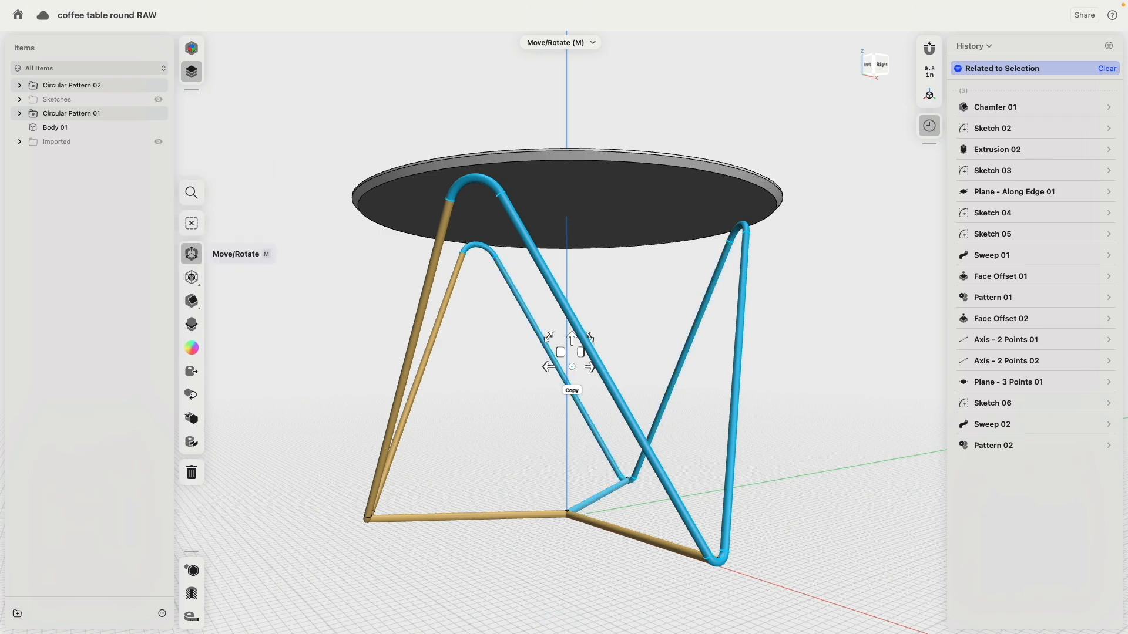
left_click(589, 524)
left_click(515, 515)
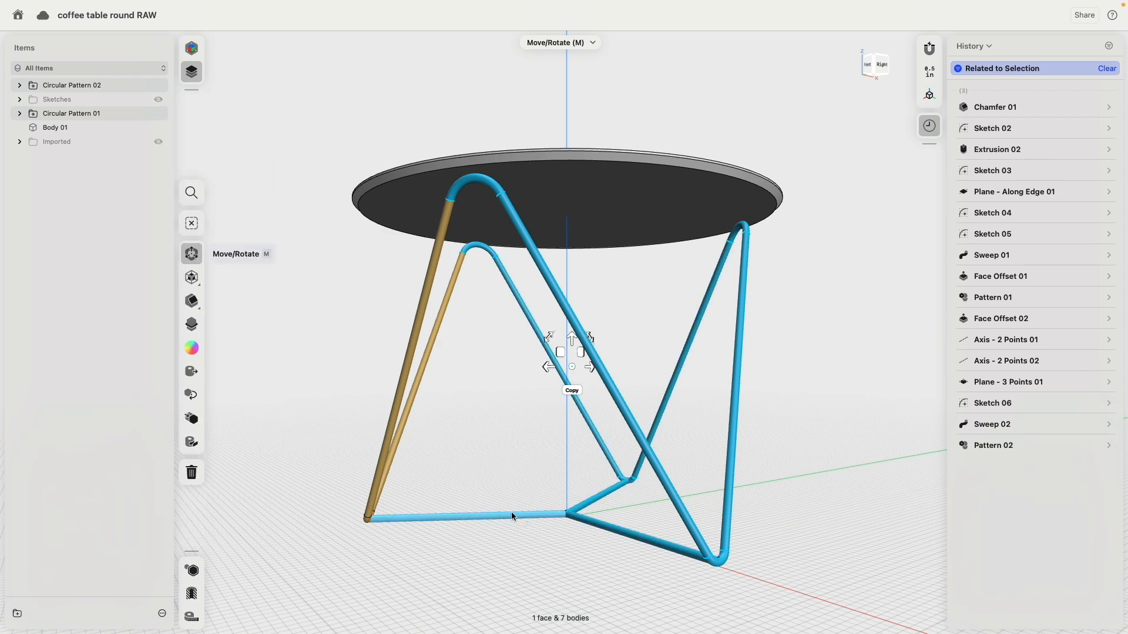
left_click(392, 453)
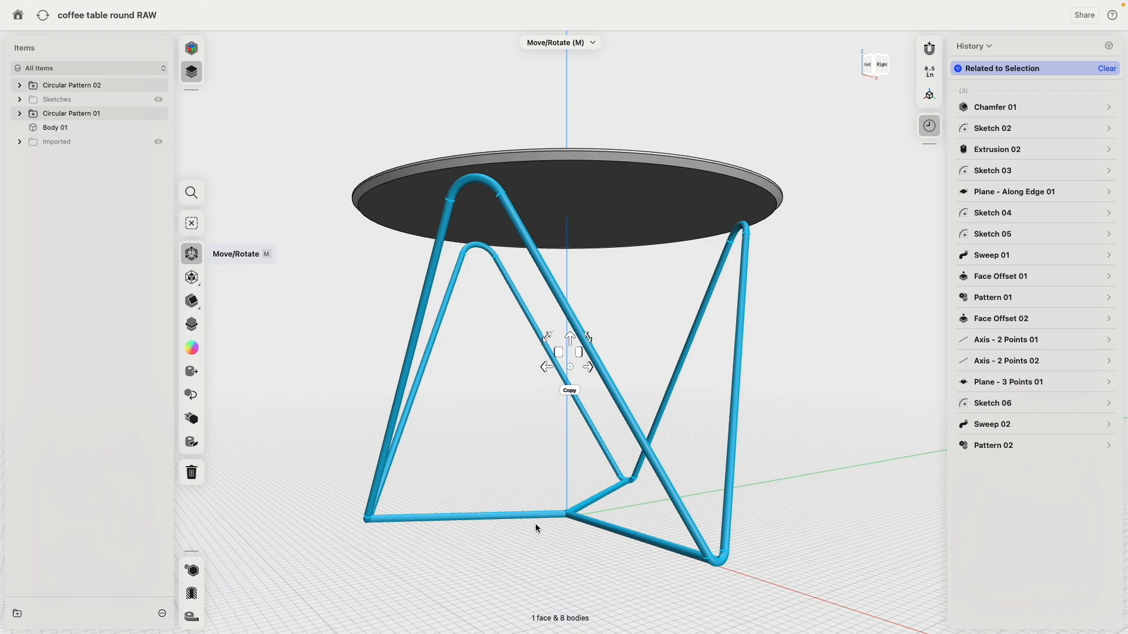
right_click_drag(535, 523, 329, 180)
left_click(302, 84)
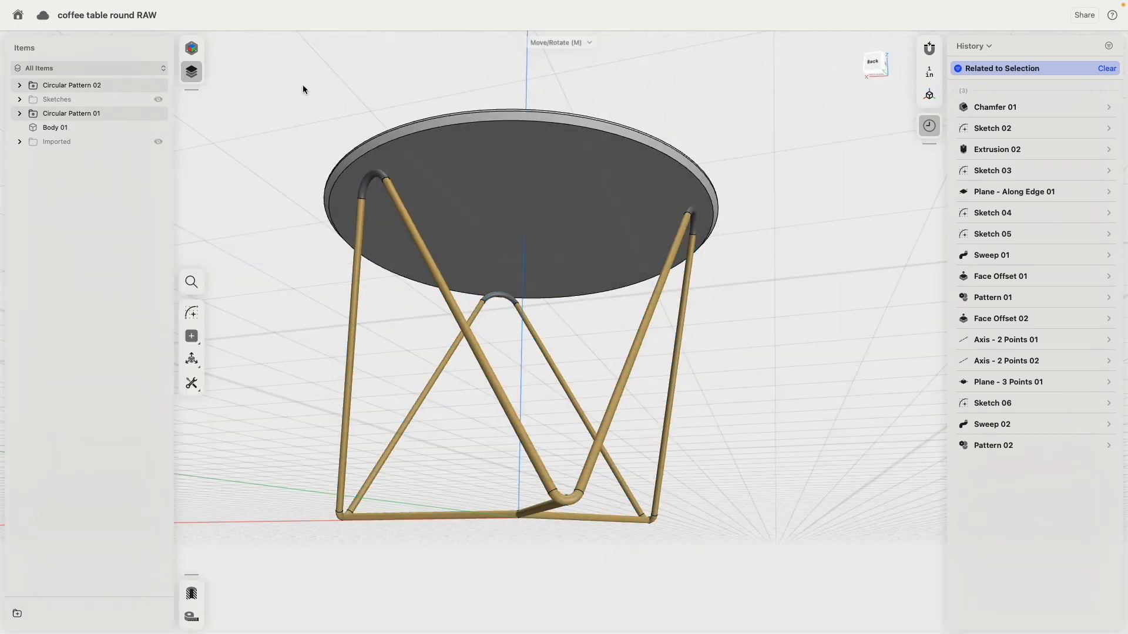
Union all the bodies in Circular Pattern 01 and Circular Pattern 02 into a single leg frame body
left_click(76, 114)
left_click(86, 87, "super")
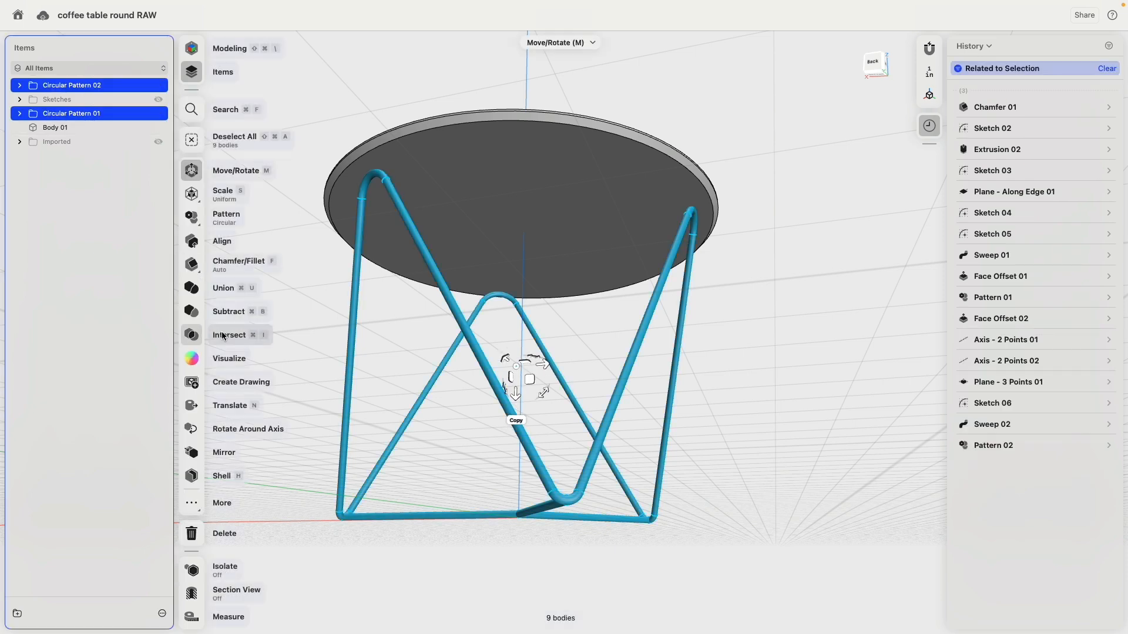
left_click(192, 288)
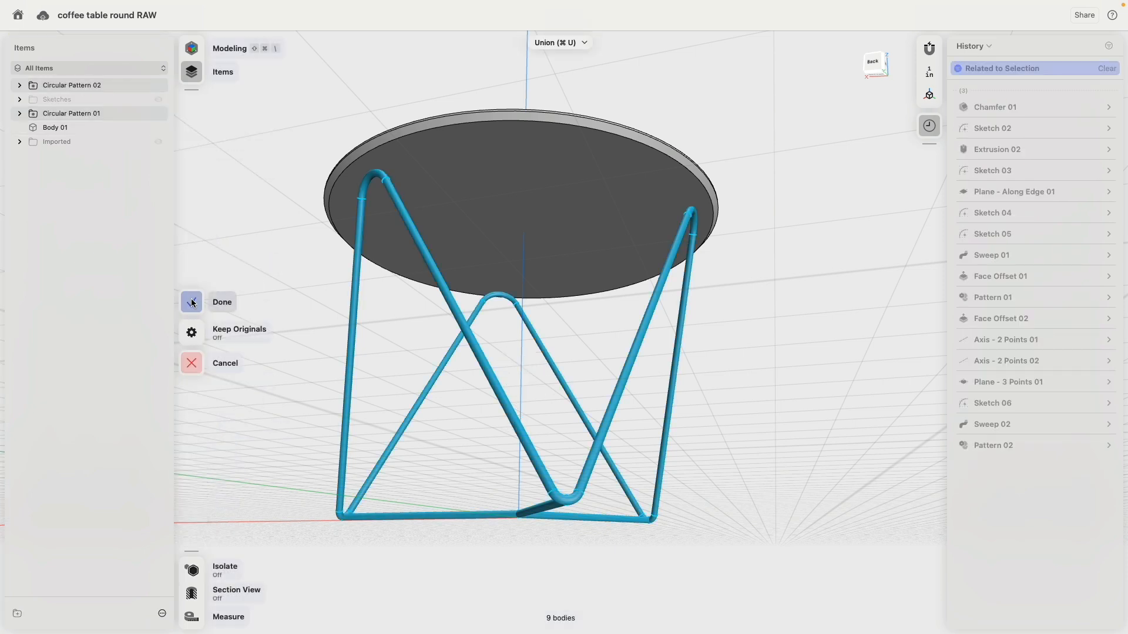
left_click(191, 300)
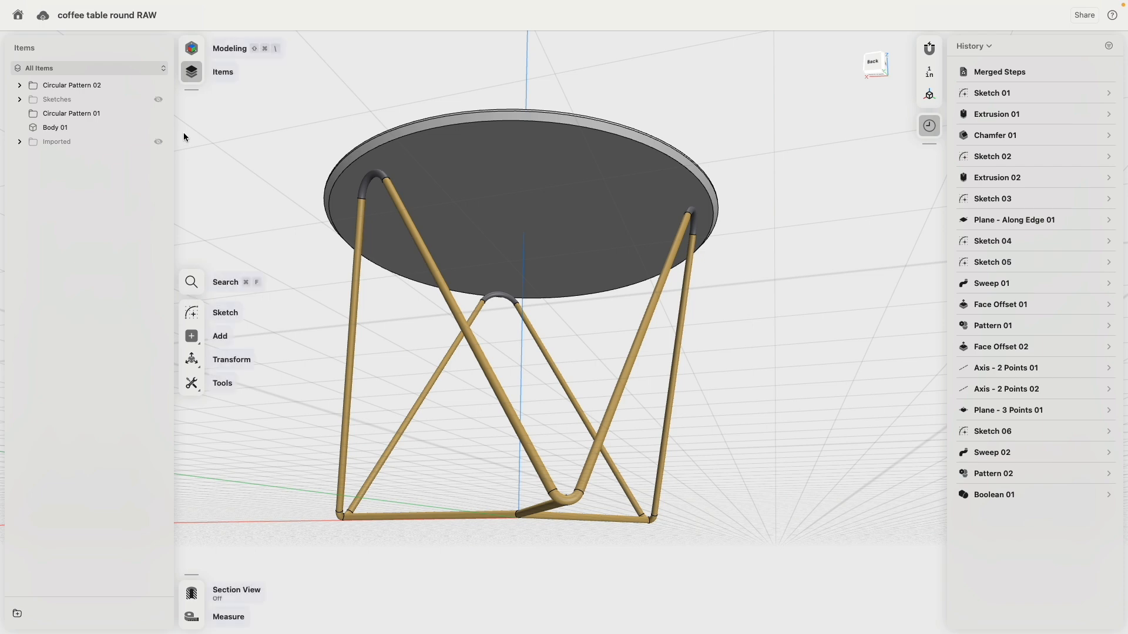
Expand the Circular Pattern 02 folder and toggle its body's visibility to check the merged frame
left_click(20, 85)
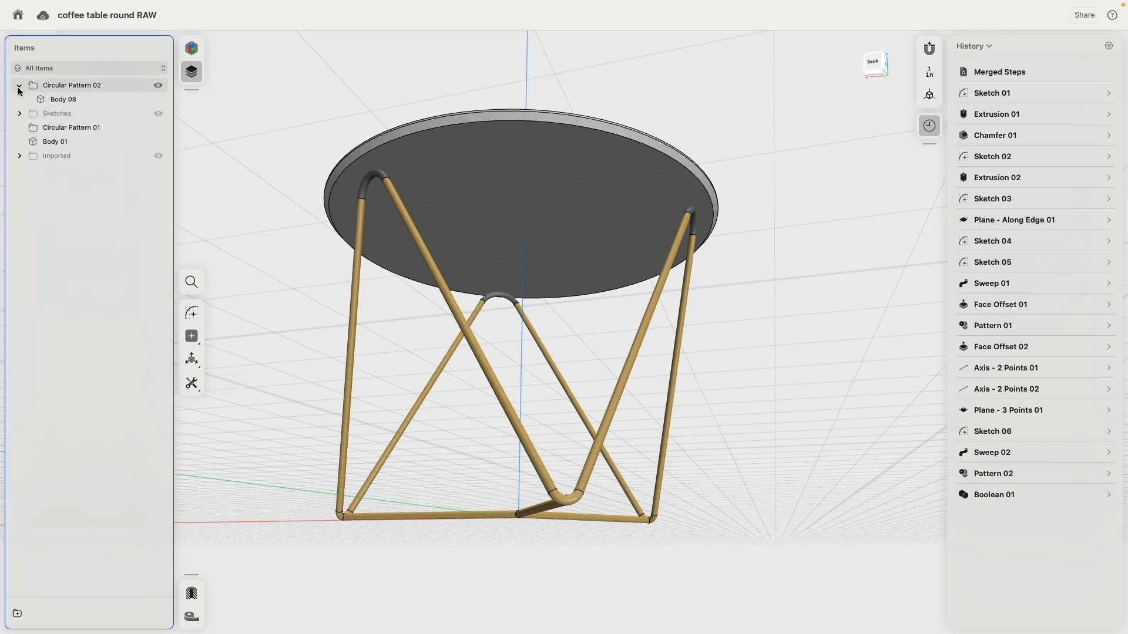
left_click(159, 100)
left_click(159, 100)
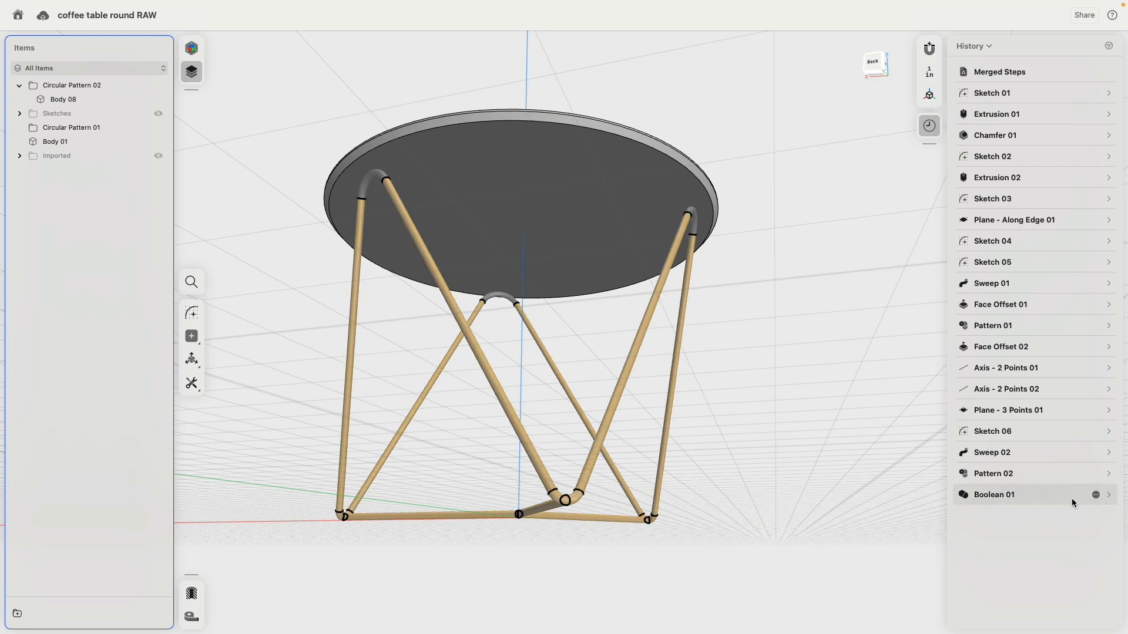
Insert a history breakpoint after Pattern 02 and offset the outer faces of the three base bars by -0.05 in
right_click(997, 474)
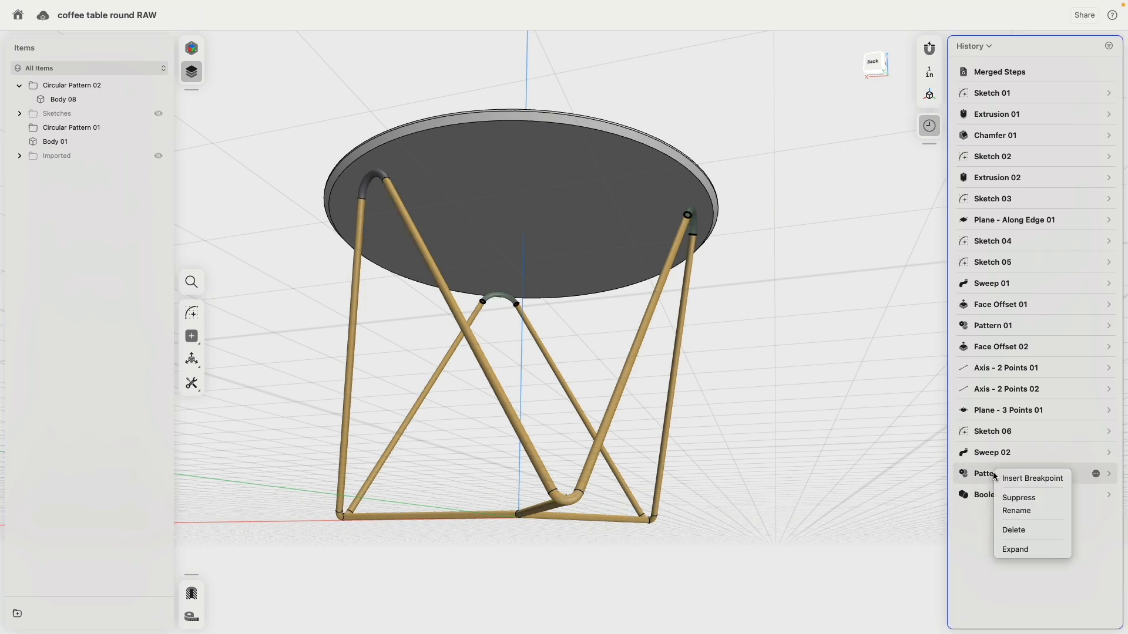
left_click(1007, 481)
right_click_drag(713, 393, 629, 418)
scroll(629, 417, "up", 5)
right_click_drag(601, 458, 625, 433)
left_click(626, 435)
left_click(659, 435)
left_click(680, 405)
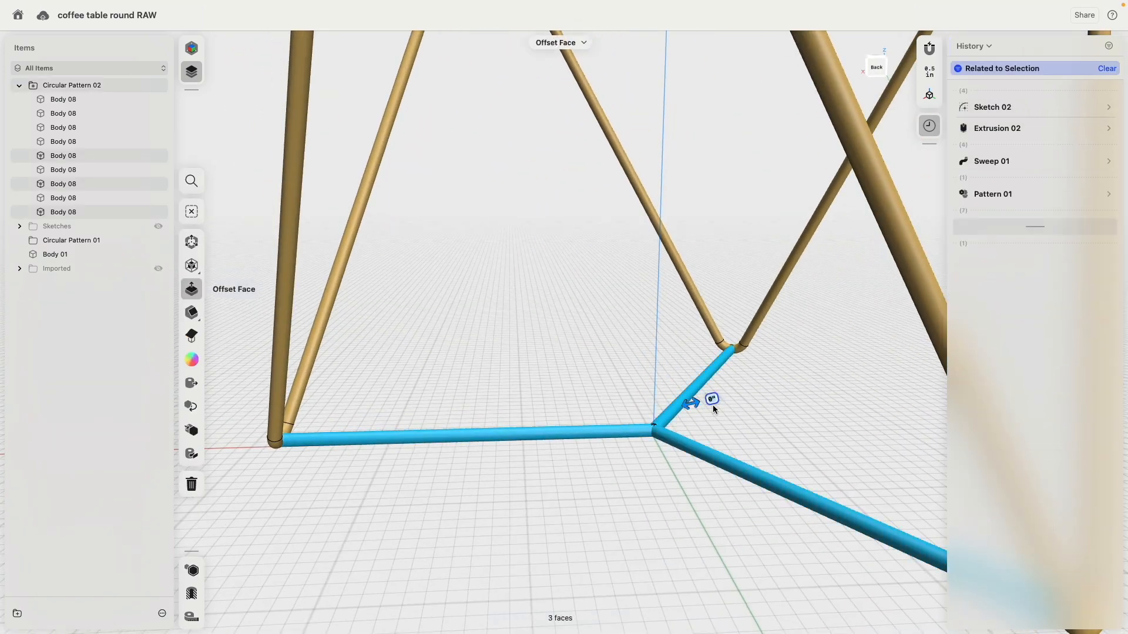
left_click_drag(694, 403, 693, 405)
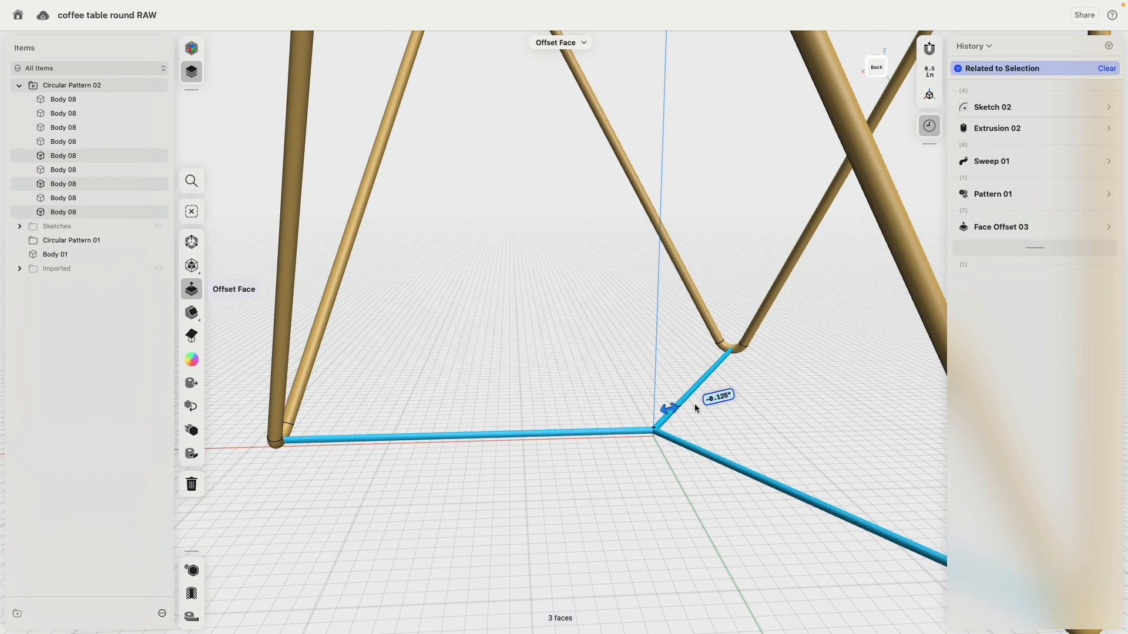
type("-.05")
key("Return")
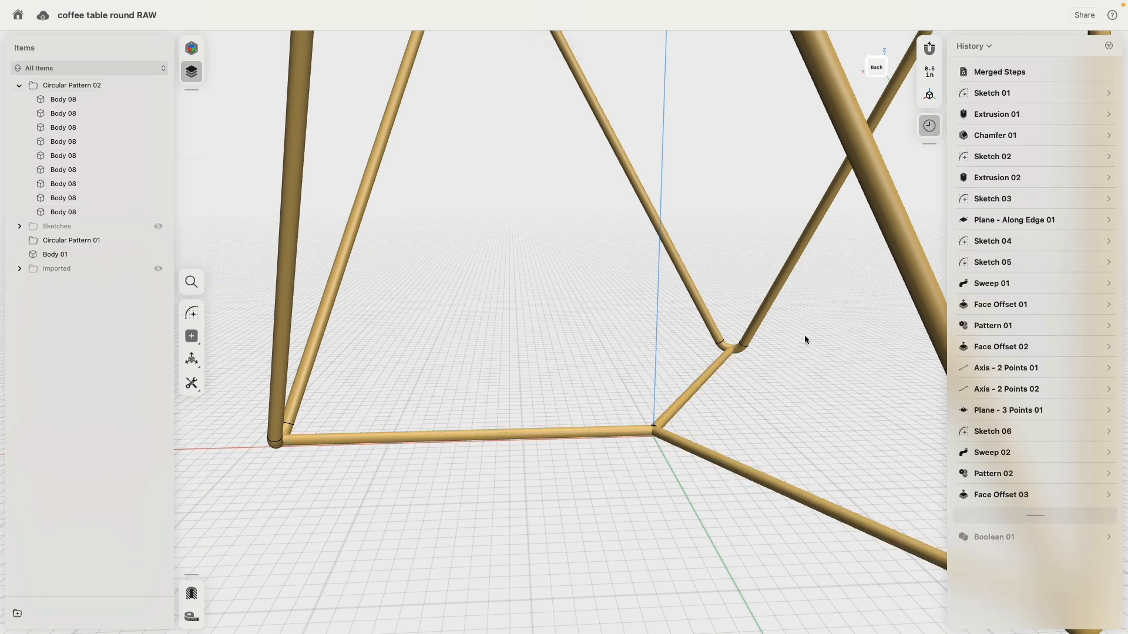
Check a base bar's diameter and set the offset distance of Face Offset 03 to -0.025 in
left_click(1110, 497)
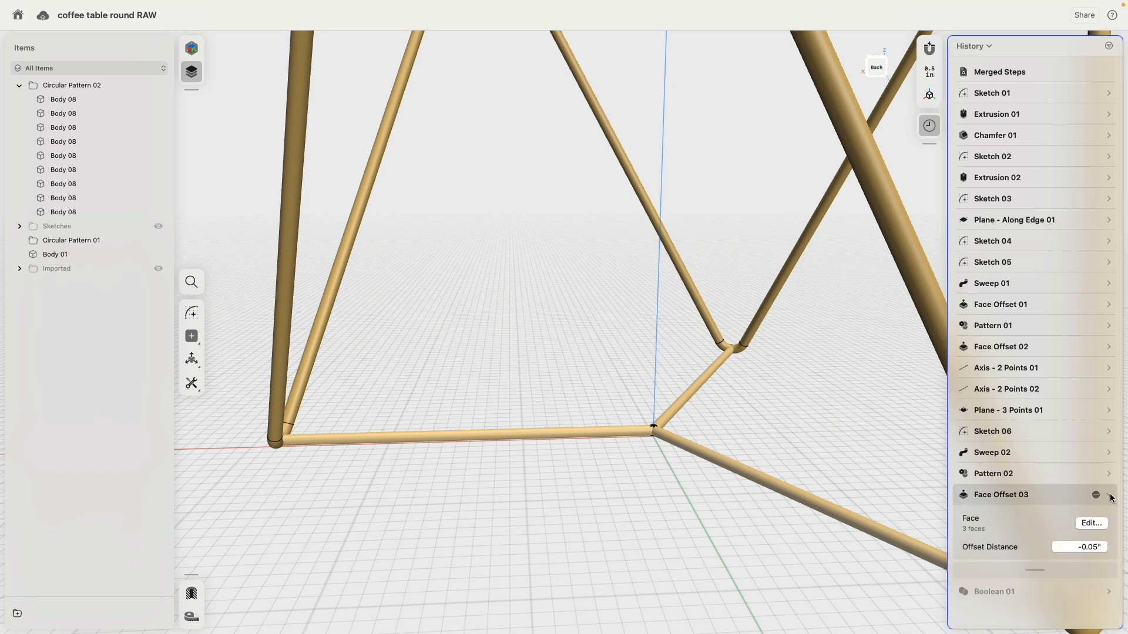
left_click(699, 390)
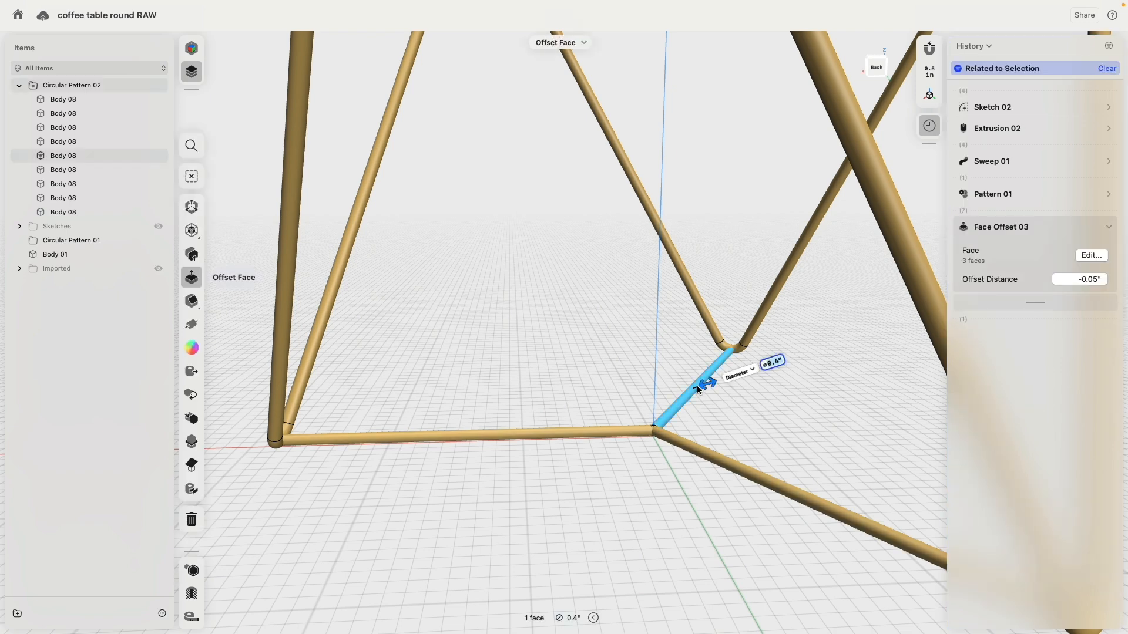
left_click(737, 415)
scroll(738, 361, "up", 5)
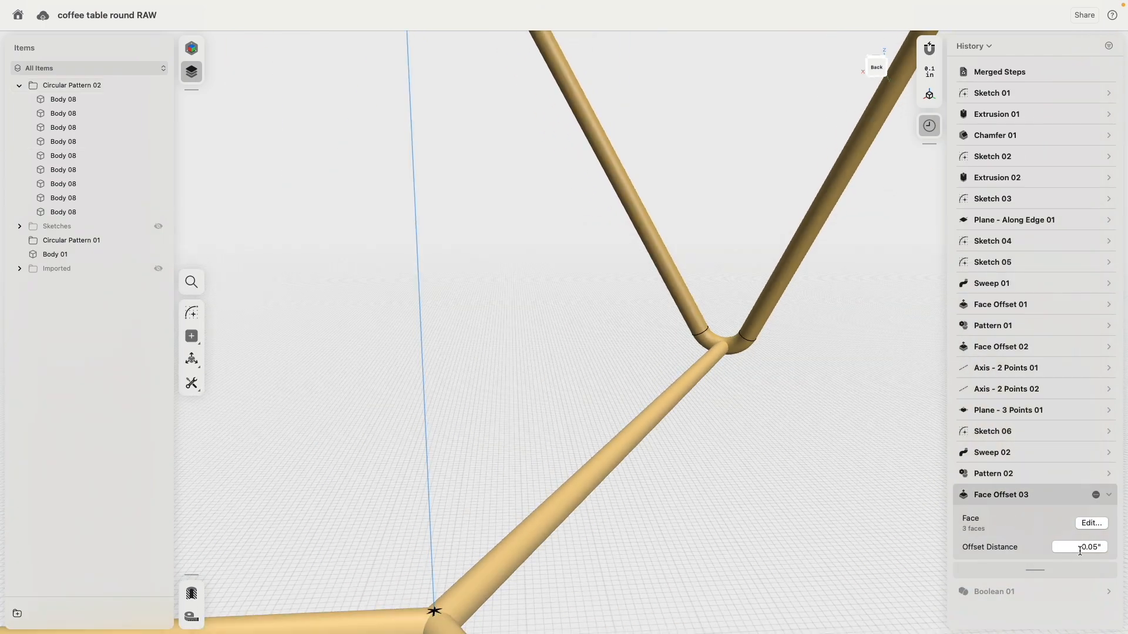
left_click(1080, 547)
key("Right")
key("Left")
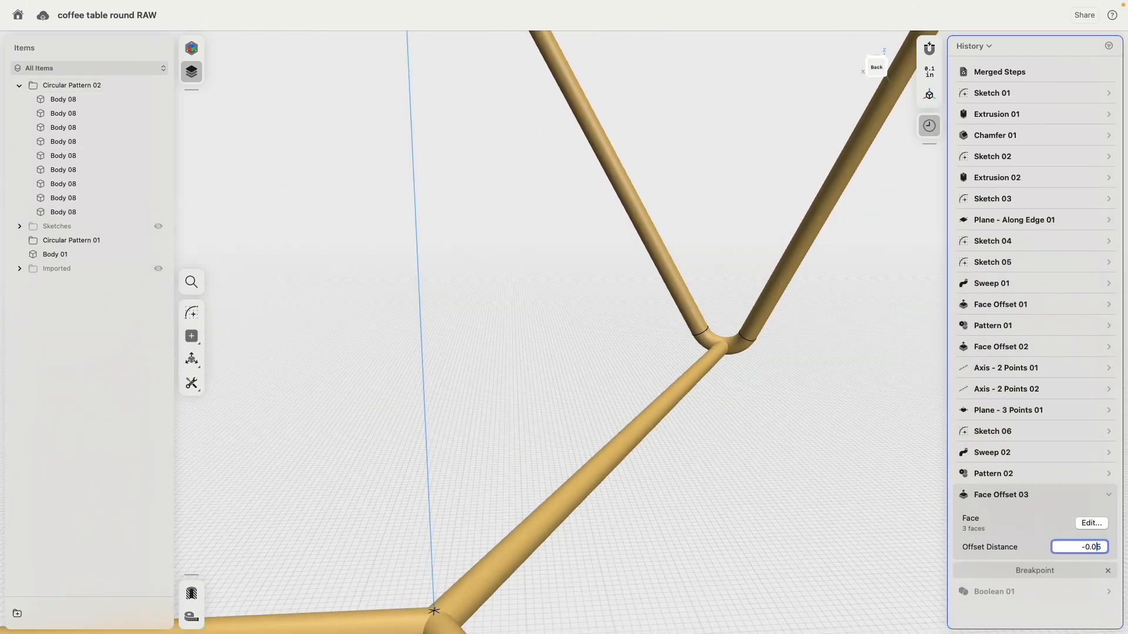
key("Return")
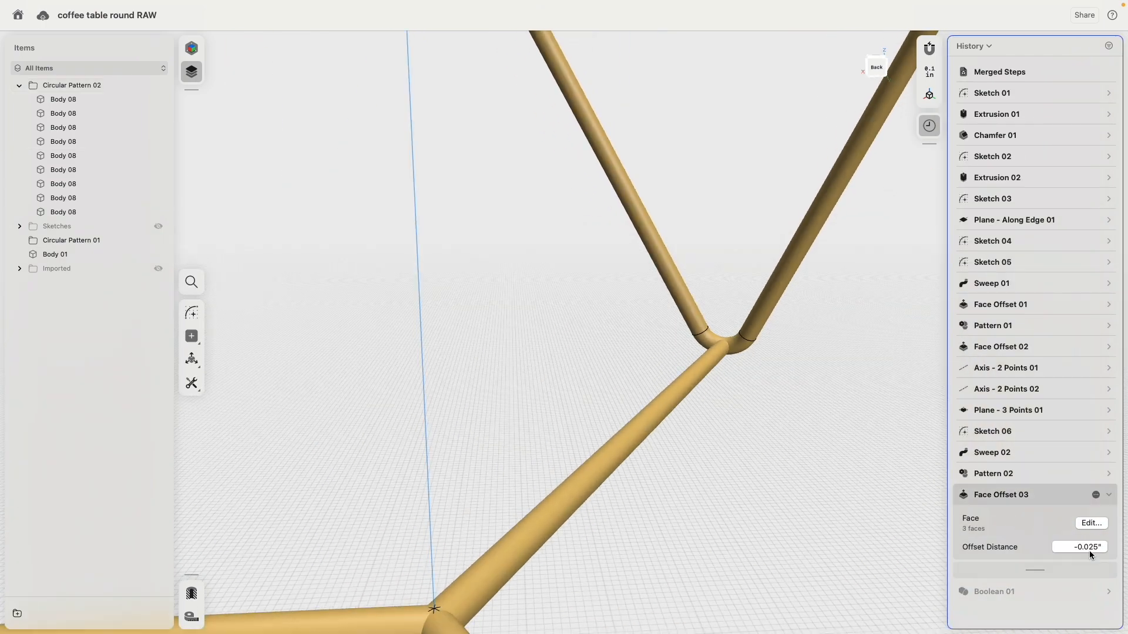
Check the diameters of a base bar and its adjoining leg tube, and examine the joint between them
left_click(697, 379)
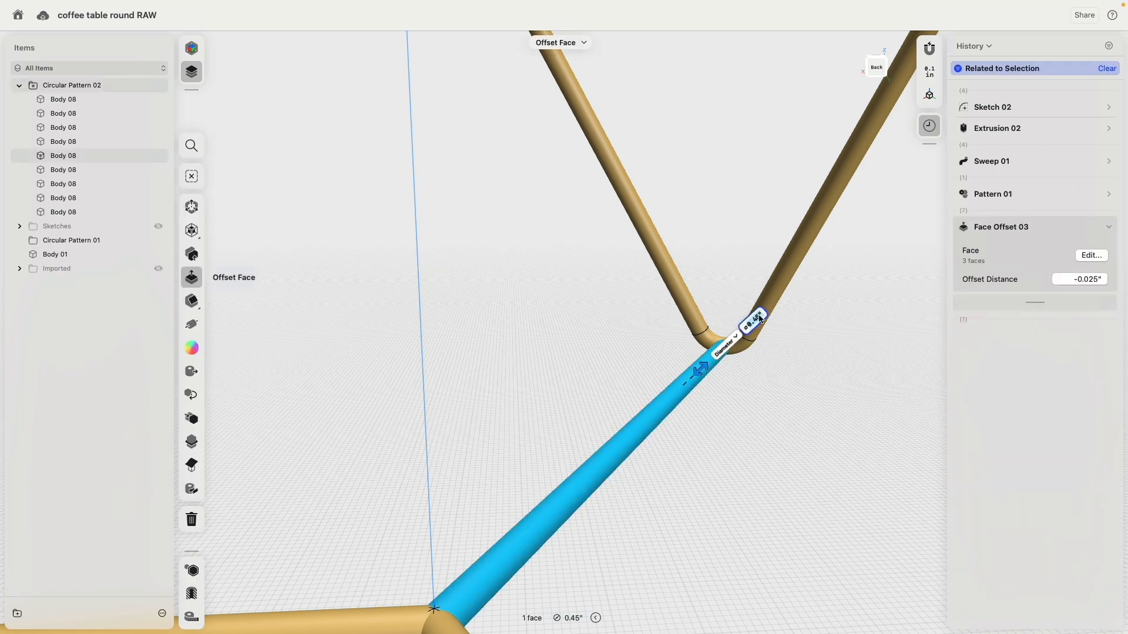
left_click(779, 296)
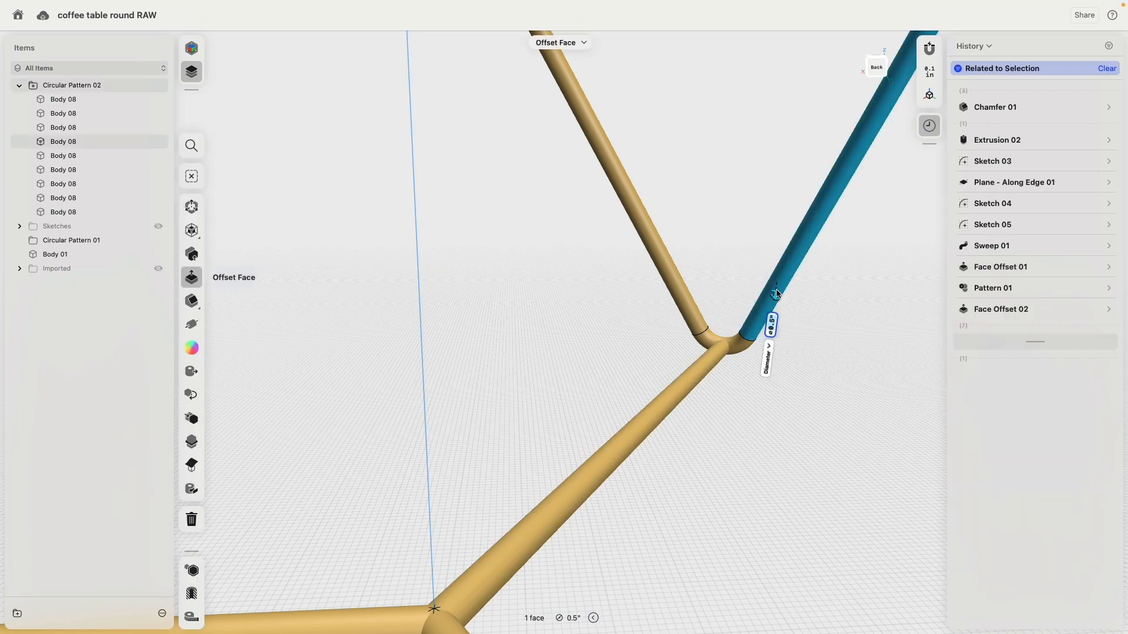
scroll(713, 415, "up", 2)
scroll(708, 415, "down", 8)
scroll(706, 370, "left", 4)
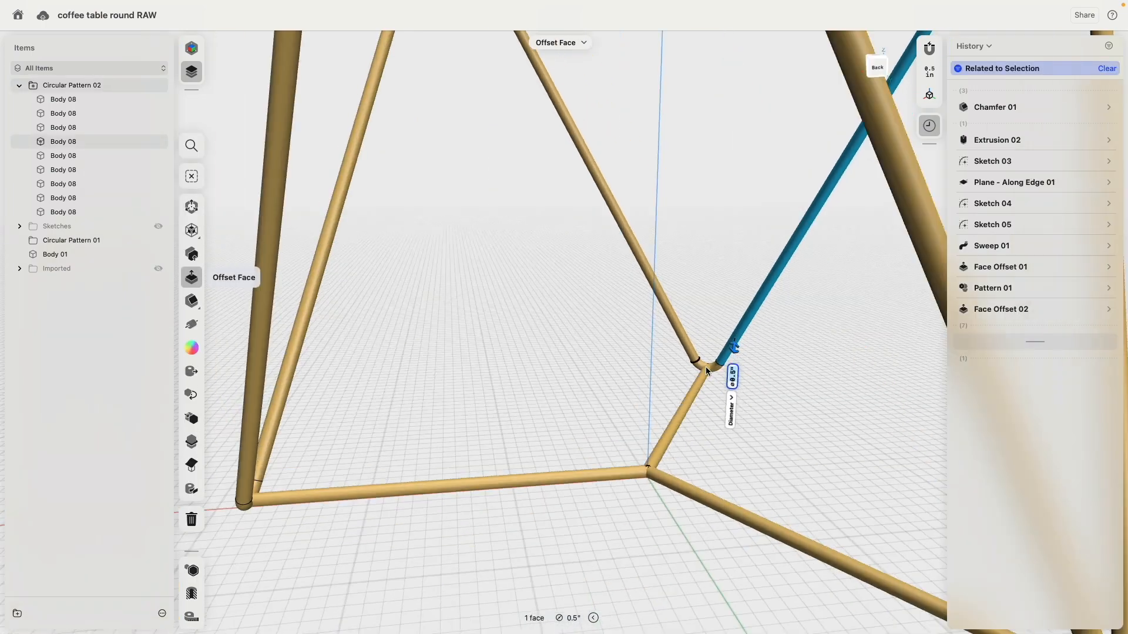
scroll(711, 375, "up", 8)
scroll(710, 371, "up", 2)
scroll(649, 401, "down", 10)
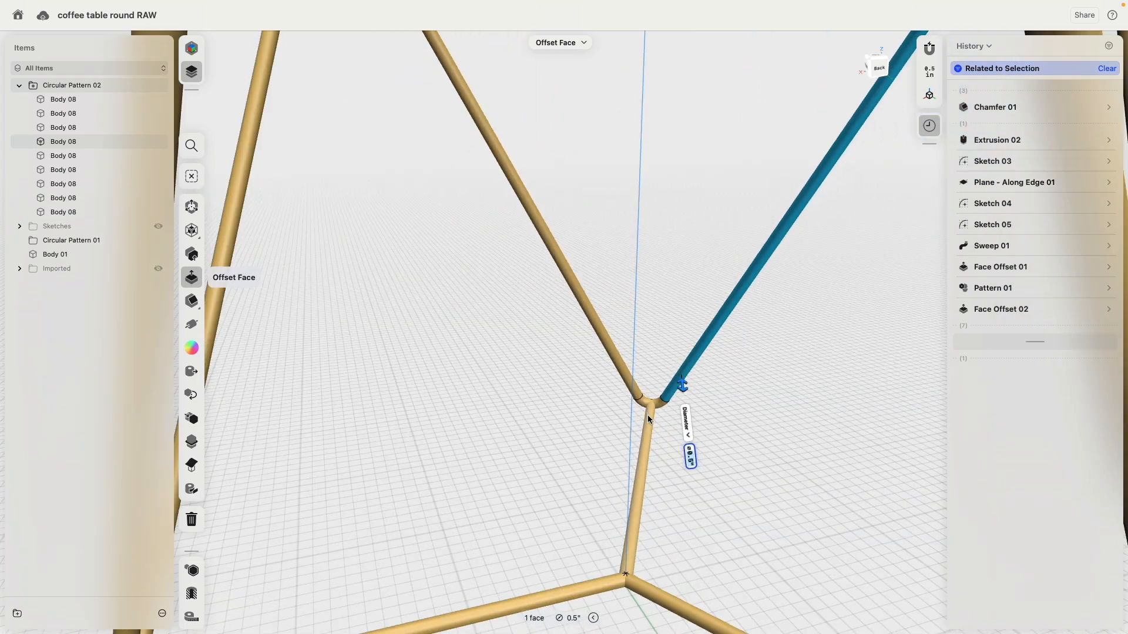
middle_click_drag(620, 431, 611, 349)
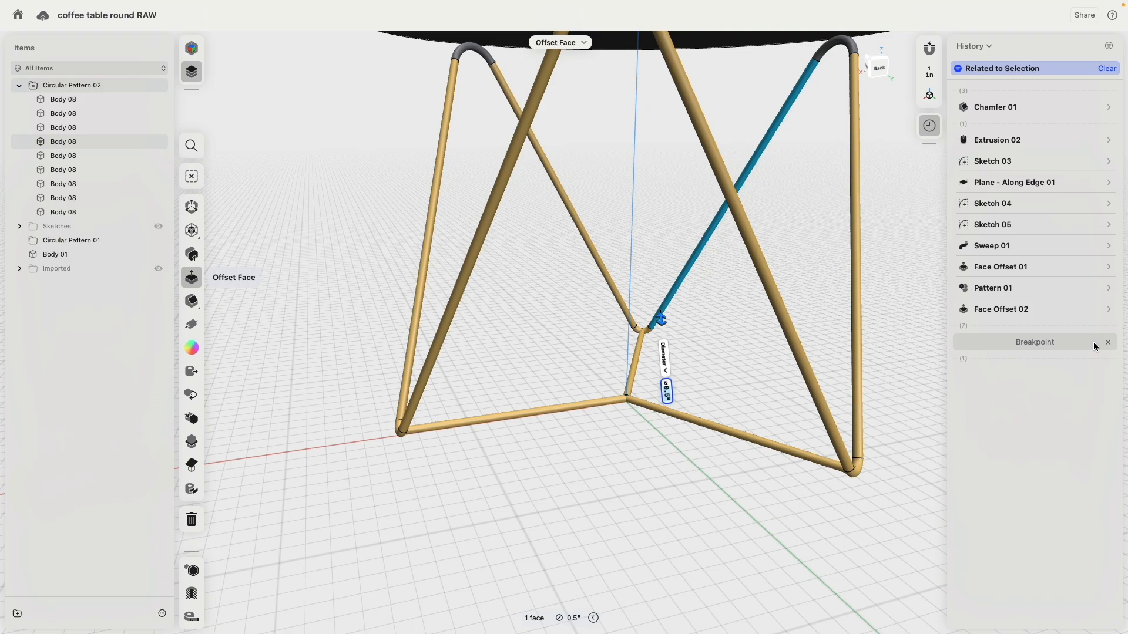
Remove the history breakpoint and fillet the three edges where the base bars meet at the centre with a small radius
left_click(1108, 344)
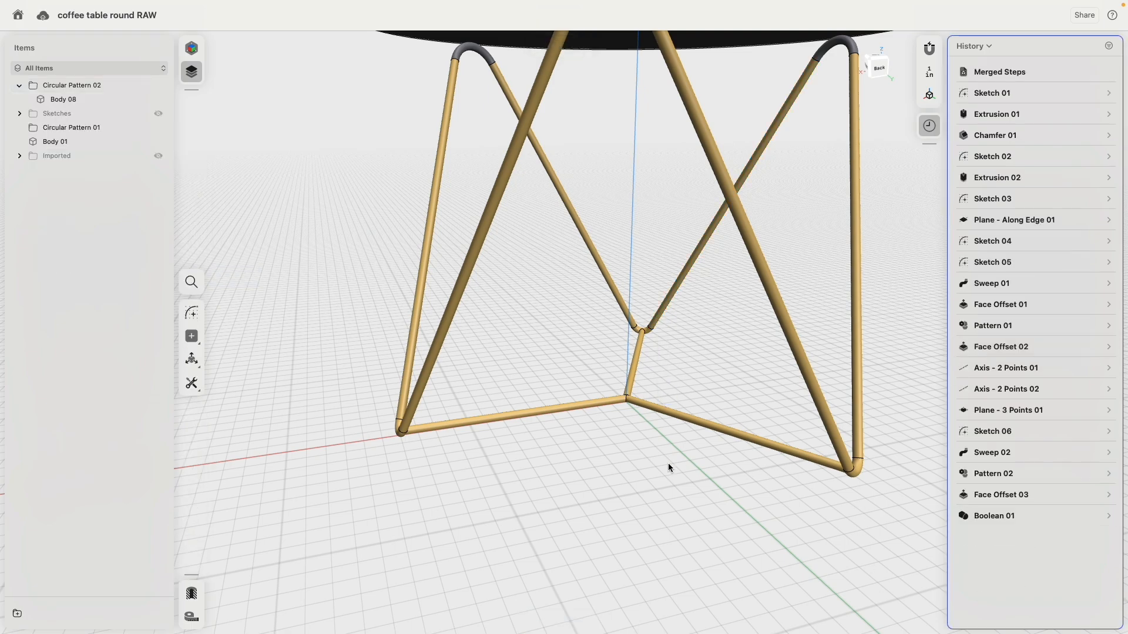
right_click_drag(668, 464, 605, 432)
scroll(632, 413, "up", 6)
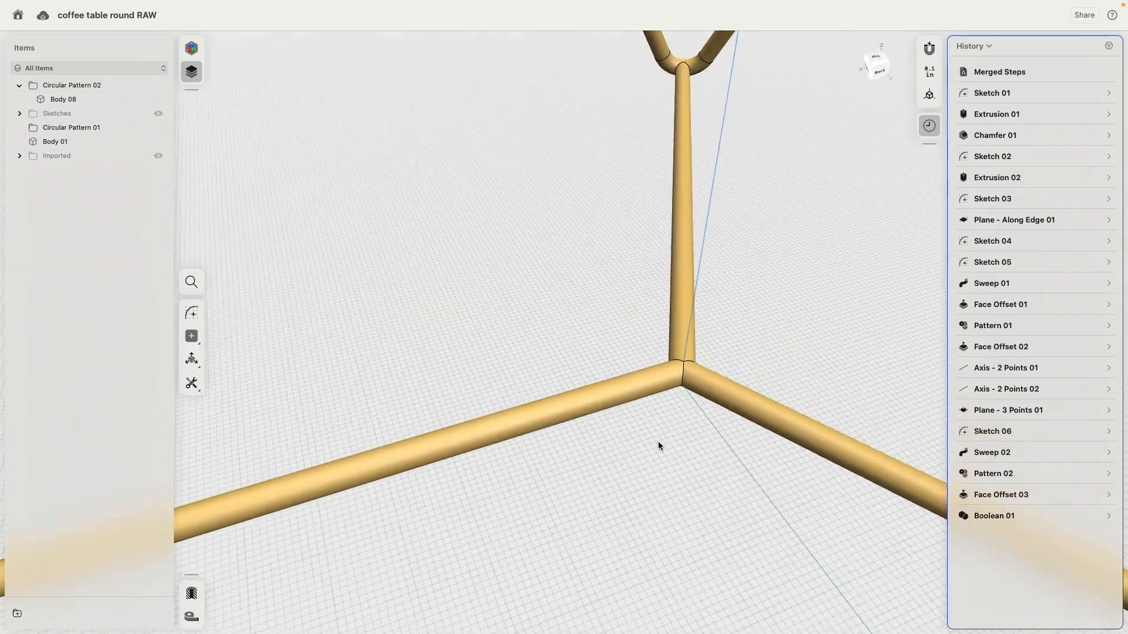
scroll(658, 446, "up", 5)
left_click(714, 284)
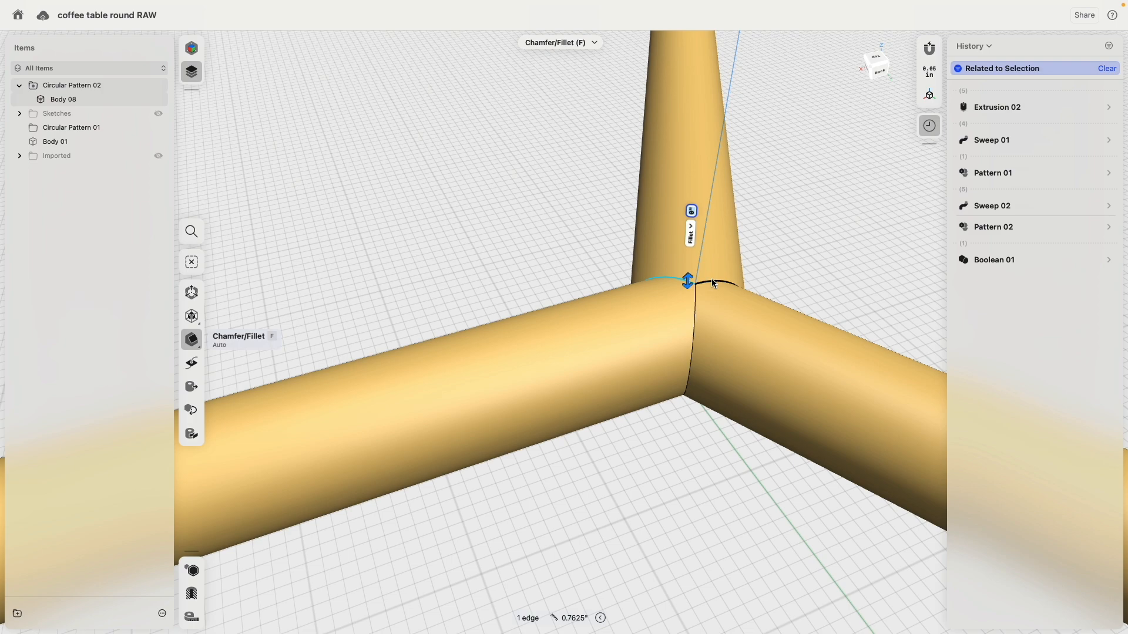
left_click(697, 295)
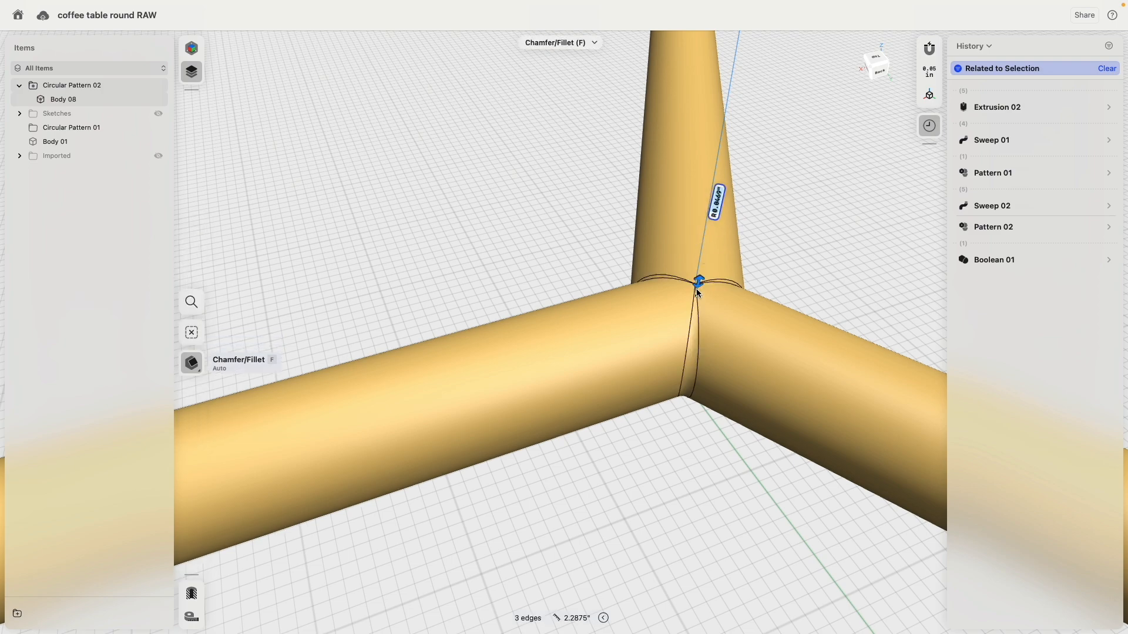
left_click_drag(695, 288, 698, 280)
Fillet the three edges where the base bars meet the curved feet of the leg tubes with a radius of about 0.14 in
scroll(640, 414, "down", 10)
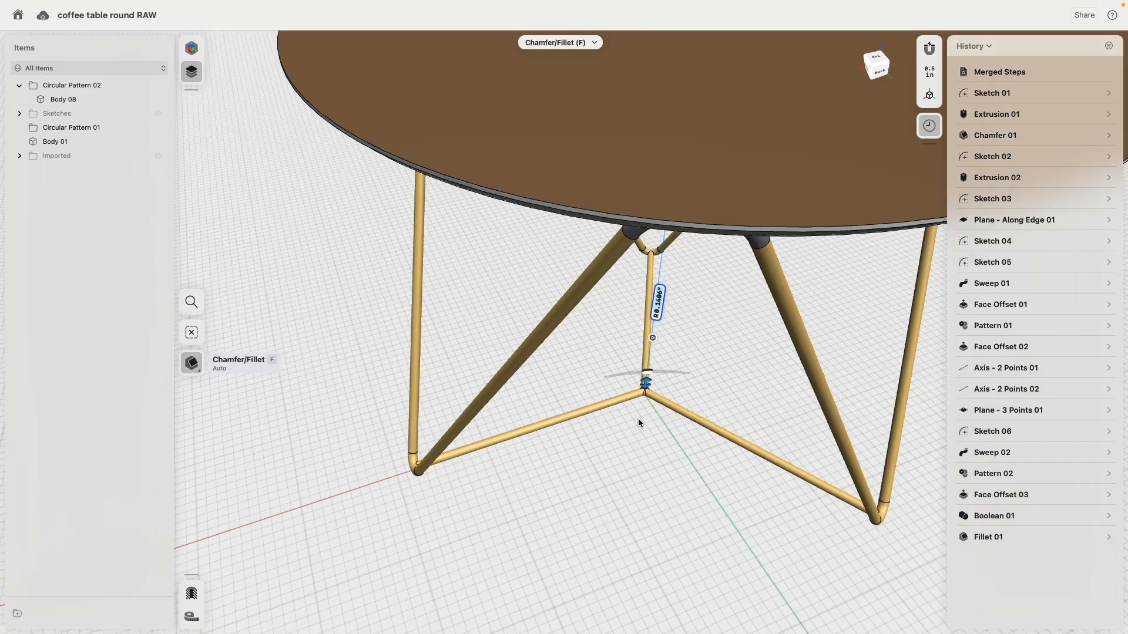
middle_click_drag(638, 419, 732, 373)
scroll(532, 403, "up", 6)
right_click_drag(531, 404, 425, 451)
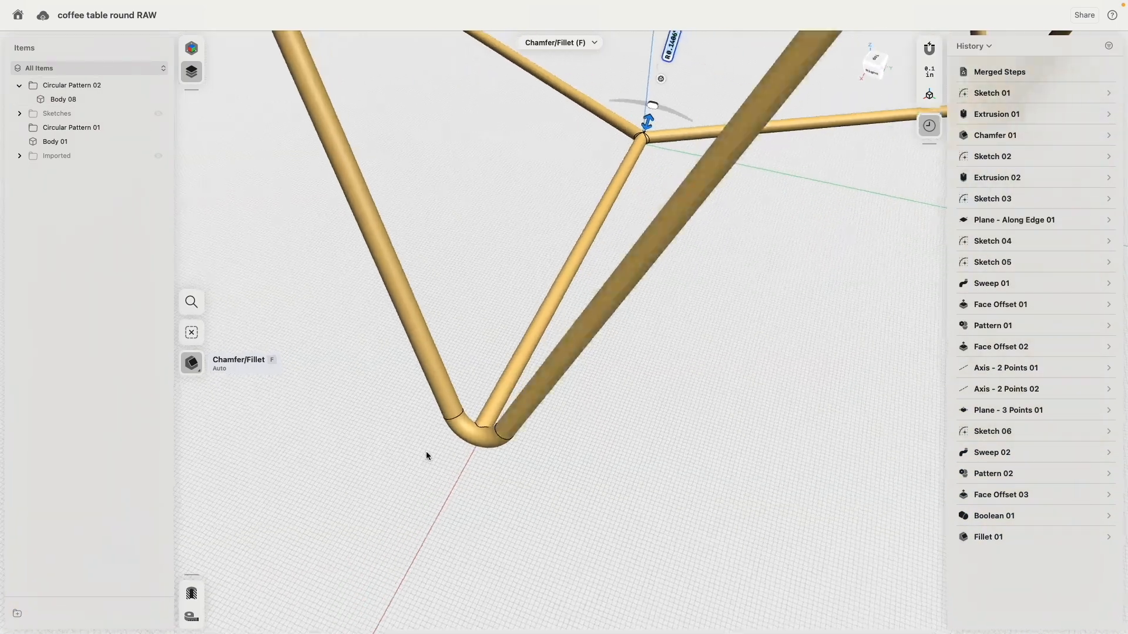
left_click(482, 427)
middle_click_drag(780, 366, 541, 396)
right_click_drag(541, 396, 495, 400)
mouse_move(643, 344)
middle_mouse_down()
mouse_move(440, 228)
mouse_move(501, 57)
middle_mouse_up()
middle_click_drag(544, 415, 567, 183)
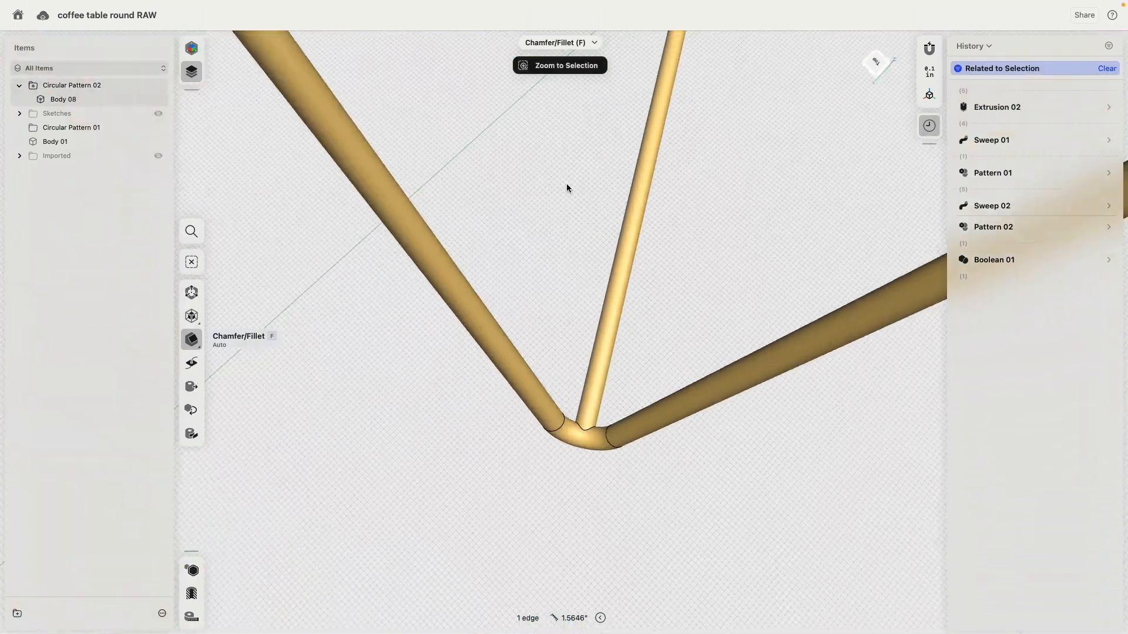
left_click(578, 428)
scroll(760, 442, "down", 3)
middle_click_drag(823, 356, 618, 373)
scroll(654, 457, "down", 3)
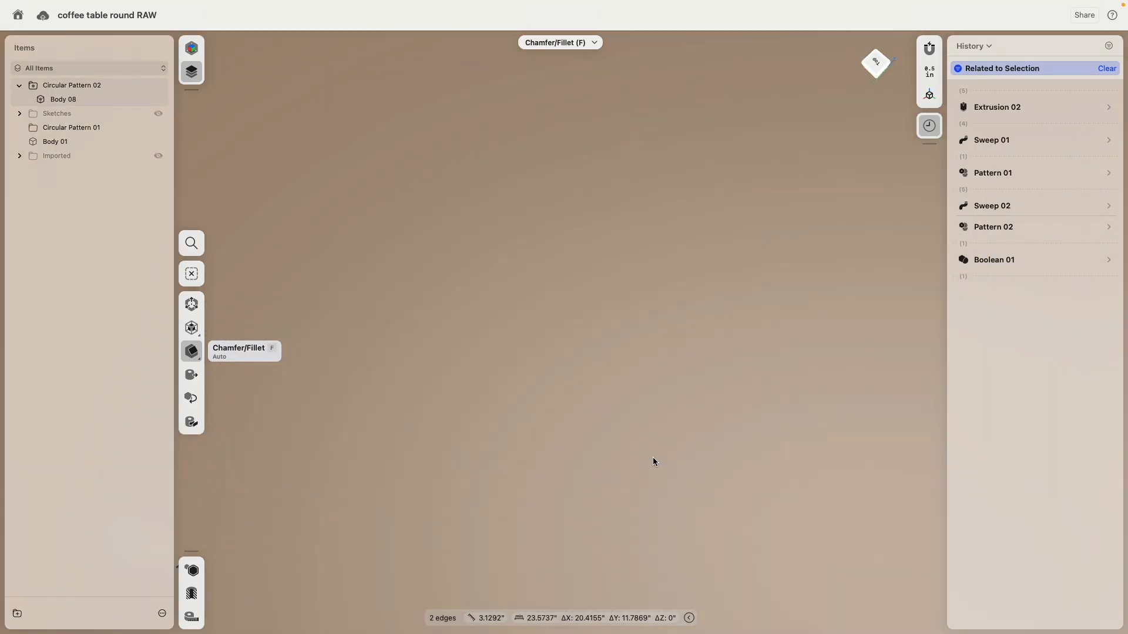
scroll(630, 429, "down", 5)
right_click_drag(693, 461, 695, 439)
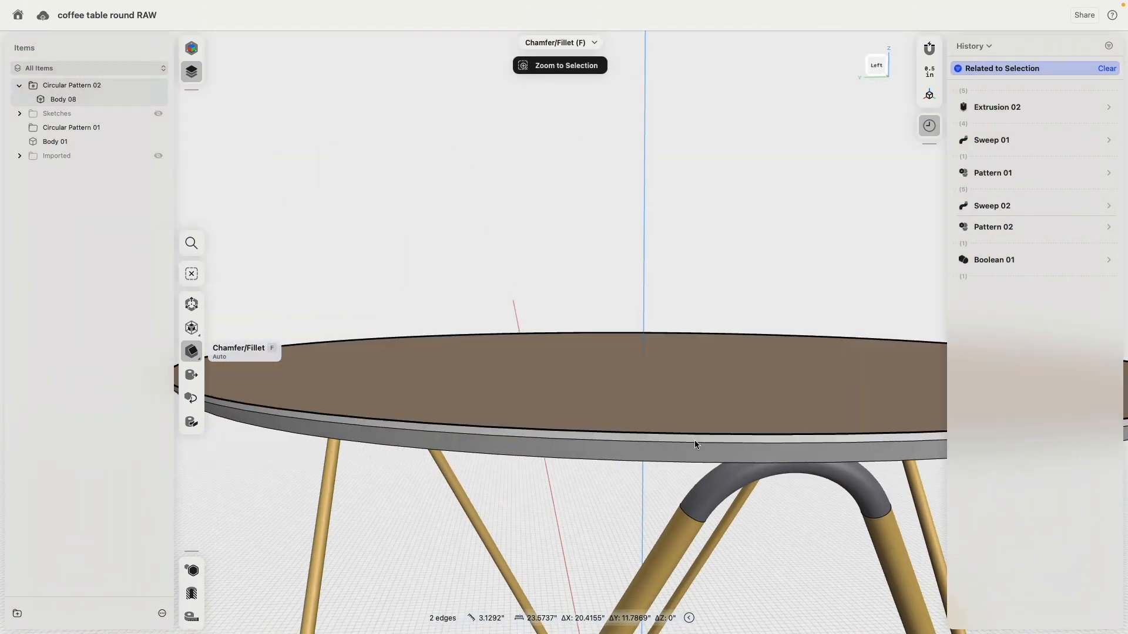
middle_click_drag(717, 564, 541, 196)
right_click_drag(542, 196, 557, 274)
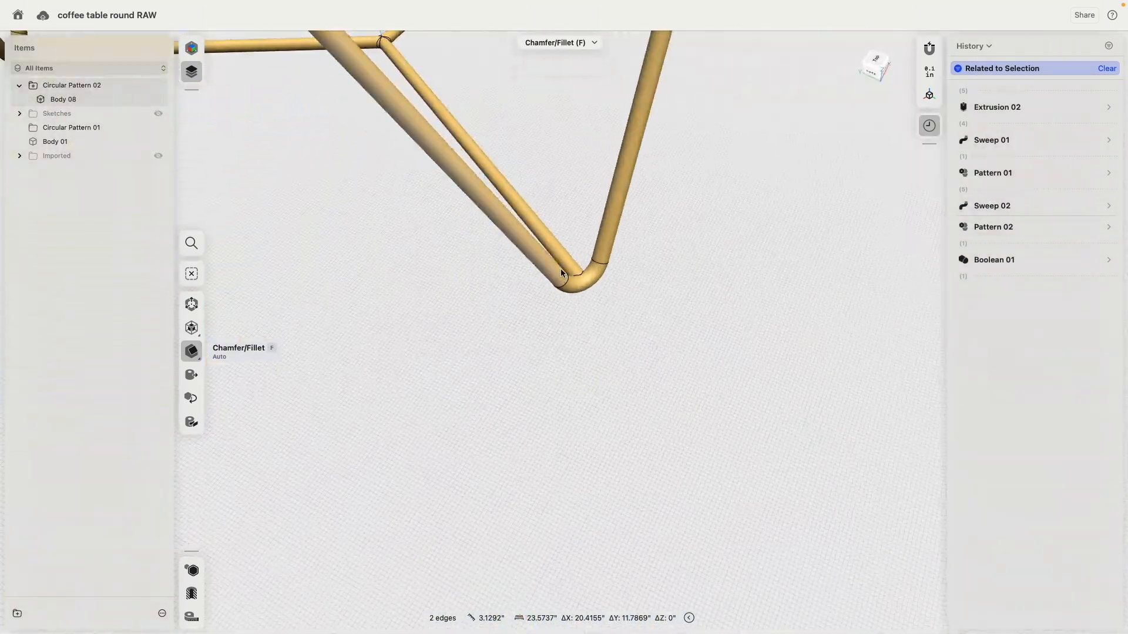
scroll(568, 283, "up", 5)
scroll(601, 270, "up", 5)
left_click(591, 270)
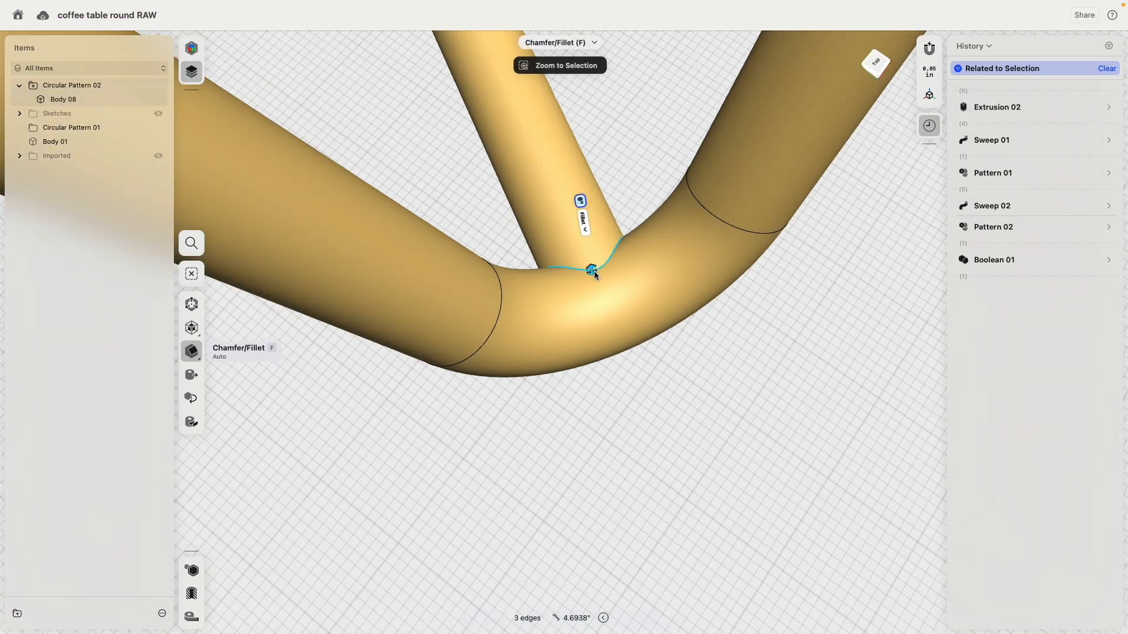
left_click_drag(590, 260, 586, 303)
scroll(604, 396, "down", 5)
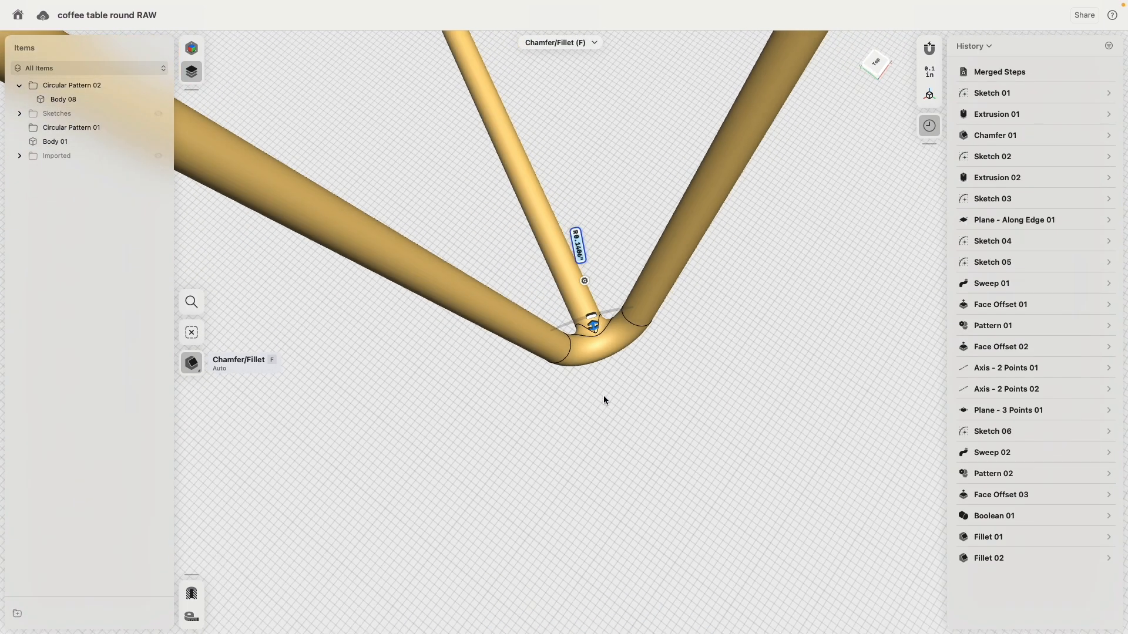
scroll(605, 376, "down", 5)
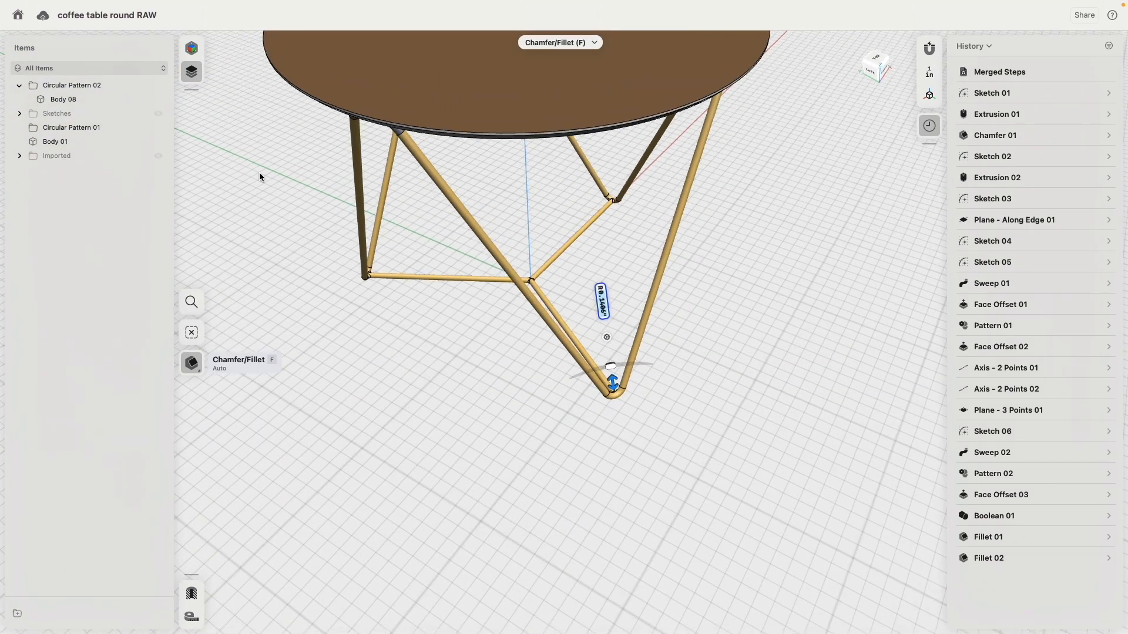
Switch to the visualization mode and apply the white Matte ABS material to the three curved tube bends beneath the tabletop
left_click(192, 48)
left_click(68, 78)
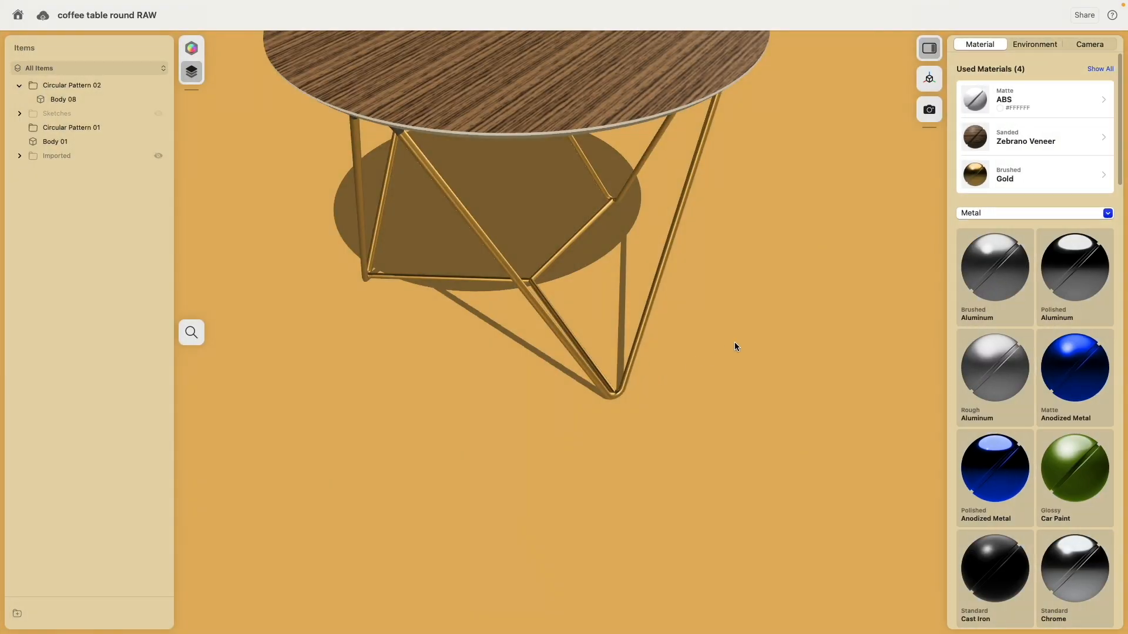
right_click_drag(734, 343, 778, 281)
middle_click_drag(681, 215, 727, 385)
right_click_drag(727, 385, 688, 317)
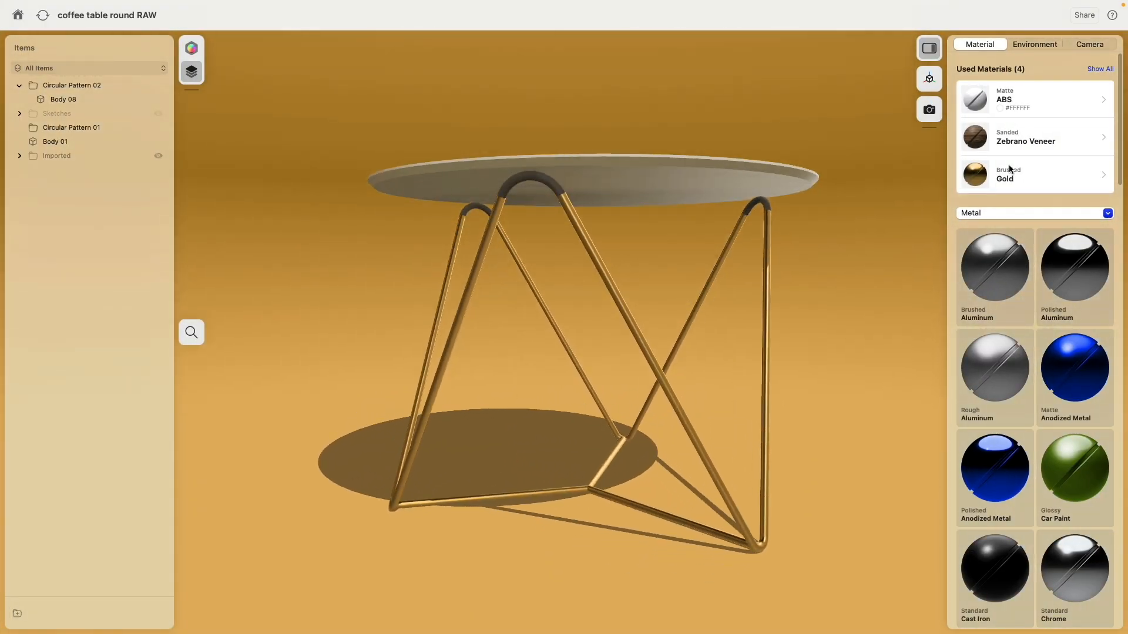
left_click_drag(975, 99, 788, 201)
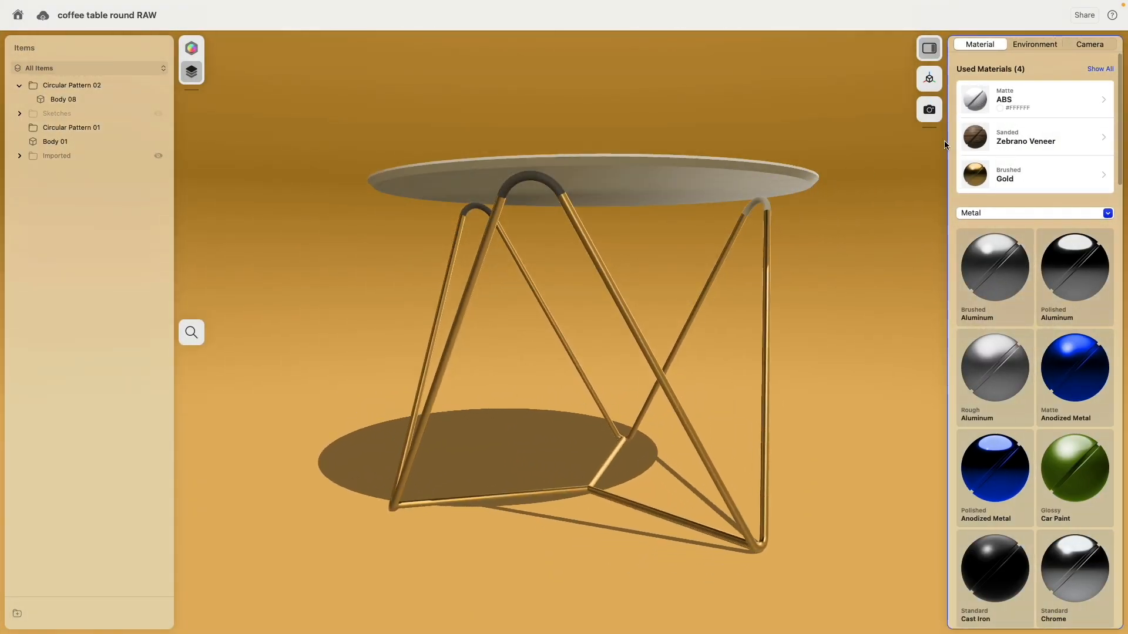
left_click_drag(568, 184, 569, 184)
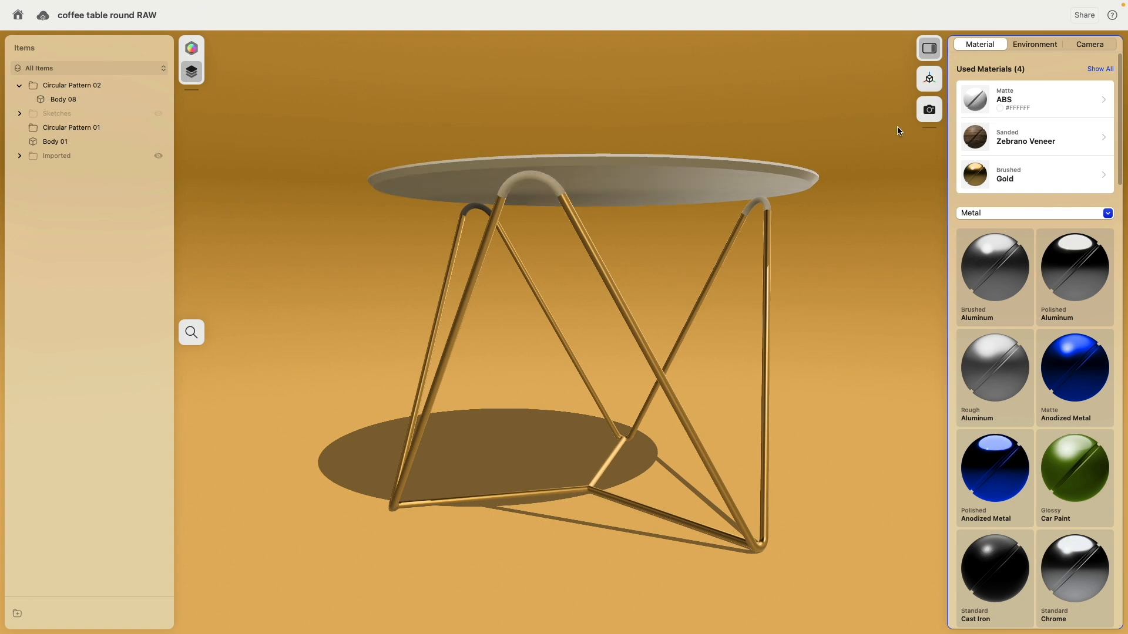
left_click_drag(990, 94, 469, 209)
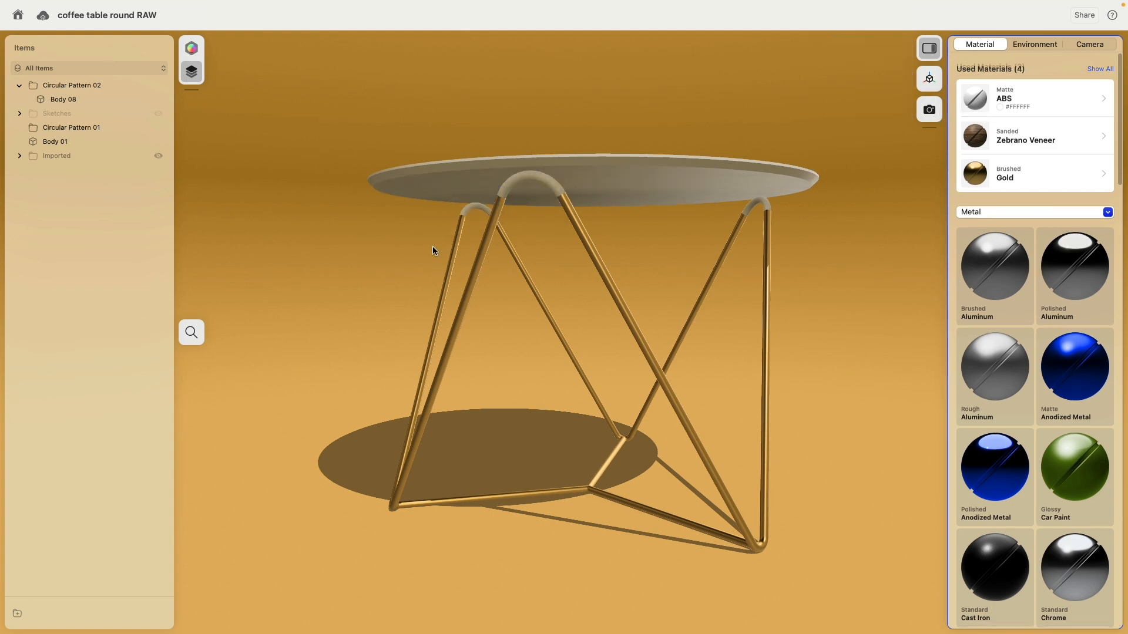
Examine the rendered table from several angles, checking the tube bends, base bars and tabletop
right_click_drag(433, 246, 453, 263)
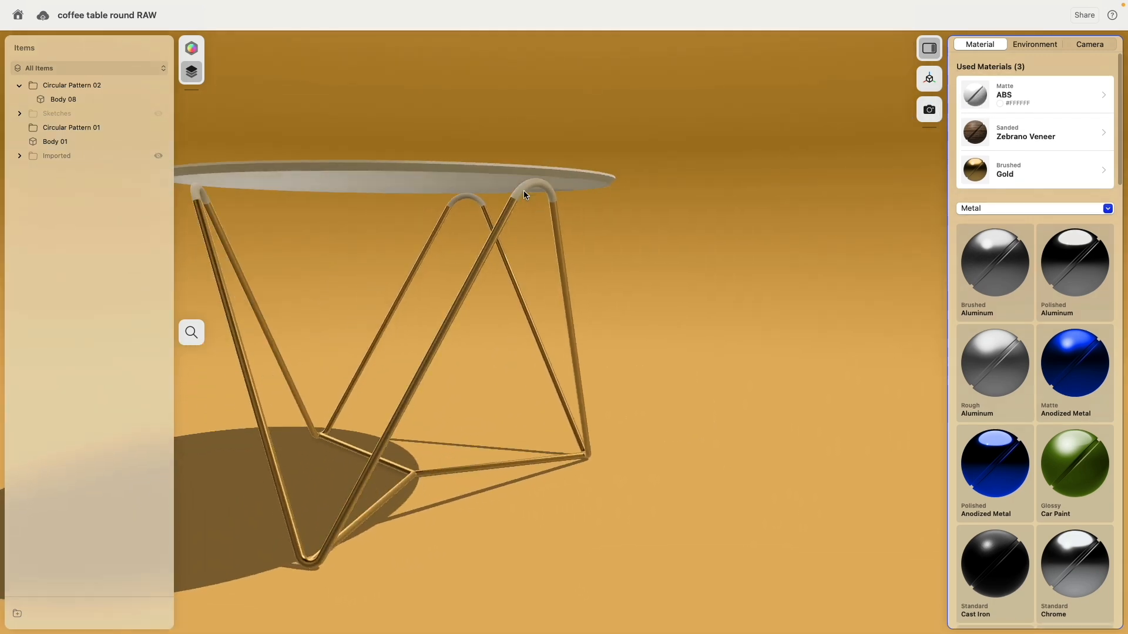
right_click_drag(511, 218, 544, 365)
scroll(548, 367, "down", 5)
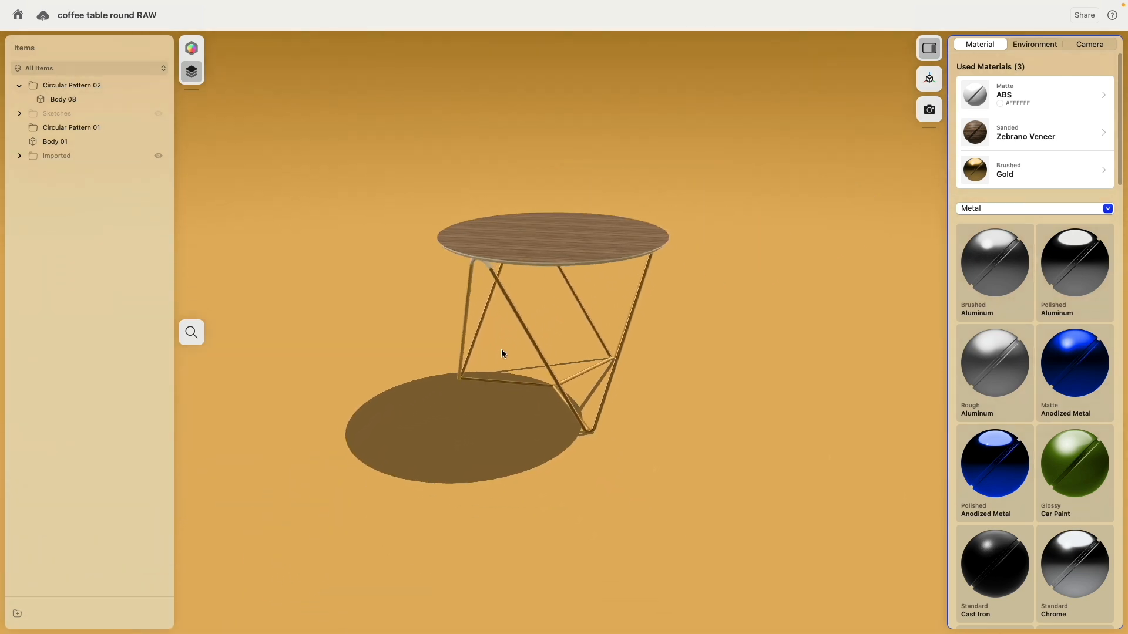
right_click_drag(650, 405, 718, 385)
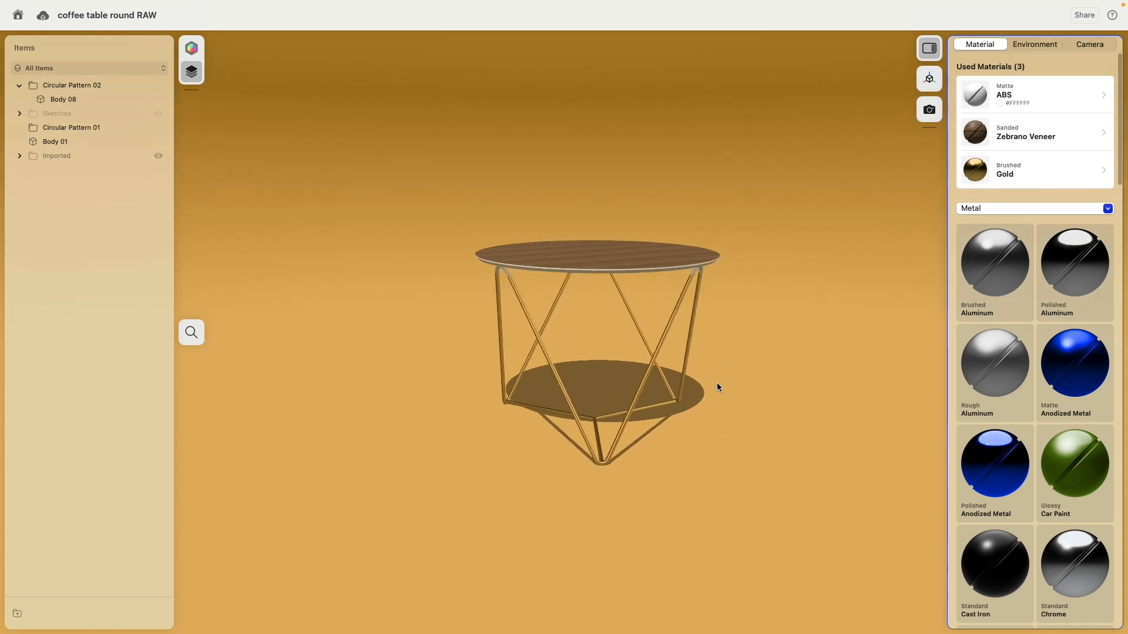
scroll(792, 378, "up", 3)
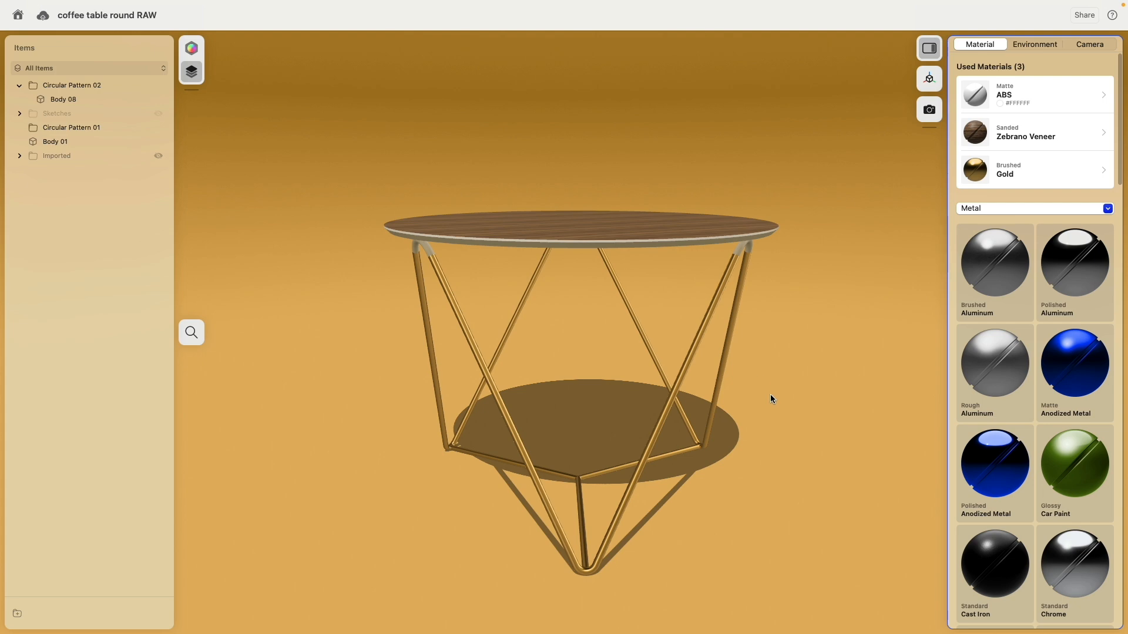
right_click_drag(770, 394, 741, 397)
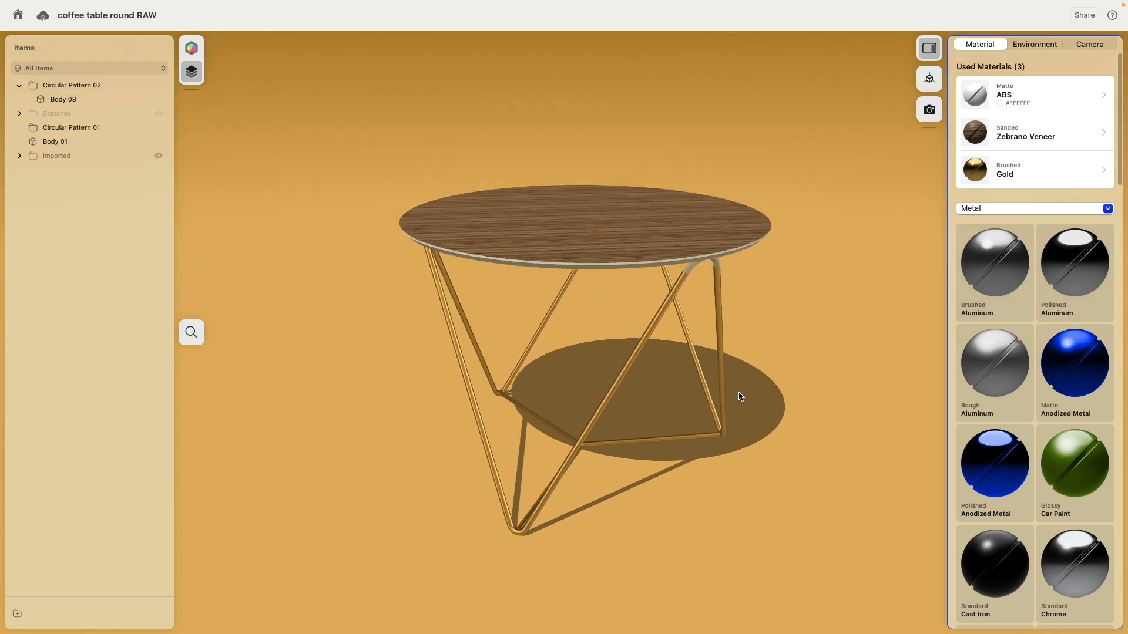